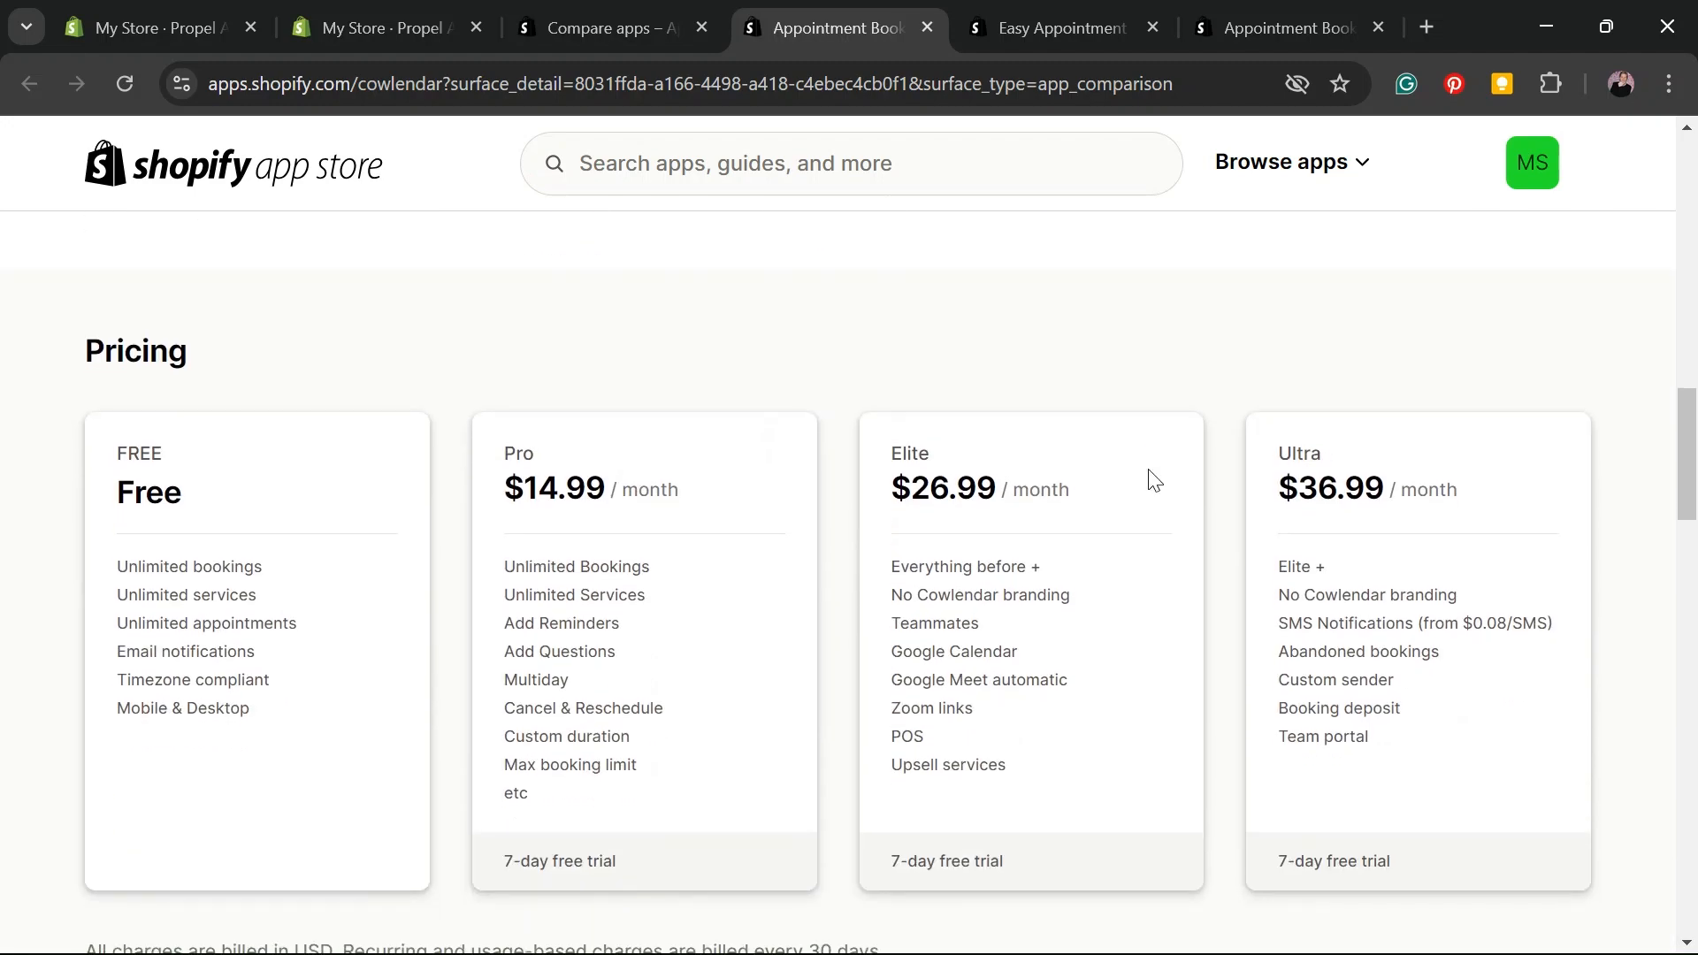
Review the Shopify App Store listings and pricing of Cowlendar, Easy Appointment Booking and Propel
scroll(1149, 474, down, 2)
key(ctrl+Tab)
scroll(1198, 522, down, 15)
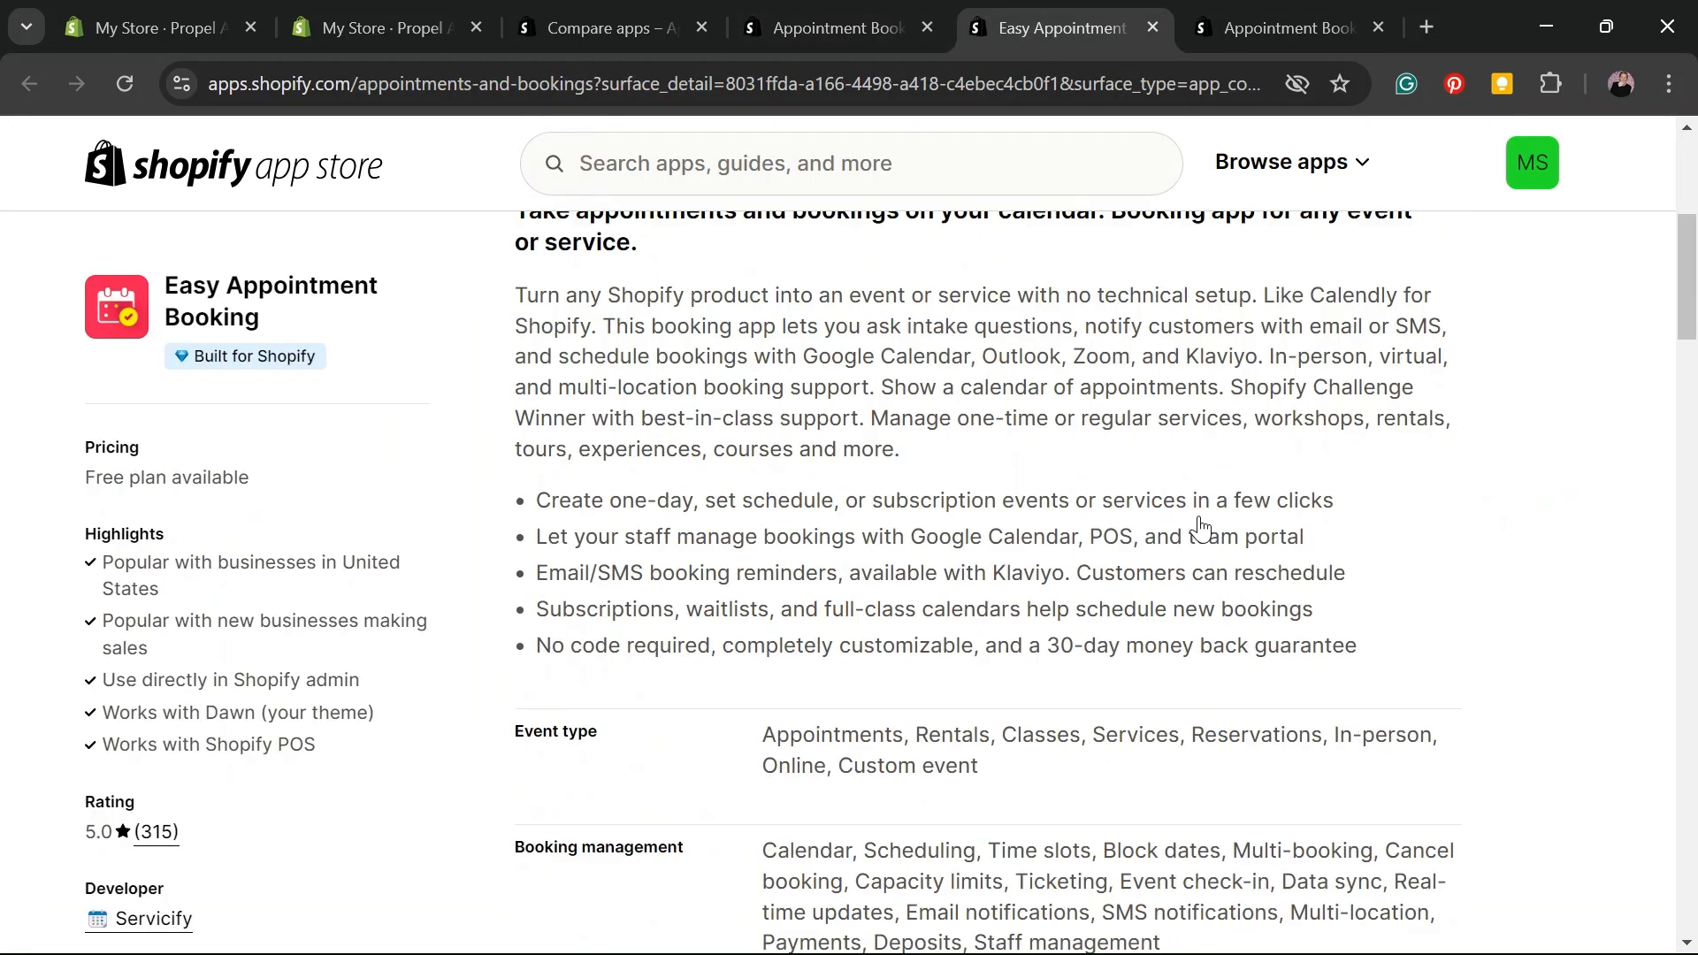
scroll(1200, 528, down, 5)
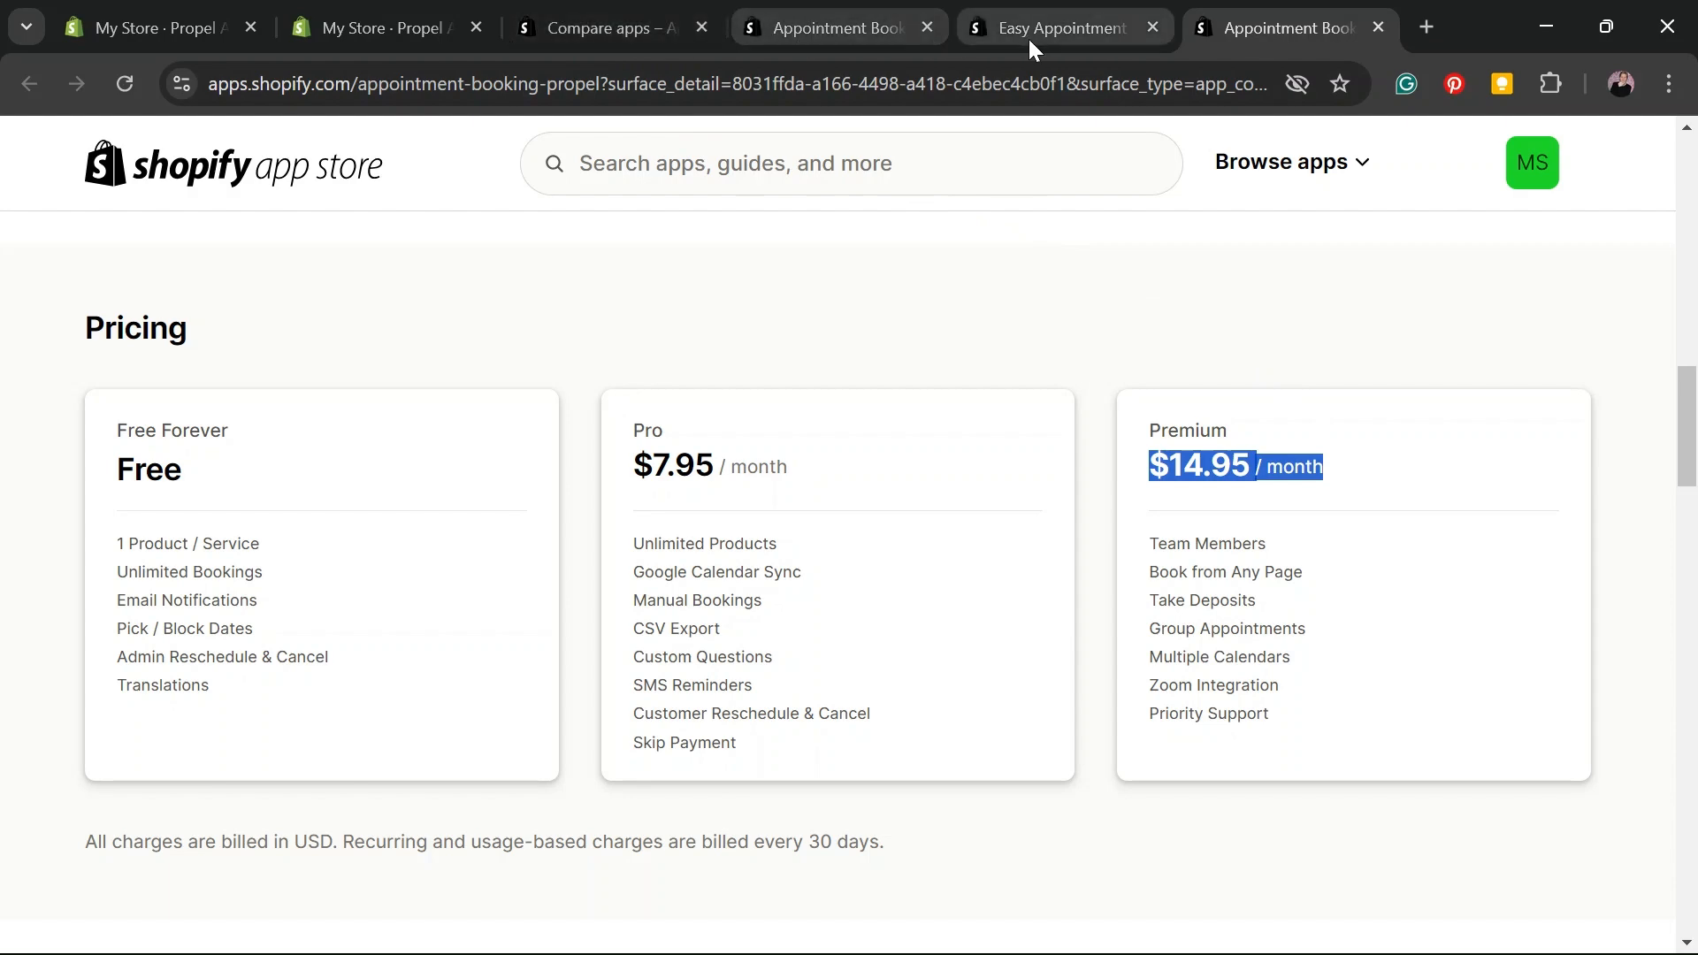
click(852, 38)
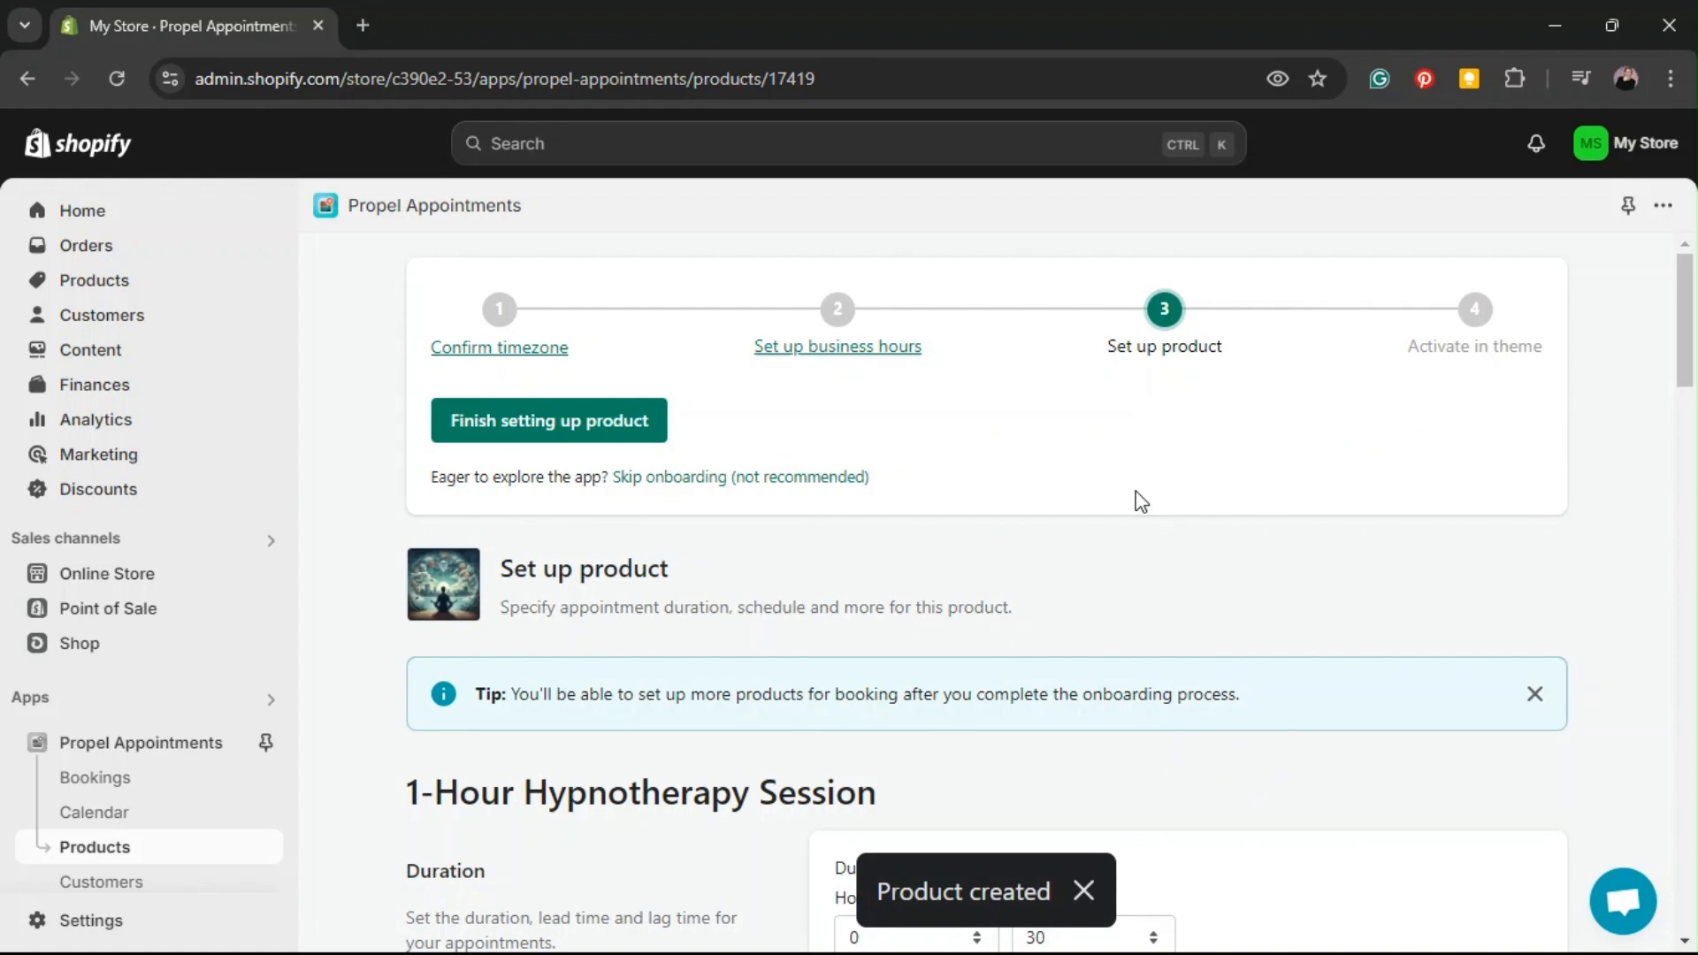
Copy the 1-Hour Hypnotherapy Session's booking-button shortcode and paste it directly below the closing paragraph of the hypnotherapy blog post
scroll(1140, 501, down, 4)
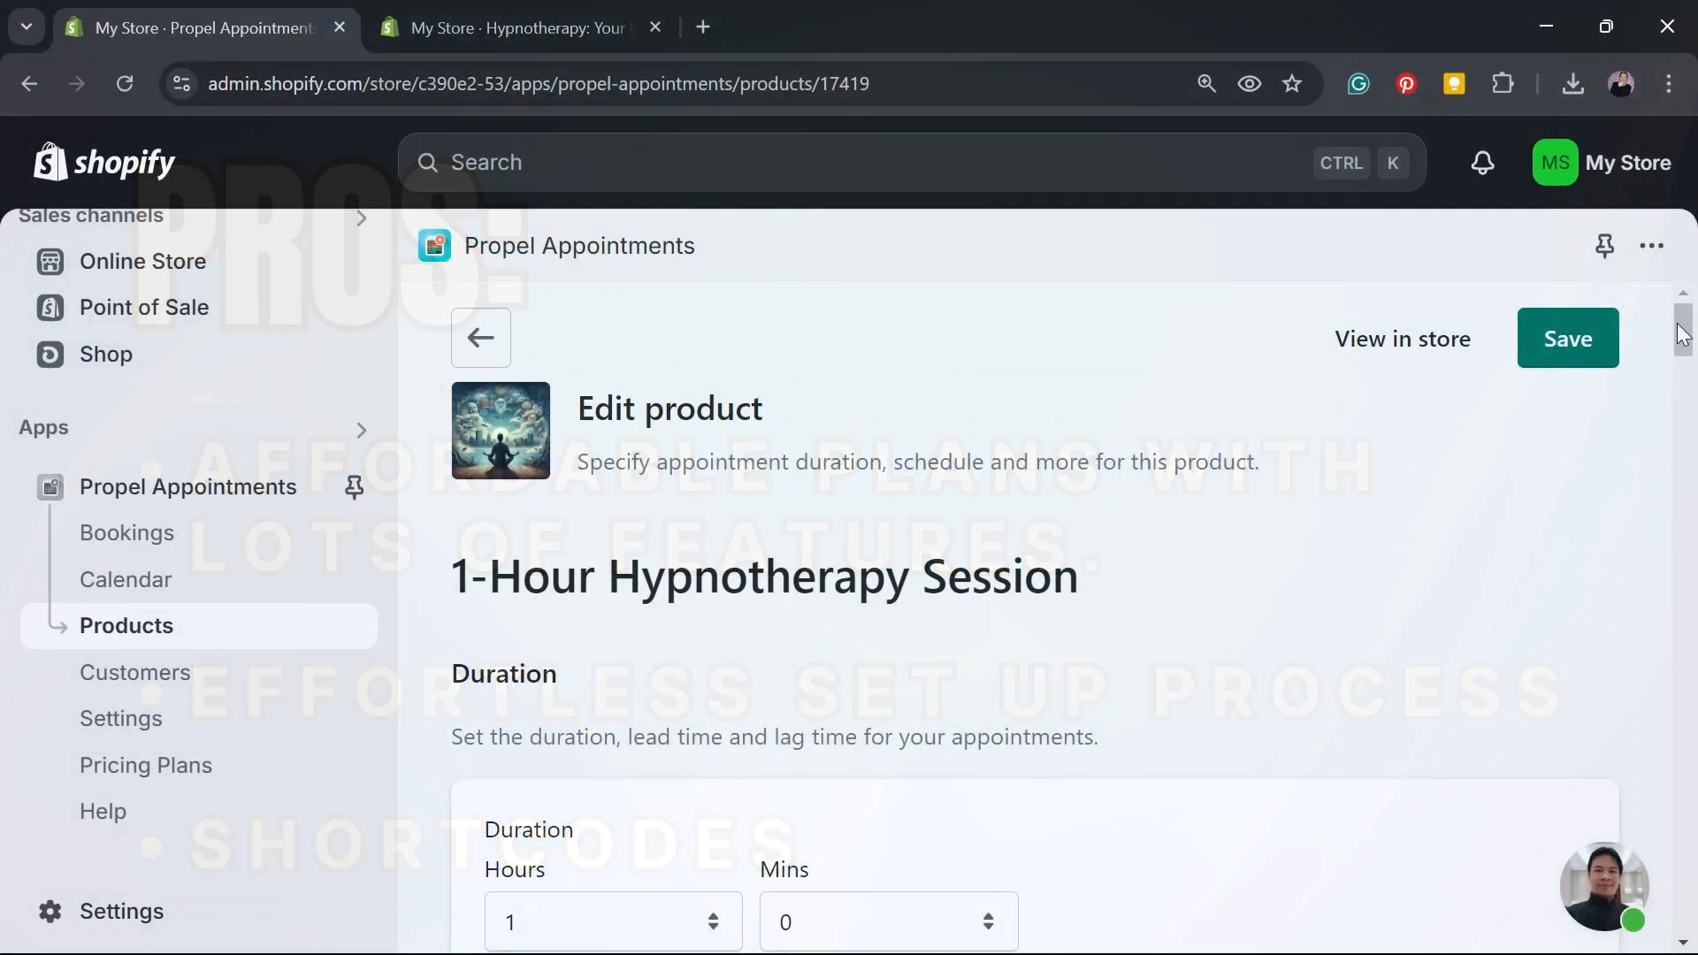
drag(1686, 318, 1686, 893)
drag(1125, 693, 485, 708)
key(ctrl+c)
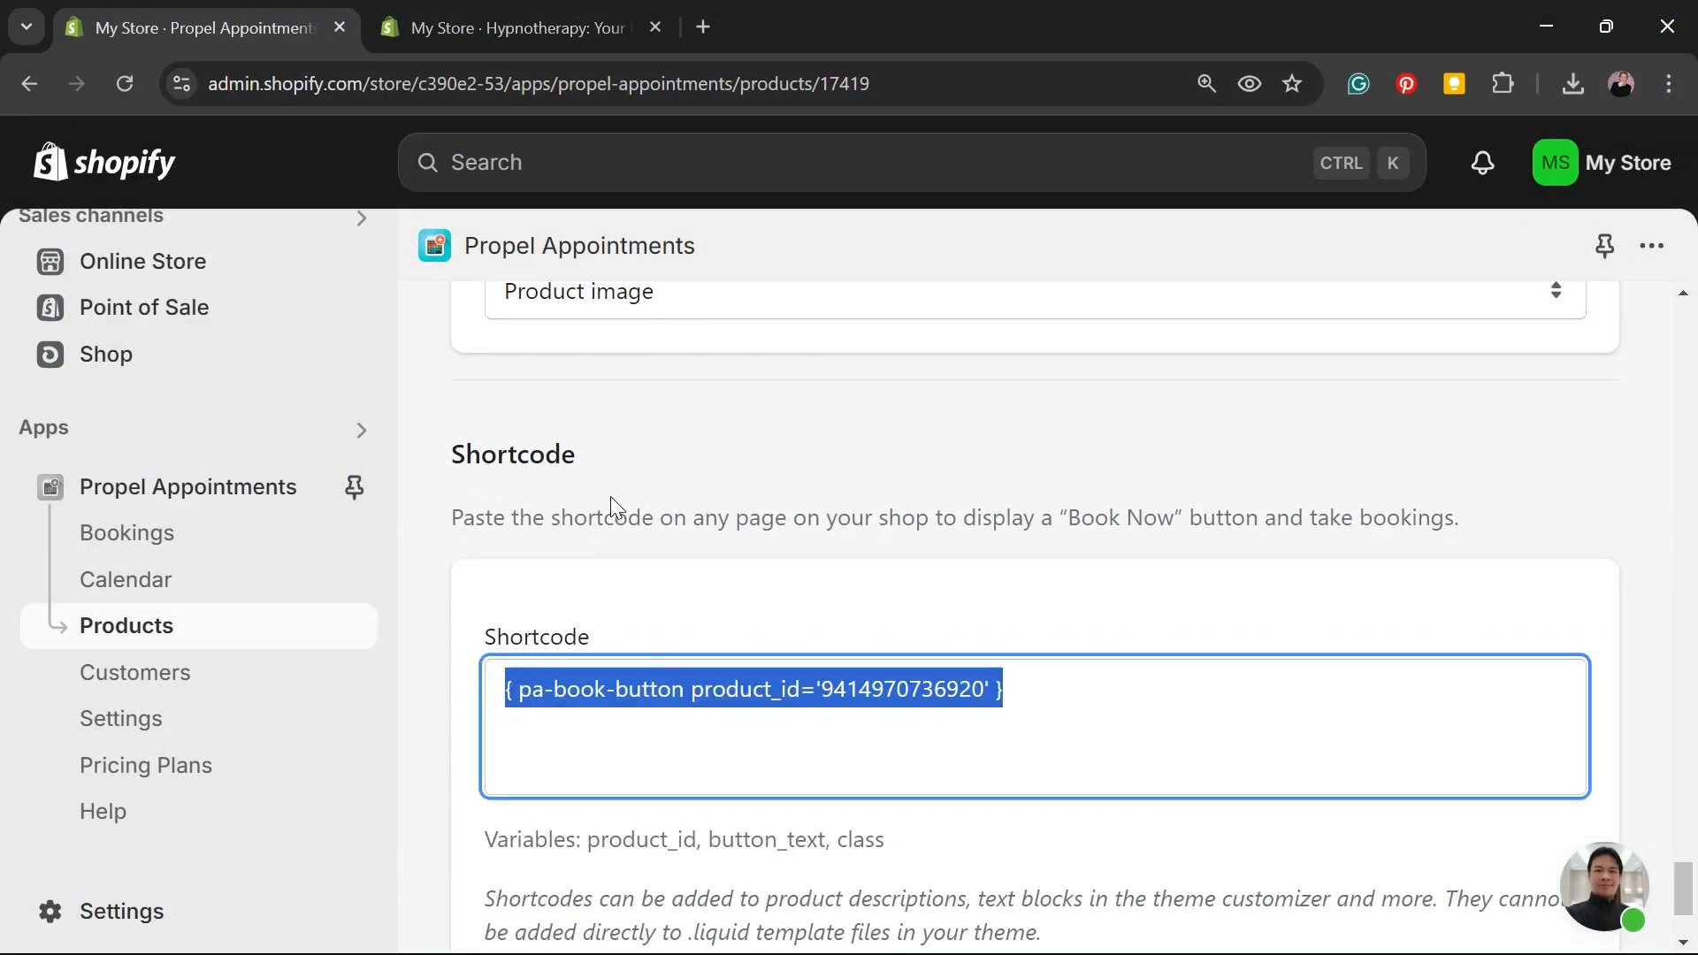
click(517, 27)
key(ctrl+v)
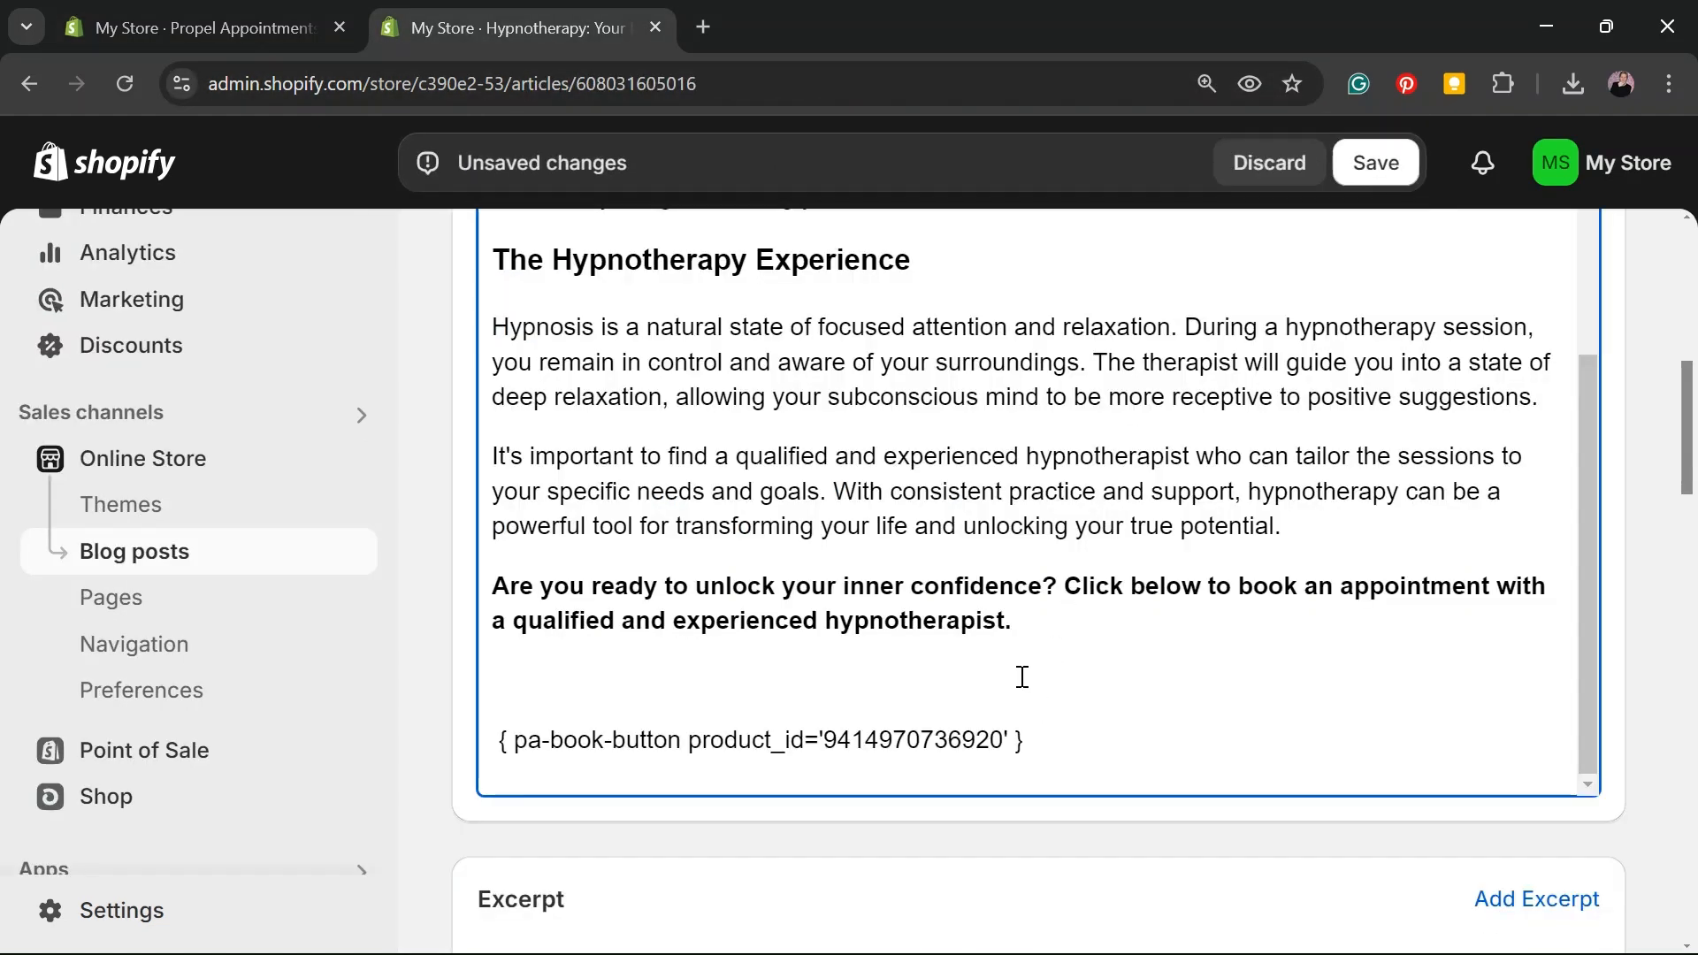
key(BackSpace)
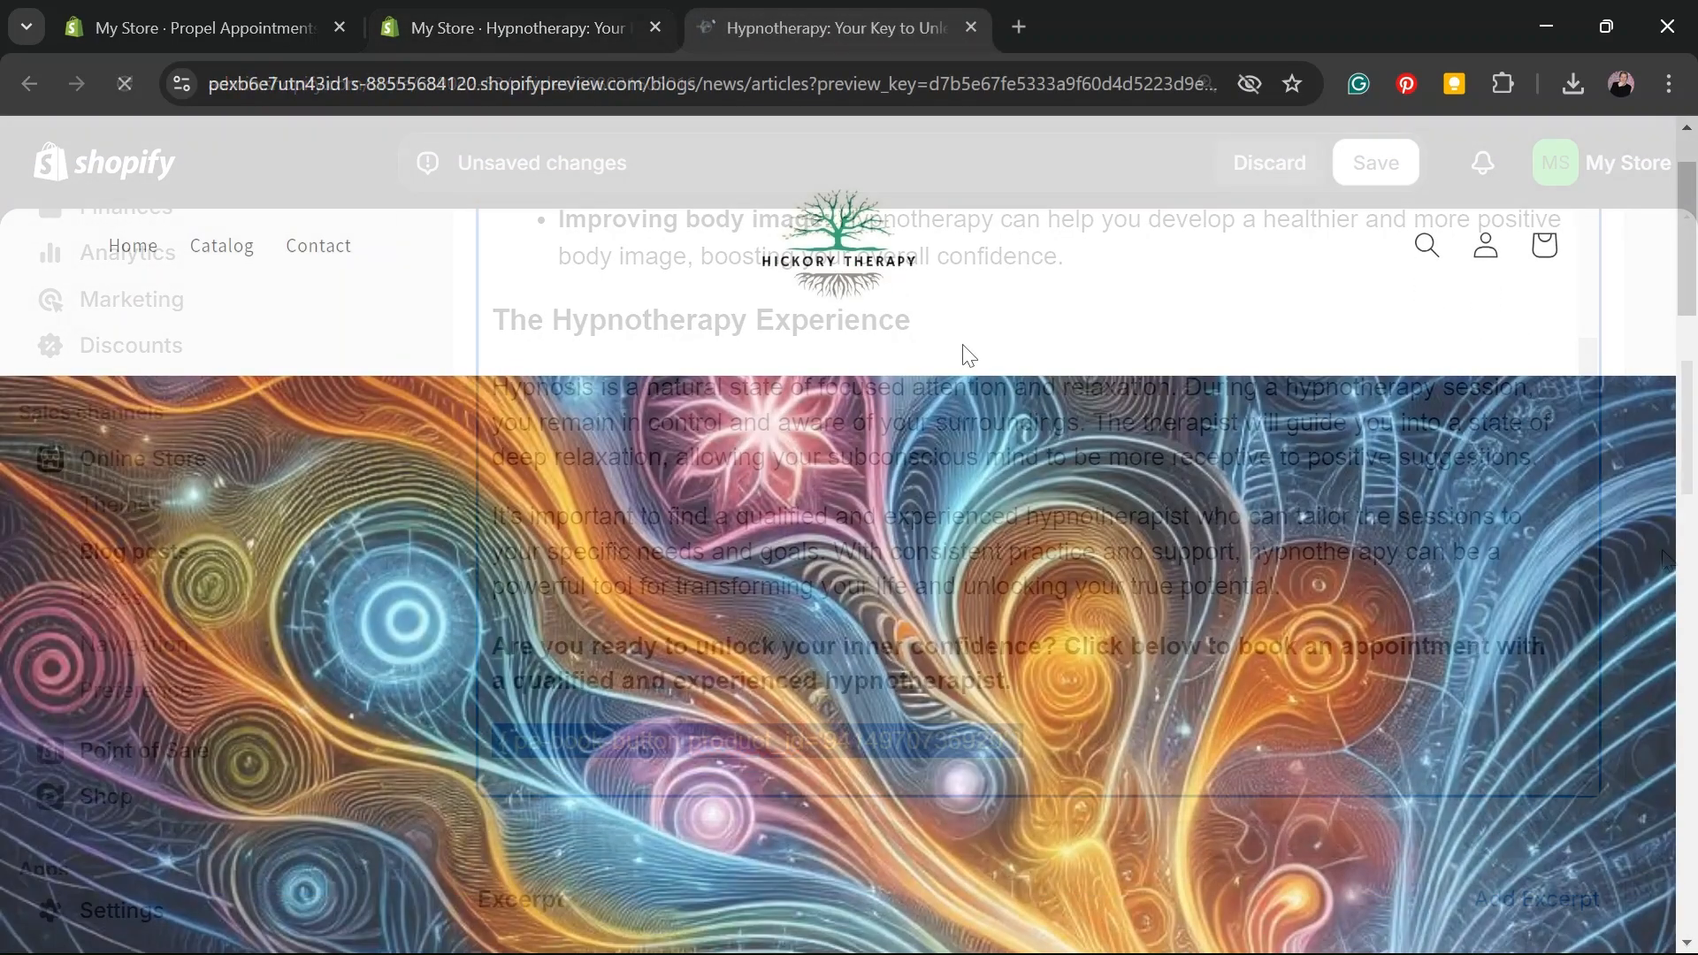
Try the Book Your Session button at the end of the previewed blog post
scroll(990, 407, down, 20)
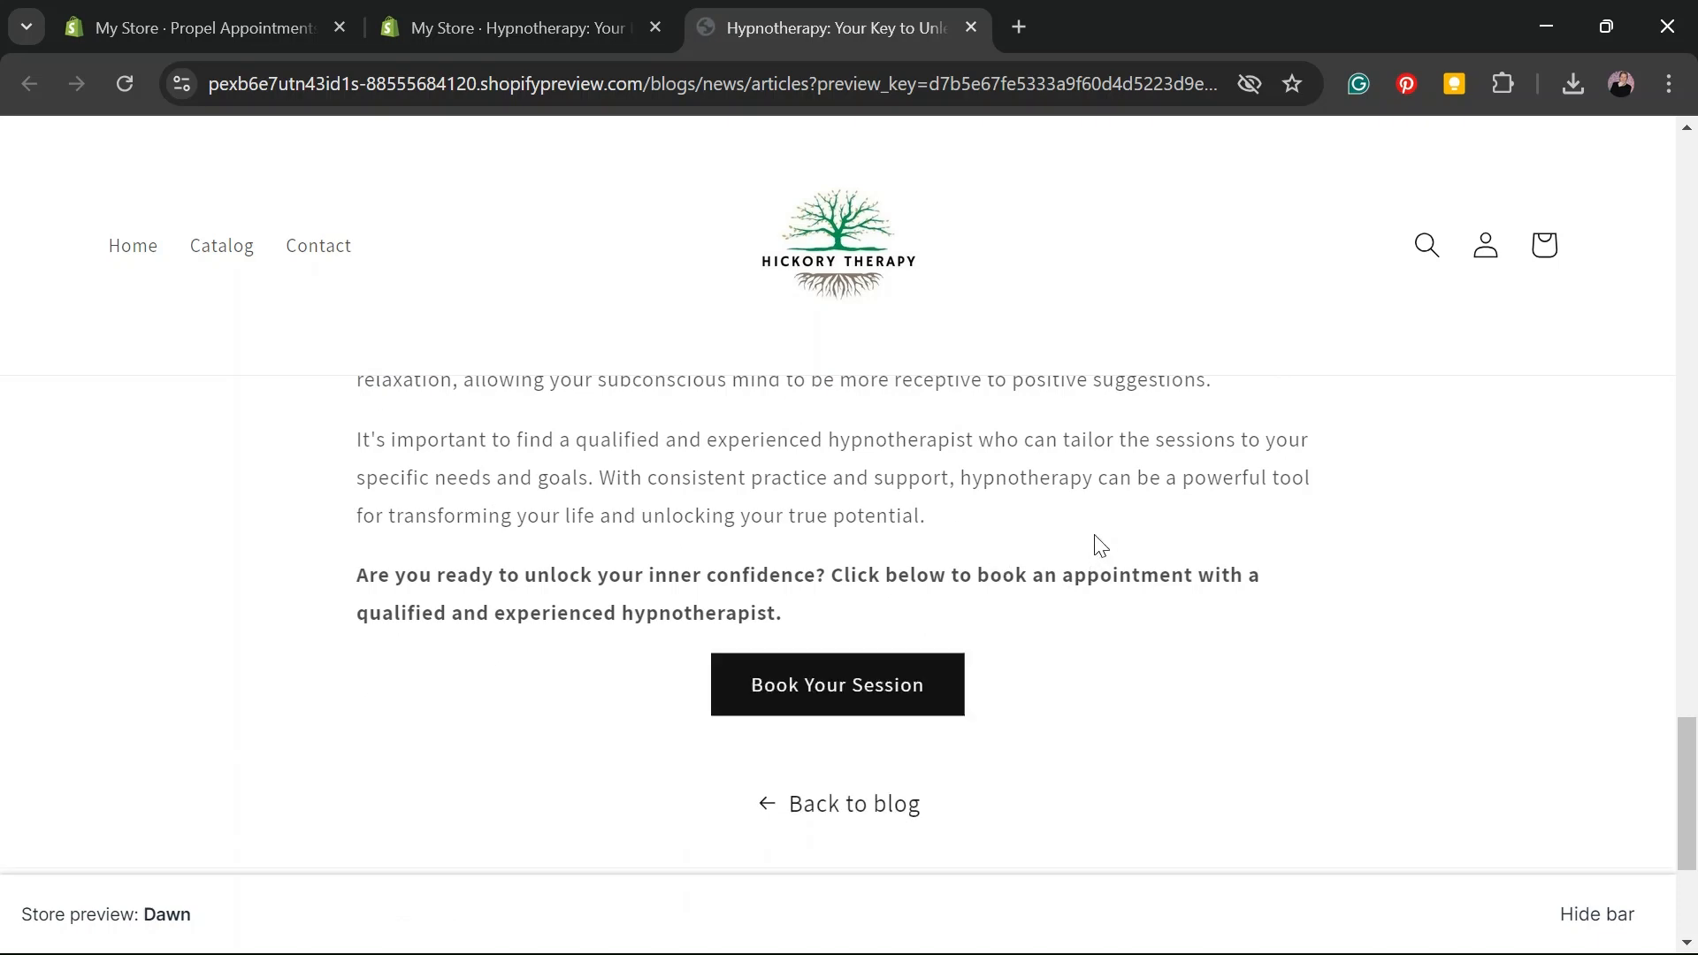
click(839, 691)
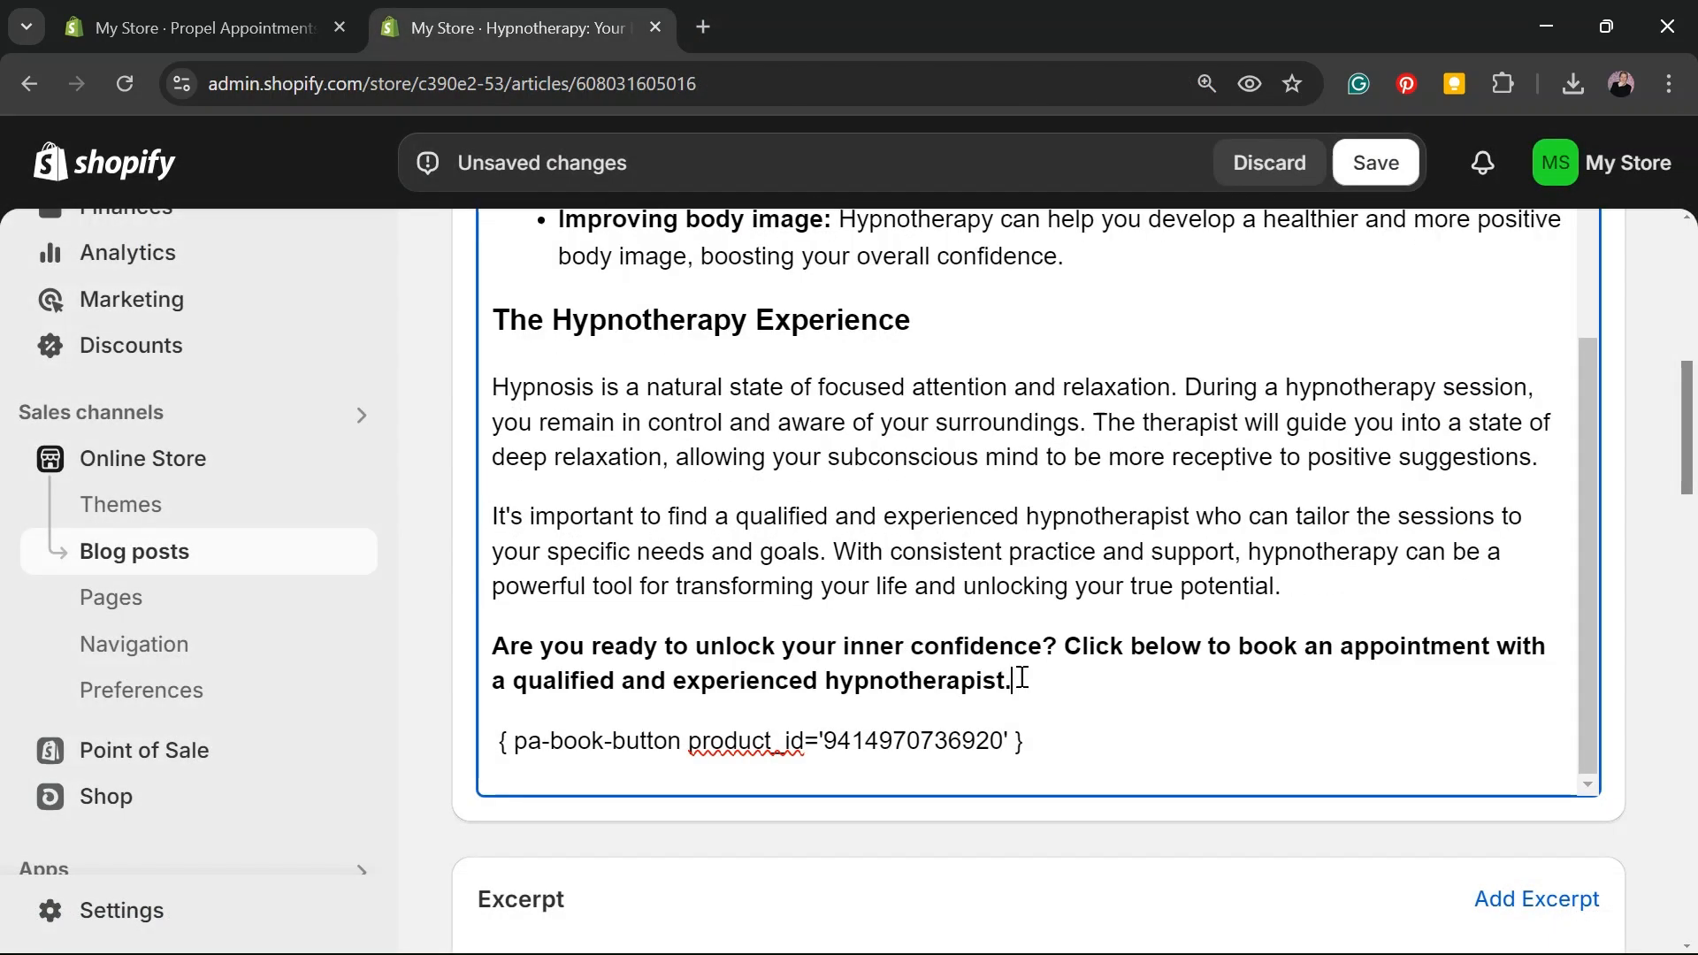
Center-align the booking shortcode in the blog post, then save the post and preview it
drag(1050, 736, 552, 776)
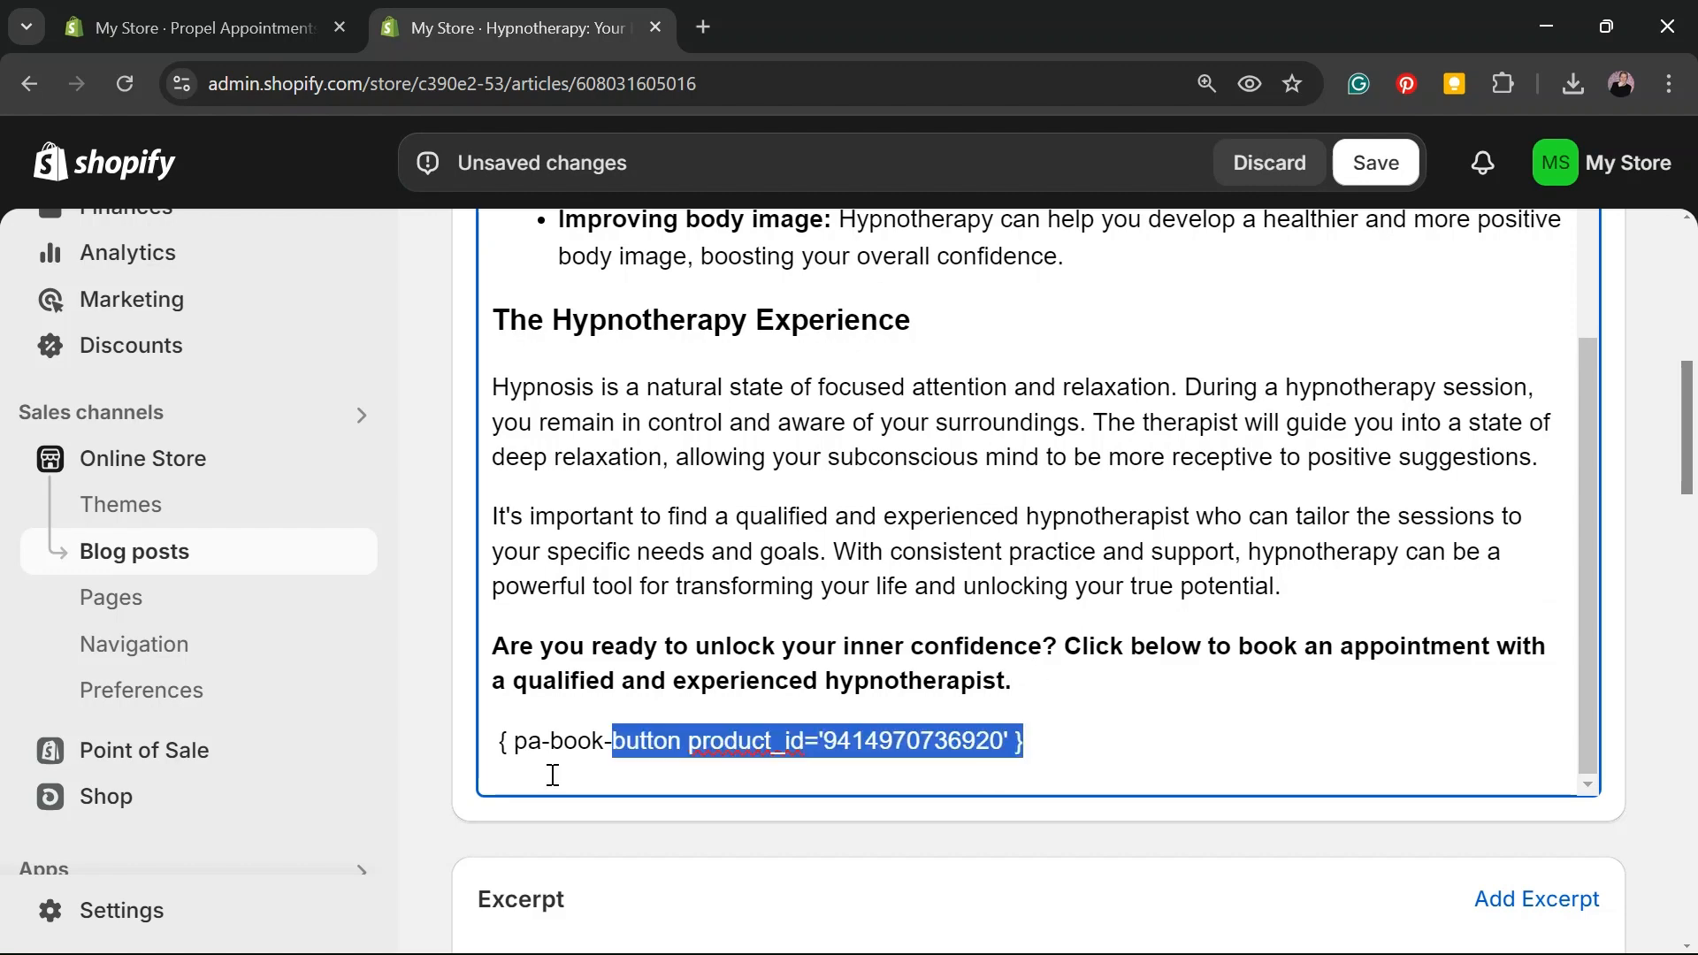
drag(1688, 497, 1688, 354)
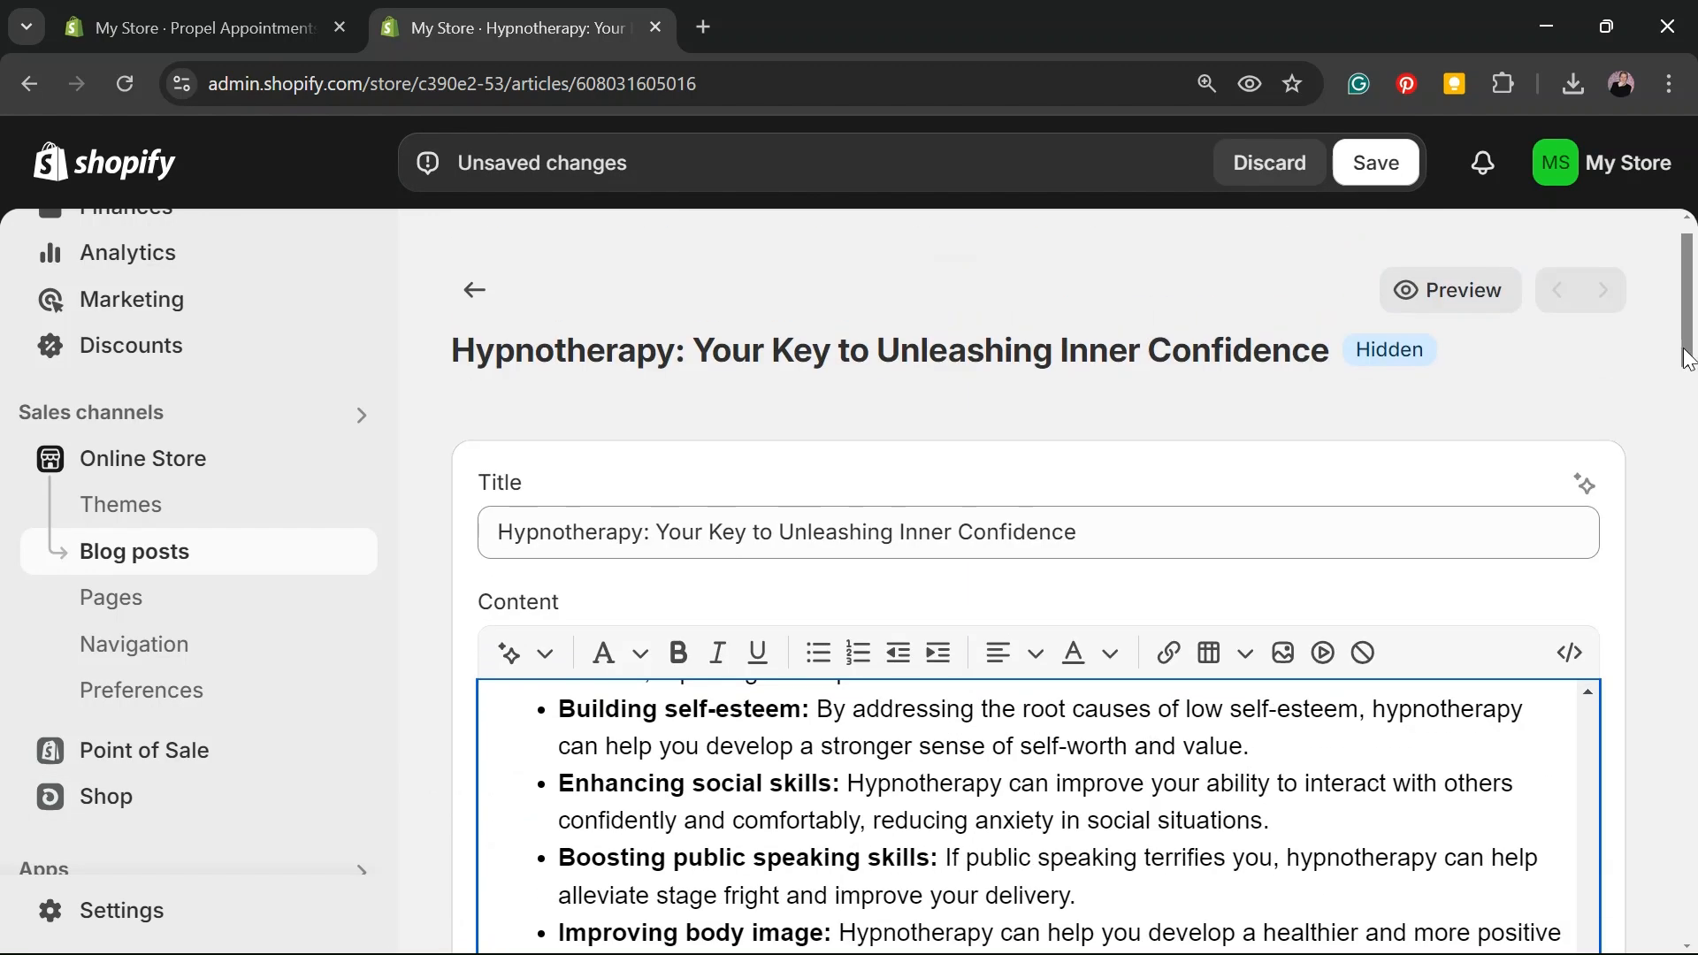
click(1008, 653)
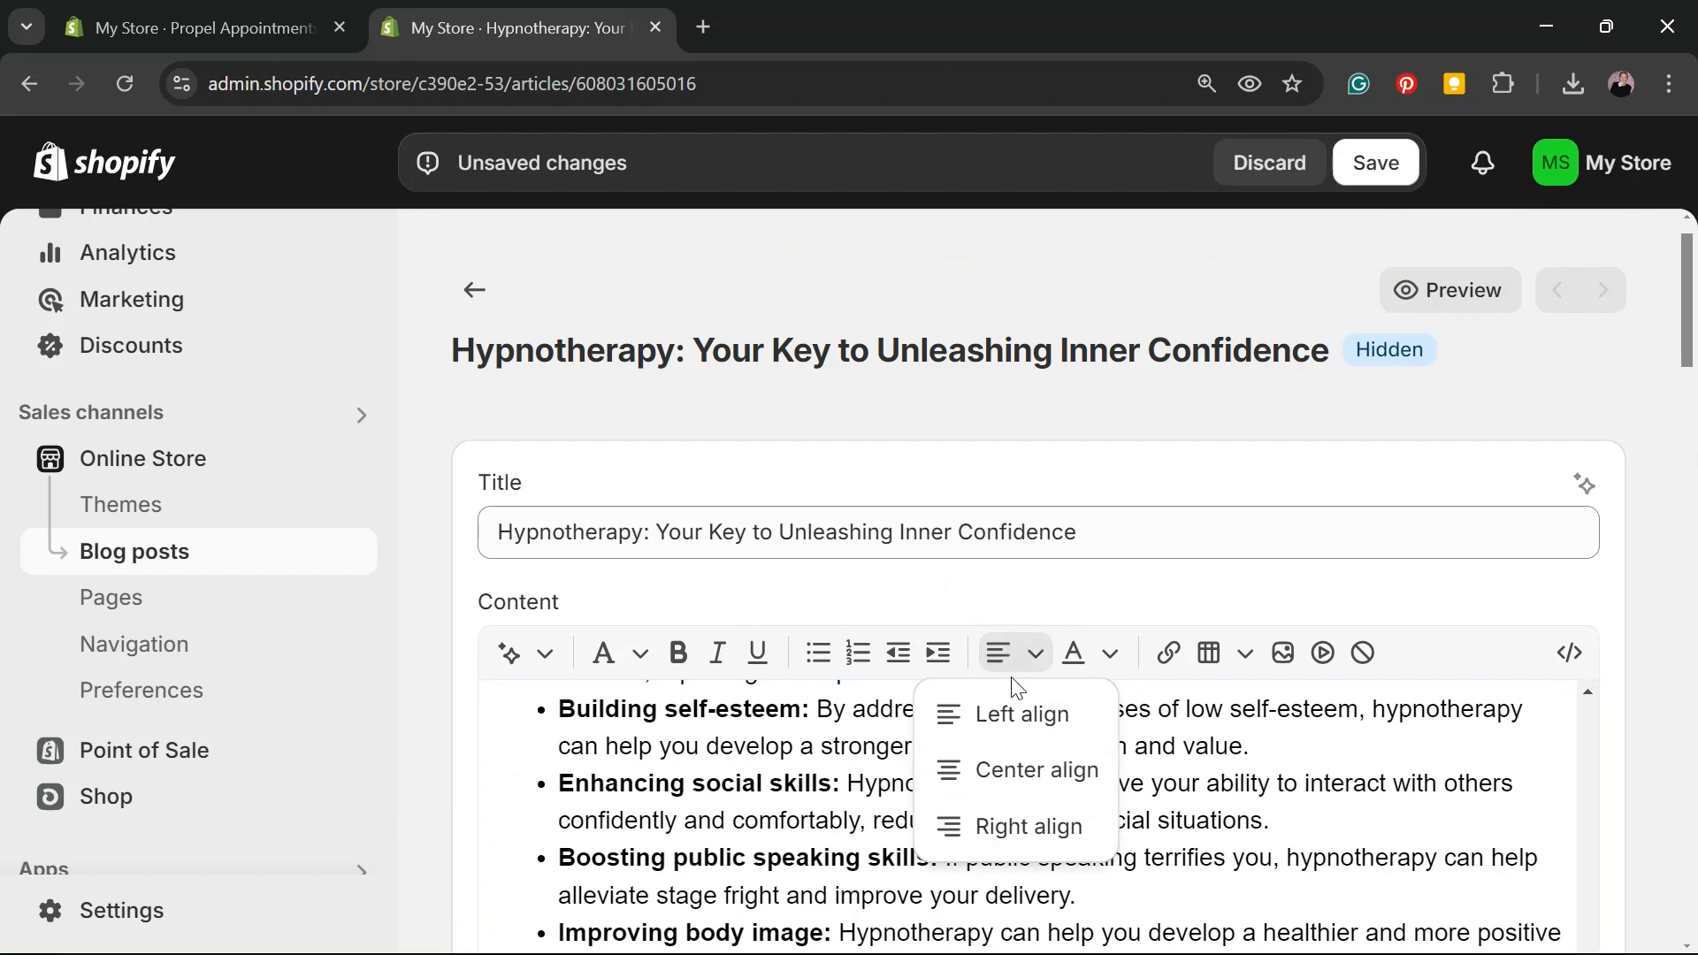
click(1019, 770)
click(1371, 177)
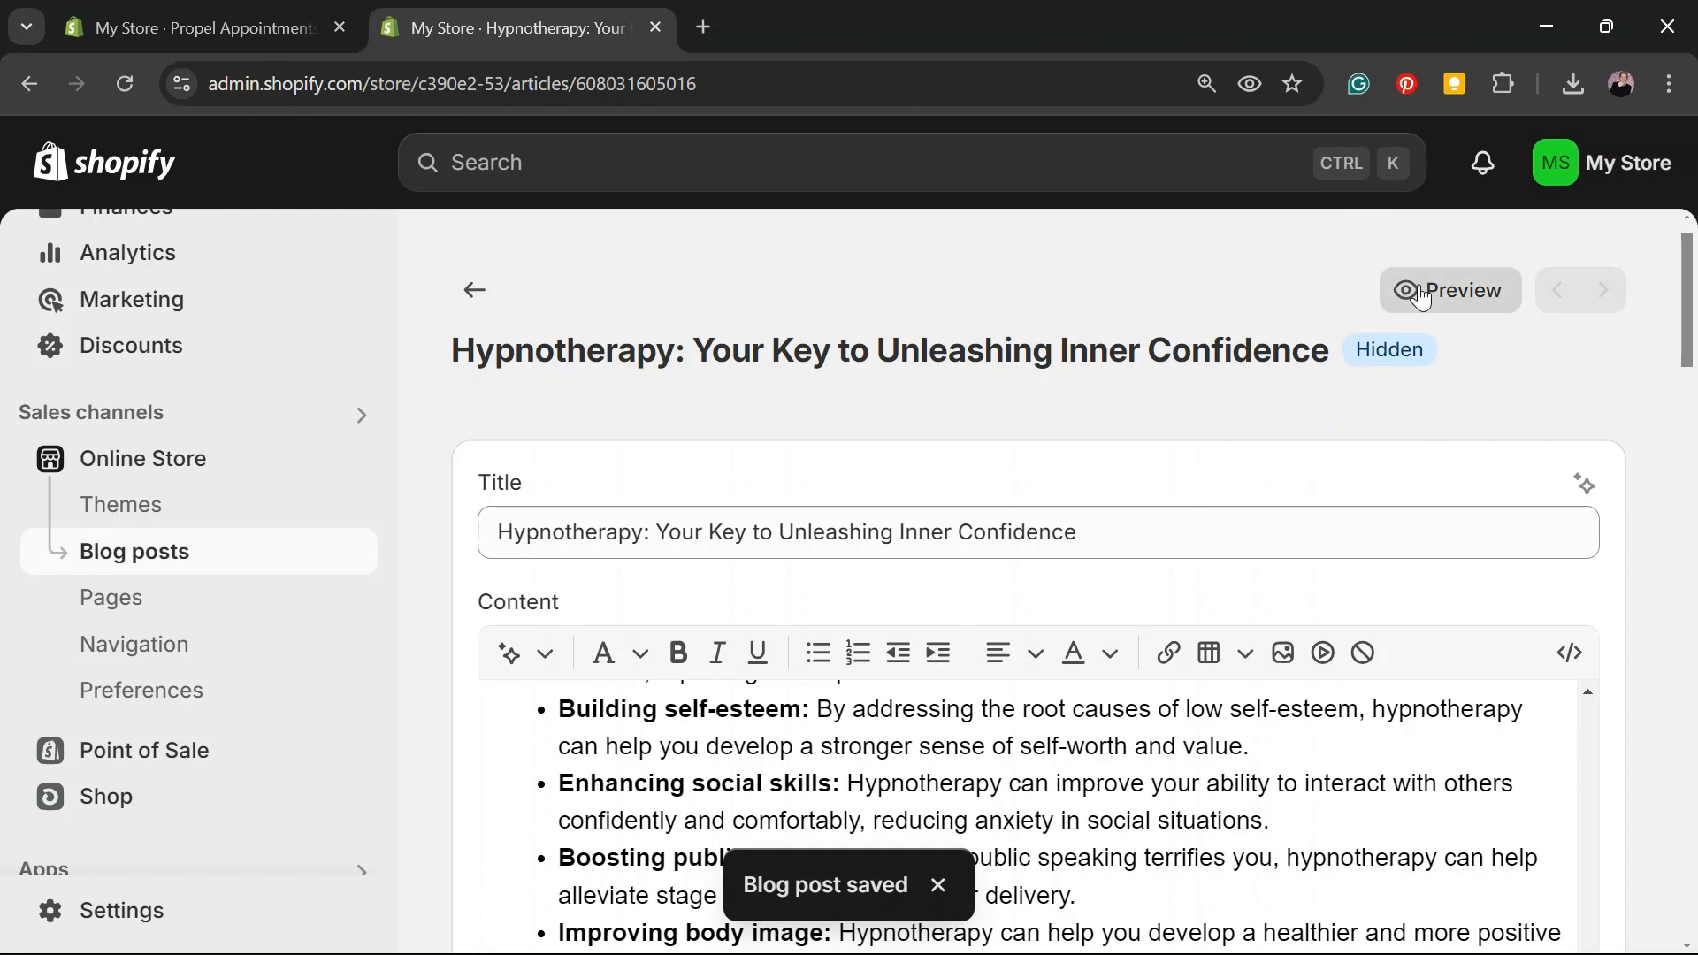
click(1468, 292)
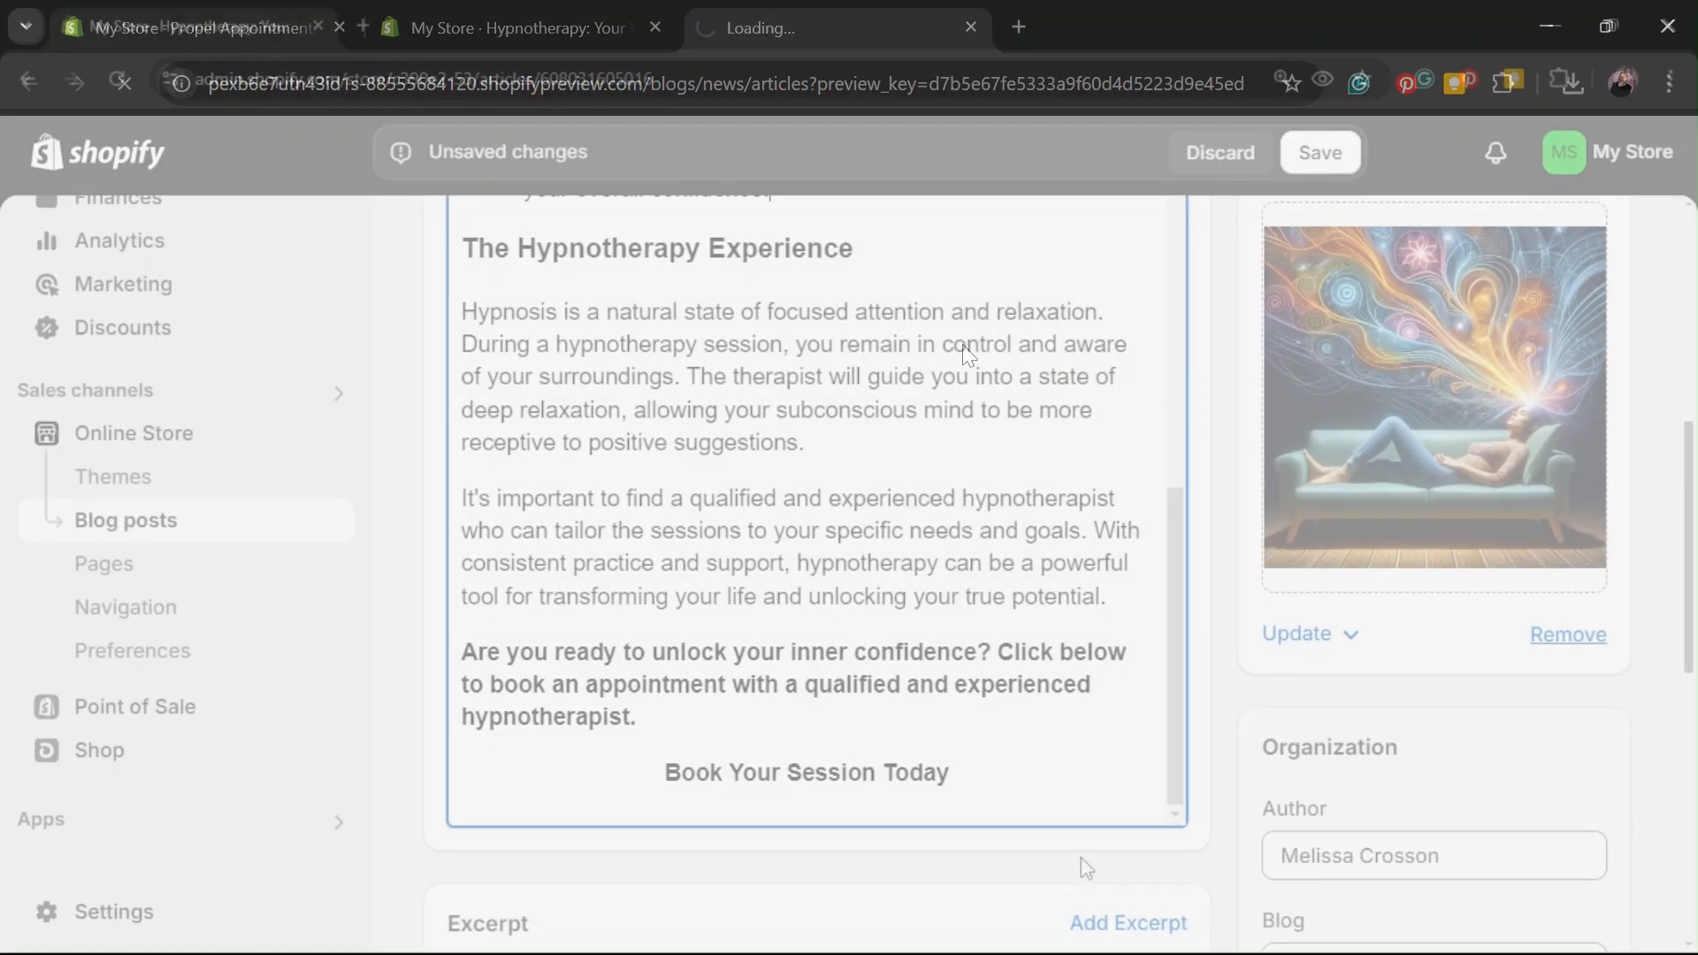
Link the text "Book Your Session Today" in the blog post to the 1-Hour Hypnotherapy Session product page
drag(1004, 771, 670, 773)
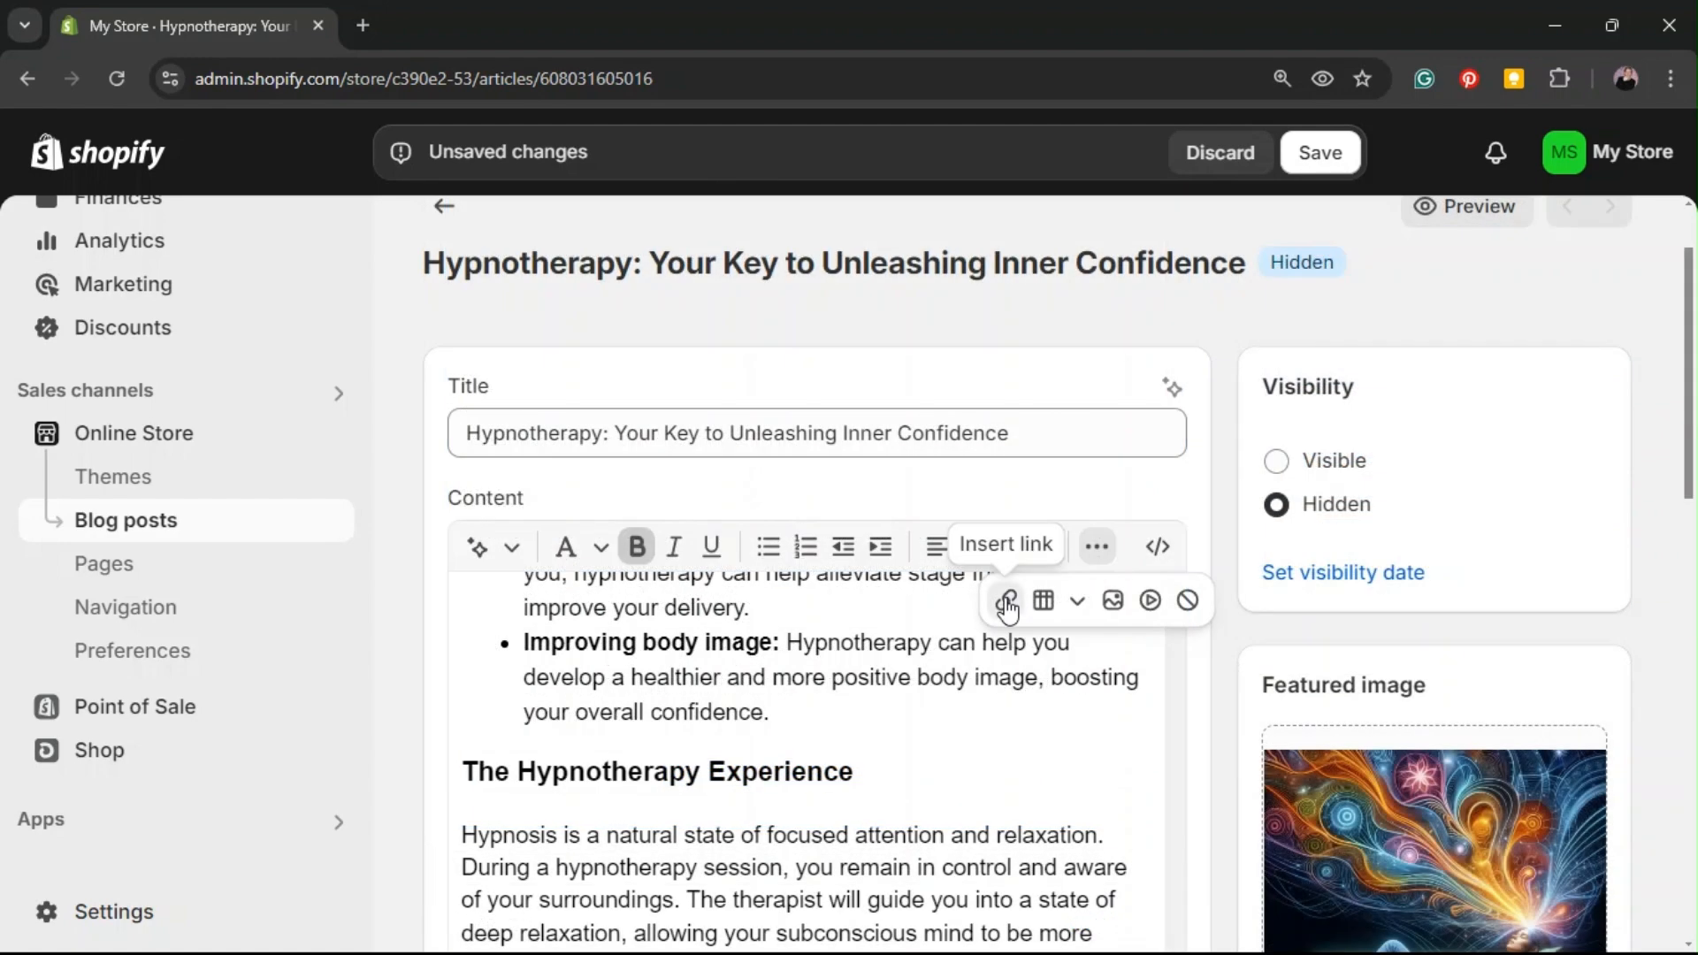
click(1006, 604)
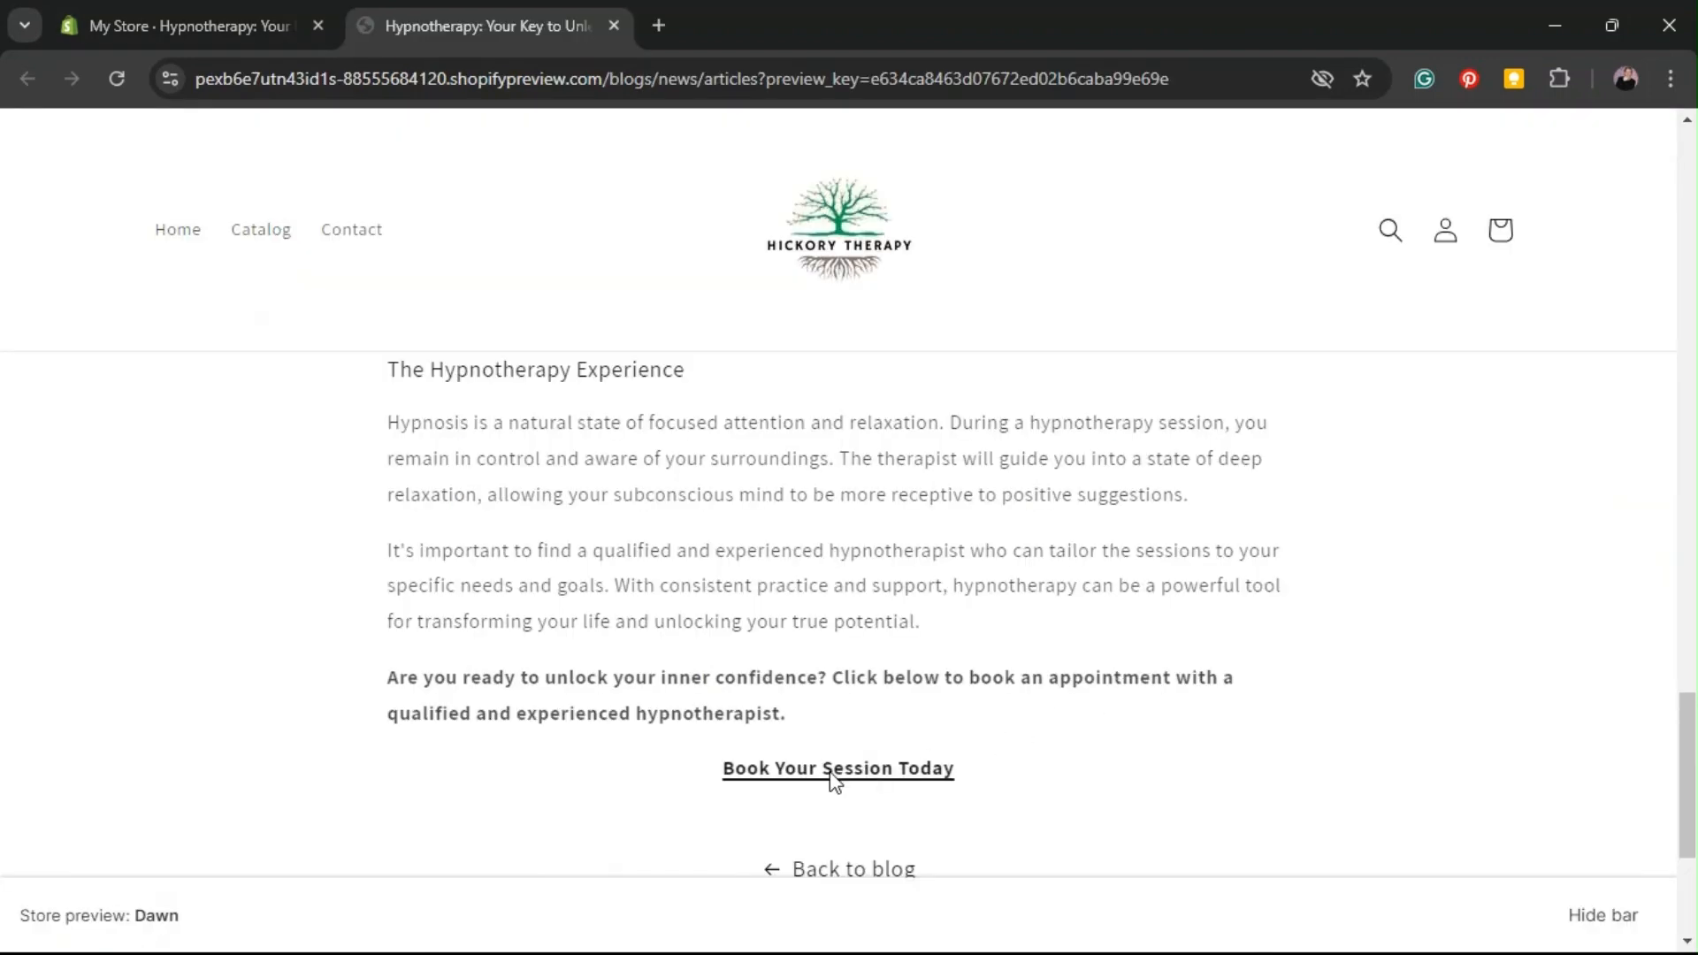
Follow the previewed post's "Book Your Session Today" link and book the 1-Hour Hypnotherapy Session for Fri, 16 Aug 2024 at 12:00 PM
click(831, 769)
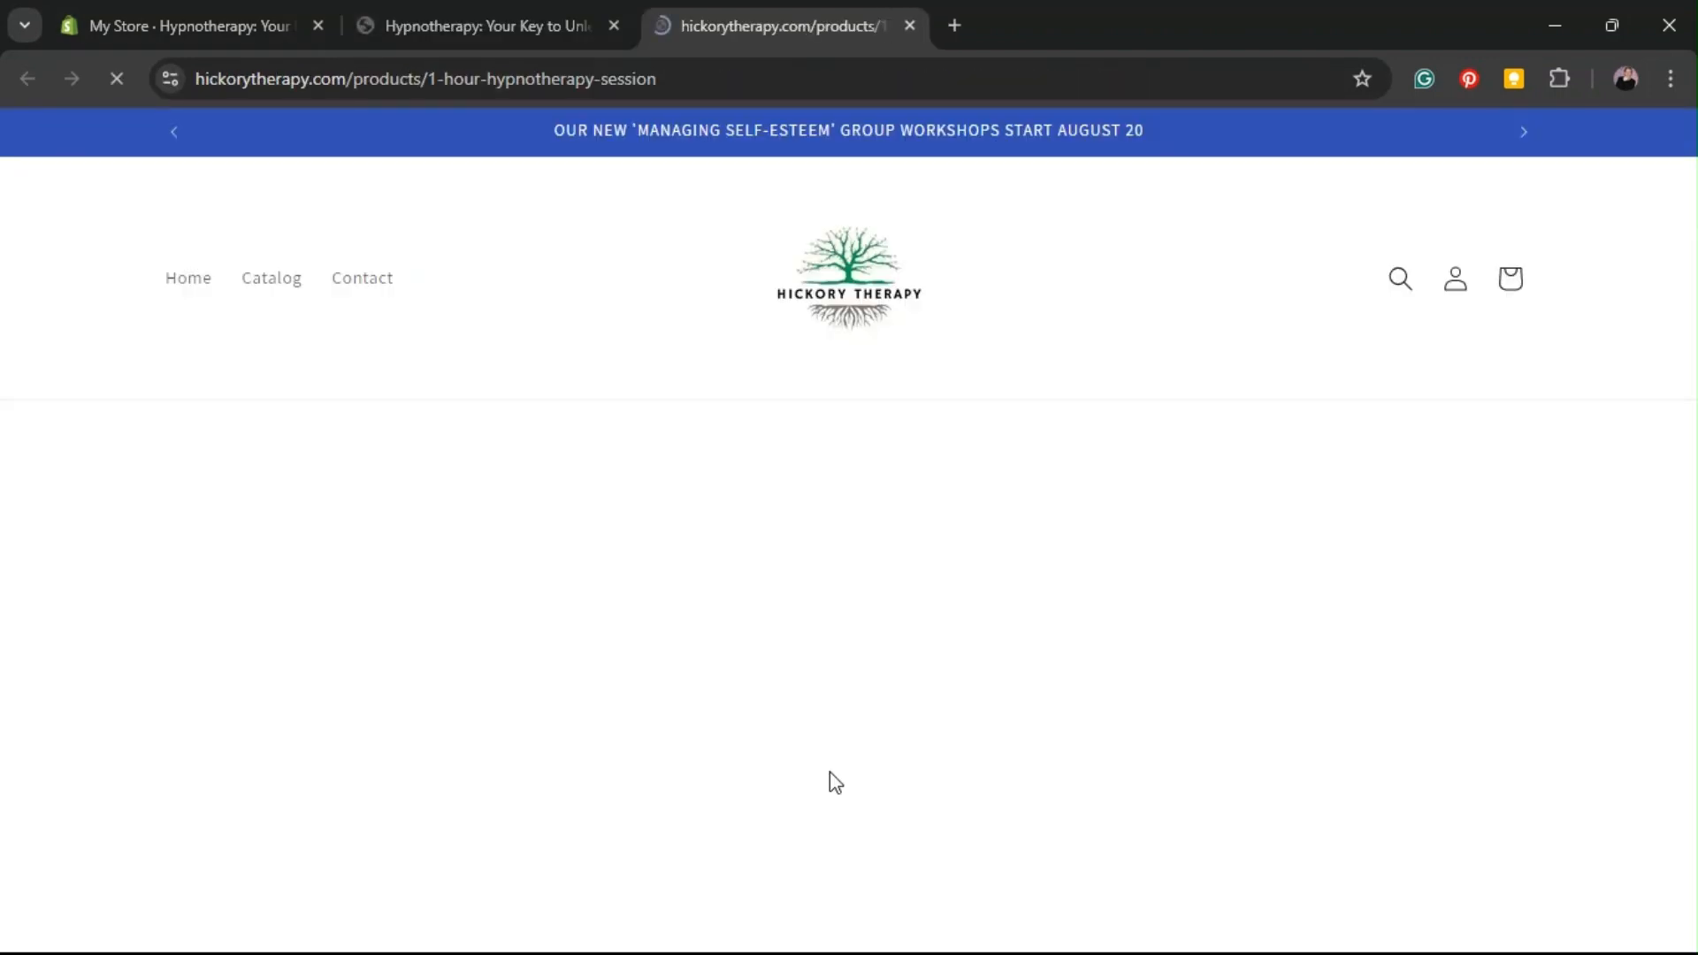
scroll(1402, 661, down, 2)
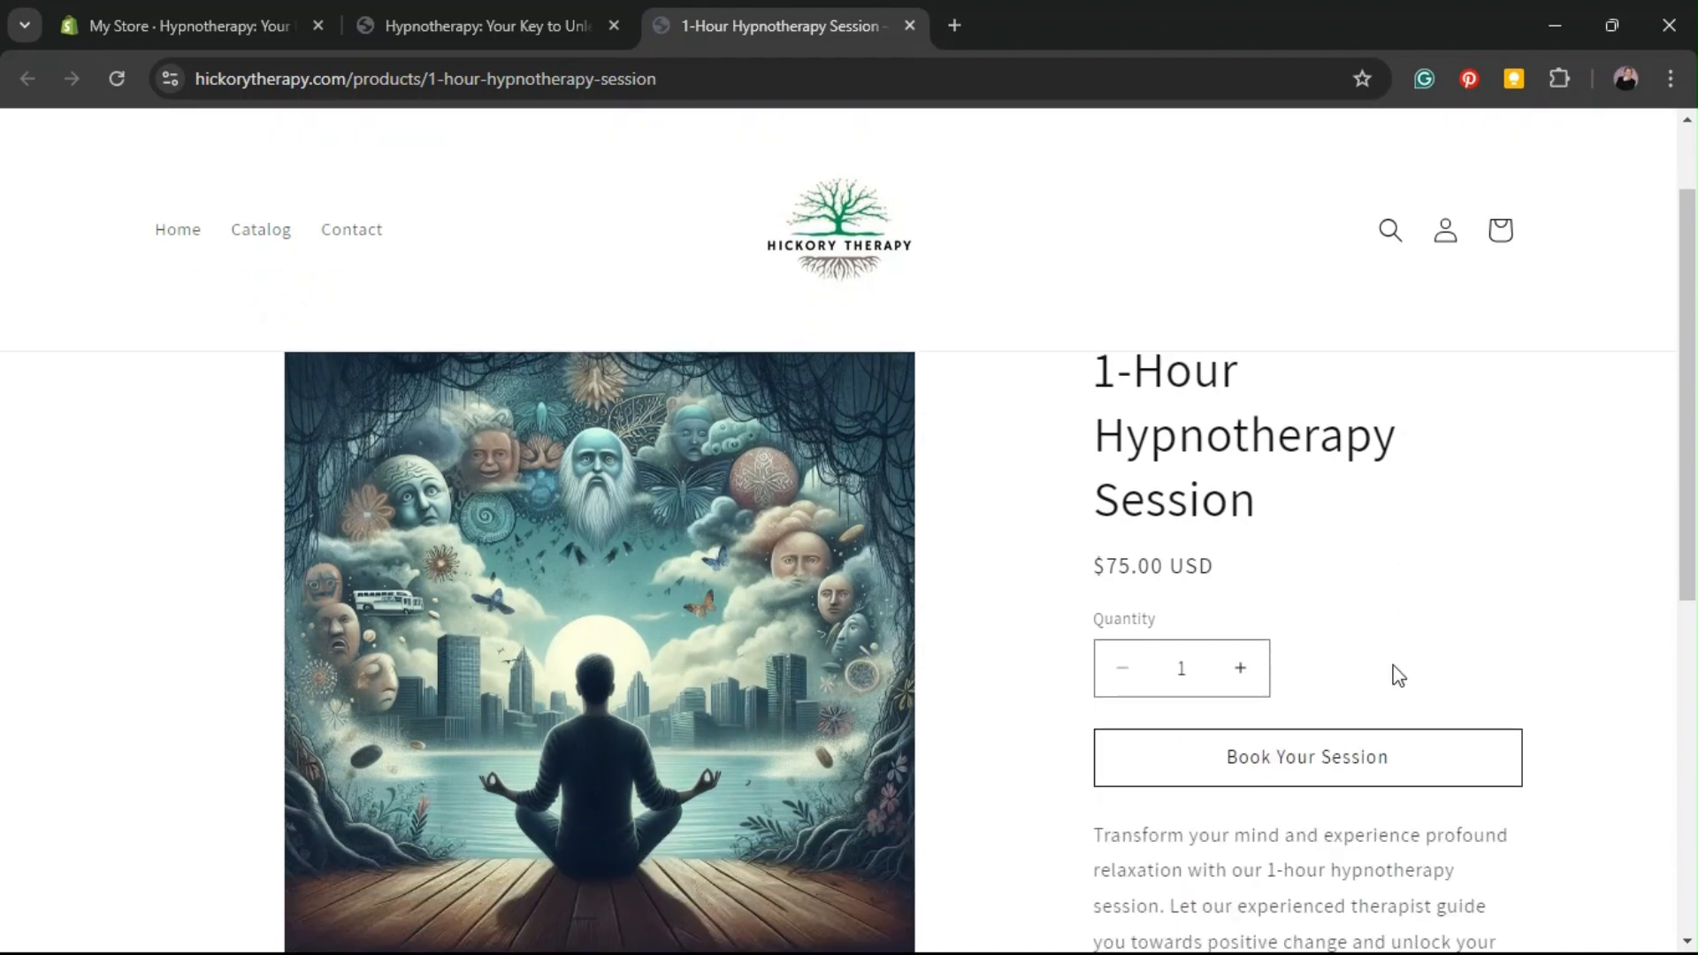
click(1273, 762)
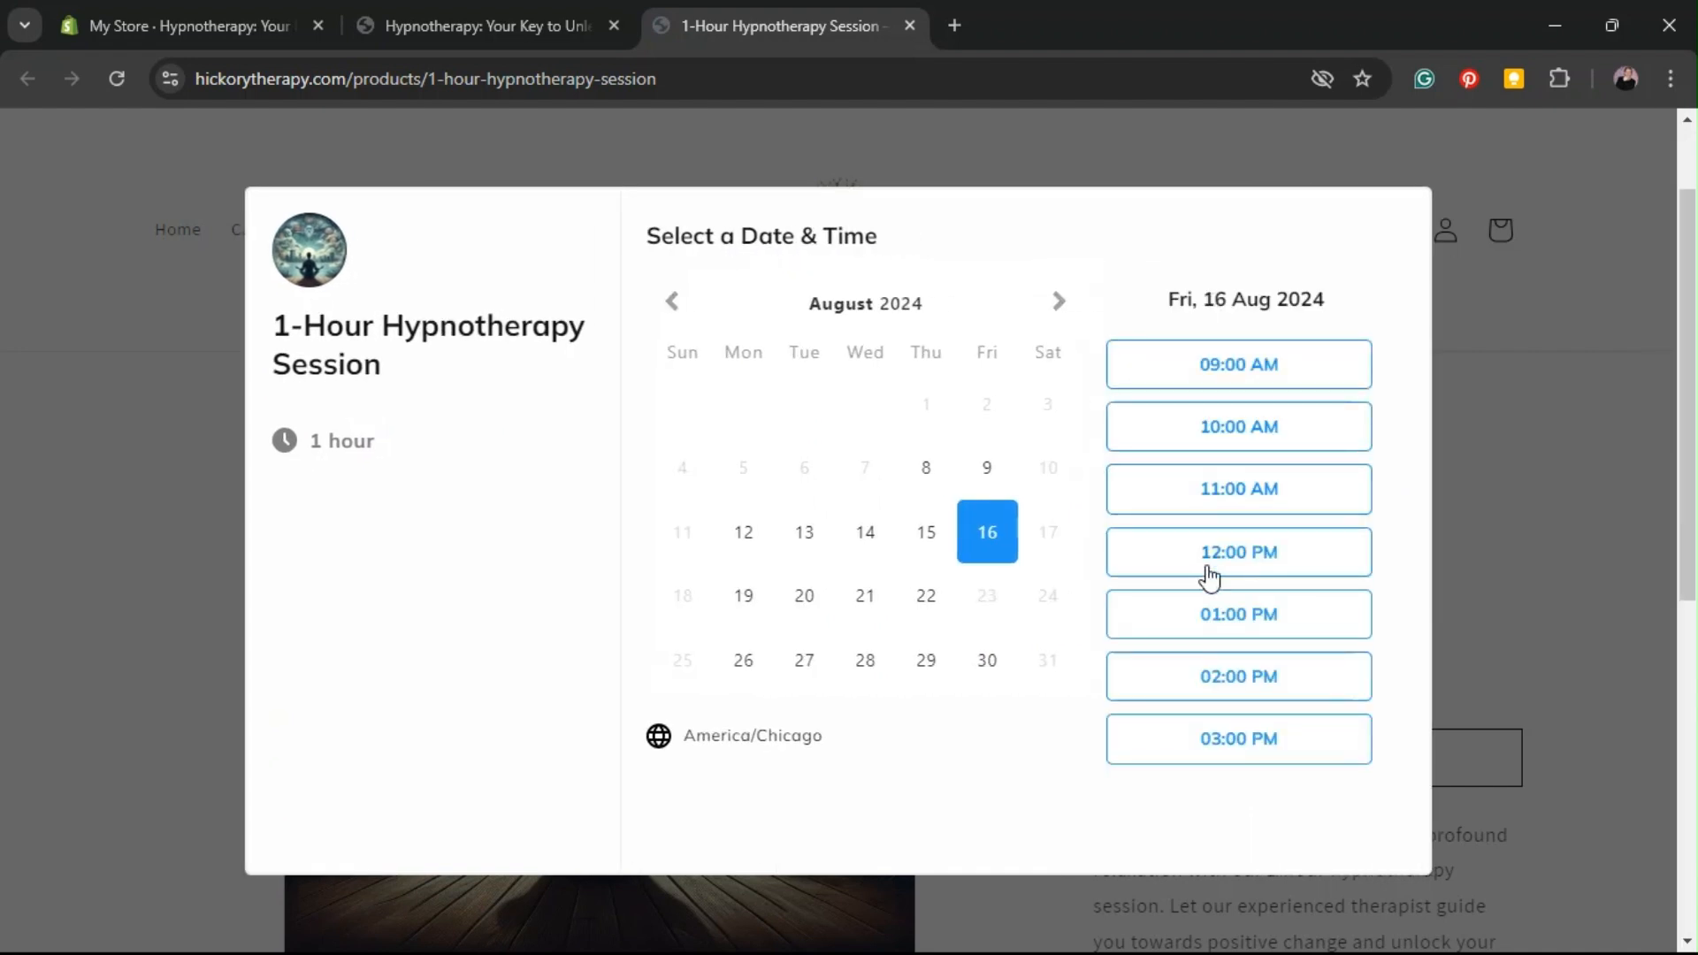
click(1291, 551)
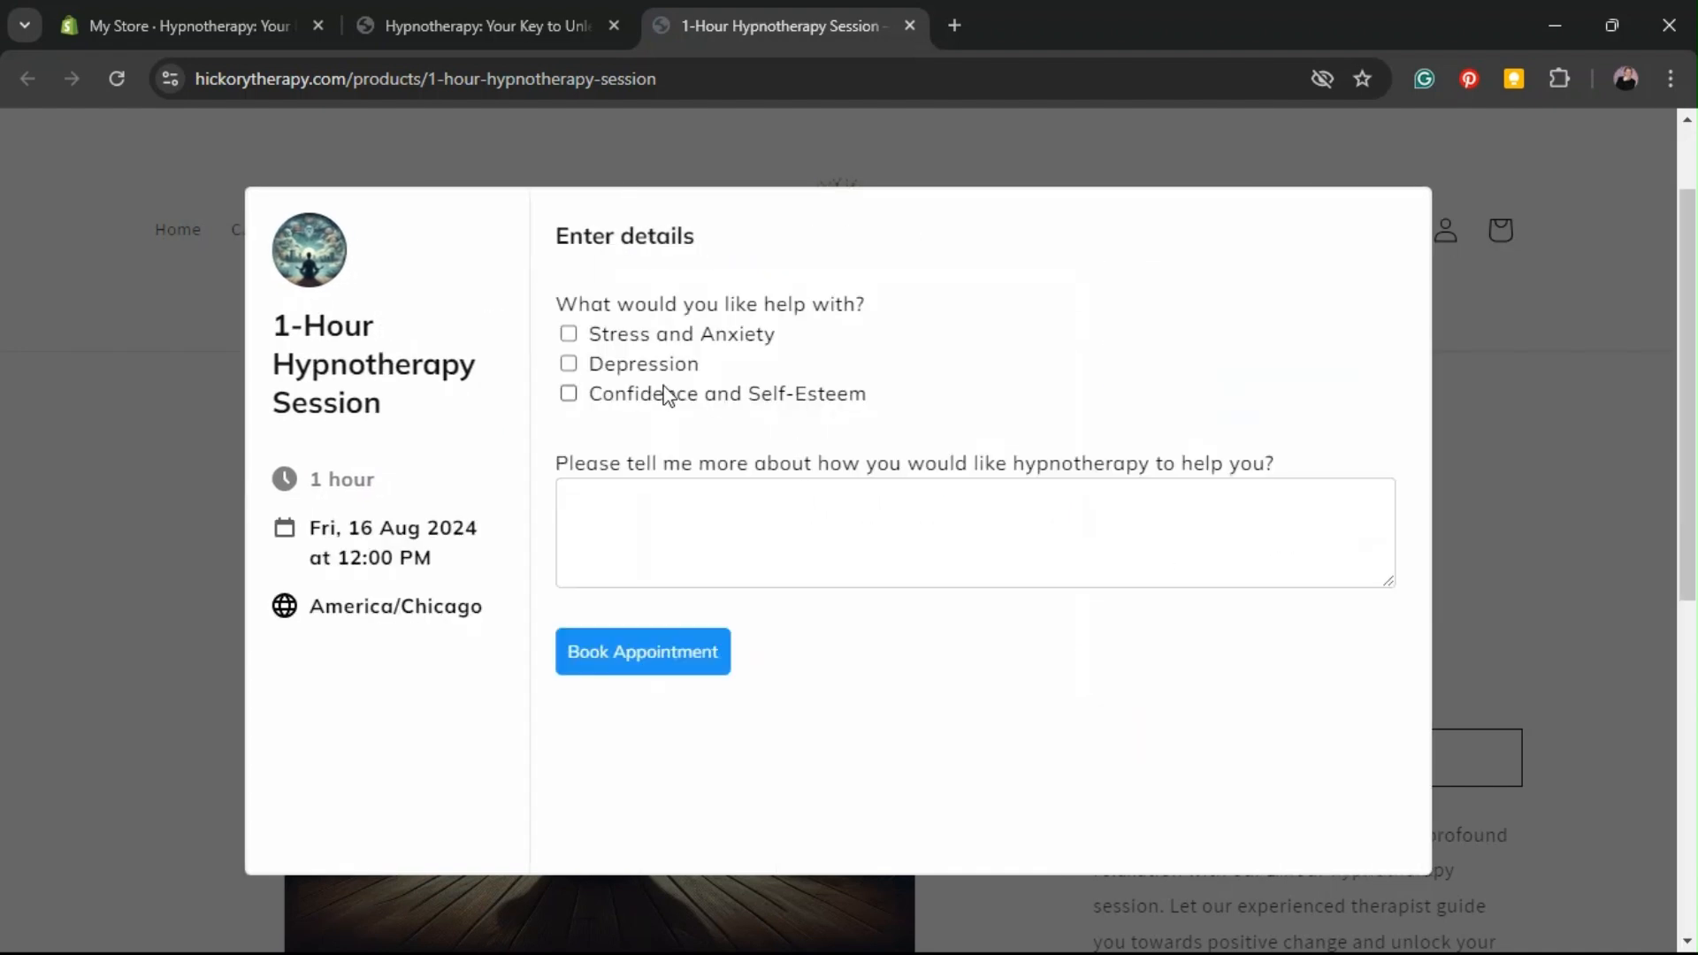
click(627, 658)
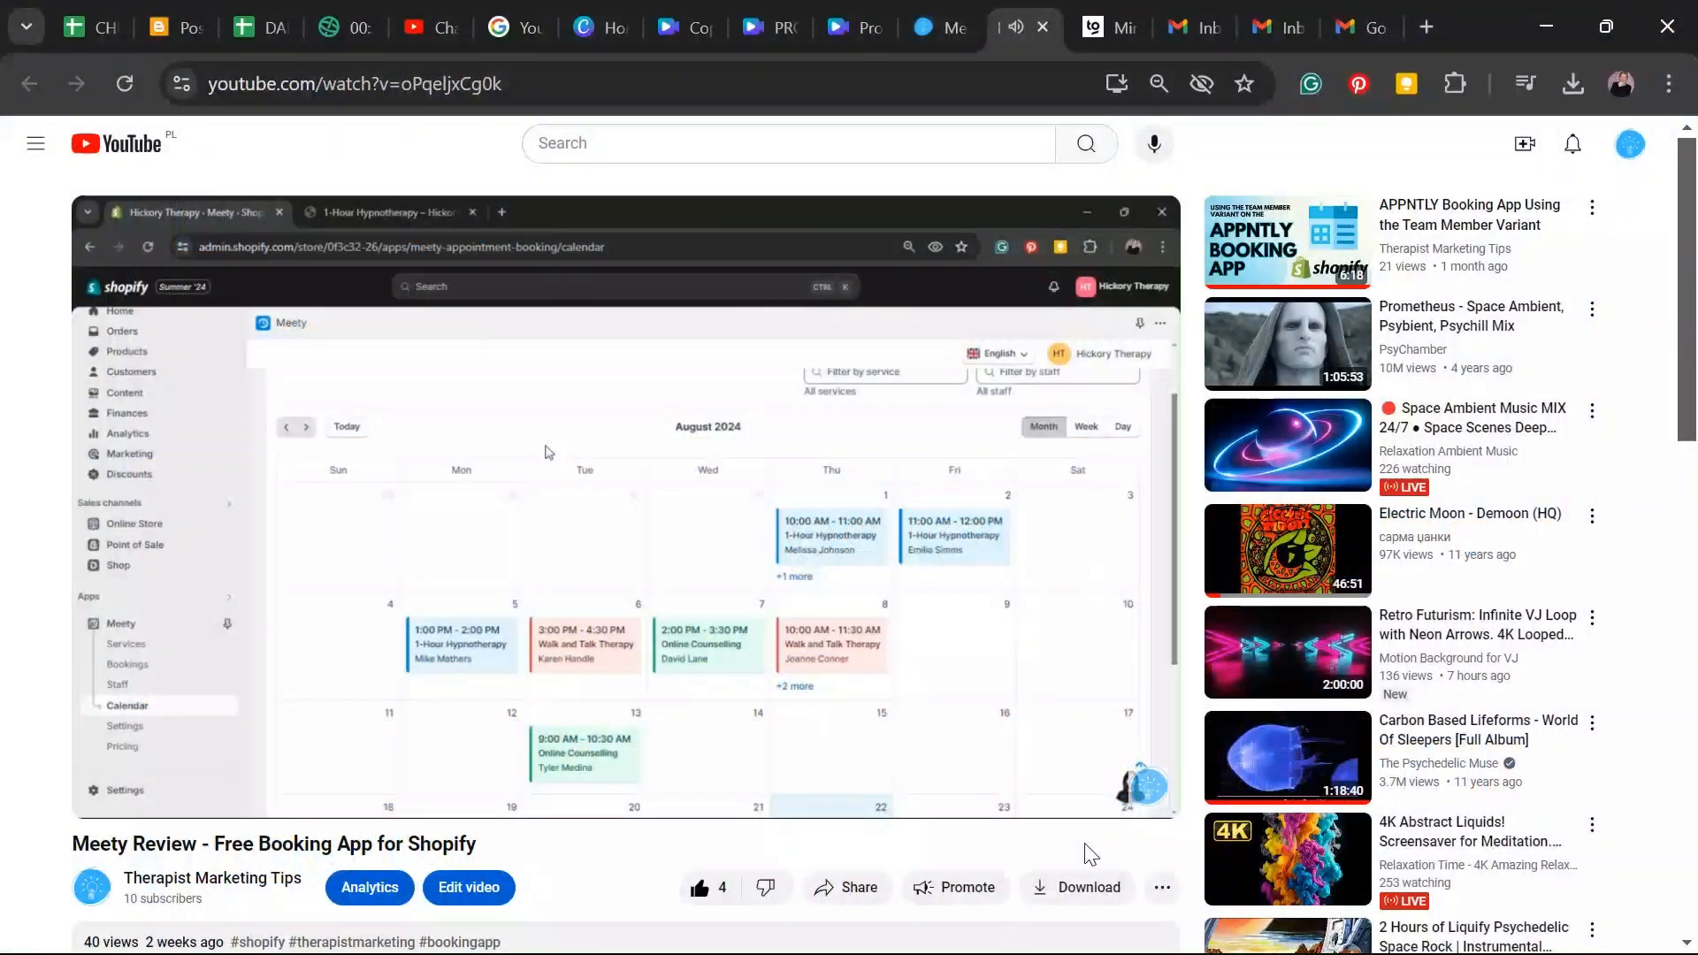
Review the August 2024 appointments in the Propel Appointments calendar's month and week views
mouse_move(794, 522)
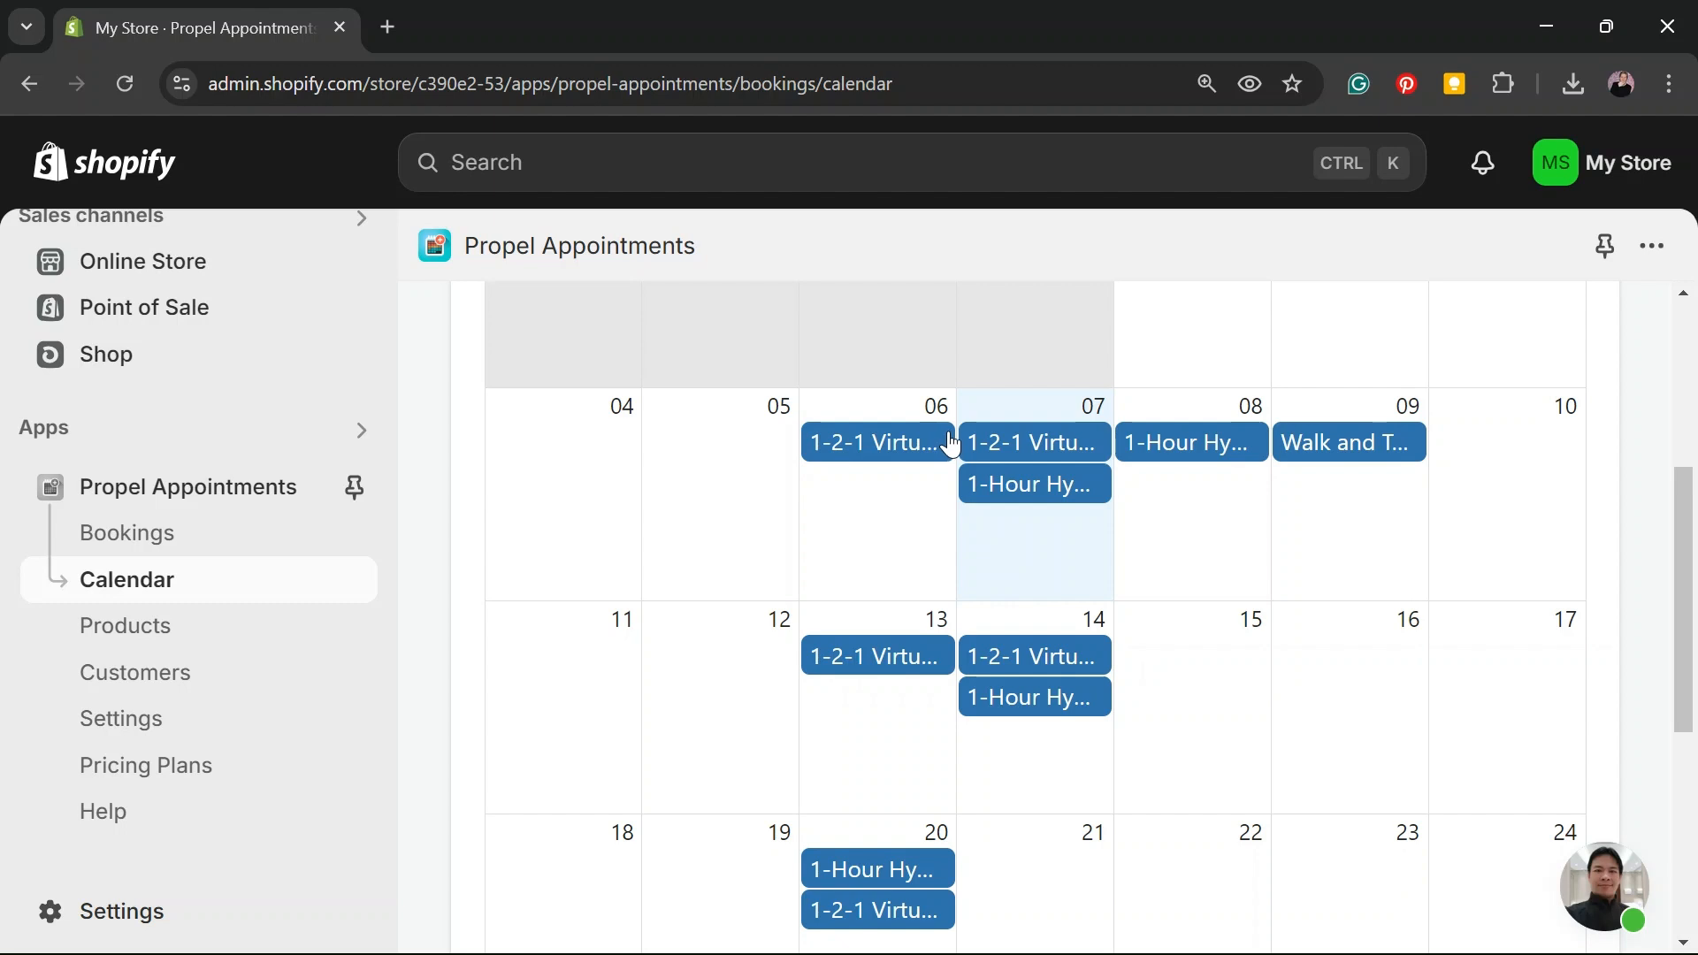
scroll(1608, 658, up, 5)
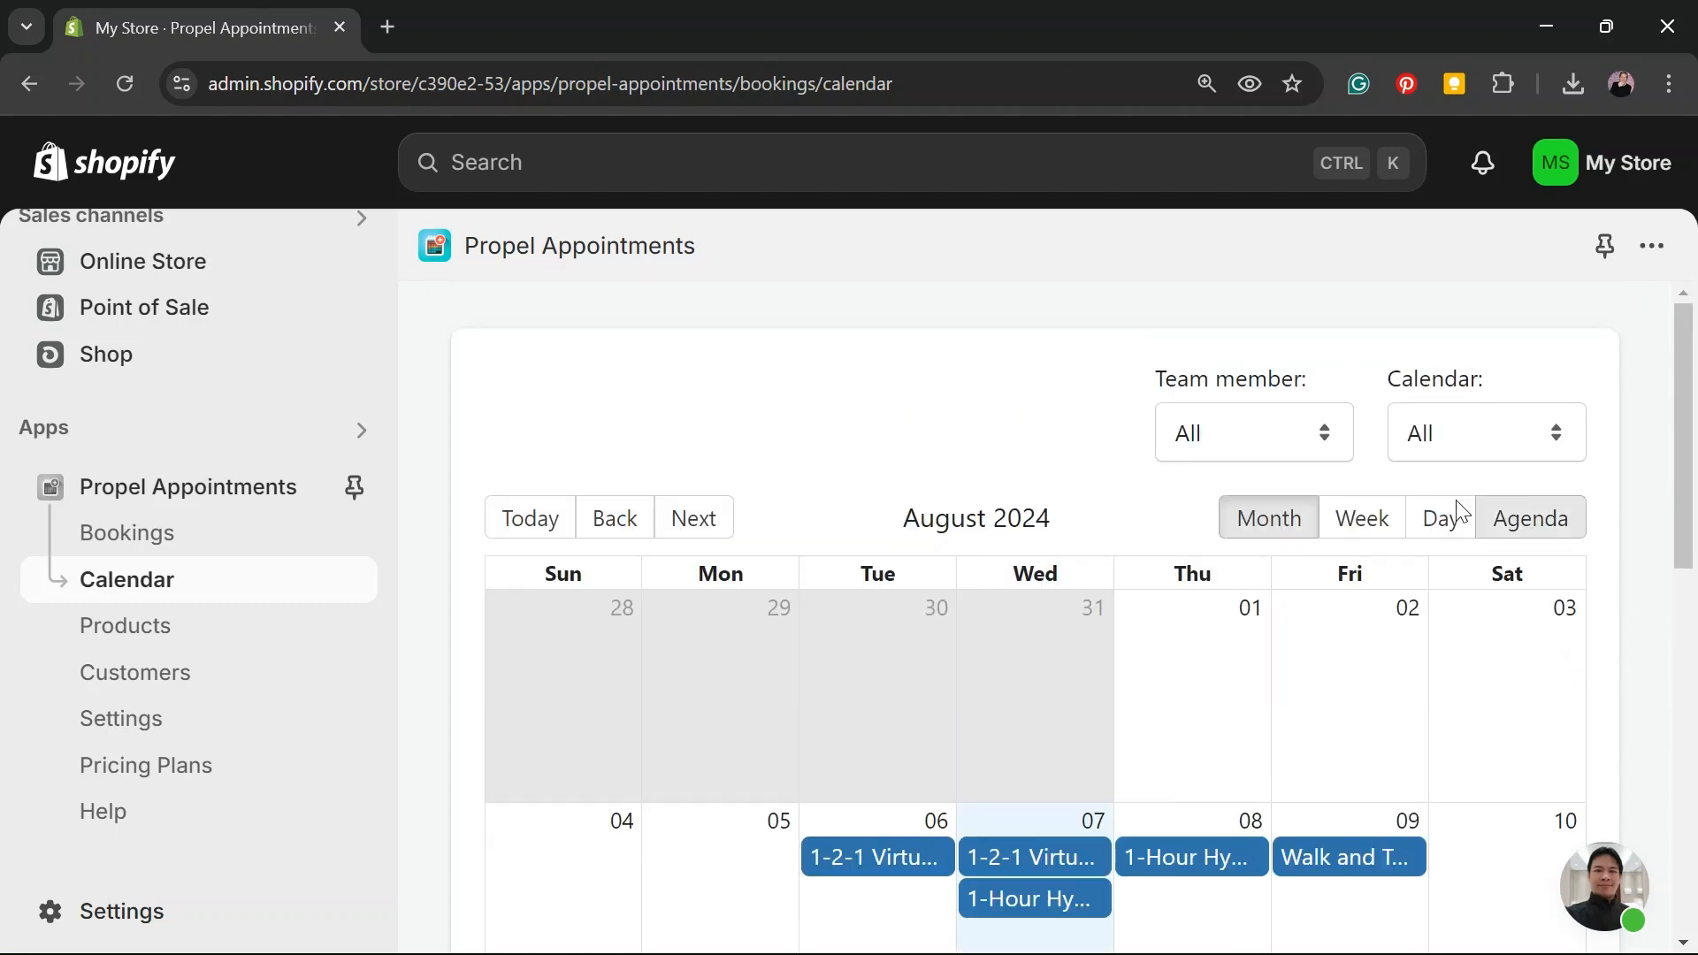
click(1352, 512)
scroll(1163, 618, down, 5)
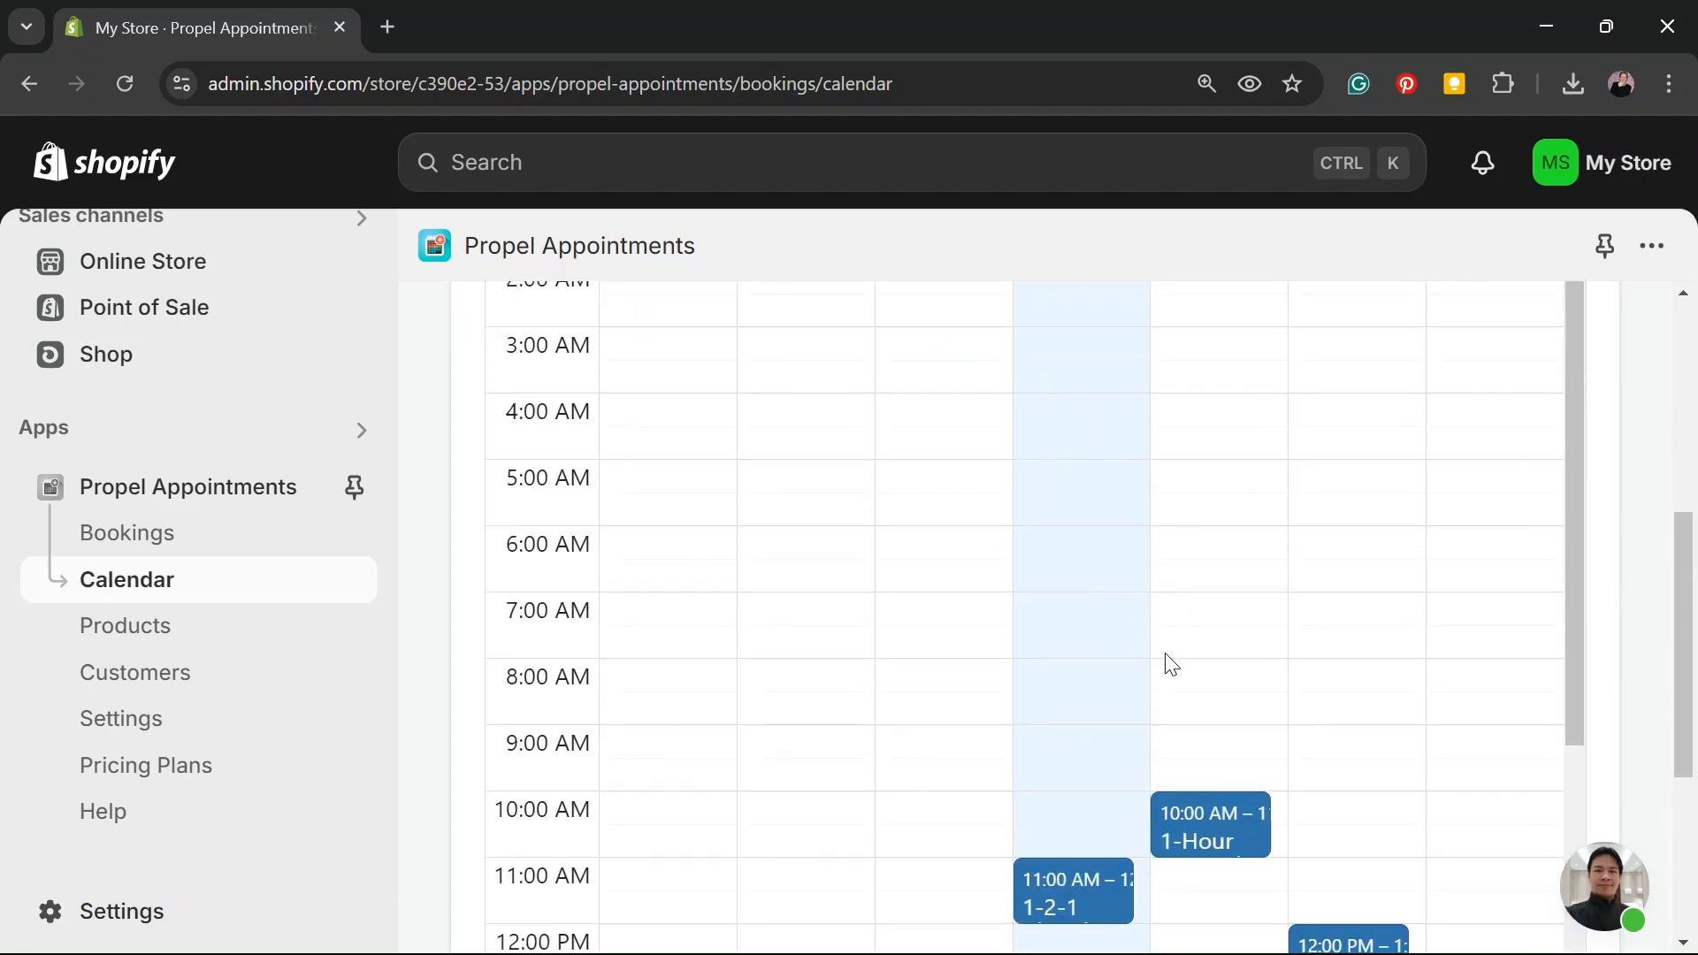
scroll(1218, 699, down, 3)
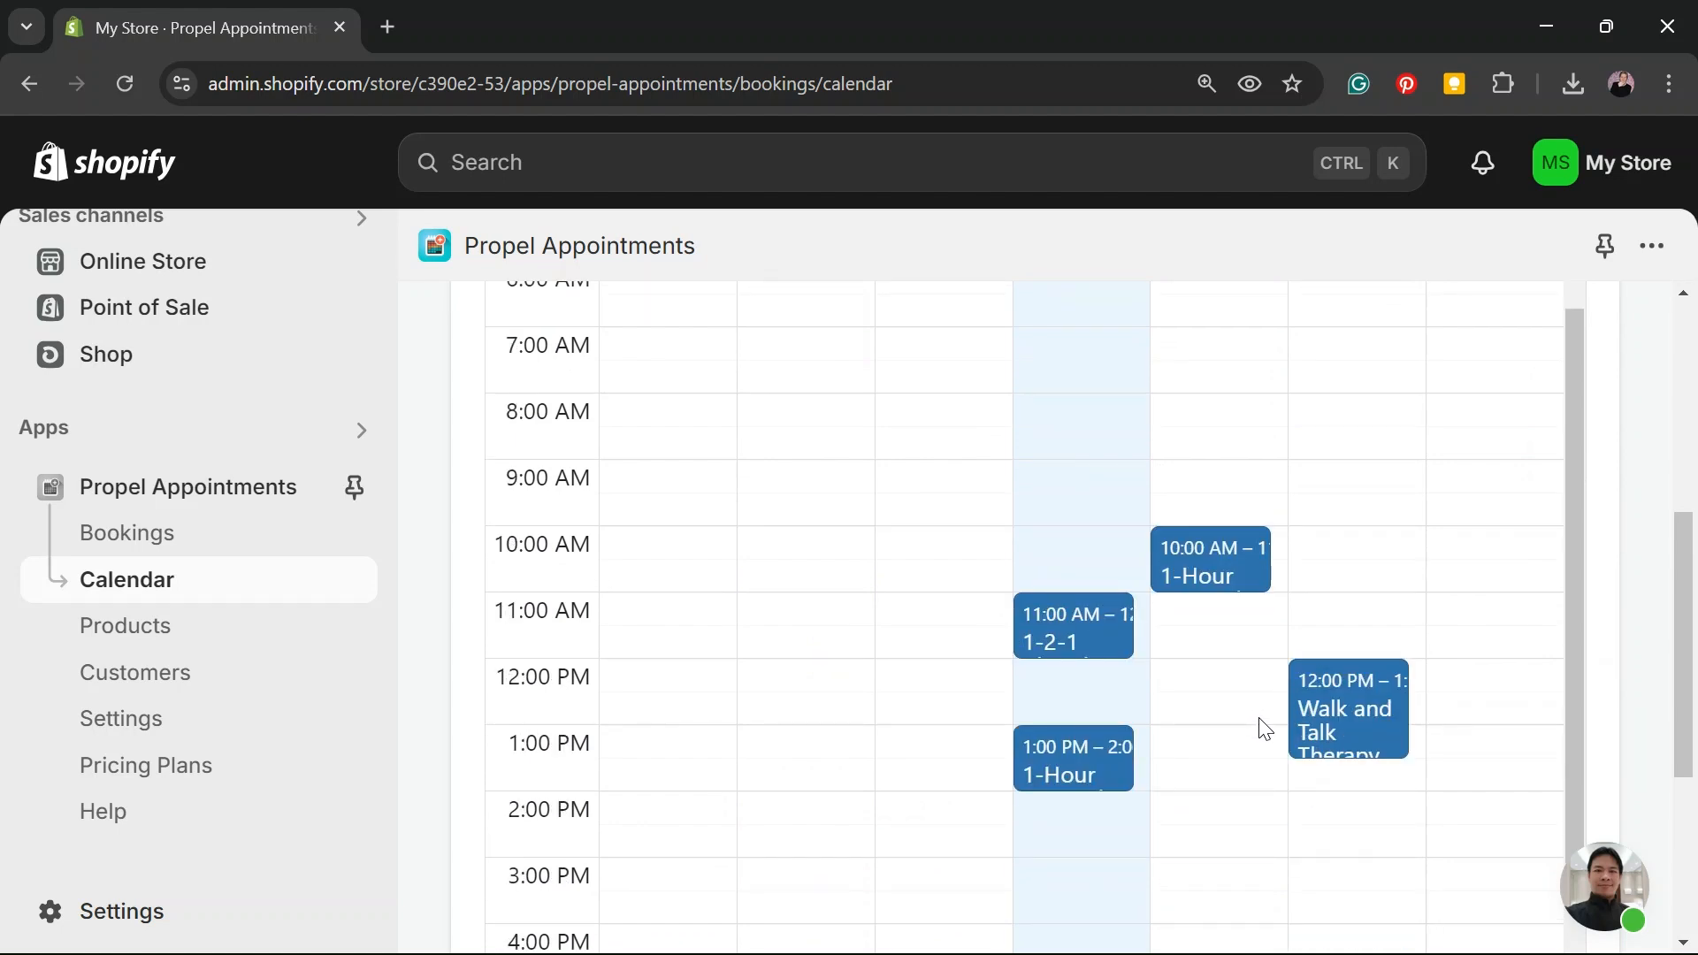
scroll(1265, 729, up, 3)
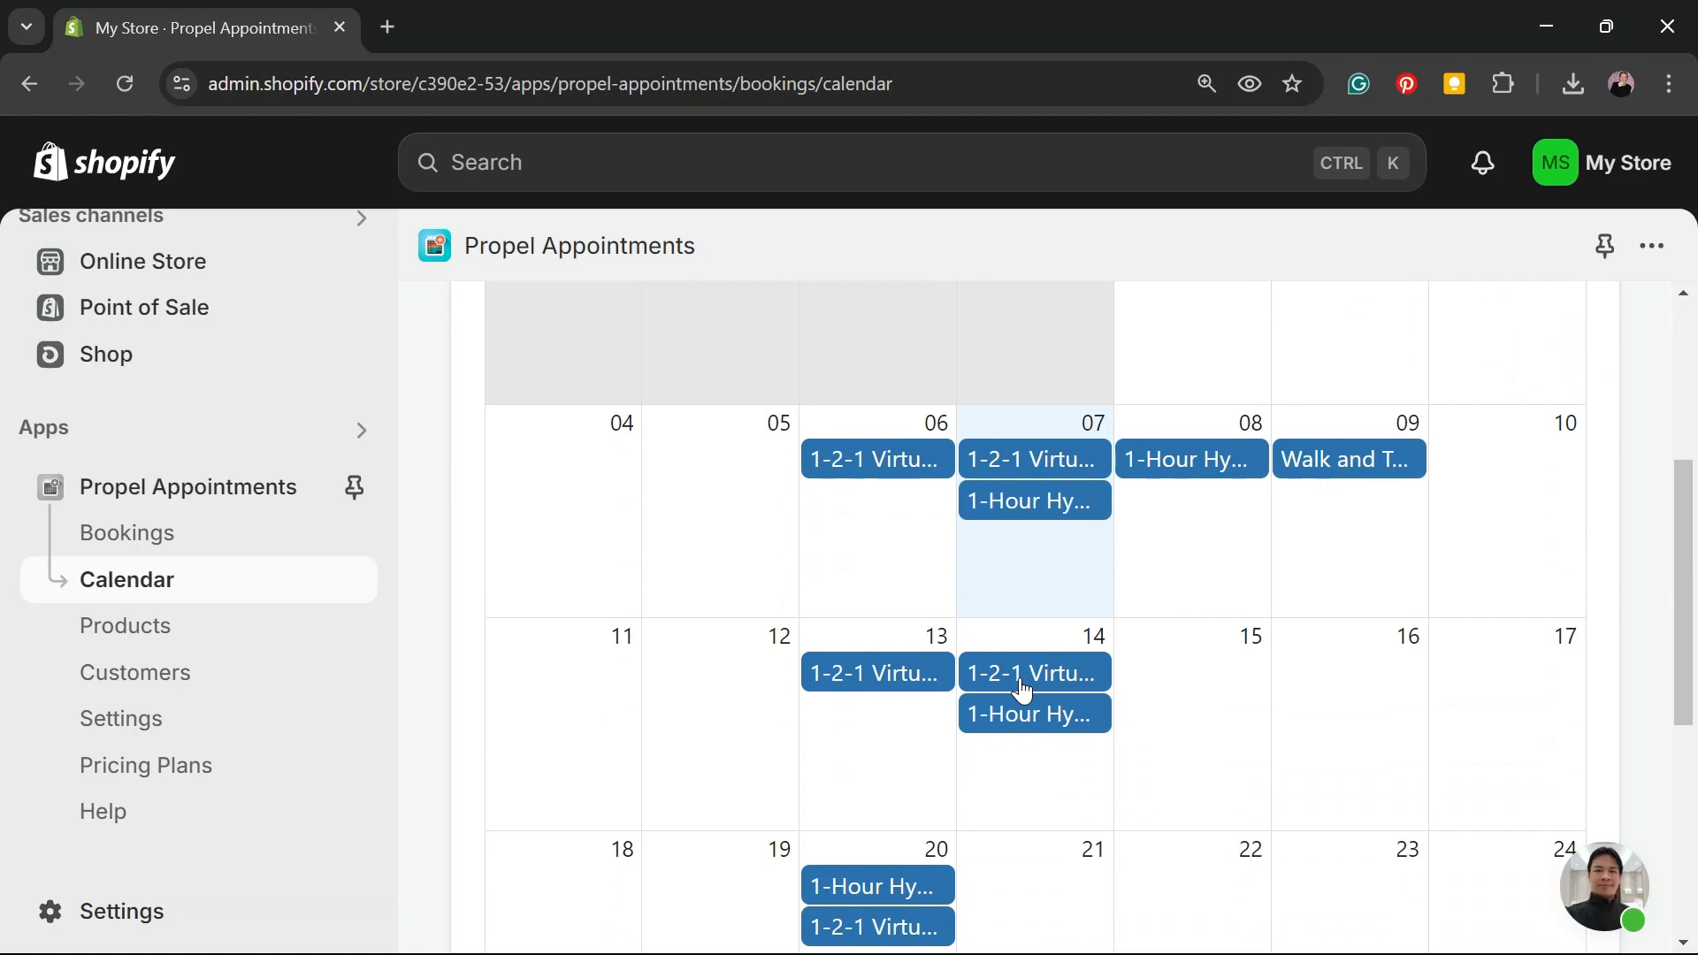
Examine the details of the 1-Hour Hypnotherapy Session bookings on August 14 and August 8 from the calendar
click(977, 716)
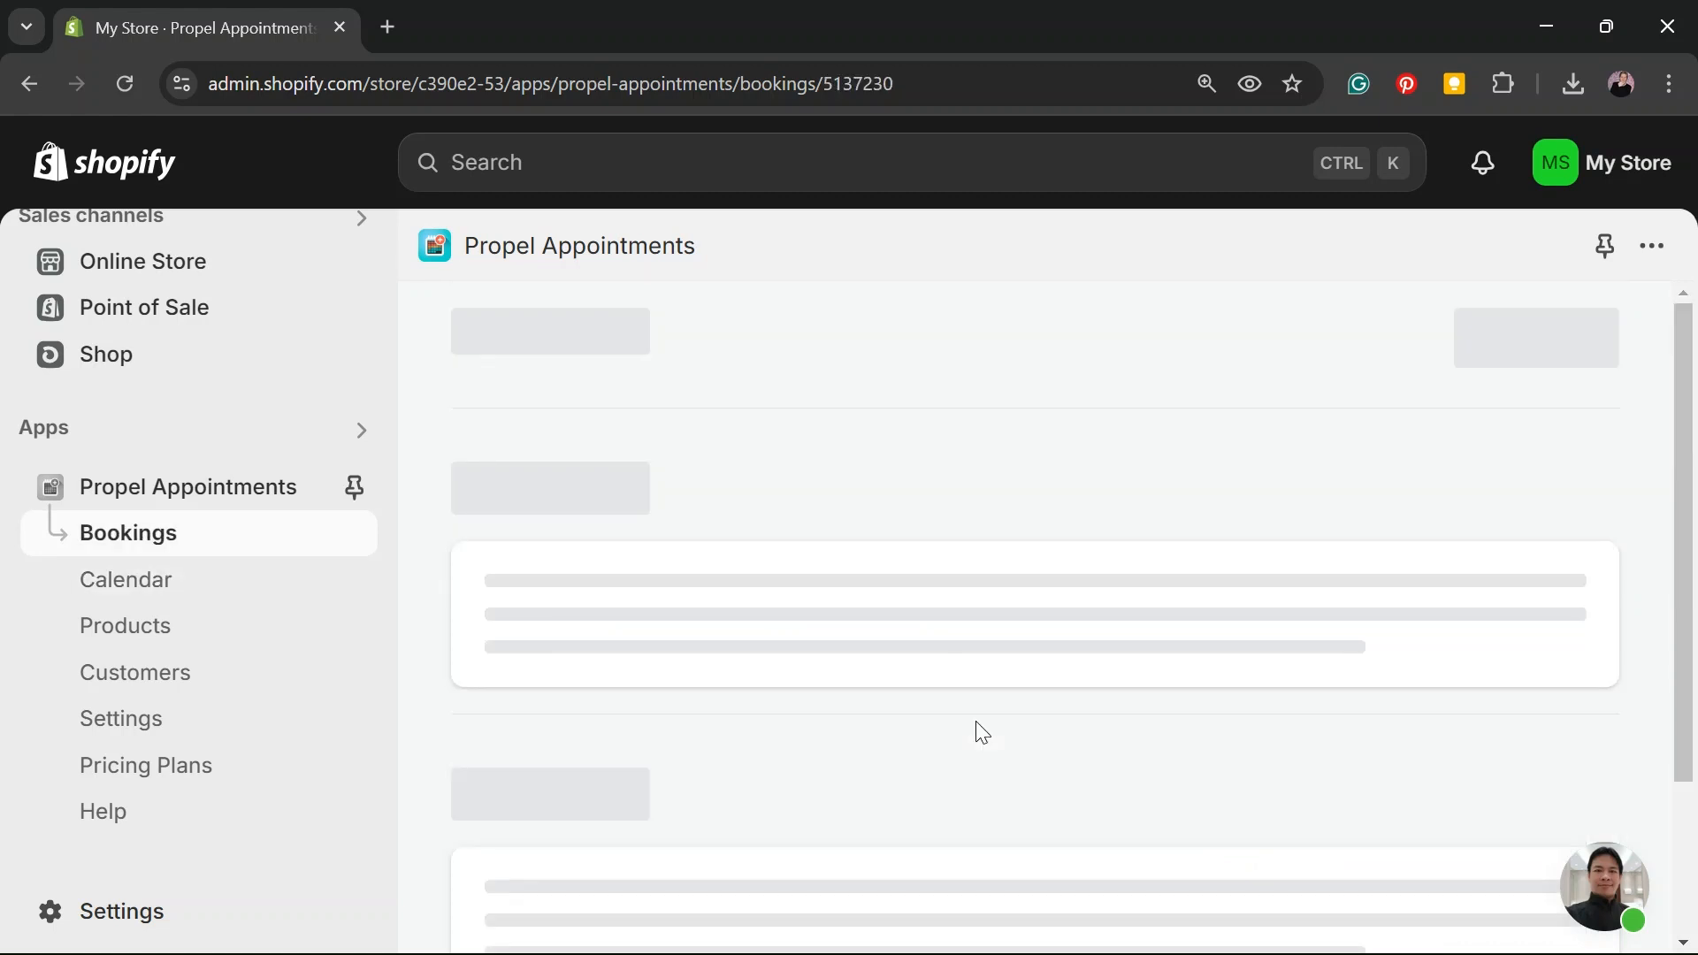
scroll(977, 734, down, 10)
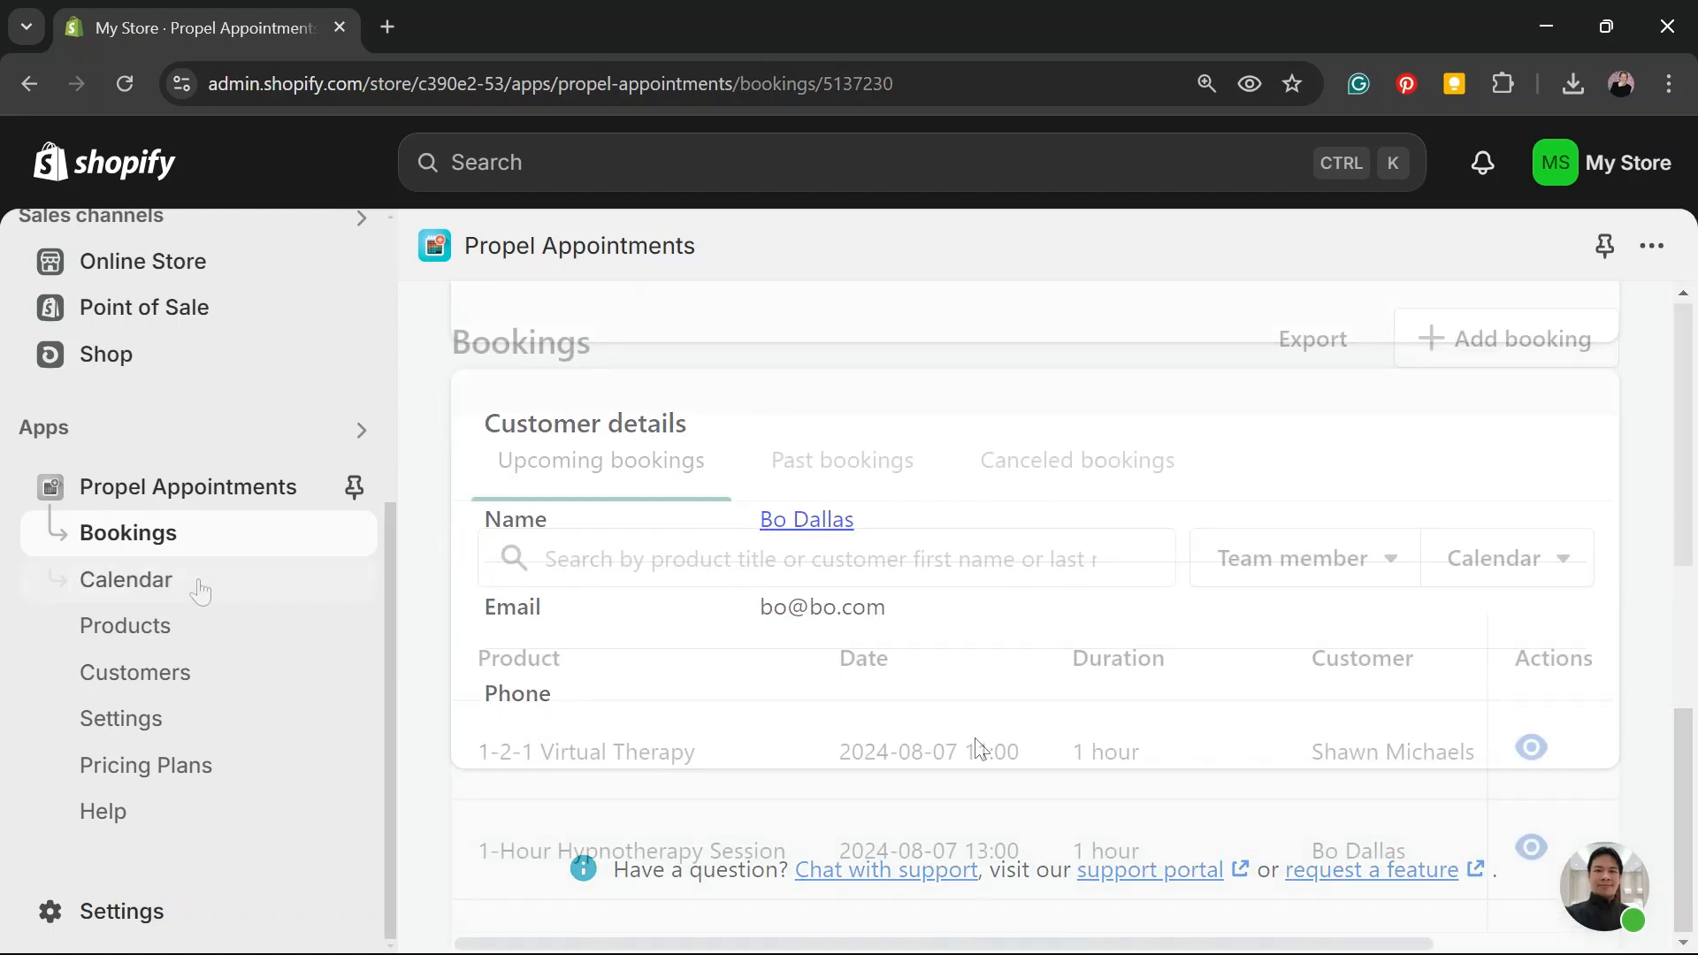
click(201, 591)
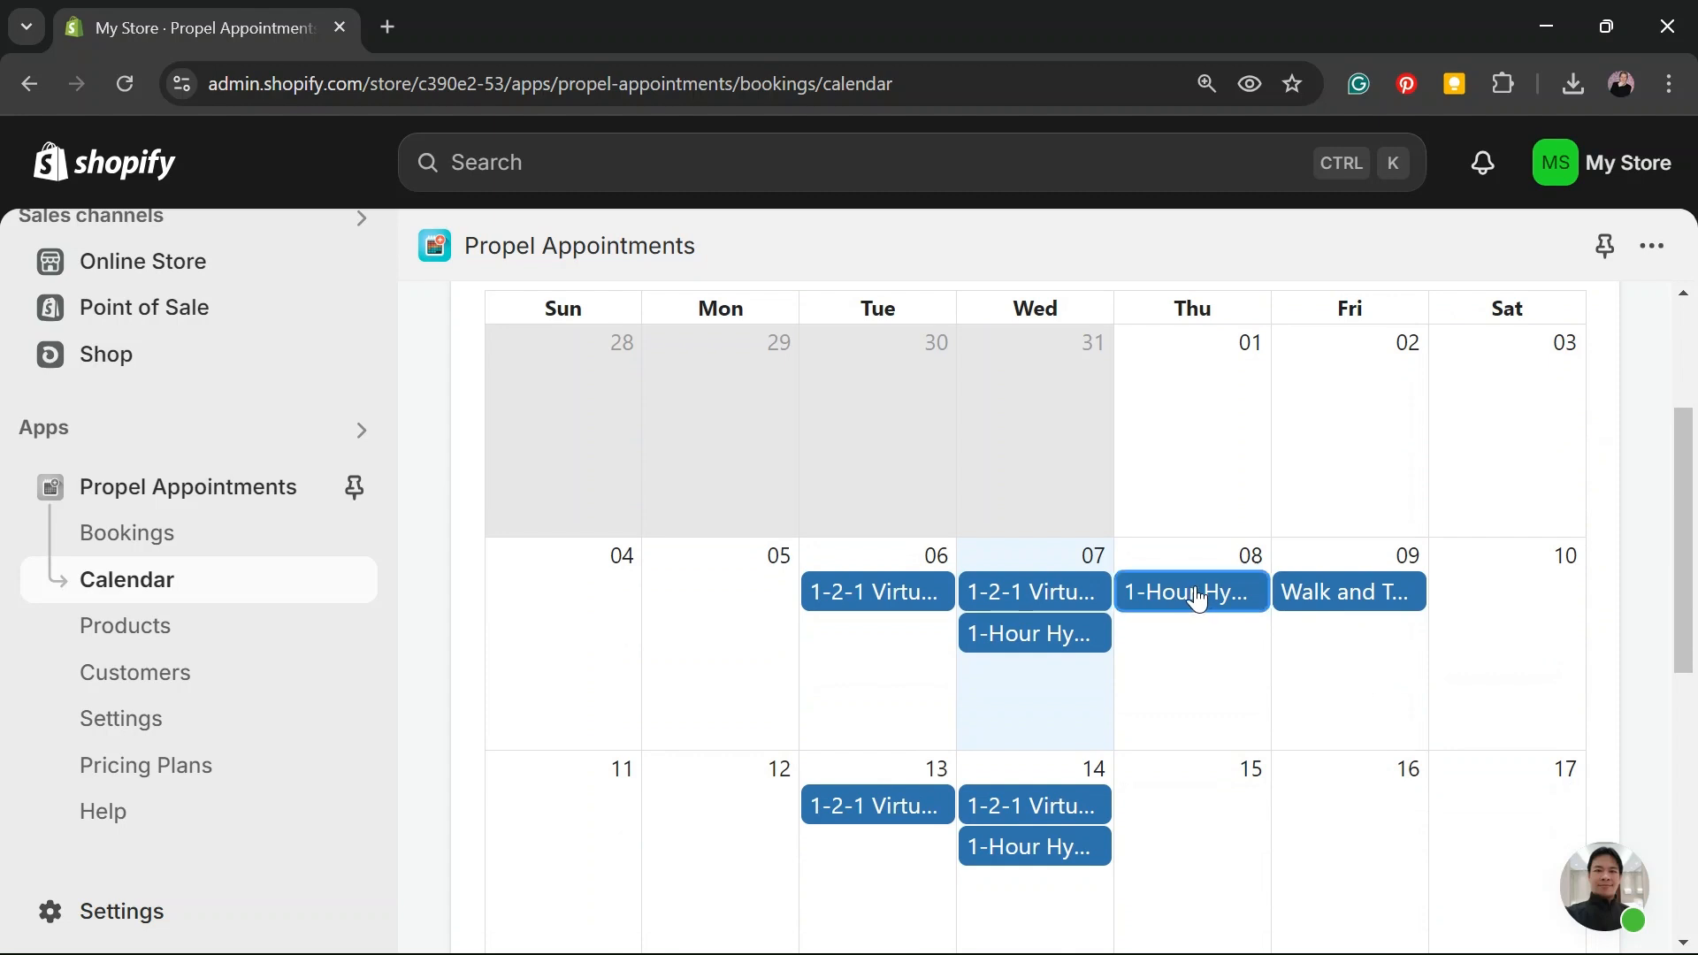
click(1196, 594)
scroll(1198, 597, down, 3)
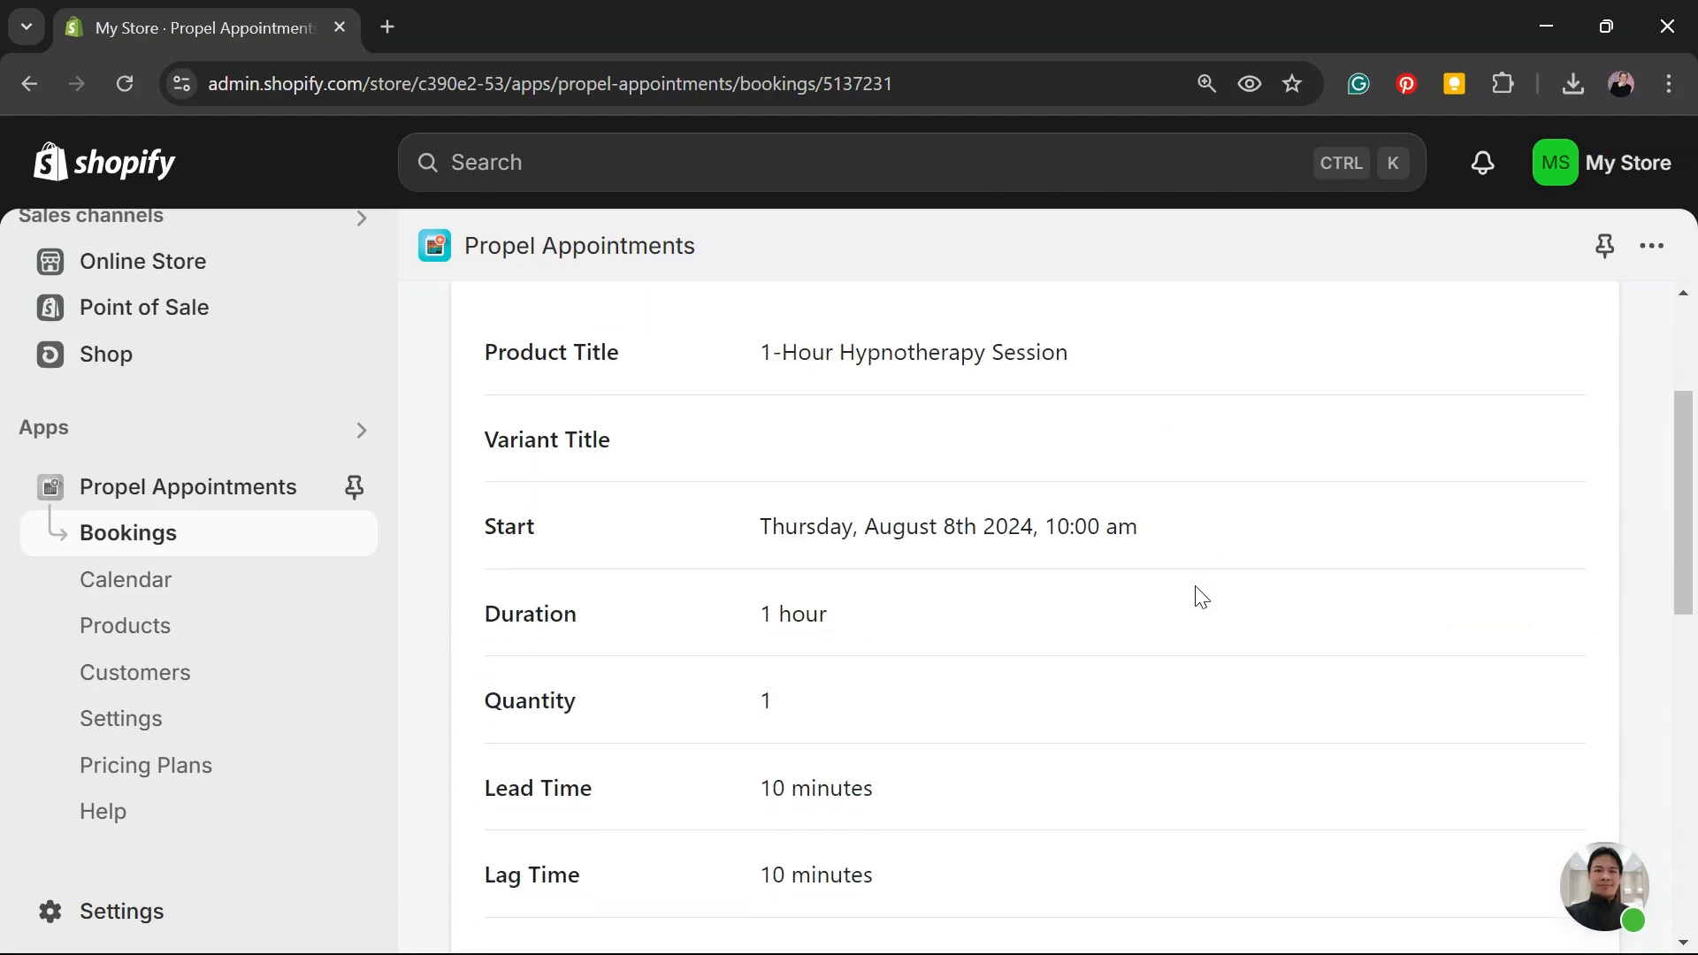
scroll(1201, 597, down, 6)
scroll(1203, 612, down, 4)
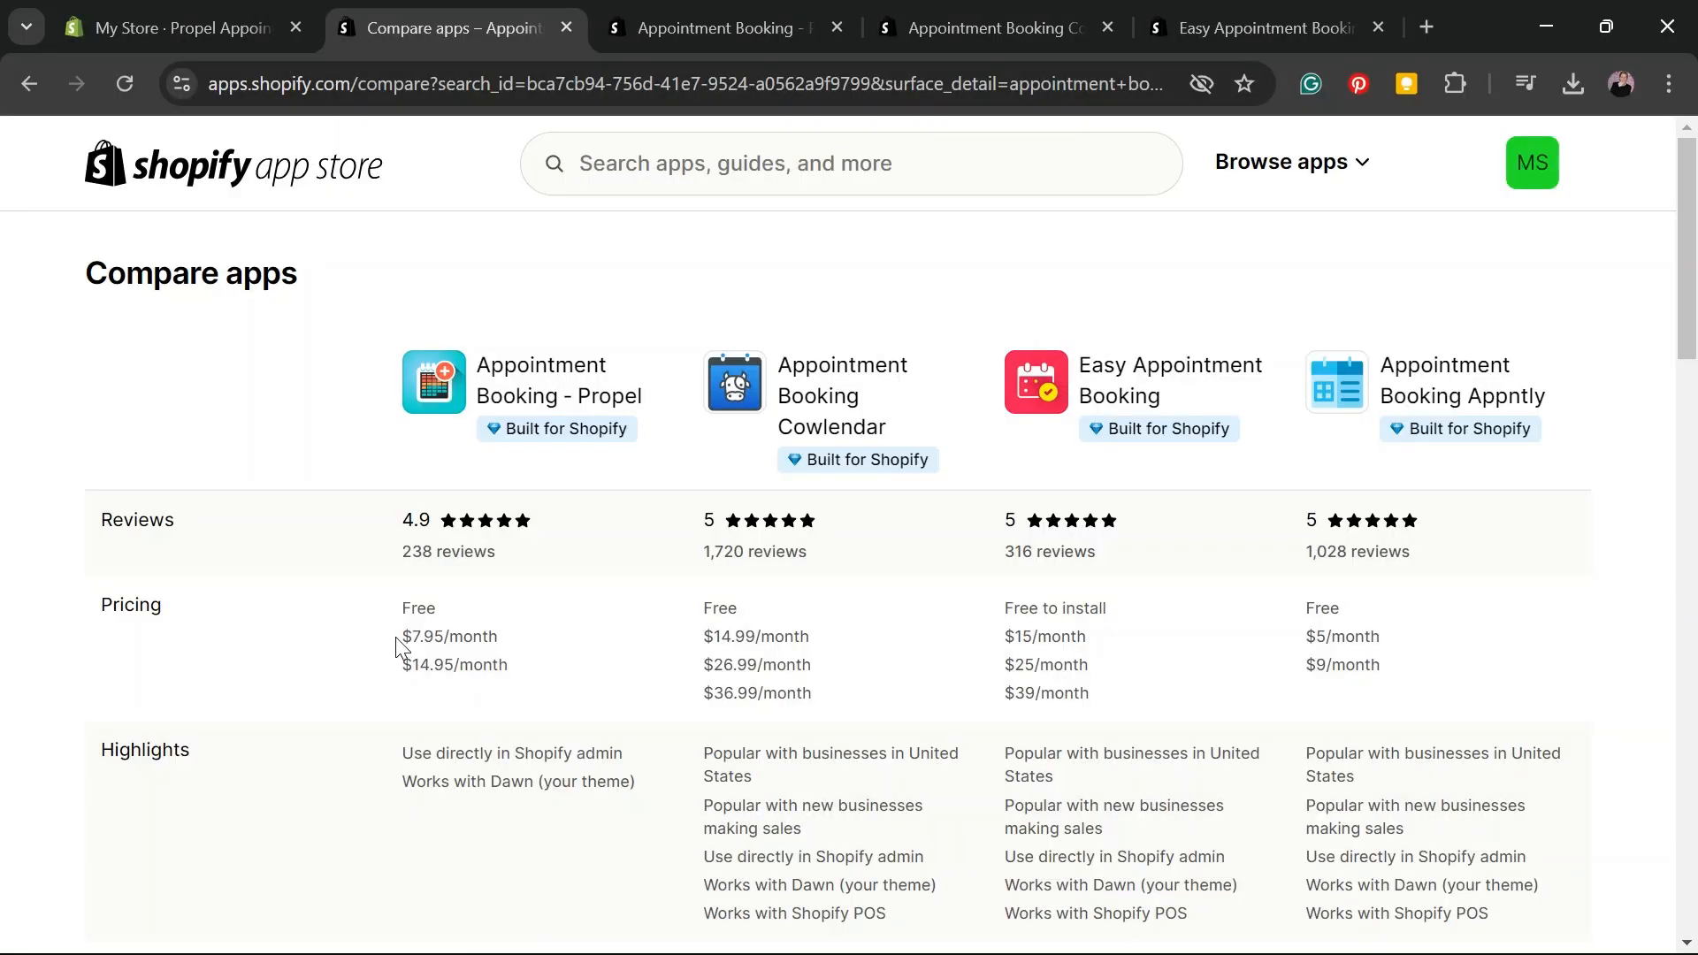
Compare Propel's most expensive plan with the cheapest paid plans of Cowlendar and Easy Appointment Booking on the comparison page
drag(398, 636, 836, 694)
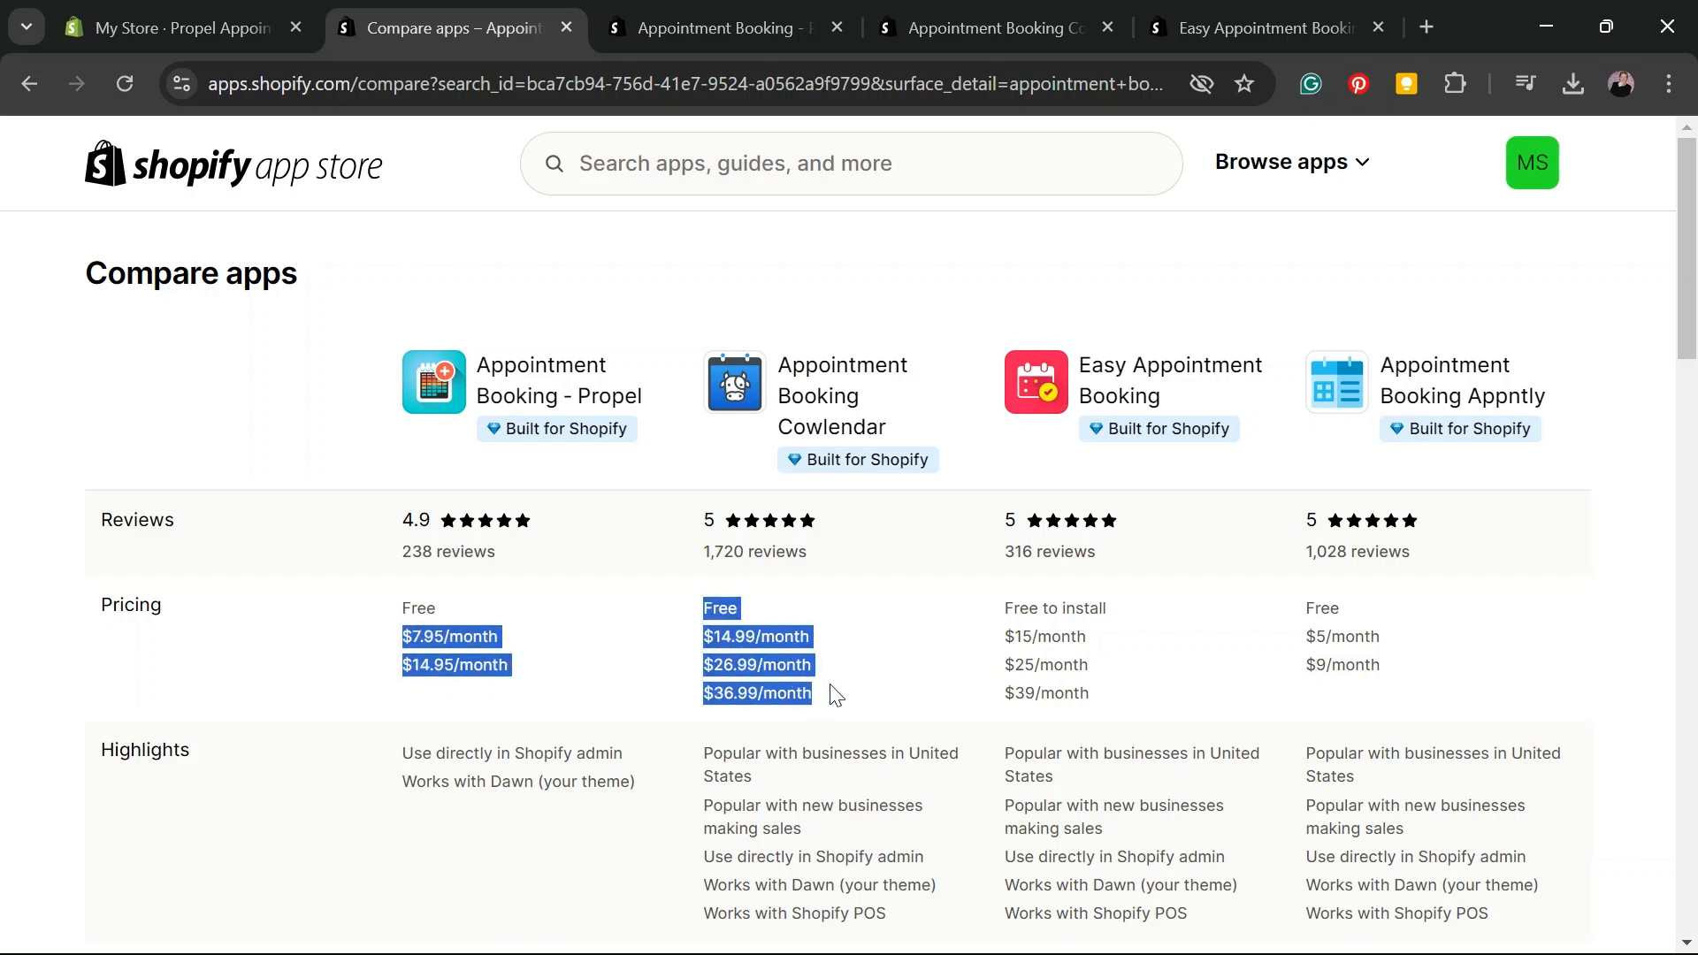
click(867, 617)
drag(535, 680, 410, 665)
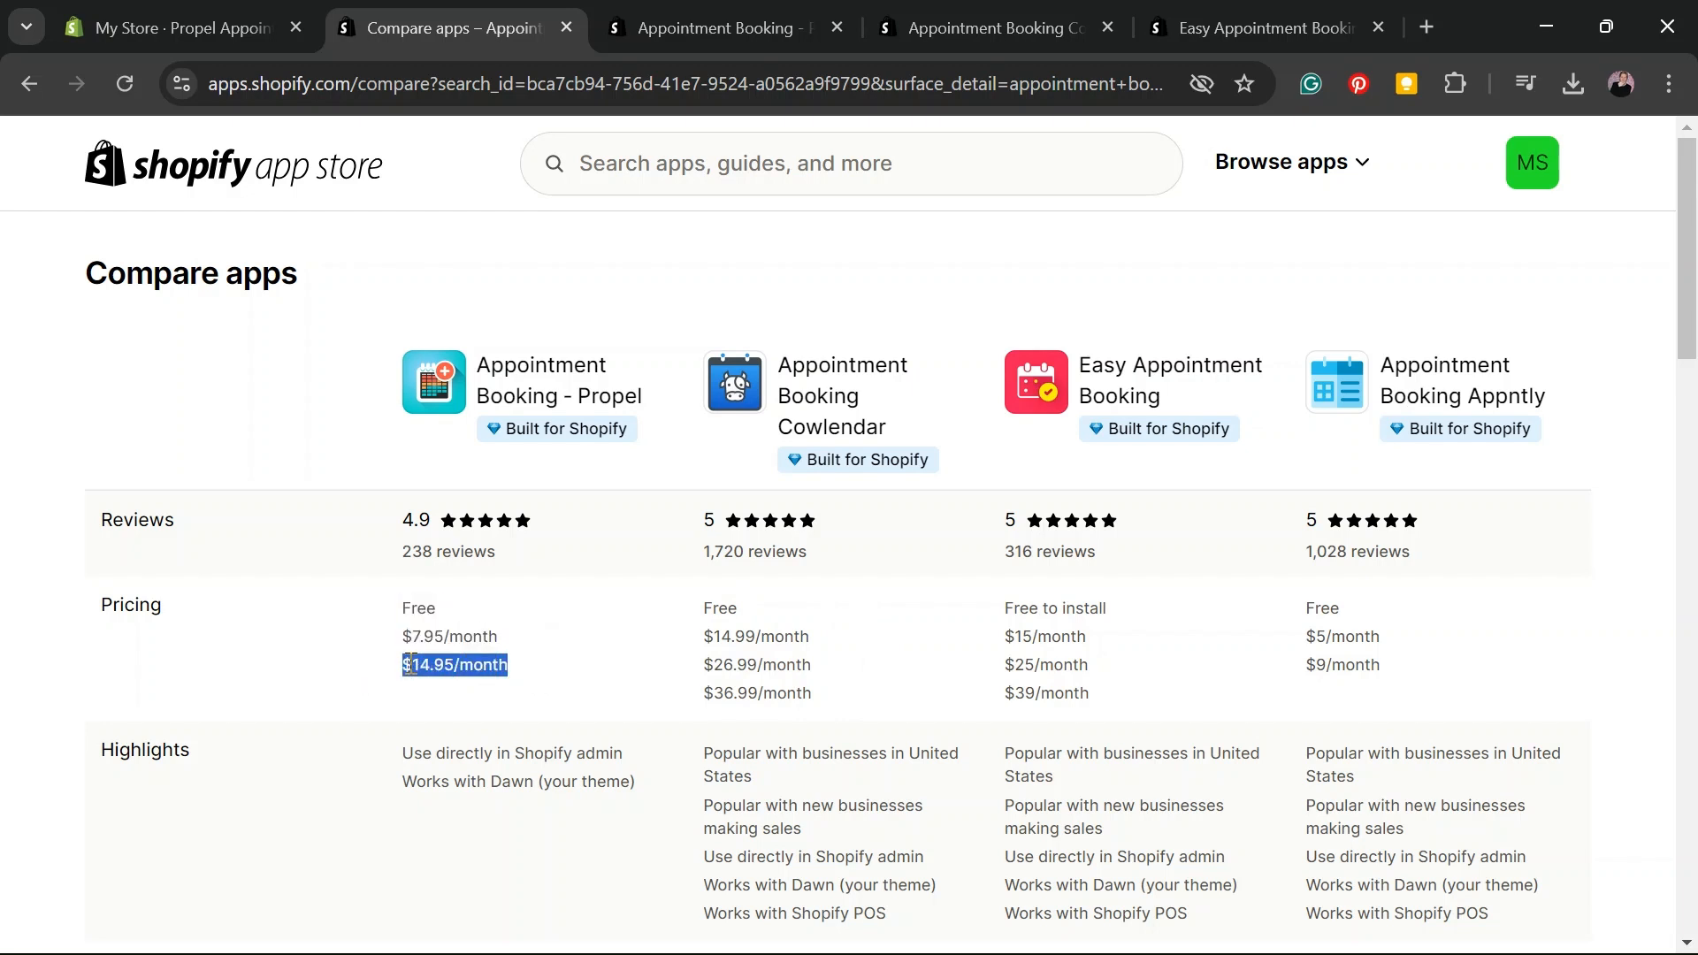
drag(703, 647, 1131, 648)
click(1189, 529)
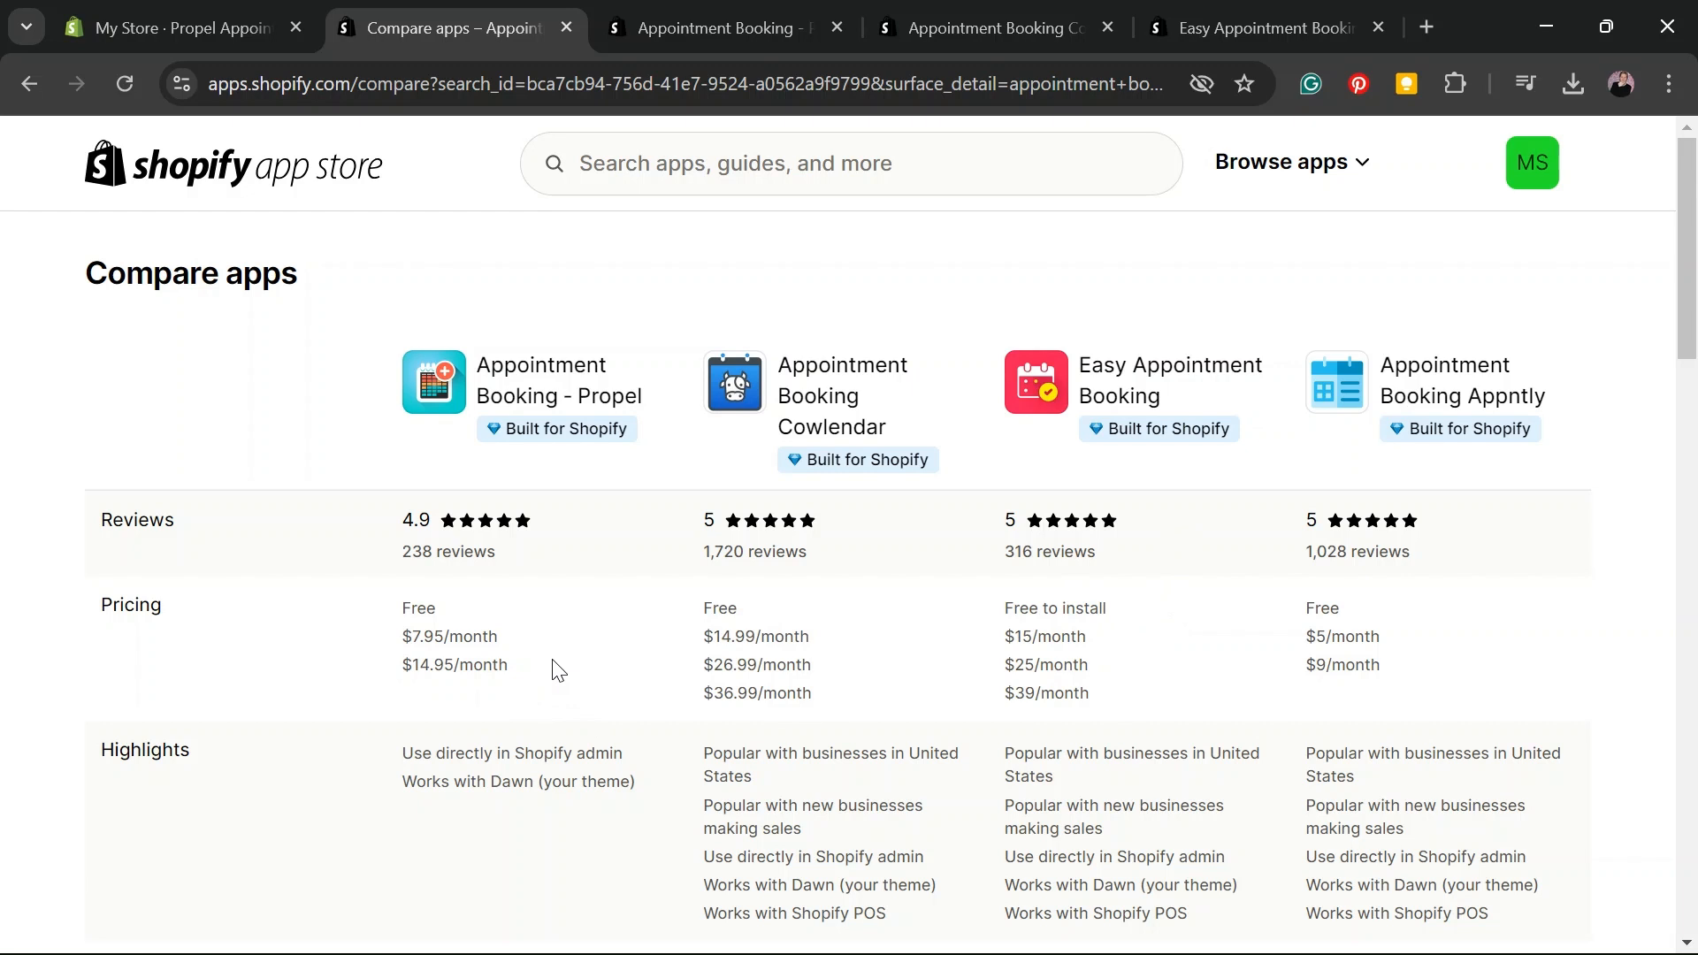
Compare the top-tier plan prices of Propel, Cowlendar and Easy Appointment Booking, then open Propel's app listing
drag(541, 668, 398, 666)
click(575, 617)
drag(707, 693, 815, 694)
drag(1003, 697, 1095, 698)
click(1136, 690)
click(756, 28)
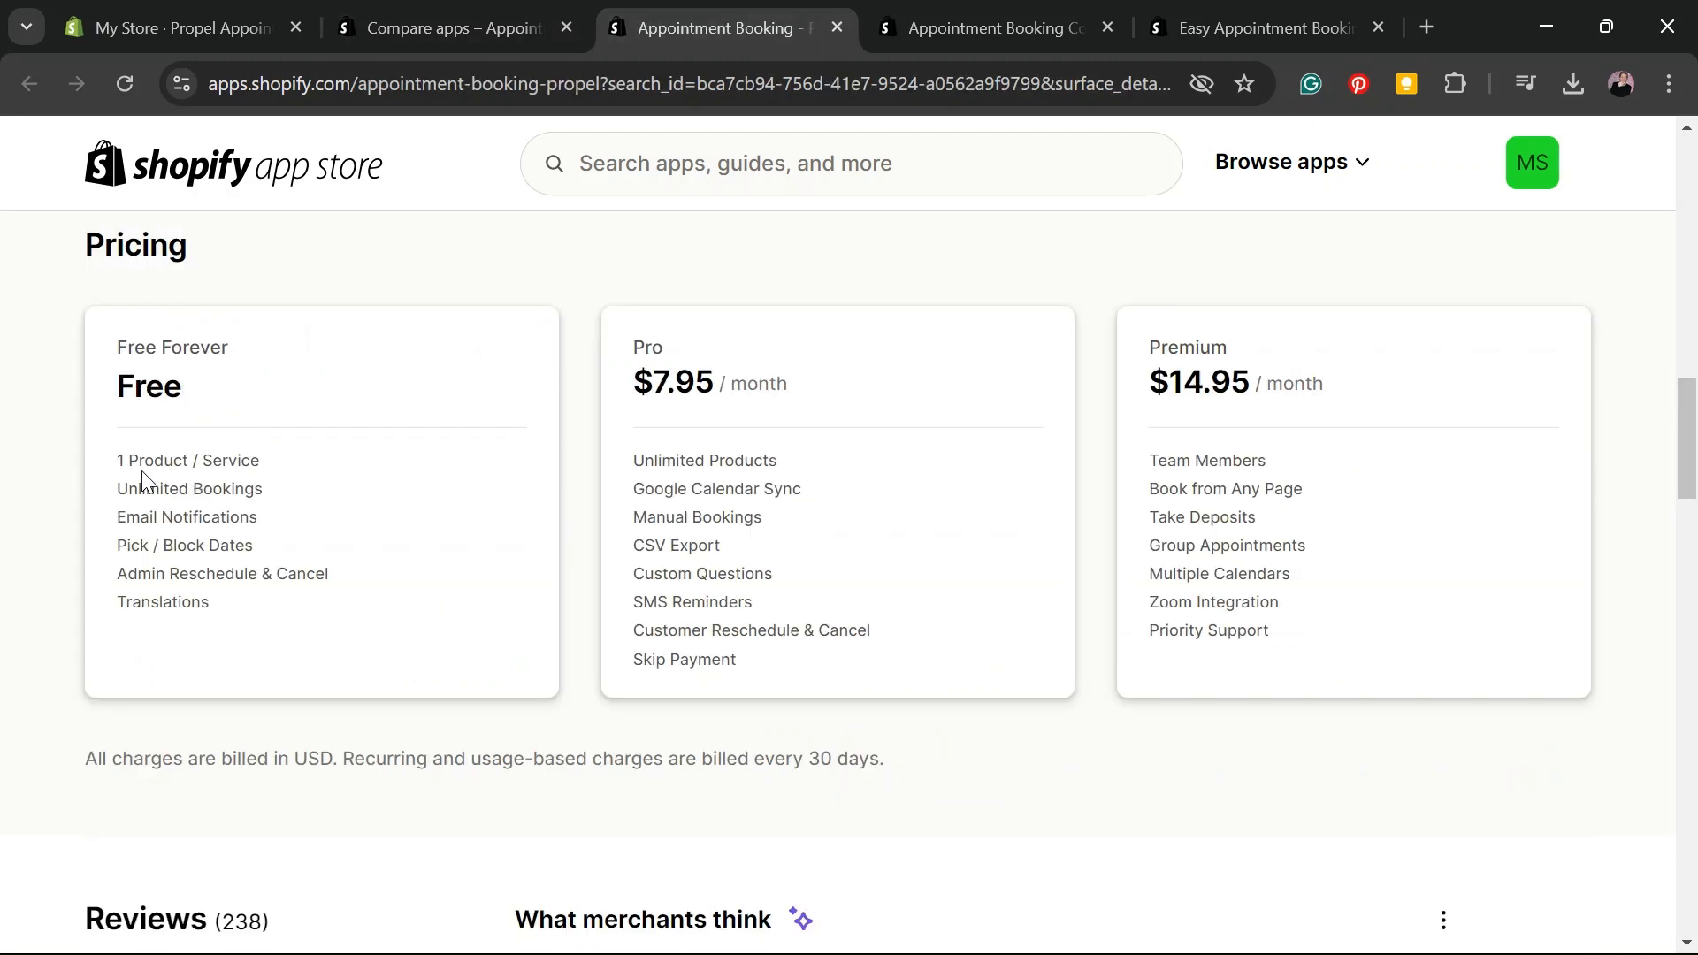
Review the features of the Free Forever and Pro plans in the pricing section of Propel's app listing
drag(121, 459, 296, 459)
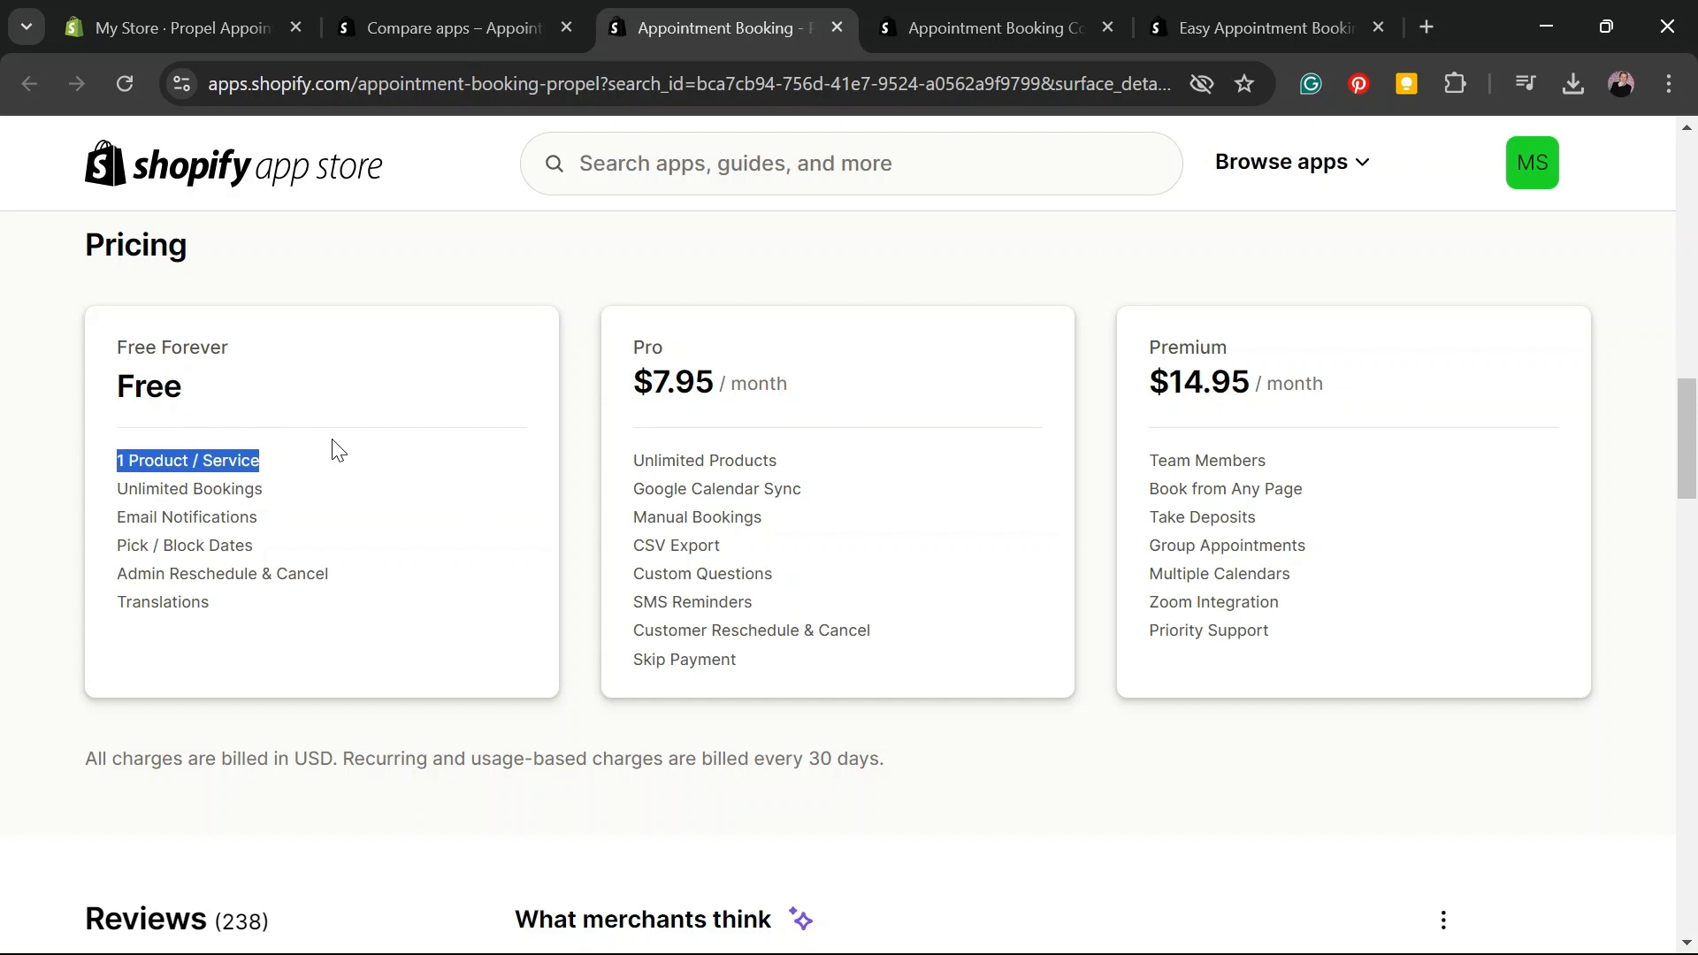
click(376, 381)
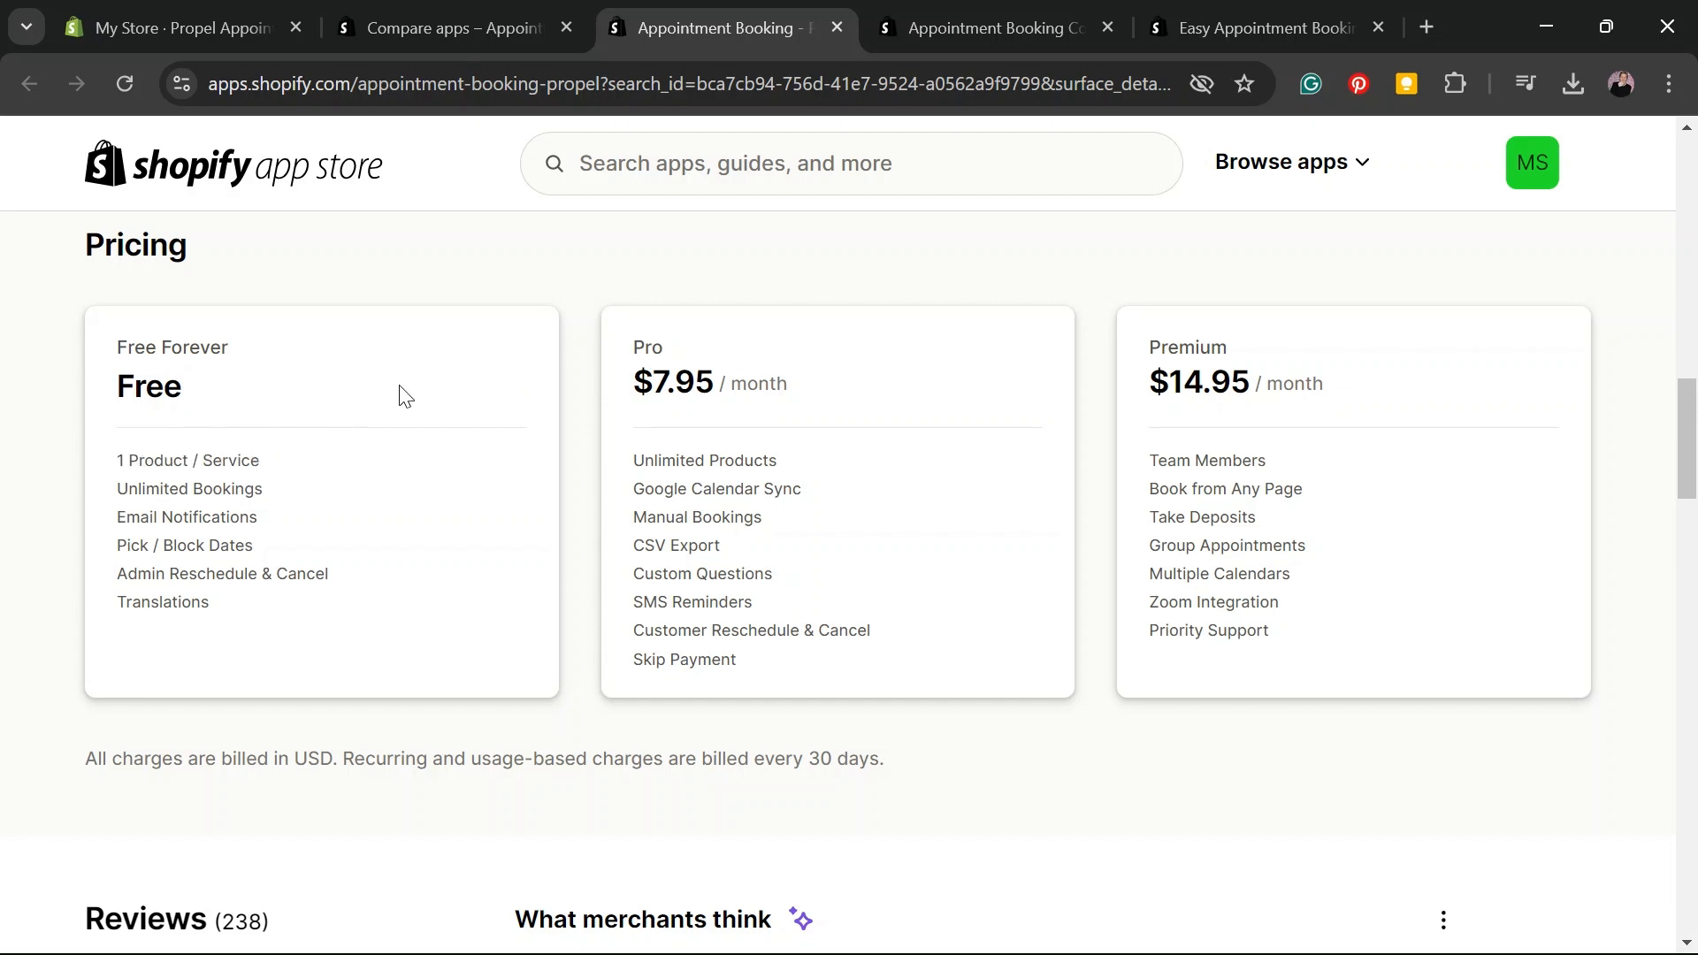
drag(772, 606, 616, 603)
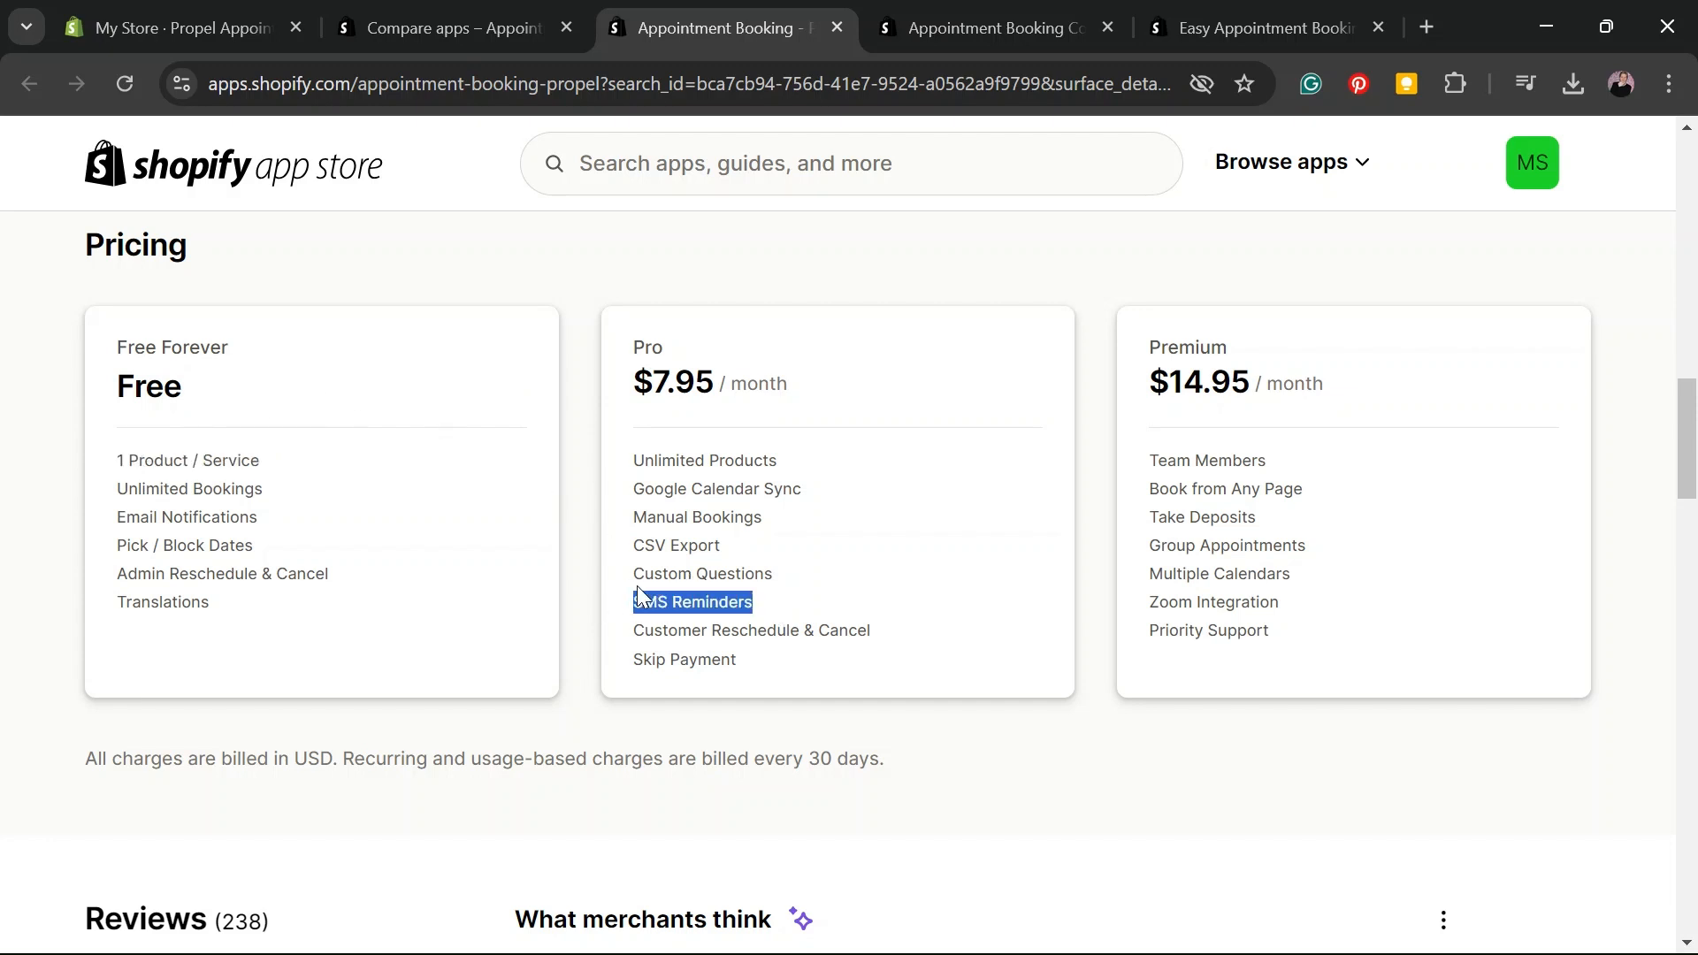
drag(805, 575, 595, 572)
drag(830, 501, 627, 504)
drag(752, 670, 591, 669)
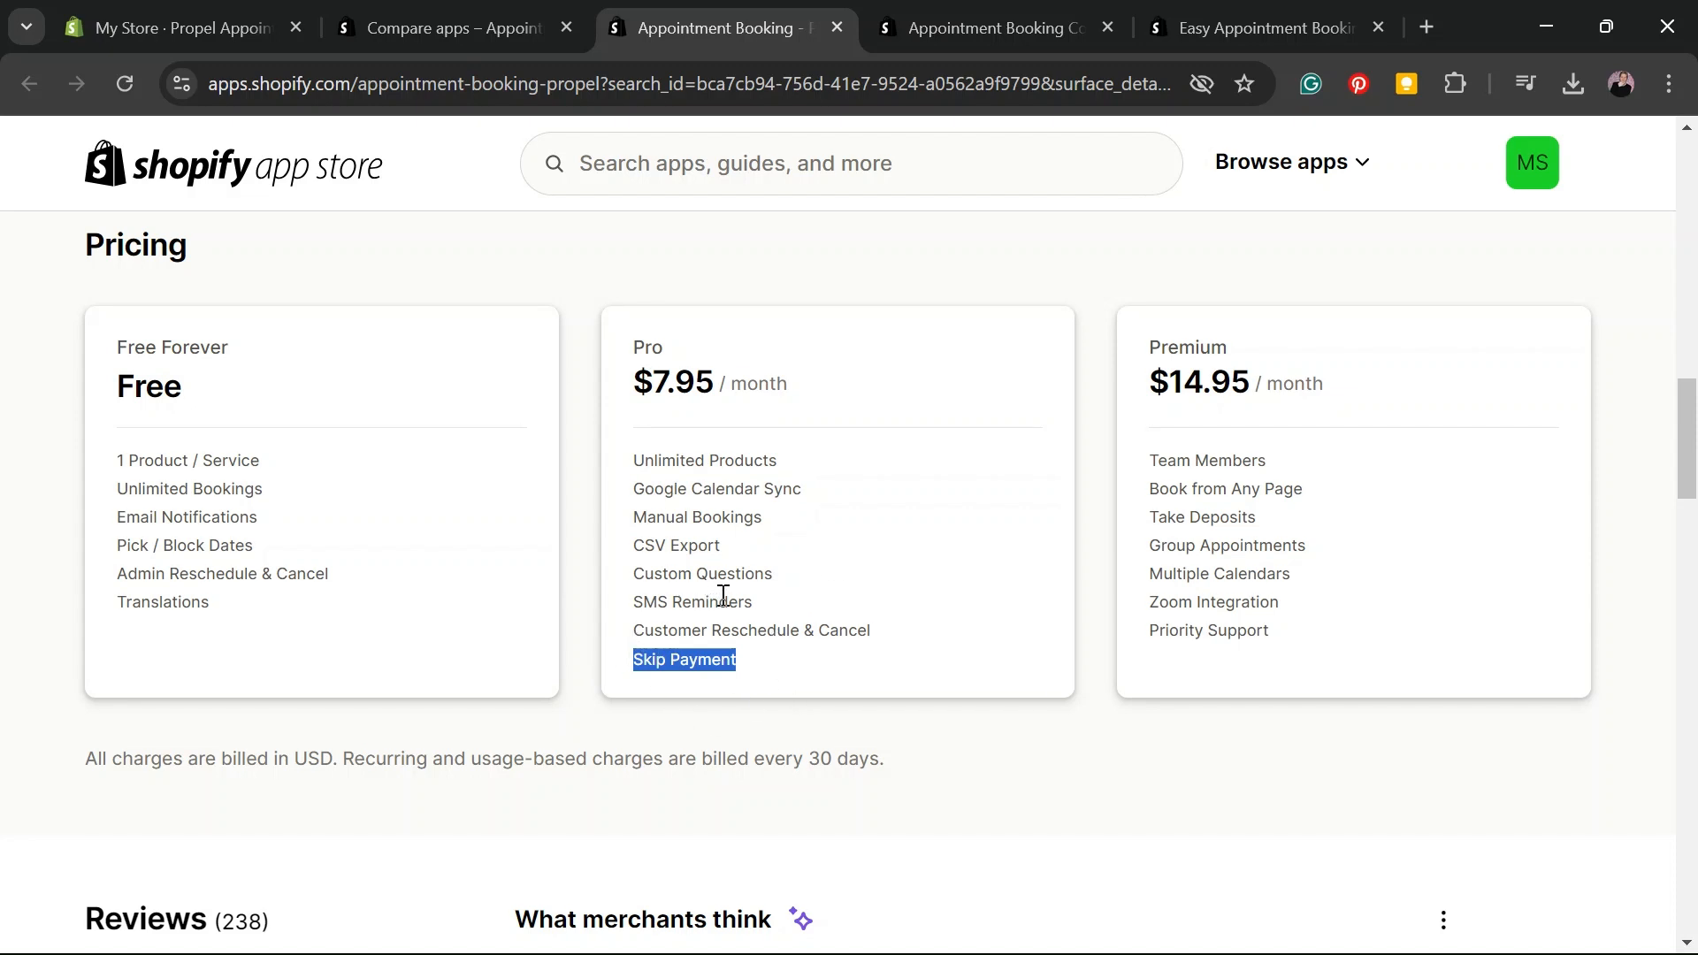
Review the Premium plan's price and its features, including Team Members, Book from Any Page, Take Deposits and Zoom Integration
drag(1153, 393, 1305, 380)
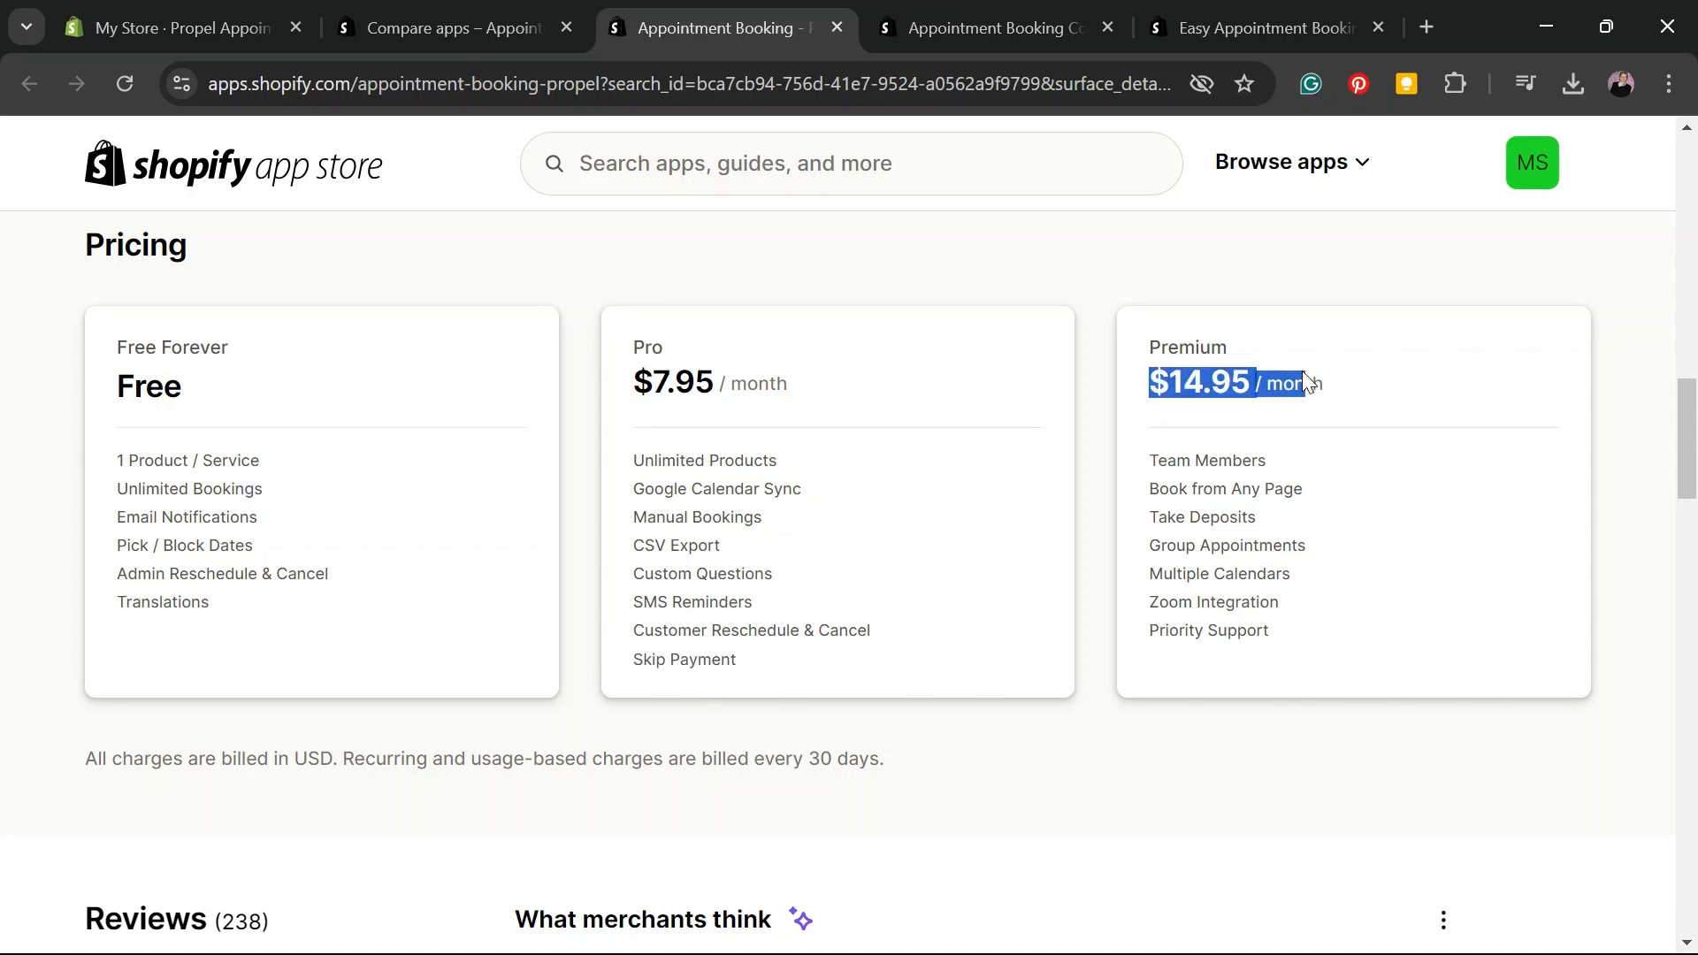
click(1363, 425)
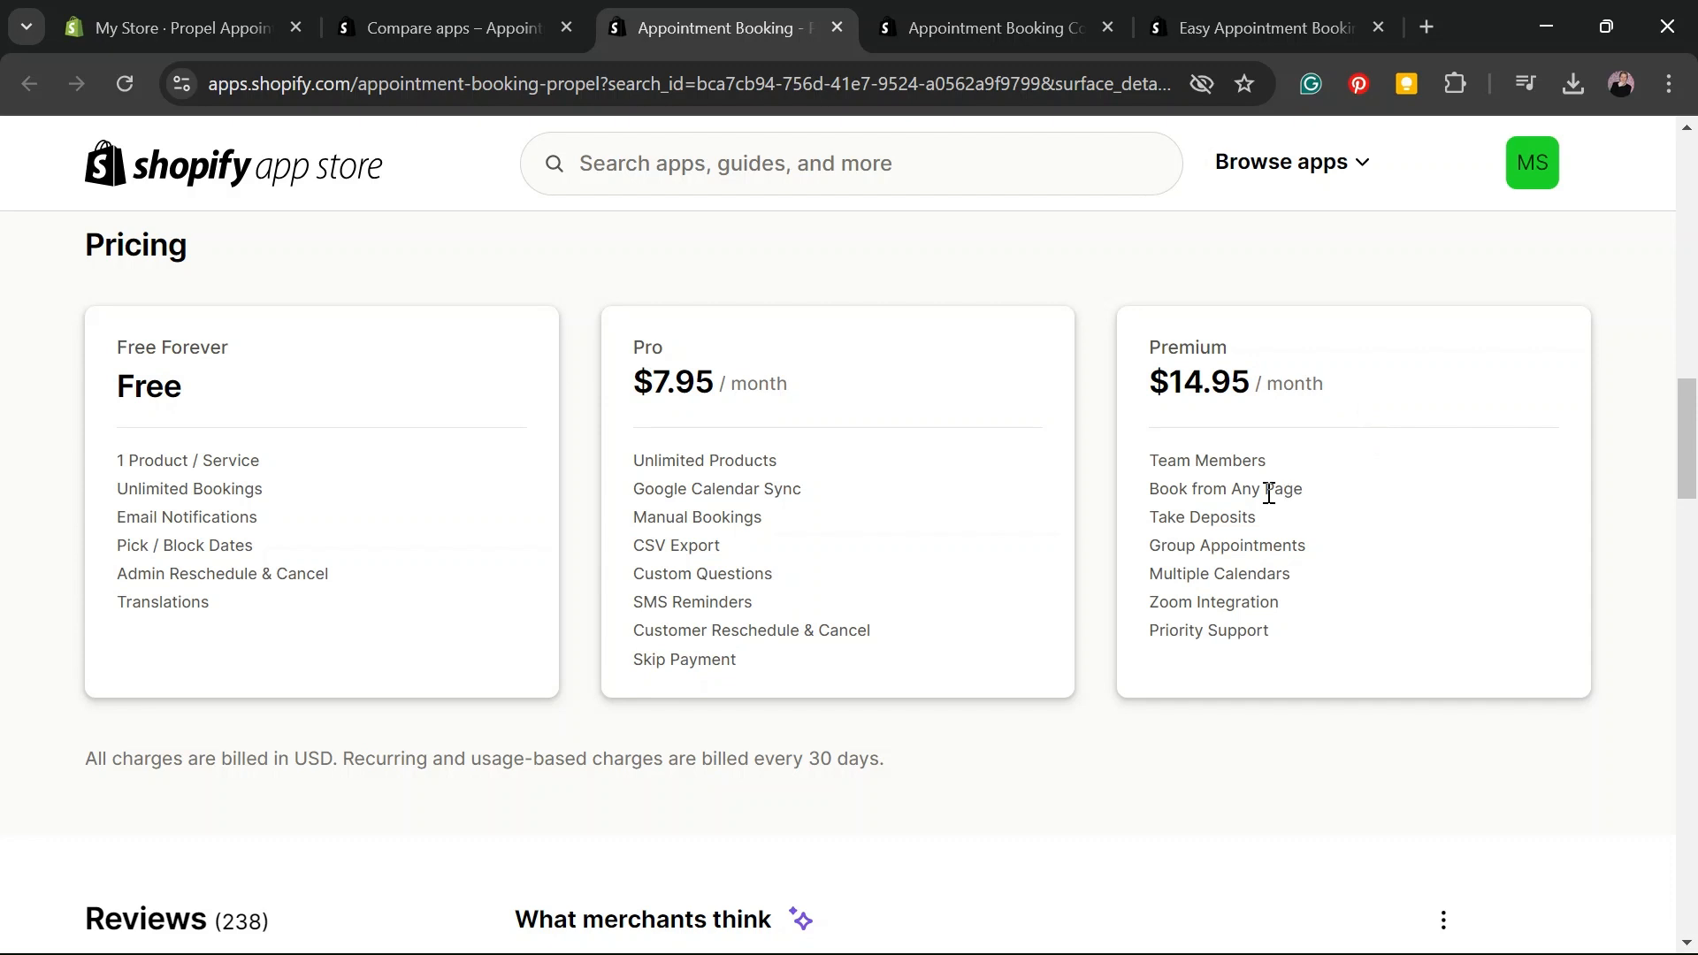
drag(826, 675, 113, 338)
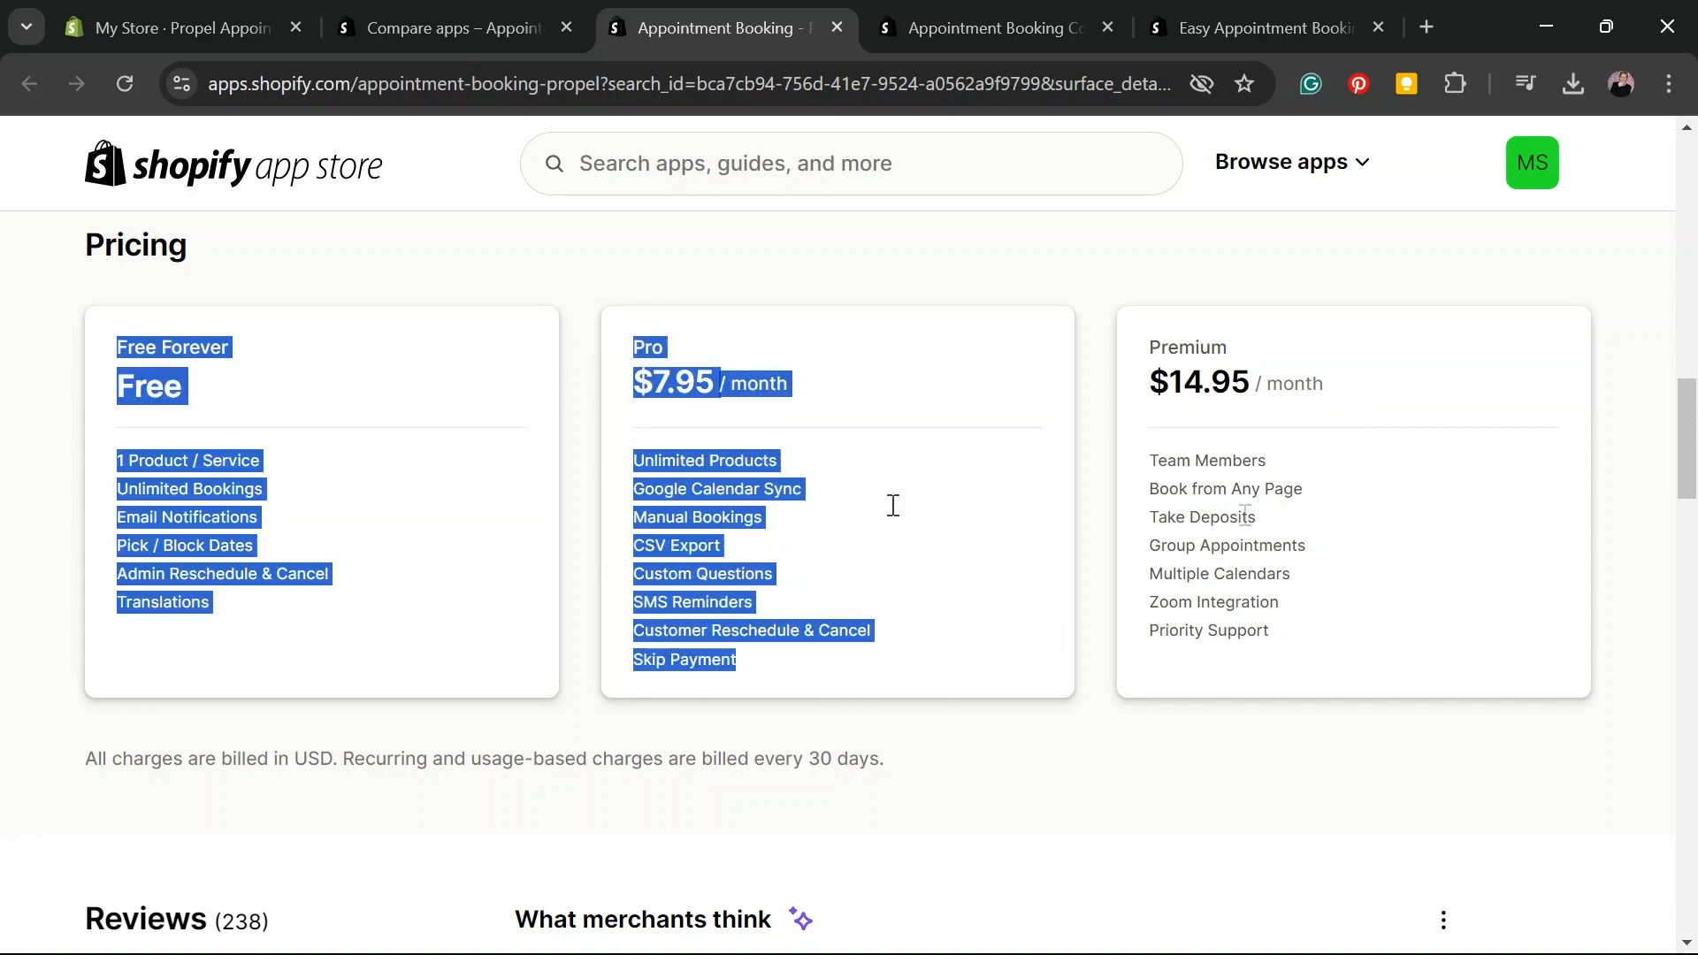
drag(1256, 518, 1129, 542)
drag(1320, 462, 1104, 468)
drag(1334, 498, 1151, 484)
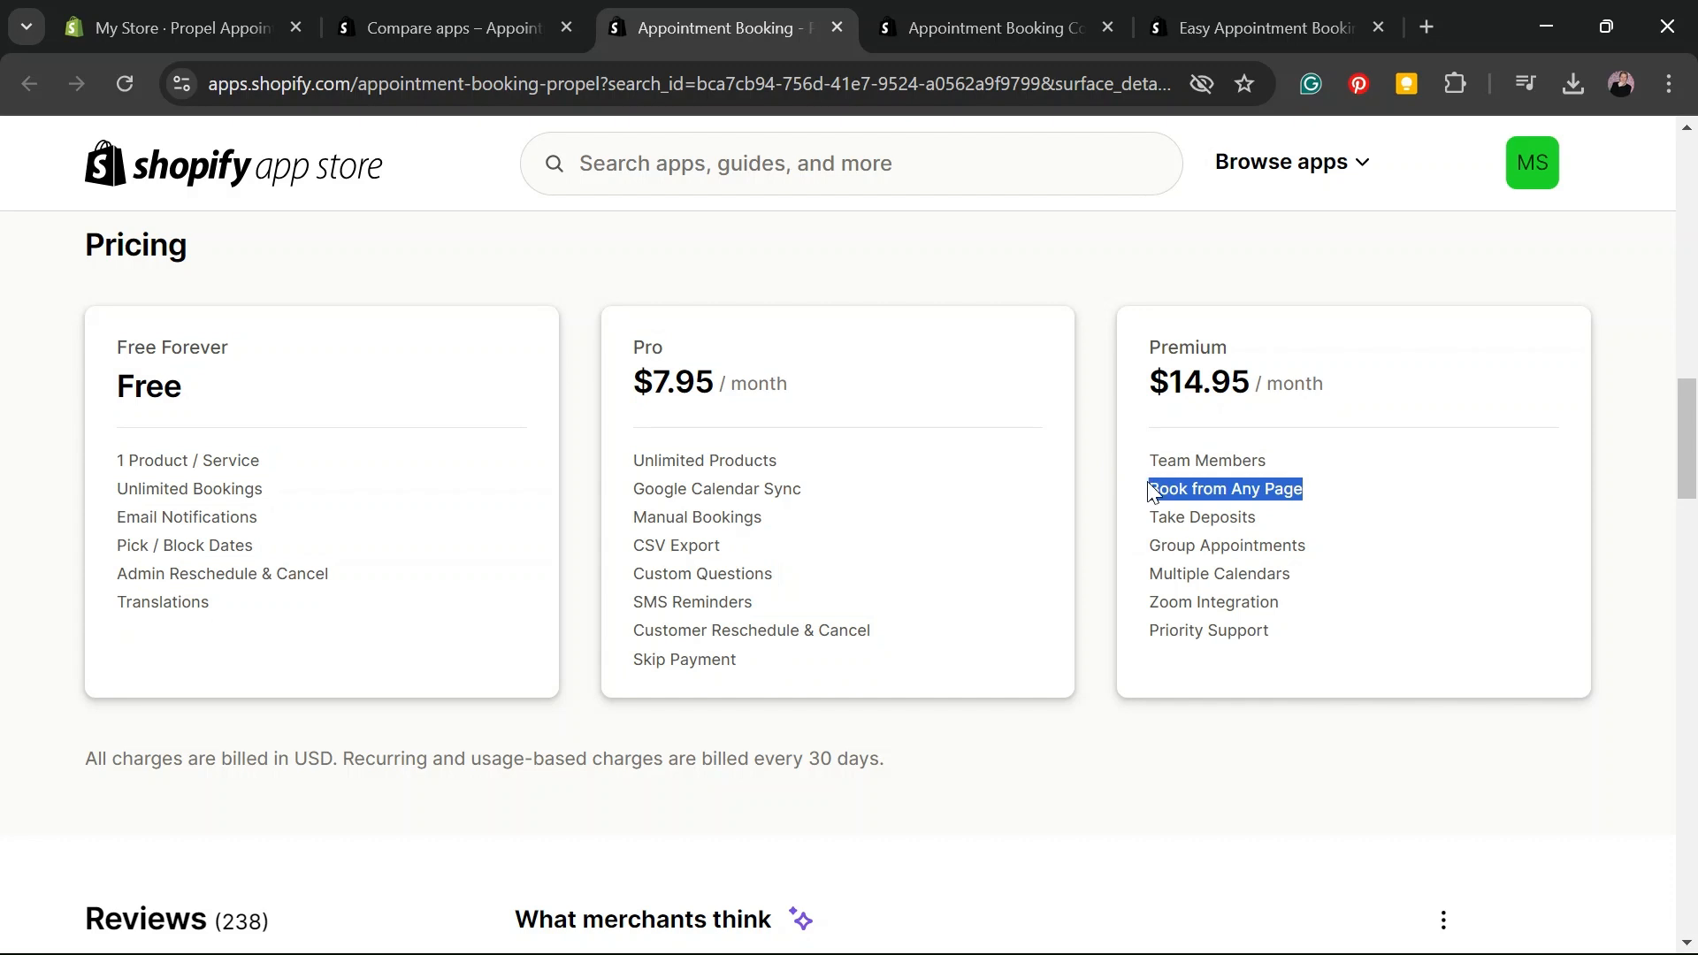
drag(1300, 604, 1111, 617)
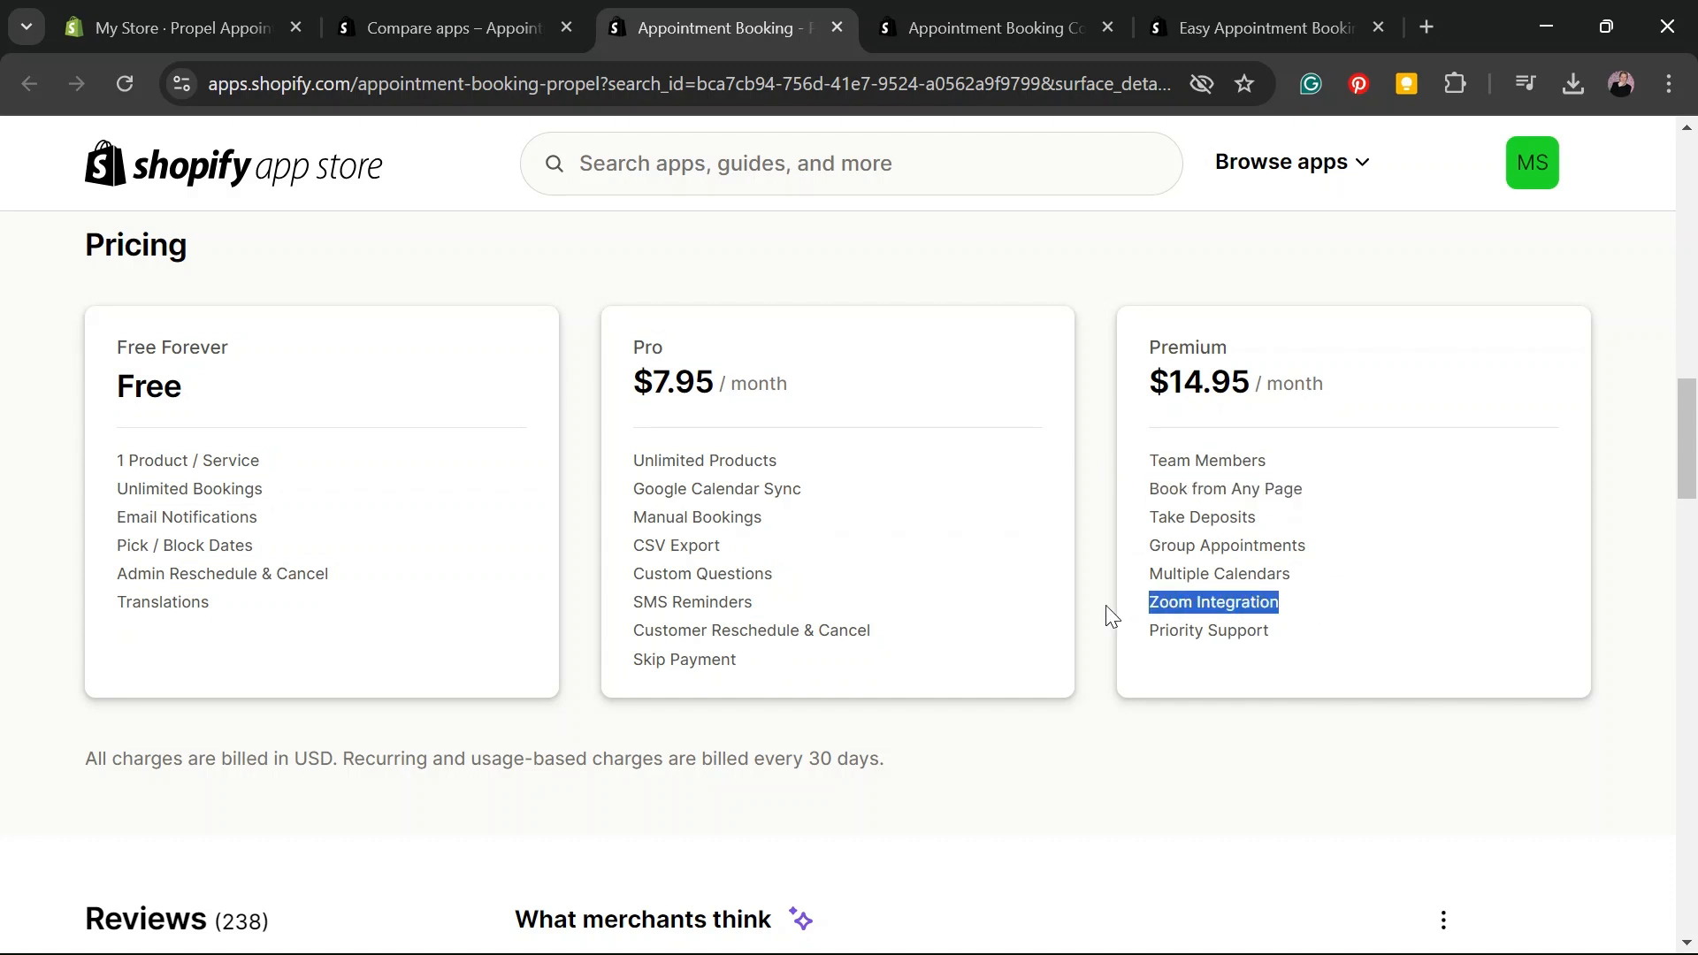
drag(1317, 532, 1116, 594)
click(1116, 594)
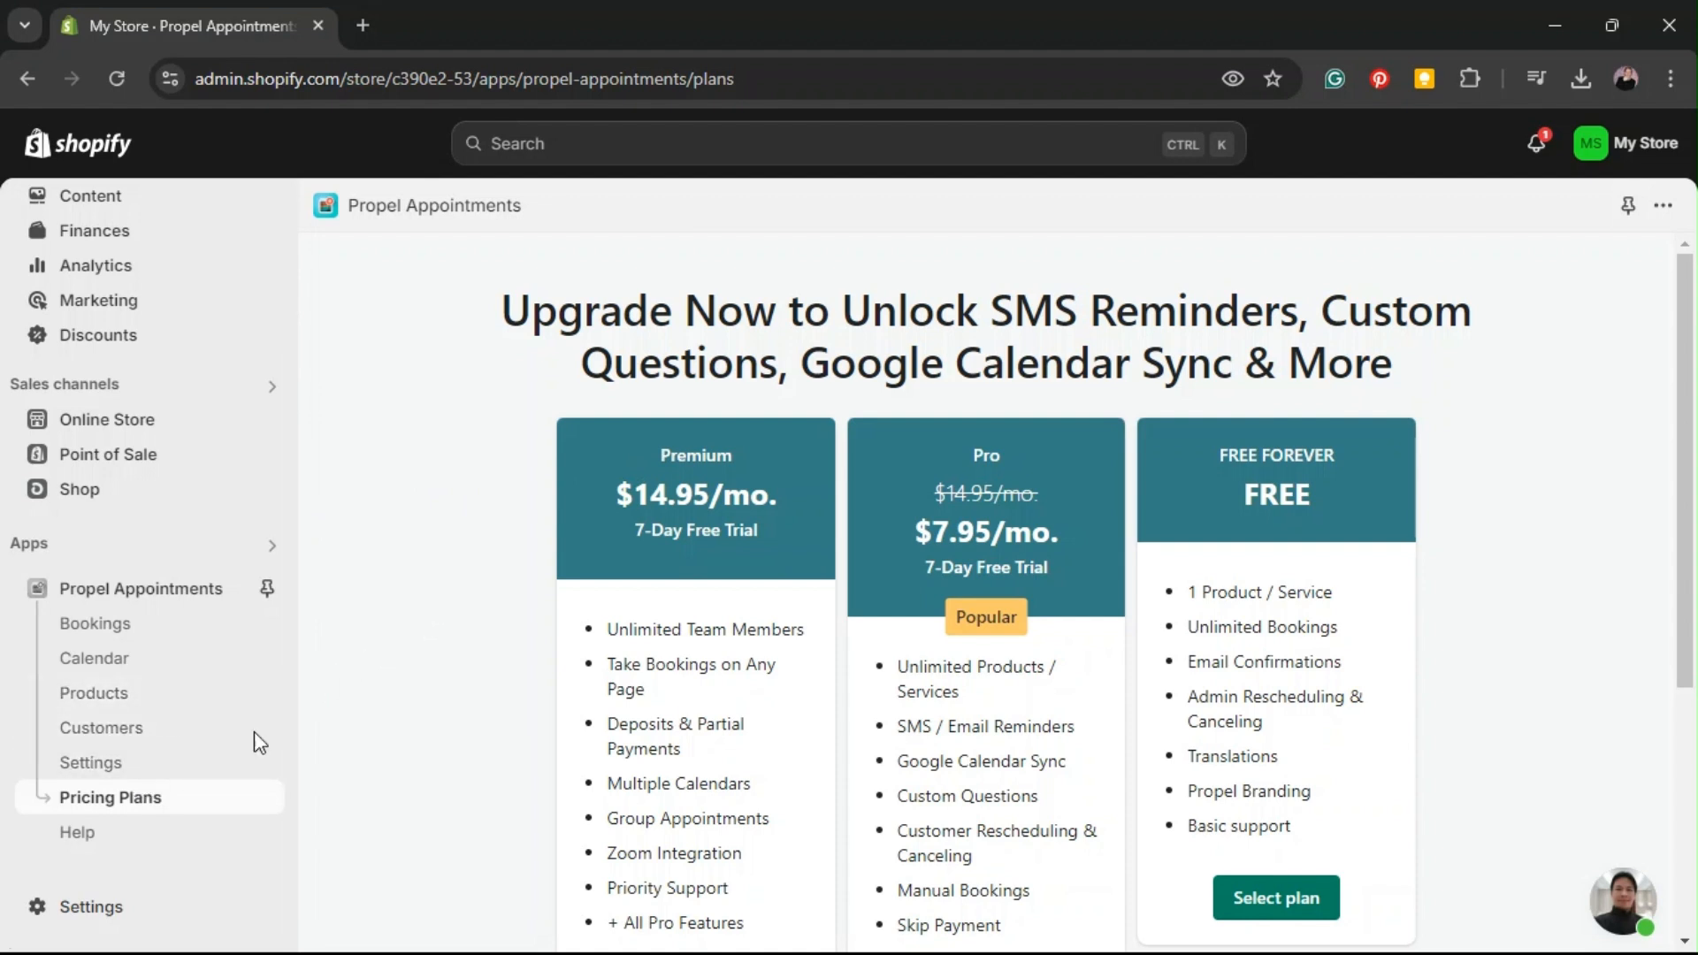
Review the prices and free trial terms of the Premium and Pro plans on Propel Appointments' pricing plans page
scroll(488, 416, down, 2)
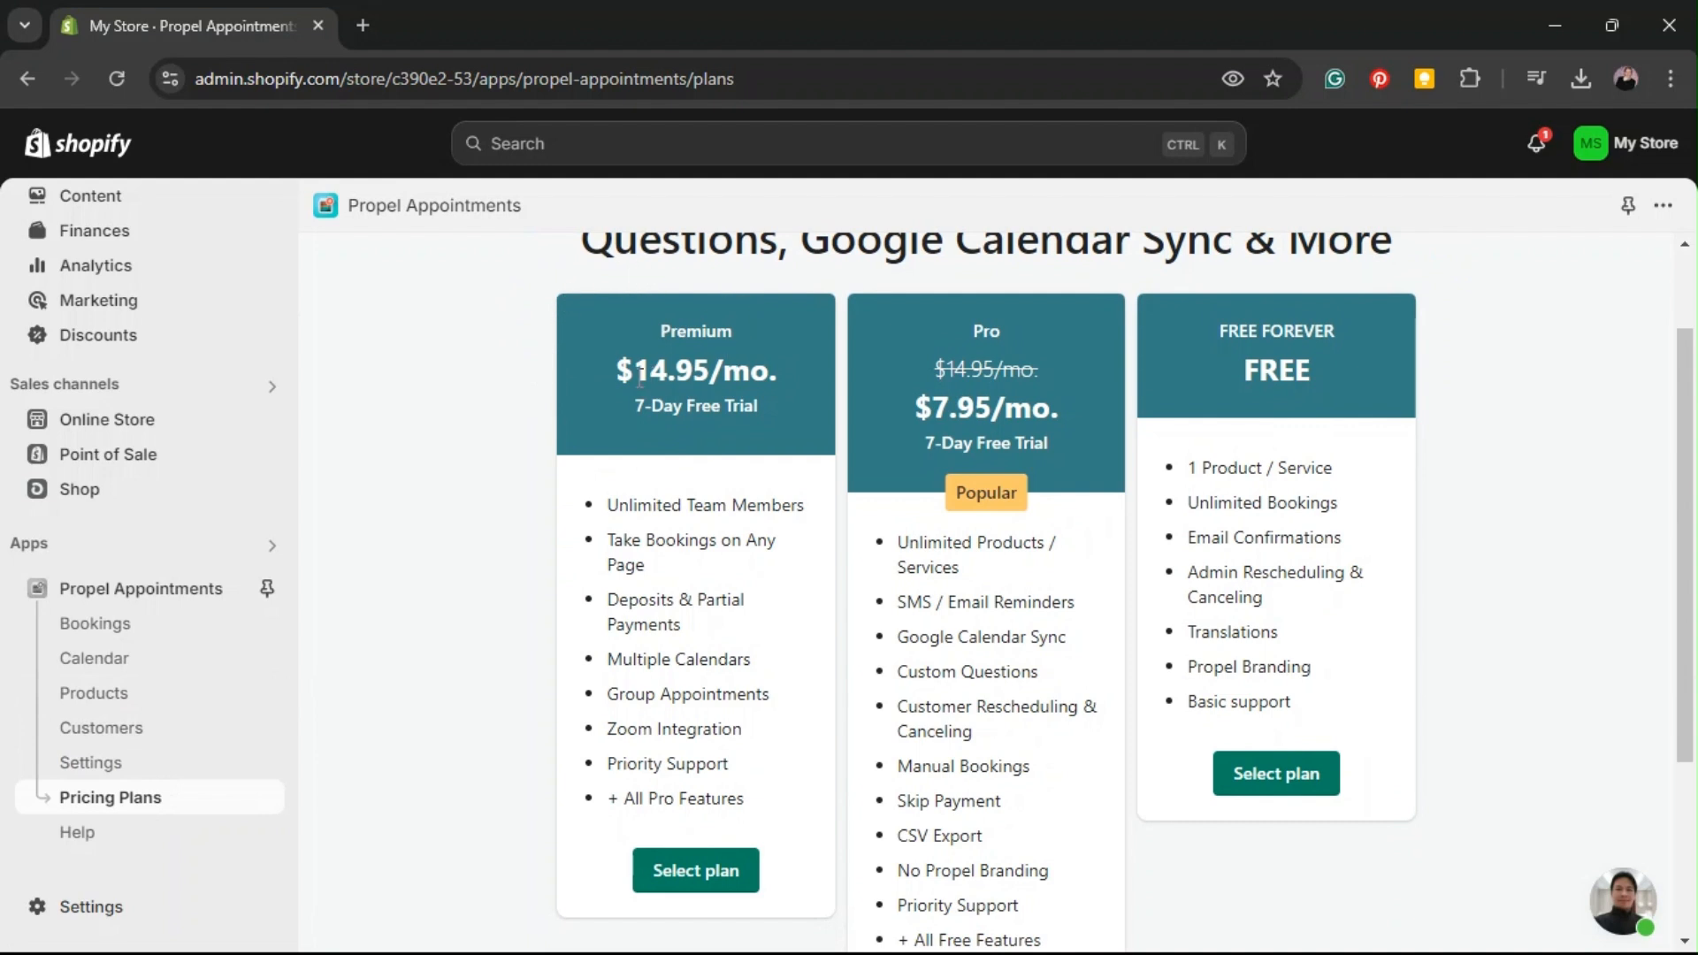
drag(615, 371, 767, 352)
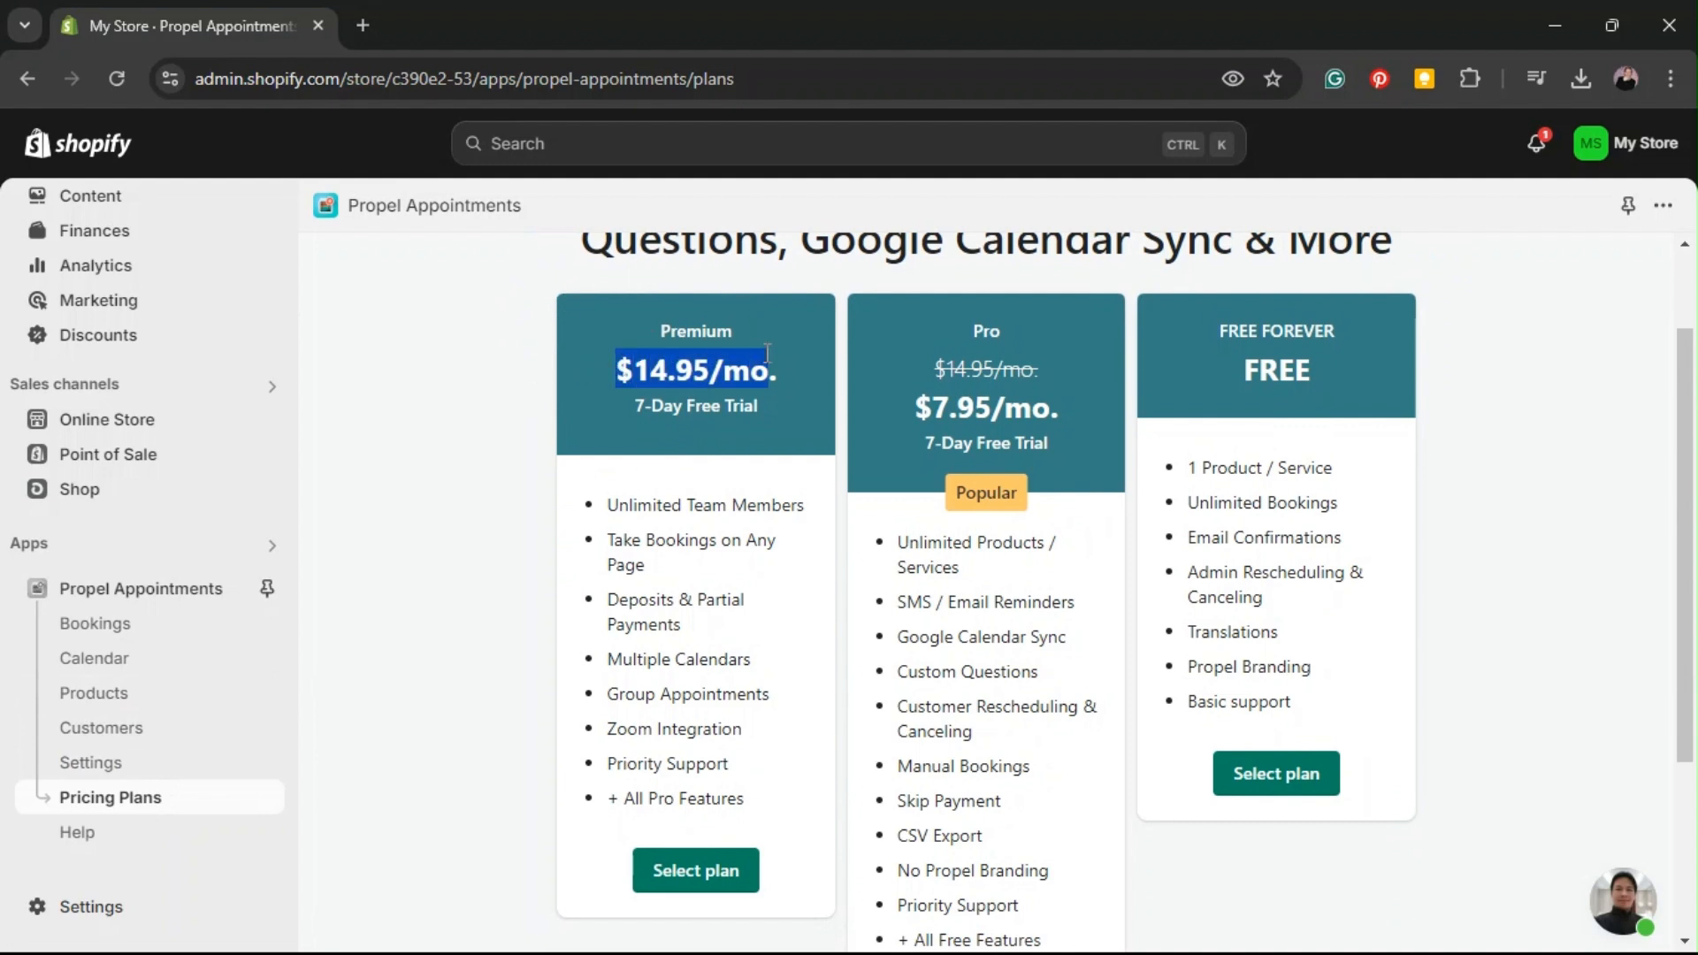
click(738, 331)
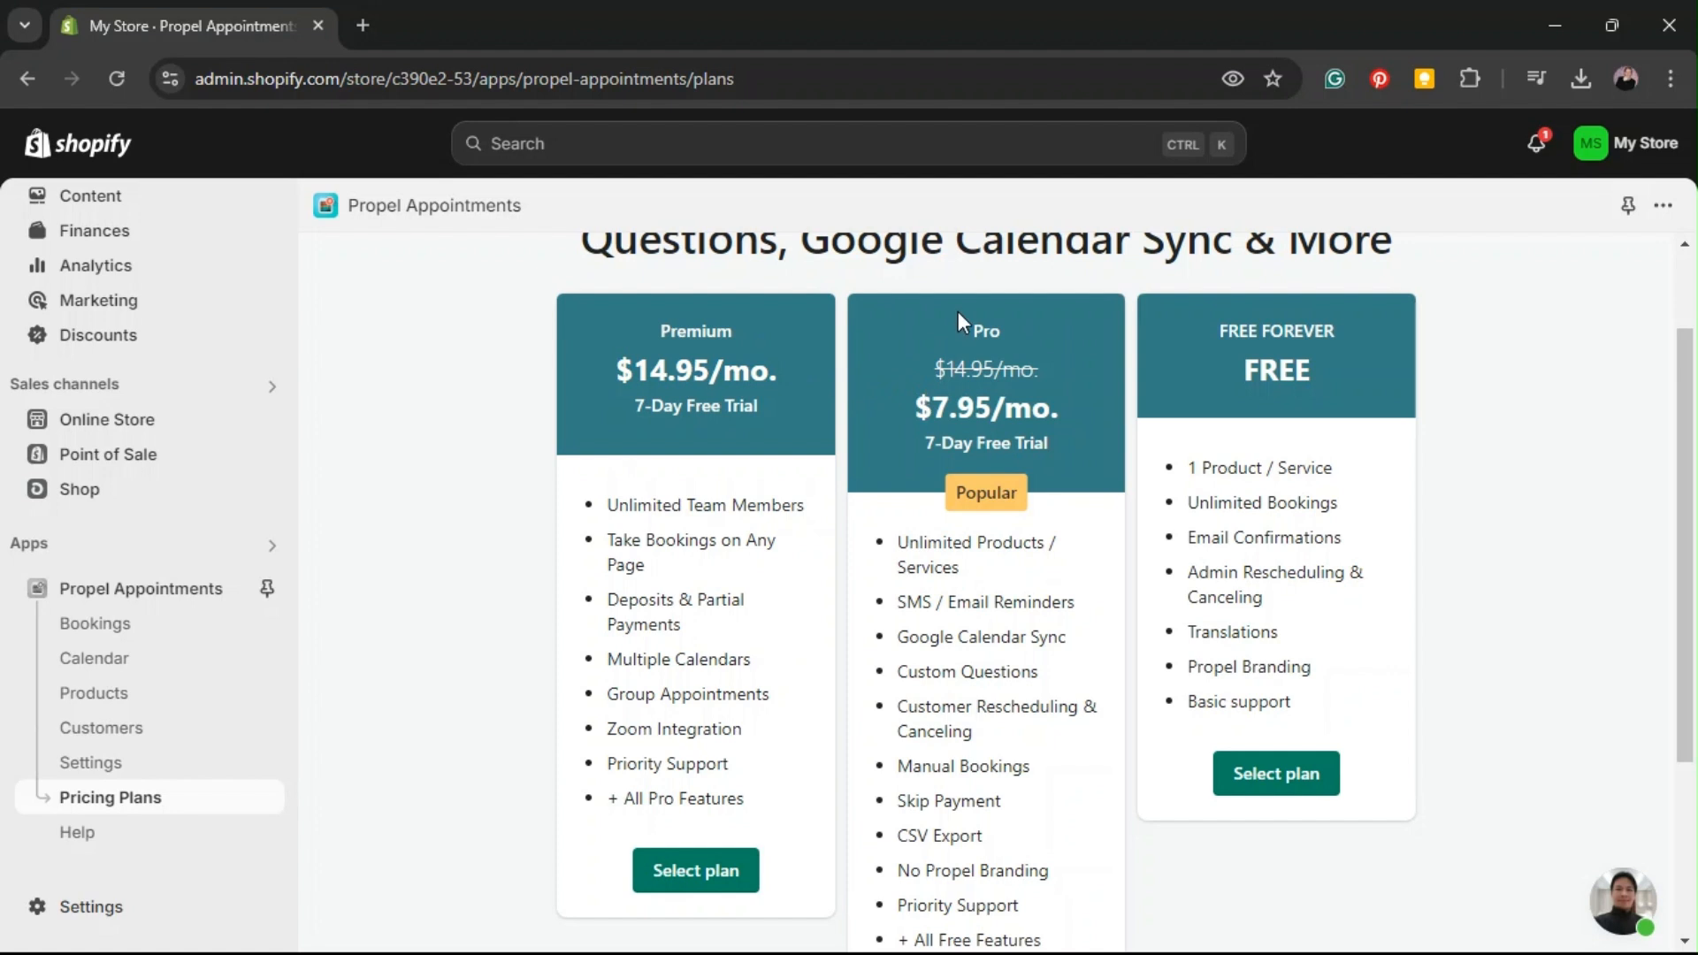
drag(923, 407, 1091, 405)
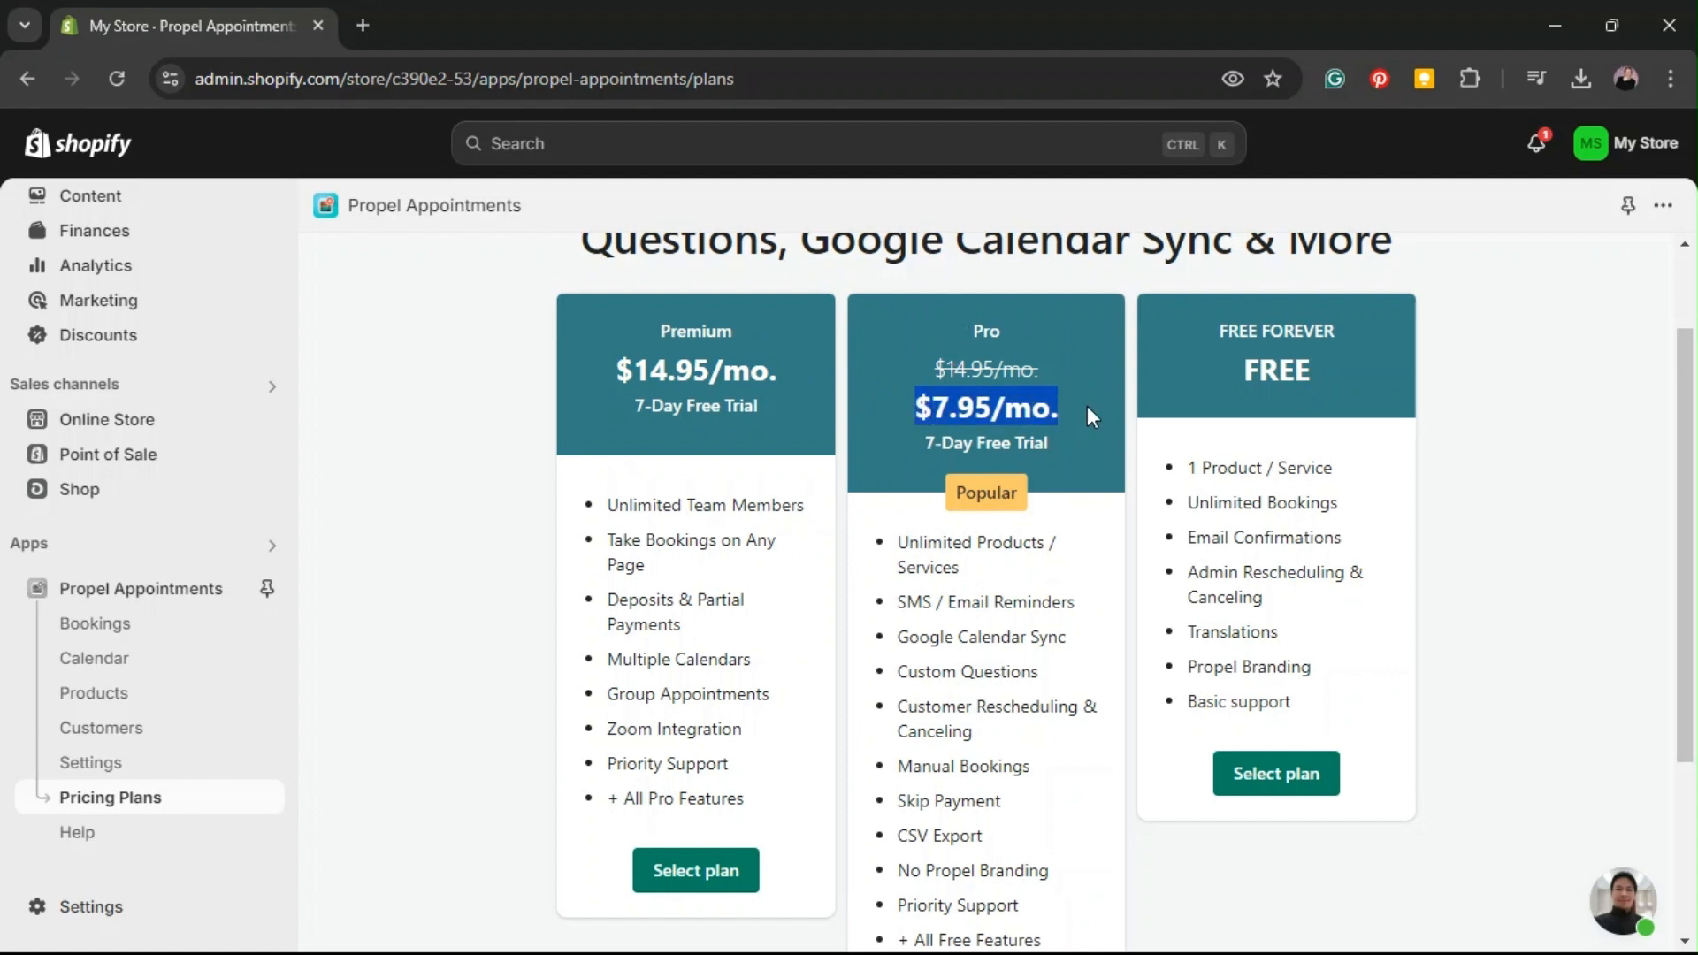
click(1086, 406)
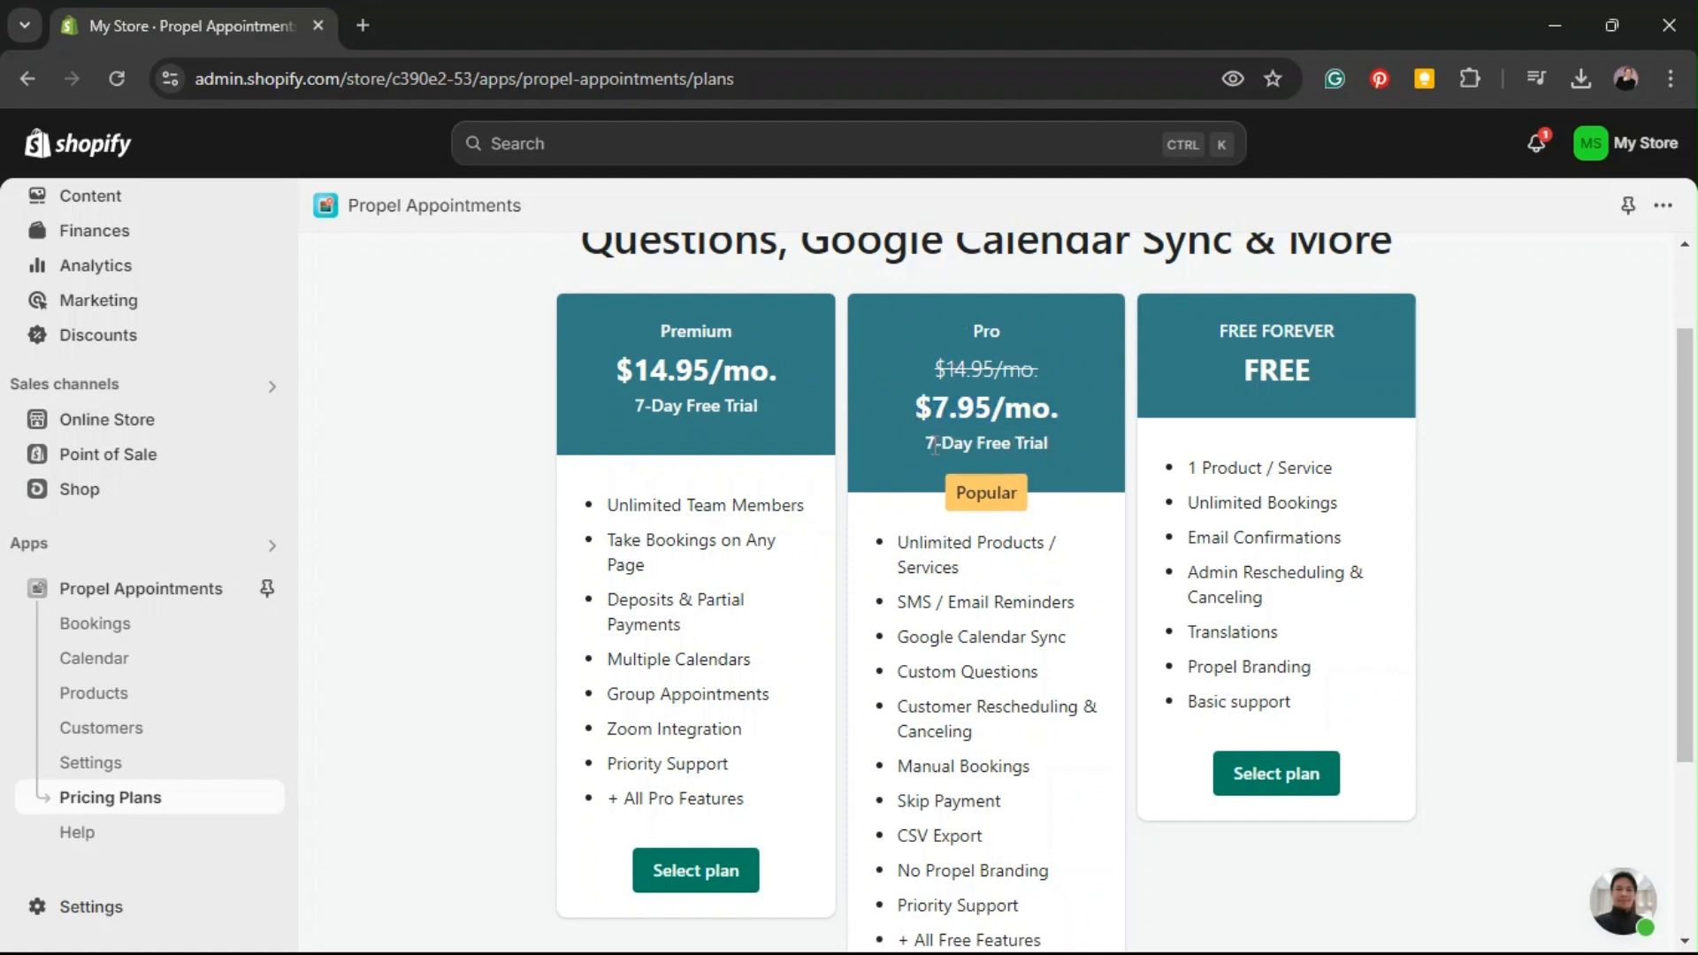
drag(935, 444, 1056, 433)
click(1064, 432)
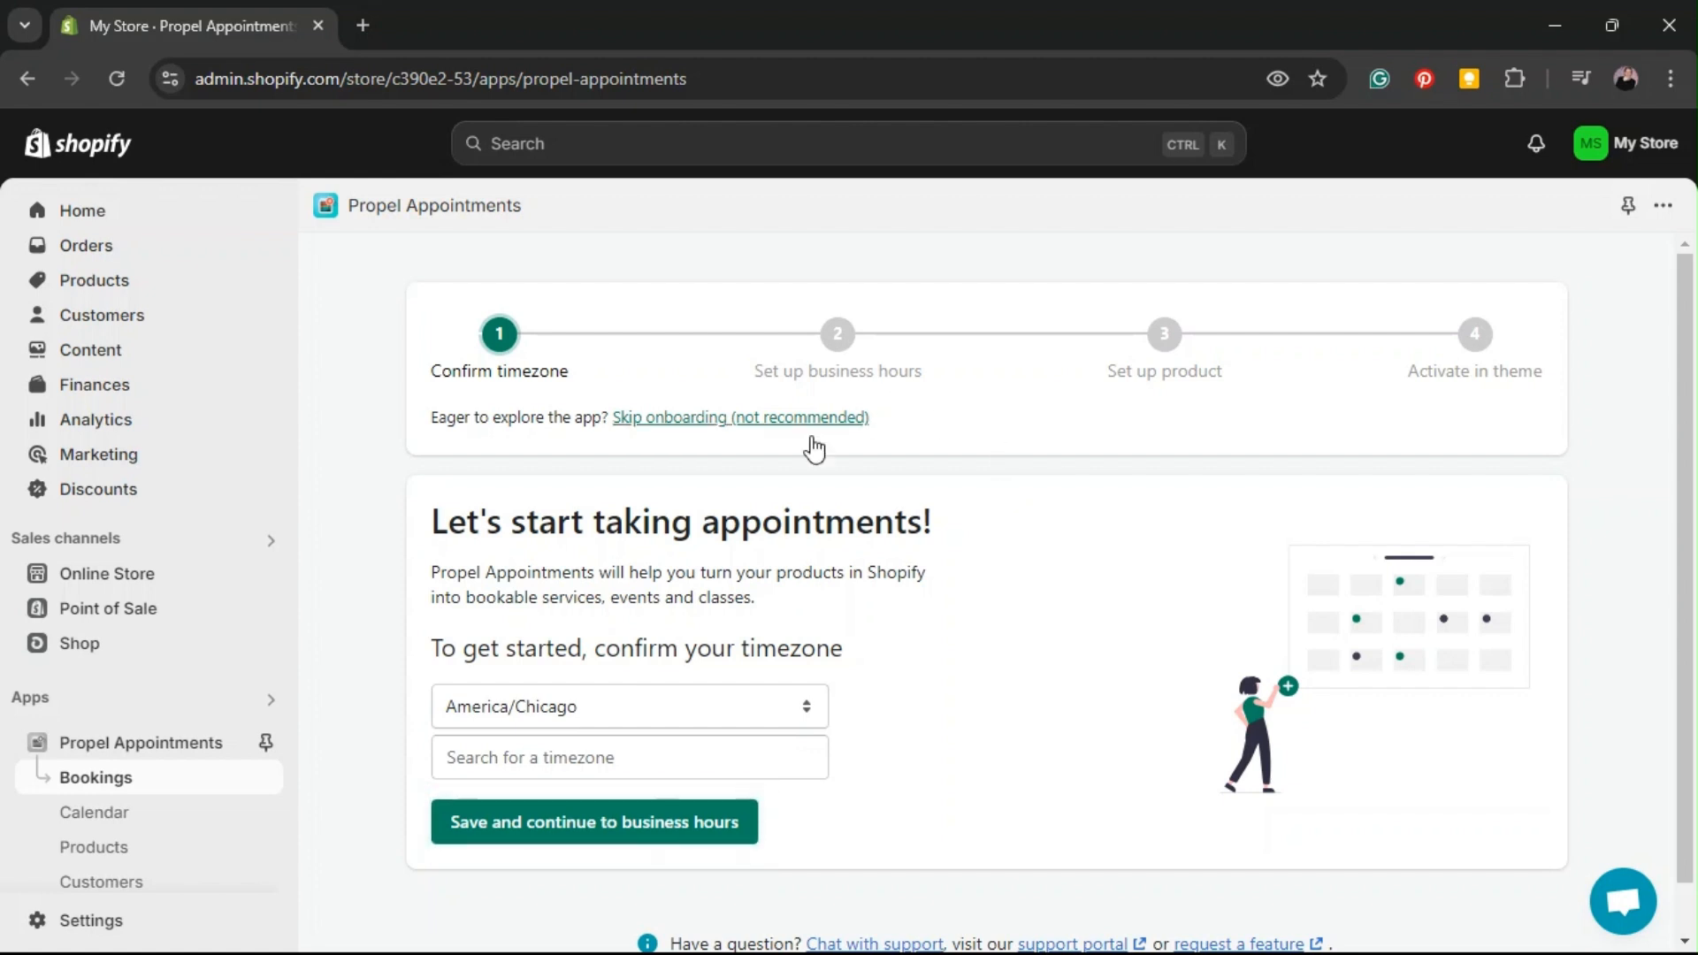
Search the timezones for "Chi" in the onboarding, keep America/Chicago as the timezone, and save and continue to business hours
drag(619, 469, 991, 568)
click(911, 613)
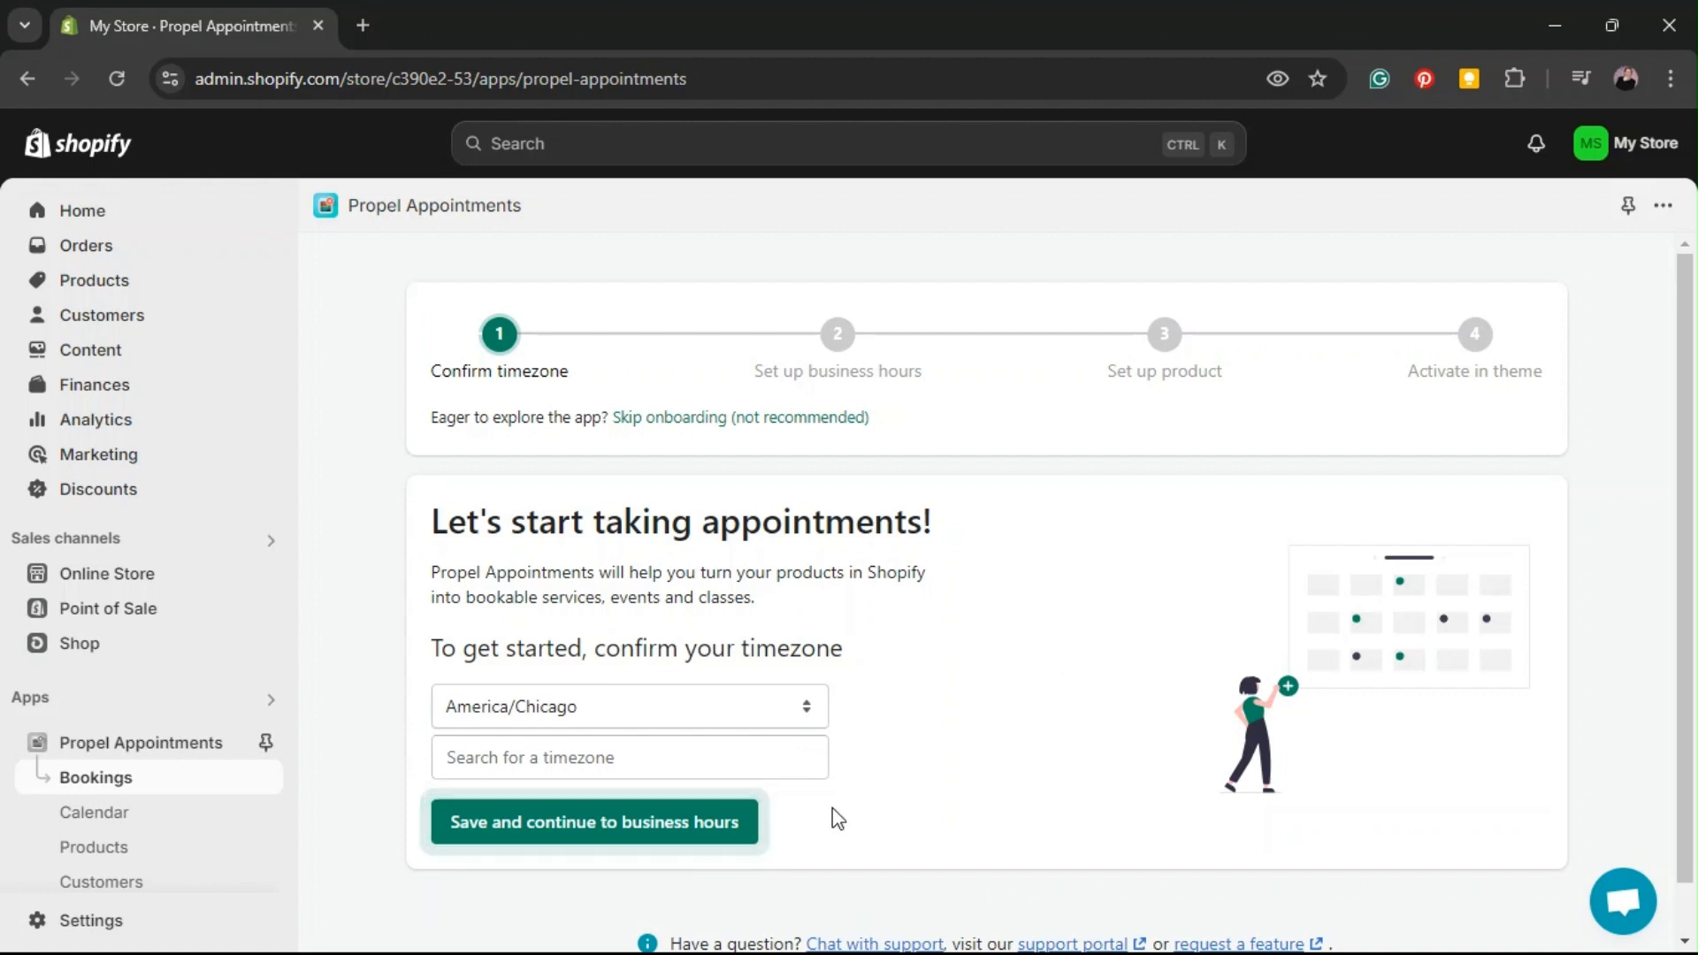
click(646, 766)
text(London)
key(ctrl+a)
text(Chi)
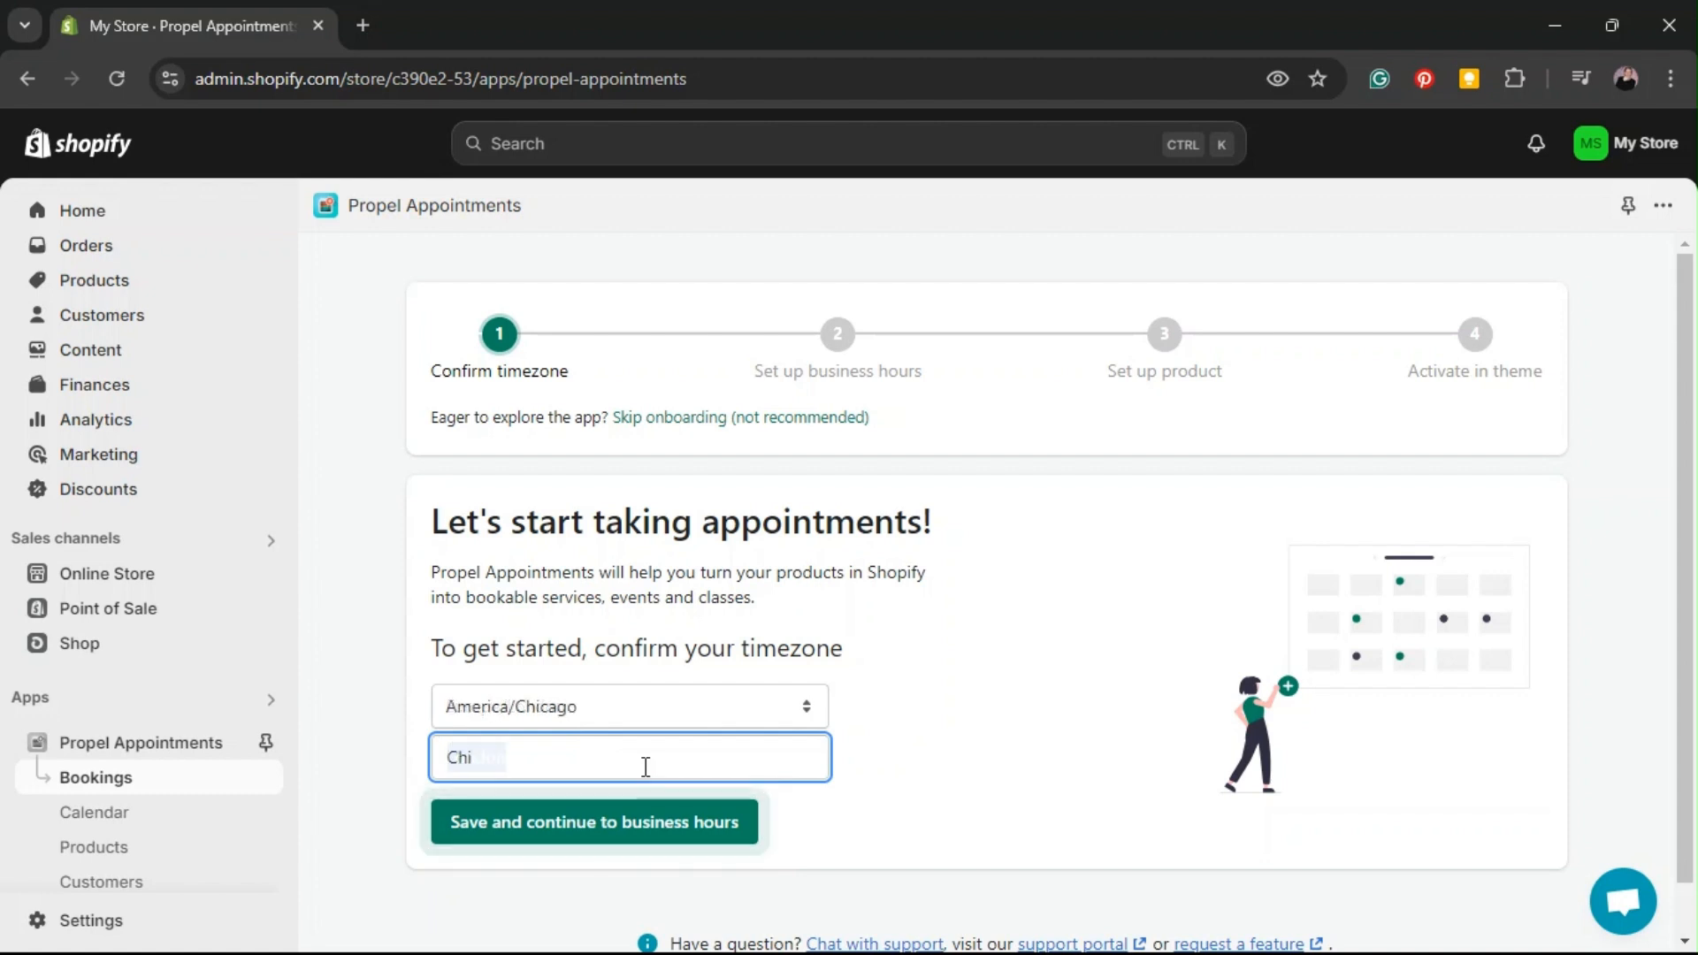
click(601, 839)
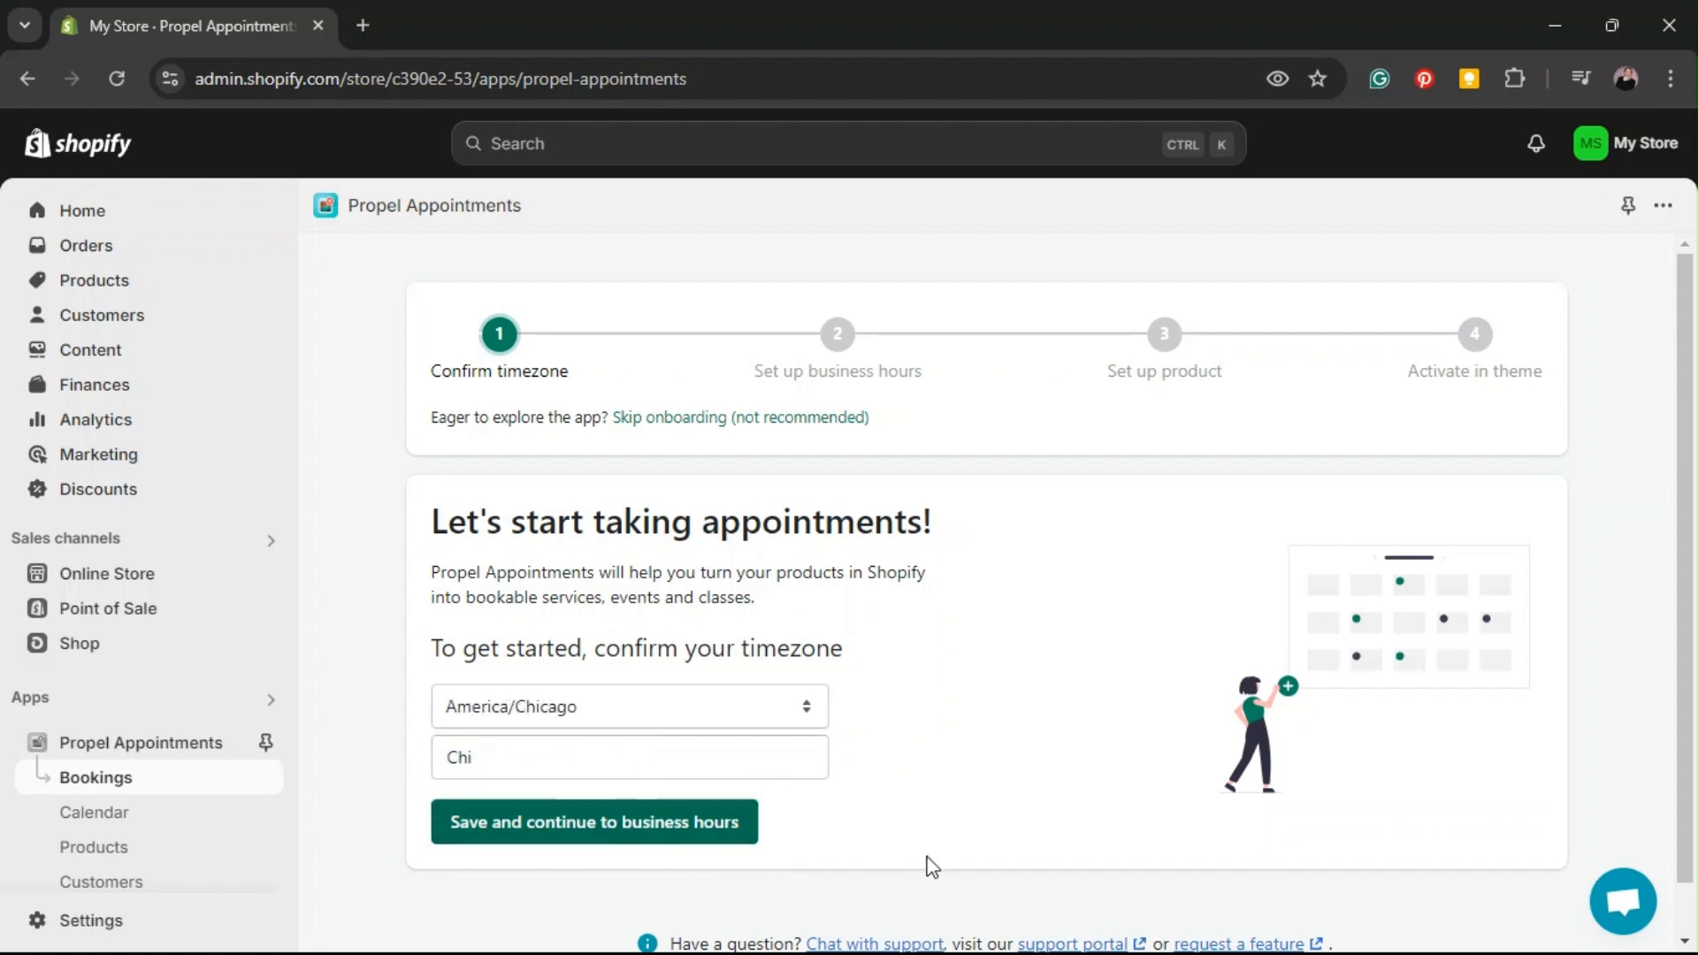
Set Monday's weekly business hours to 10:00AM through 7:00PM
scroll(1044, 743, down, 3)
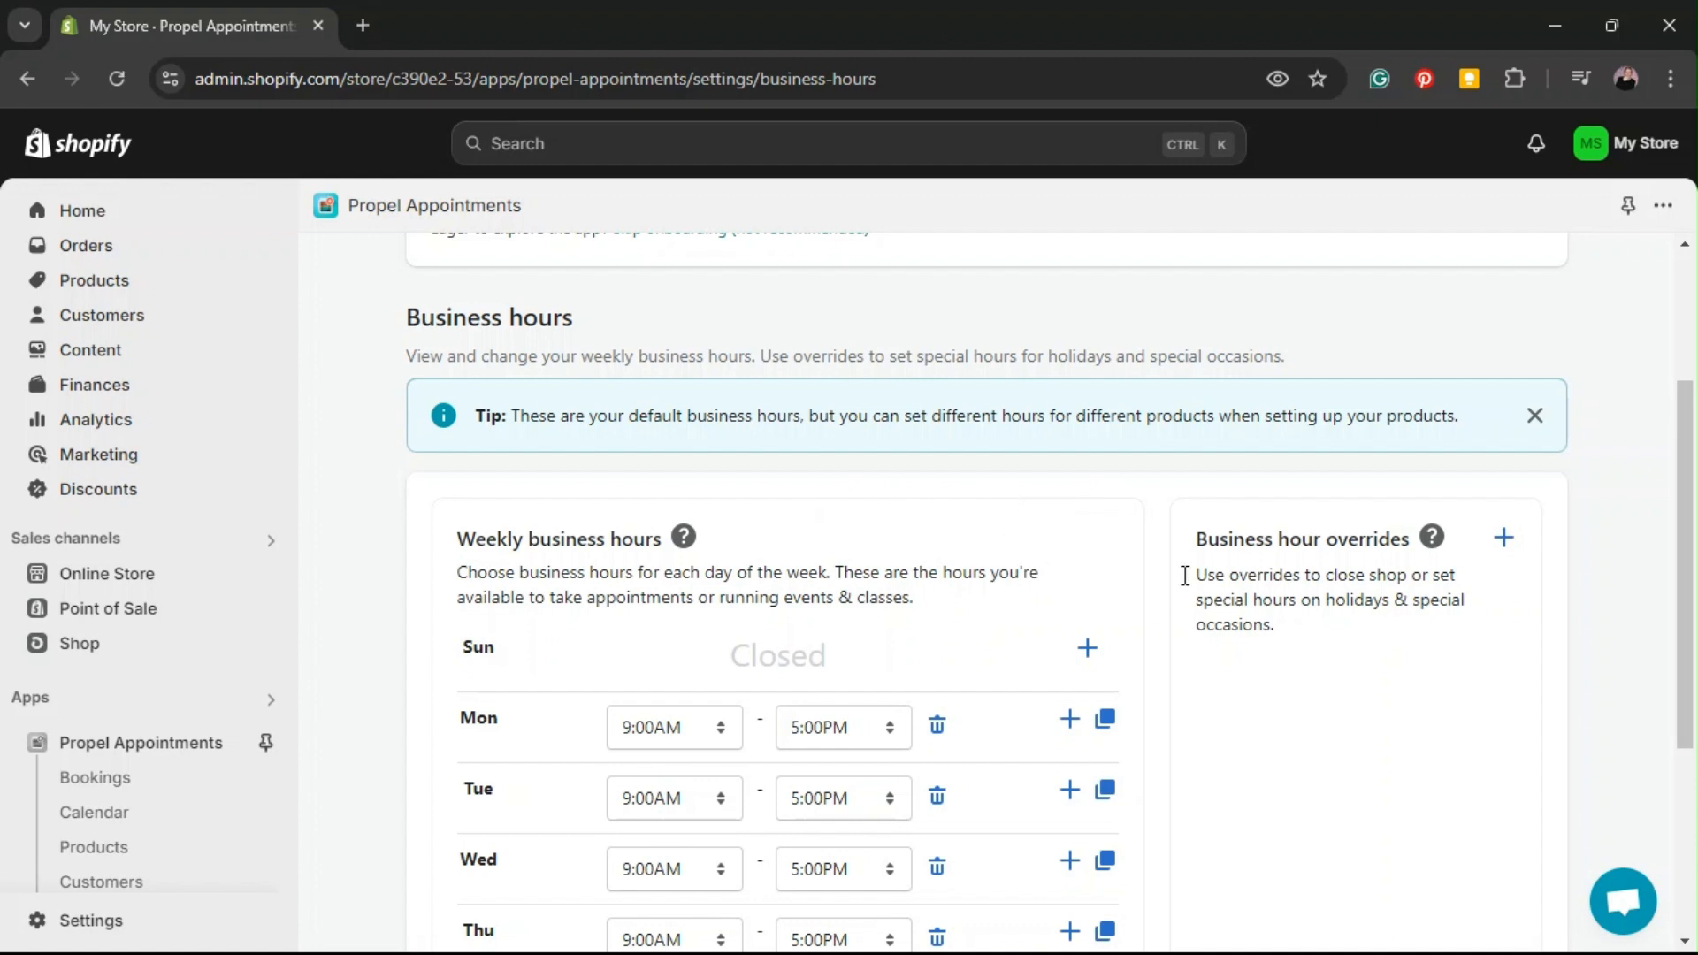
scroll(898, 447, down, 1)
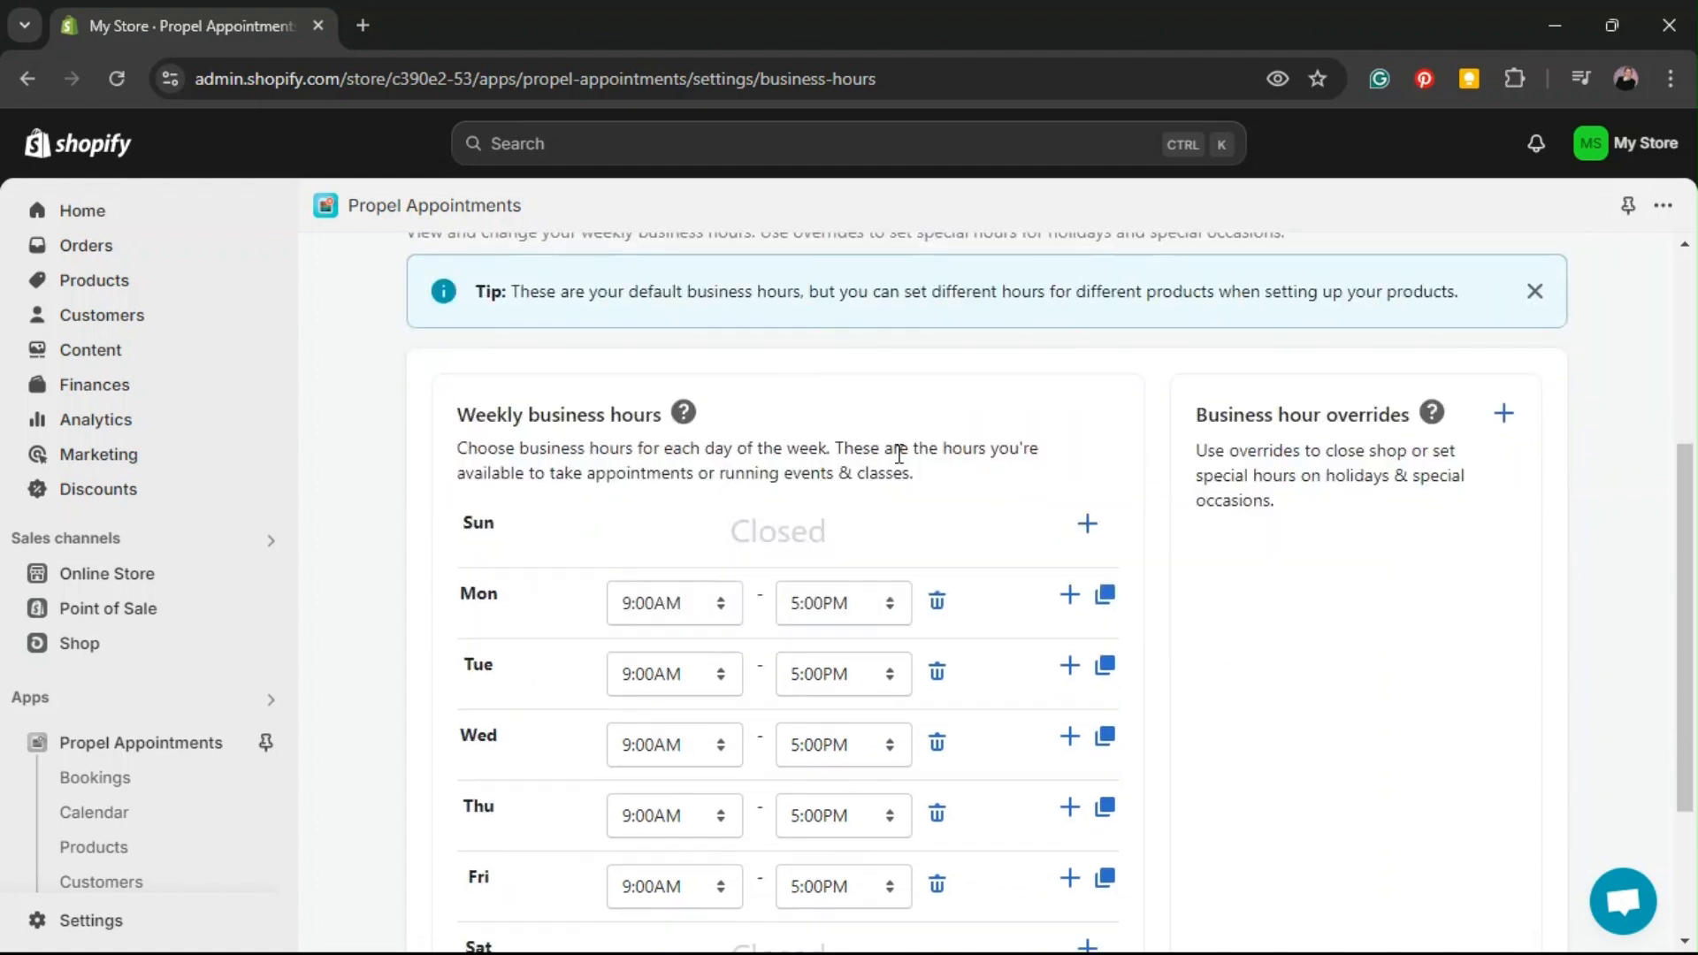
scroll(970, 402, down, 1)
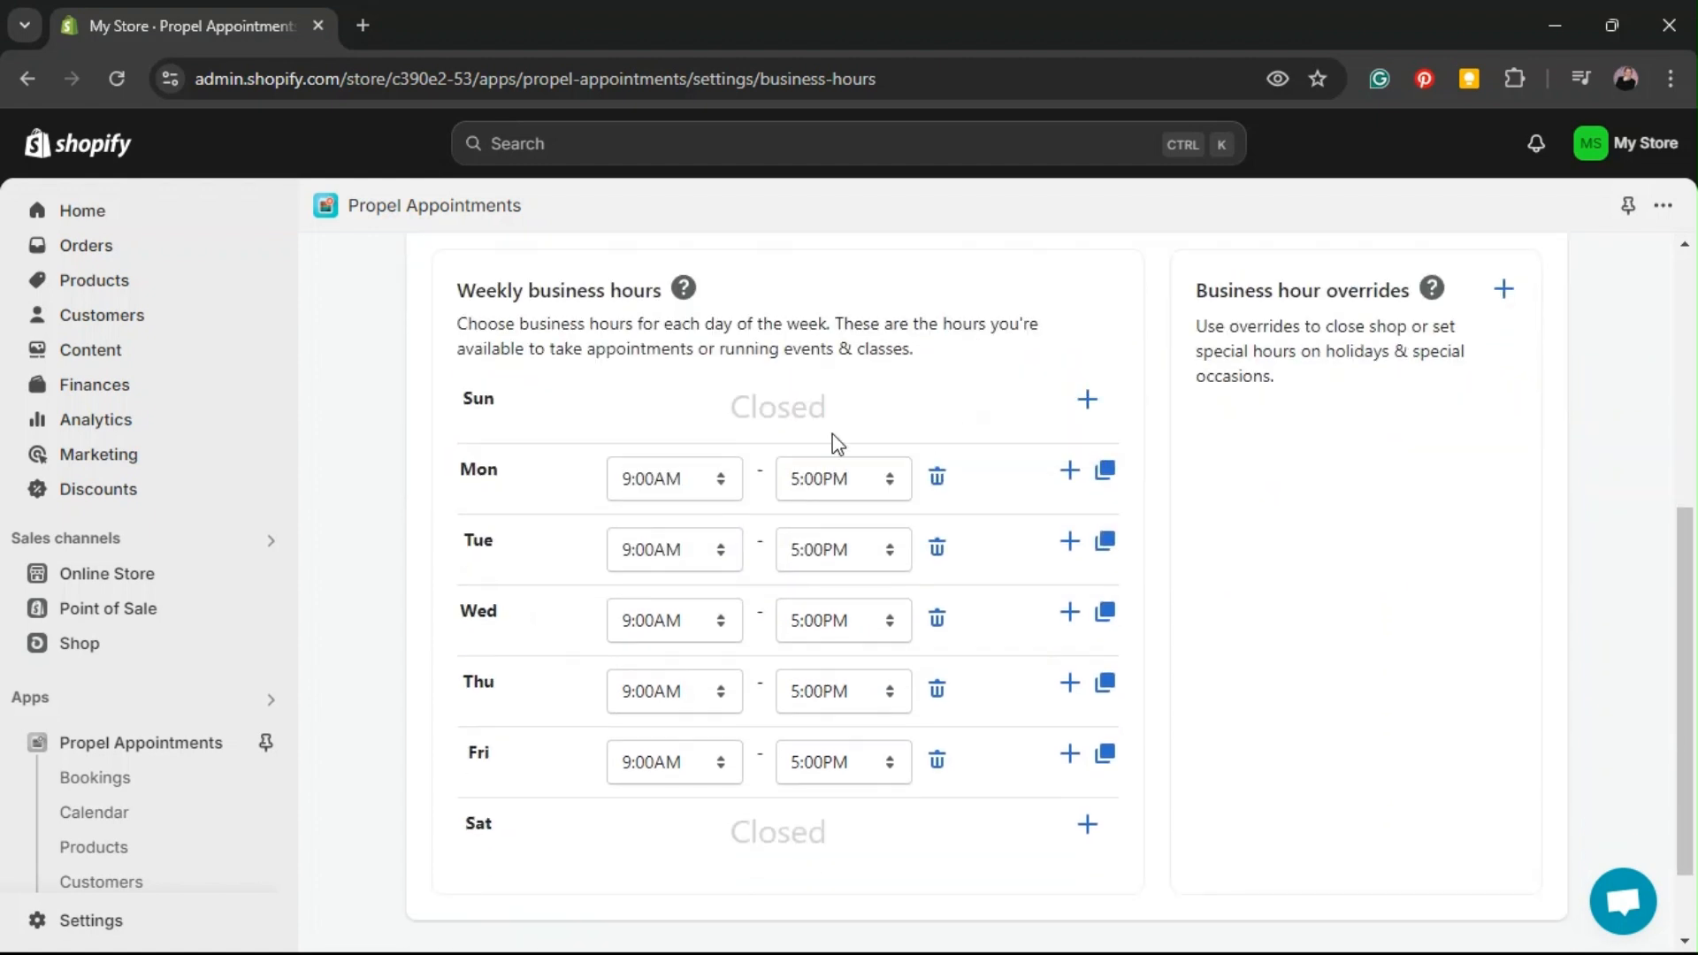
click(723, 483)
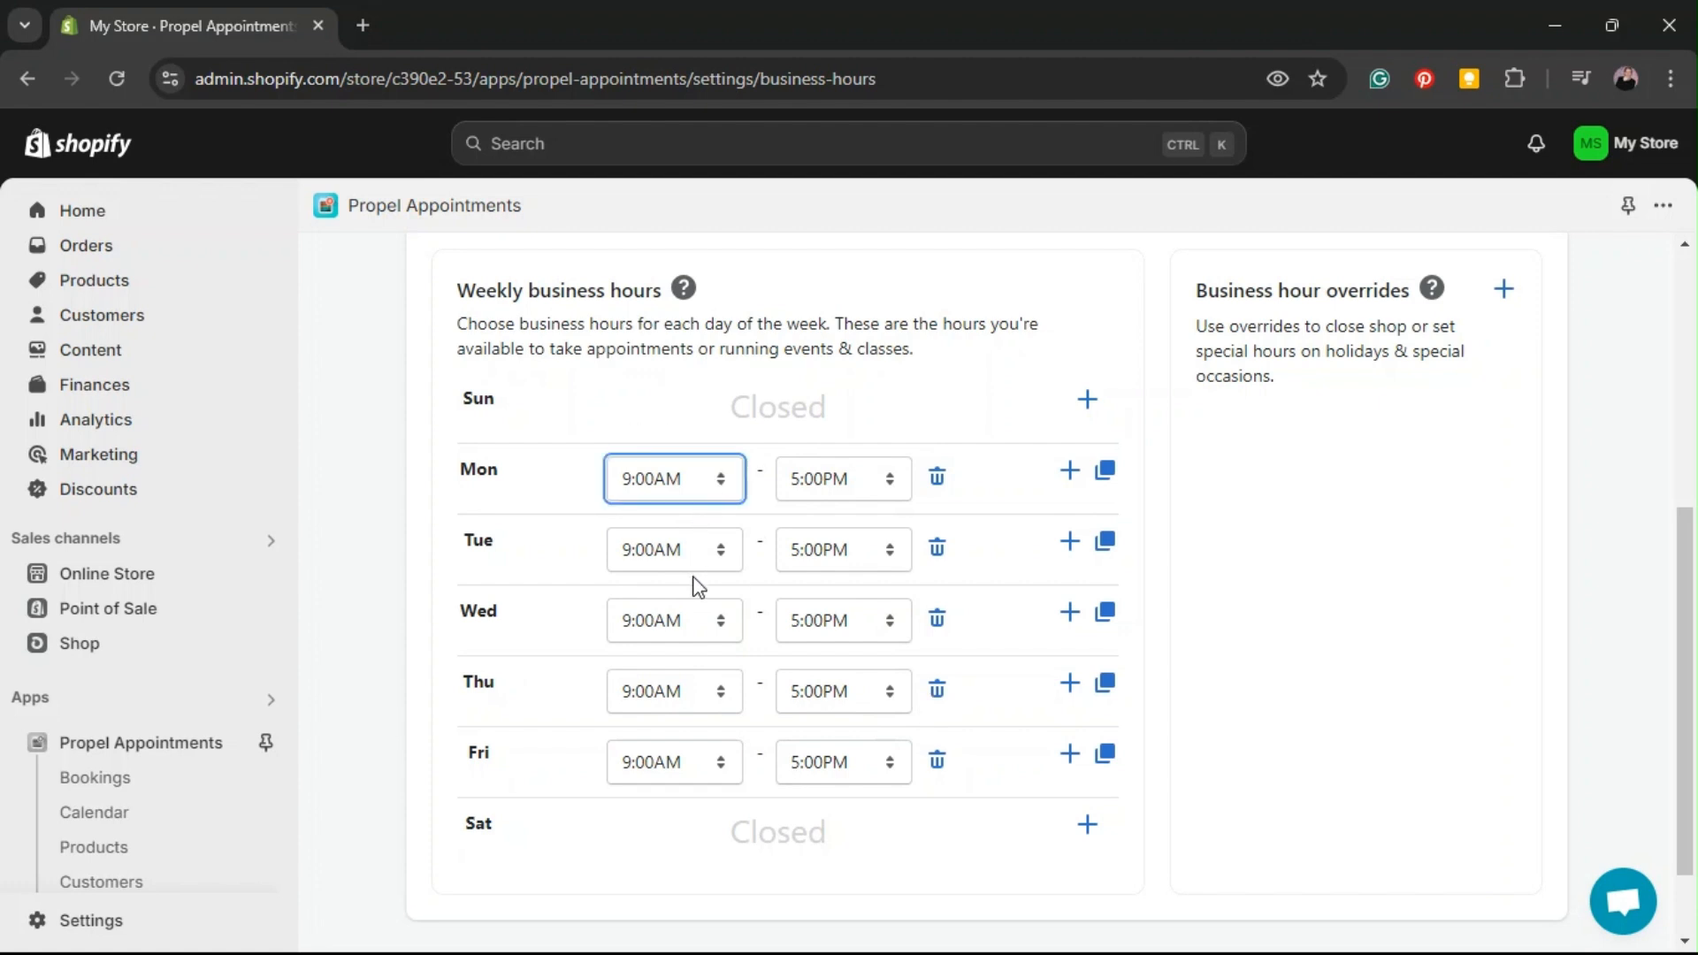
click(679, 778)
click(850, 482)
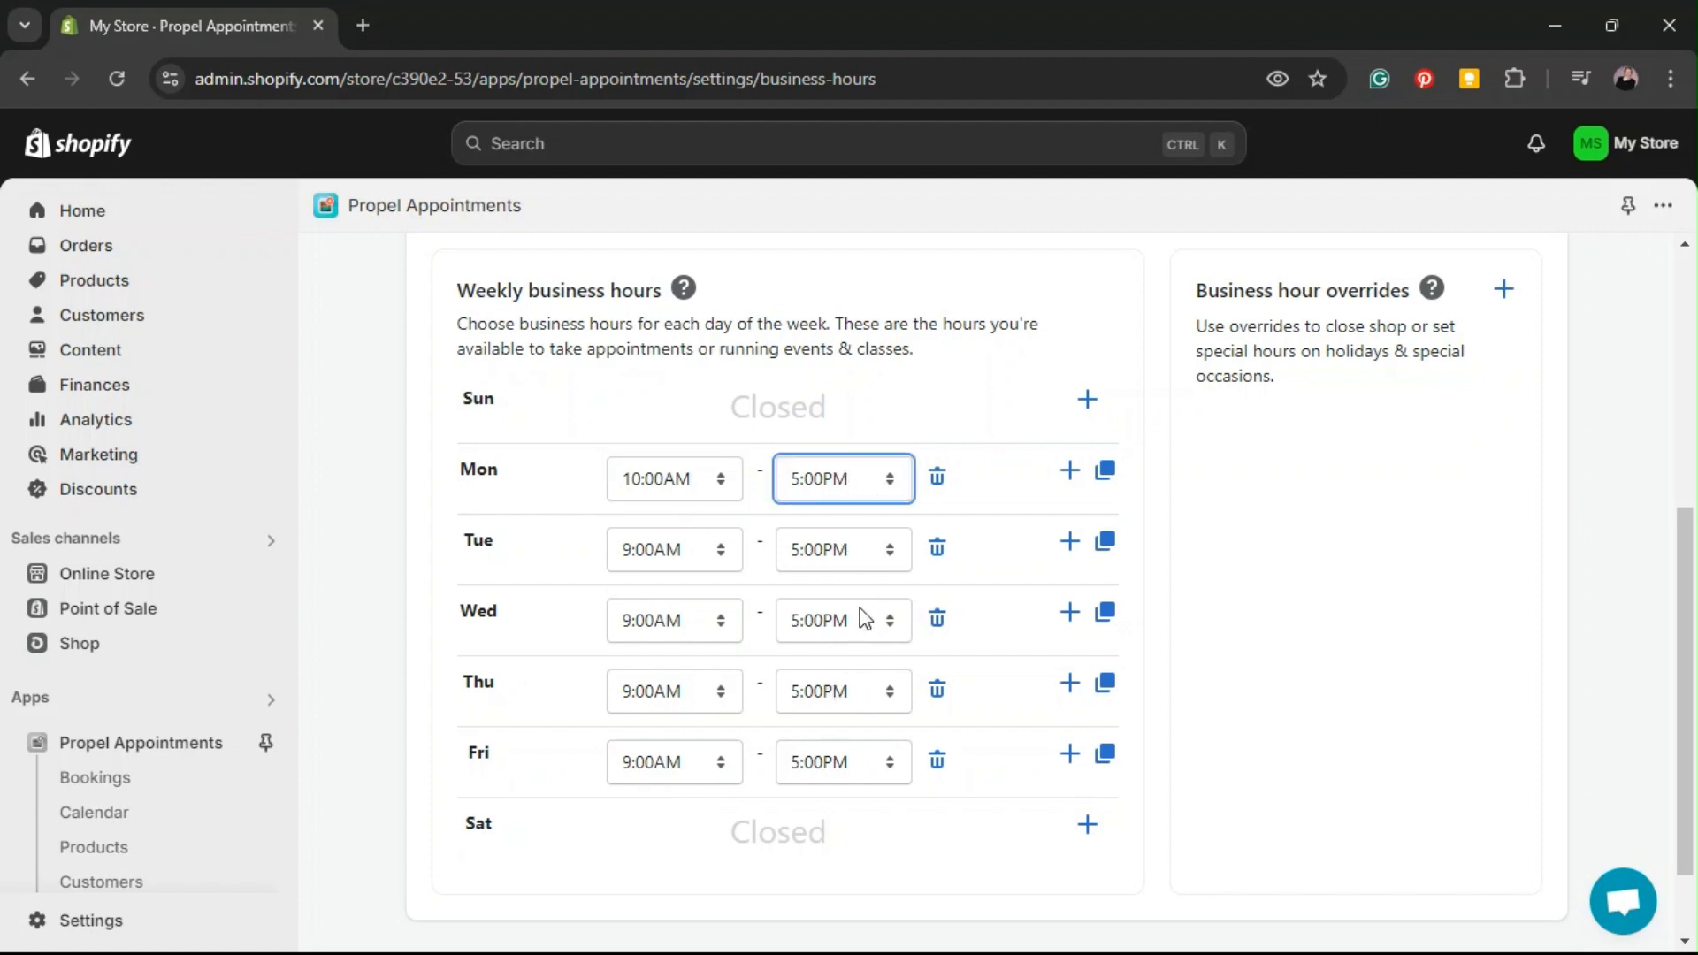
click(839, 617)
click(1350, 537)
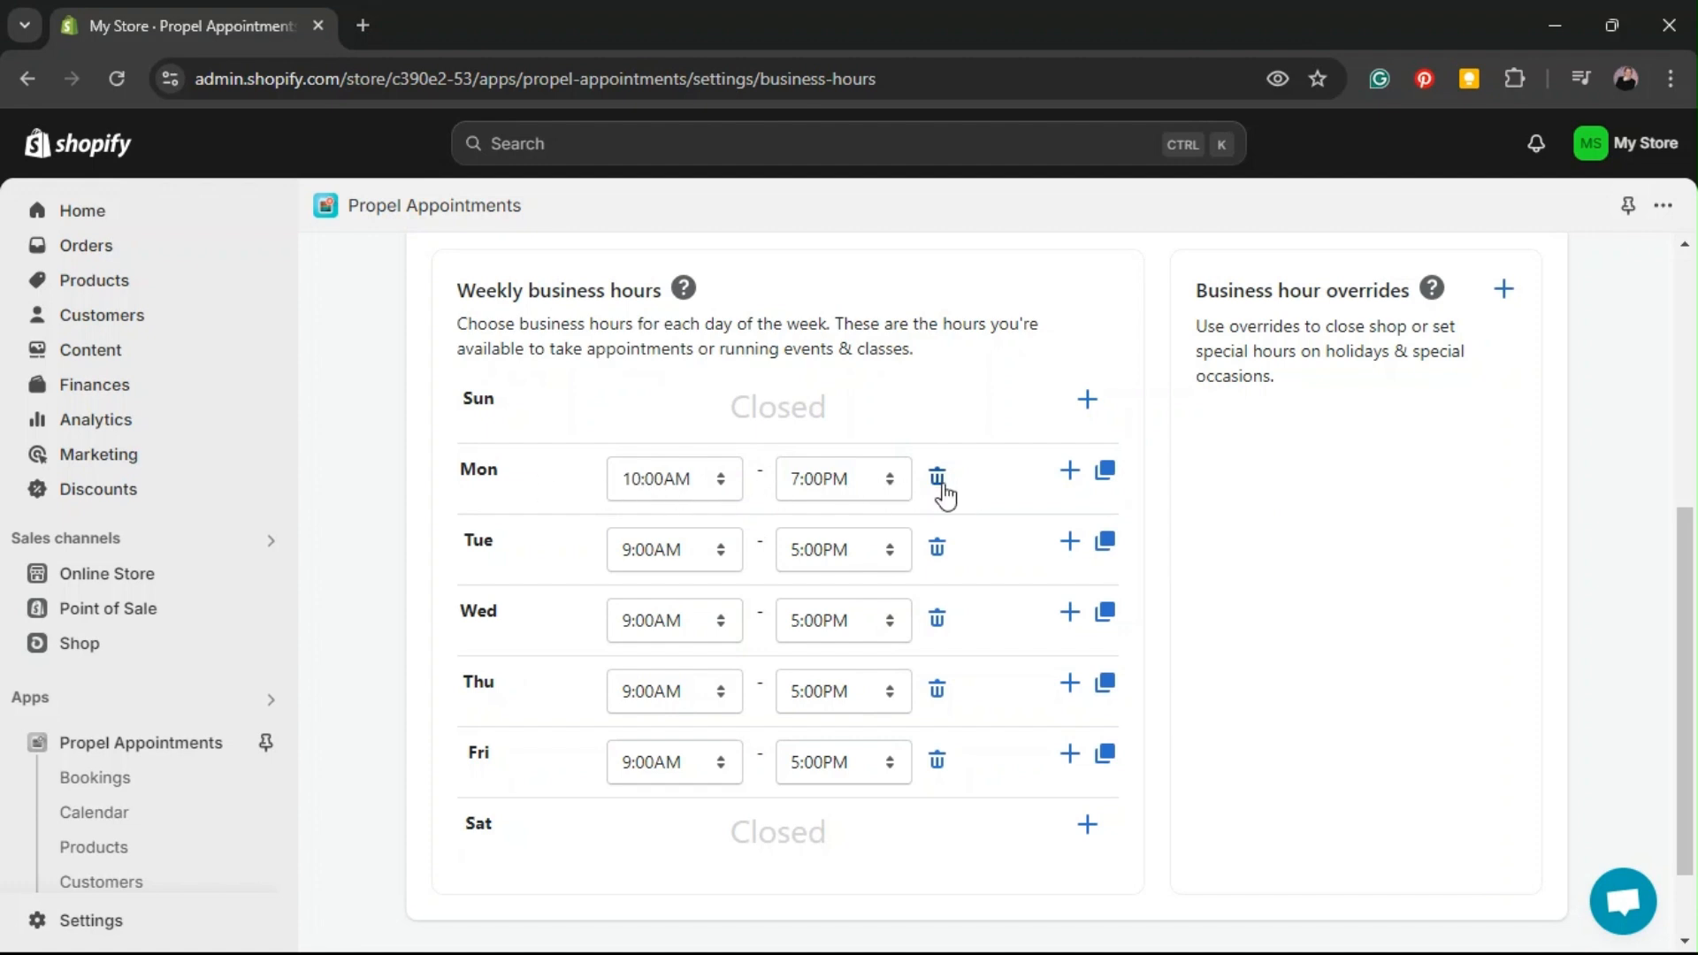
Split Monday's business hours by ending the first range at 1:00PM and adding a second range from 2:00PM to 7:00PM
click(844, 492)
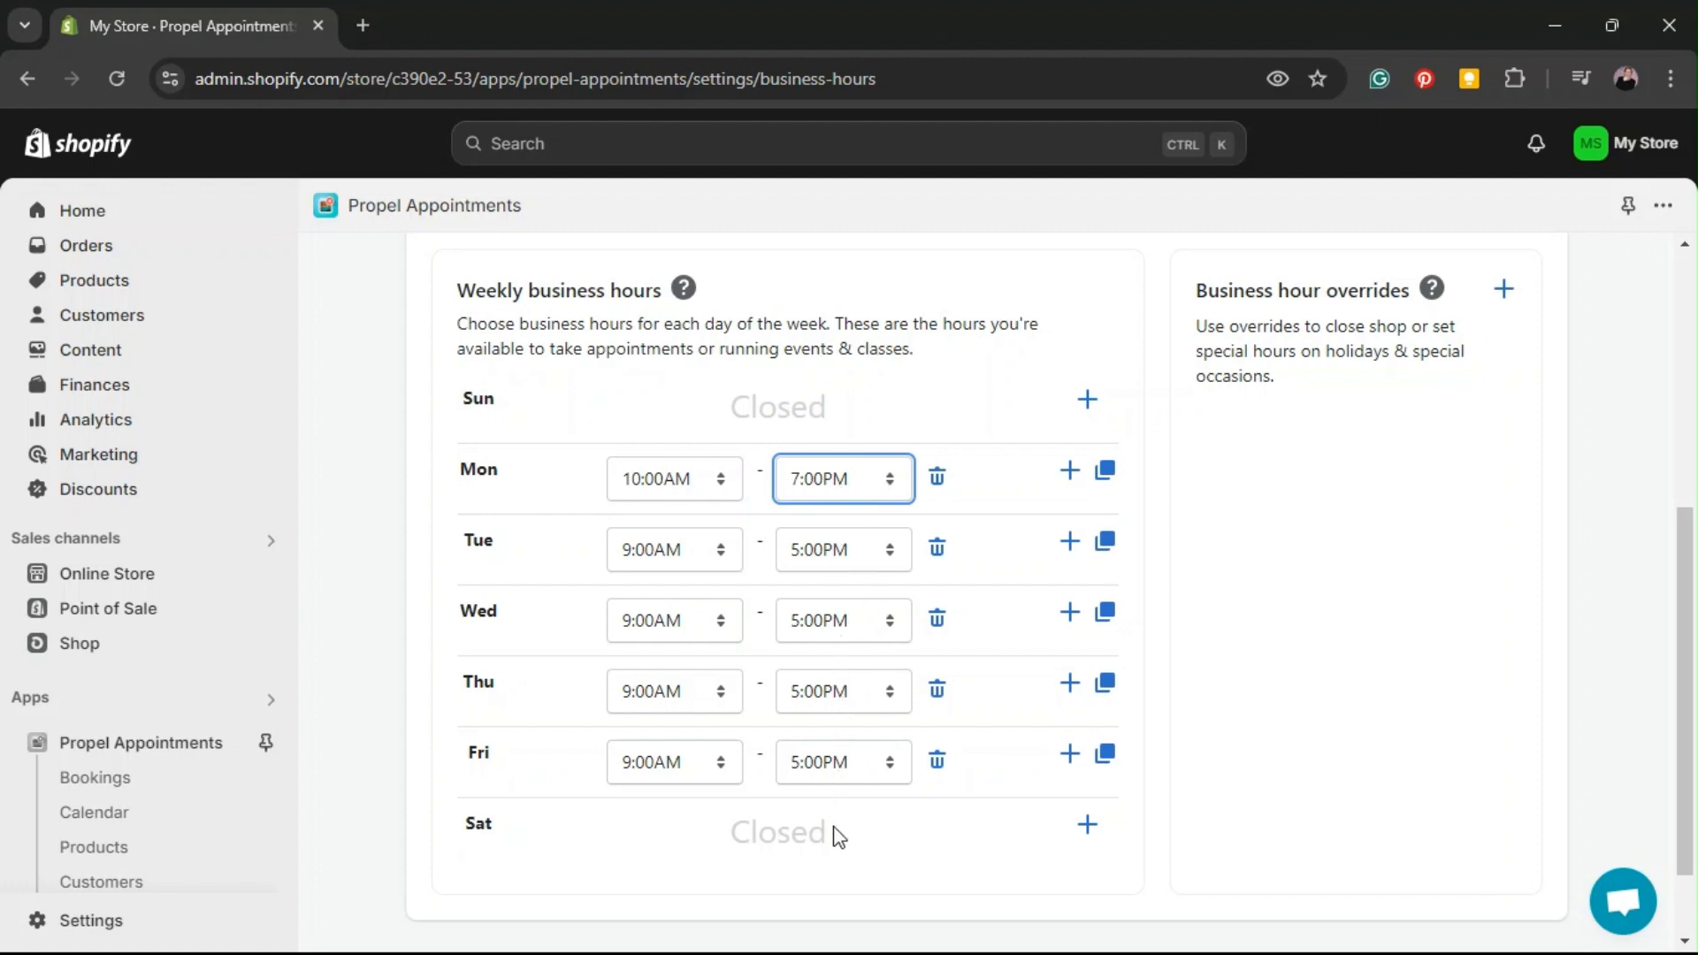
click(847, 669)
click(1074, 473)
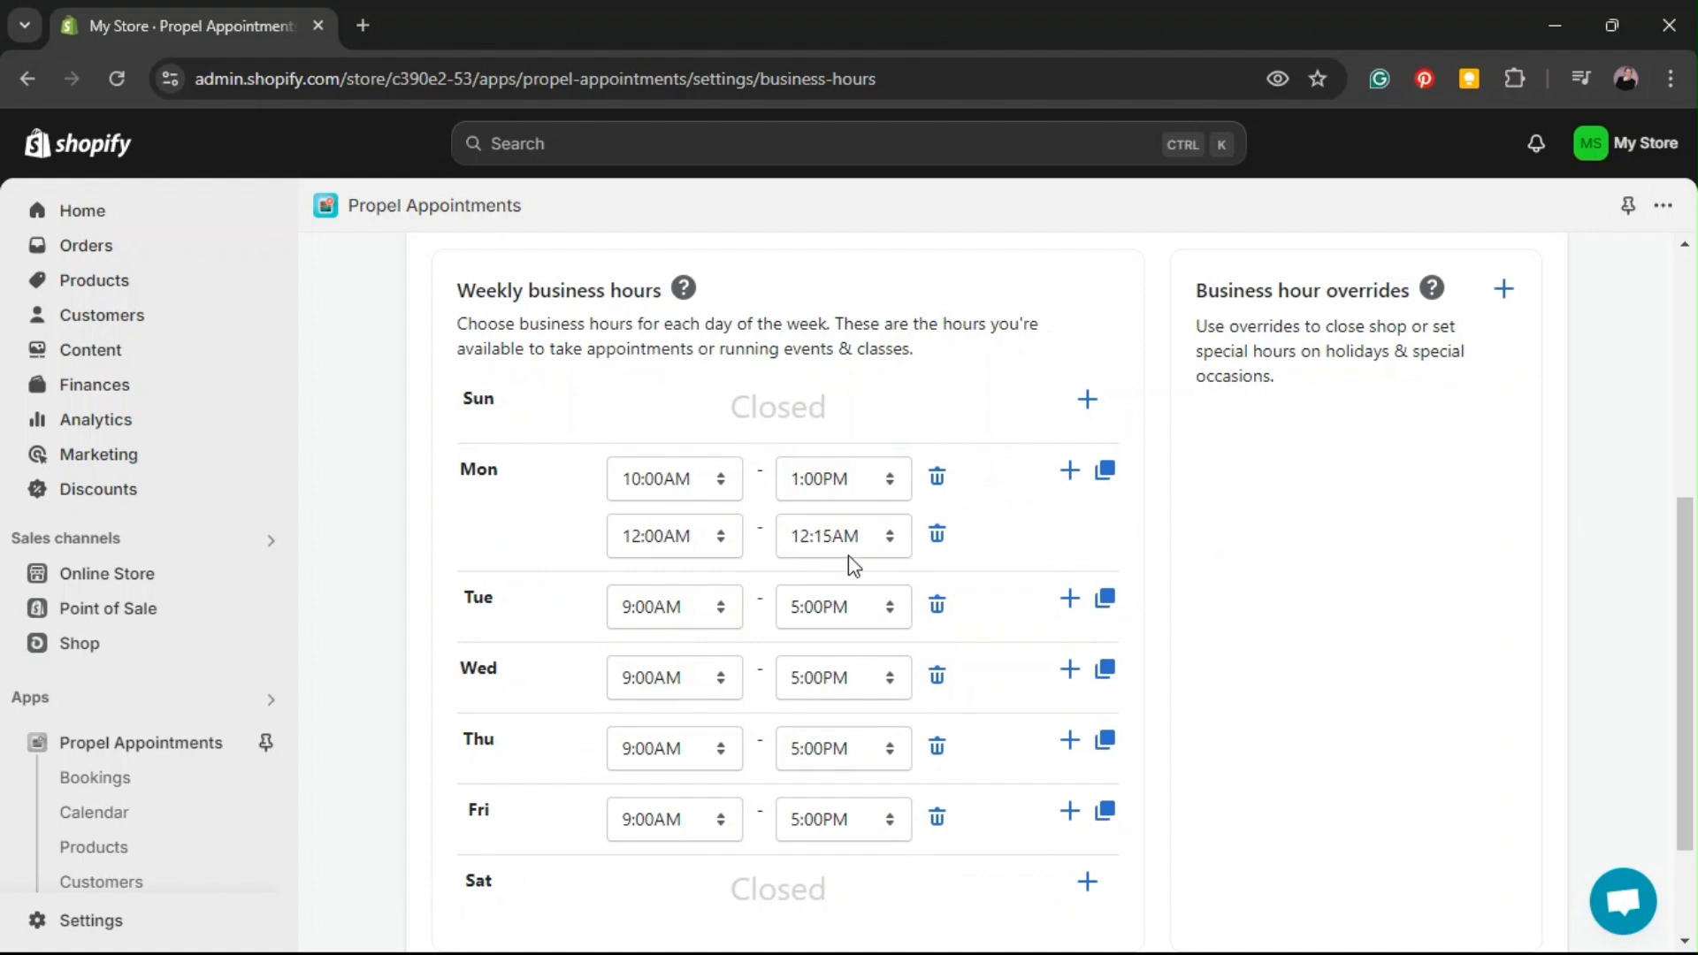
click(680, 537)
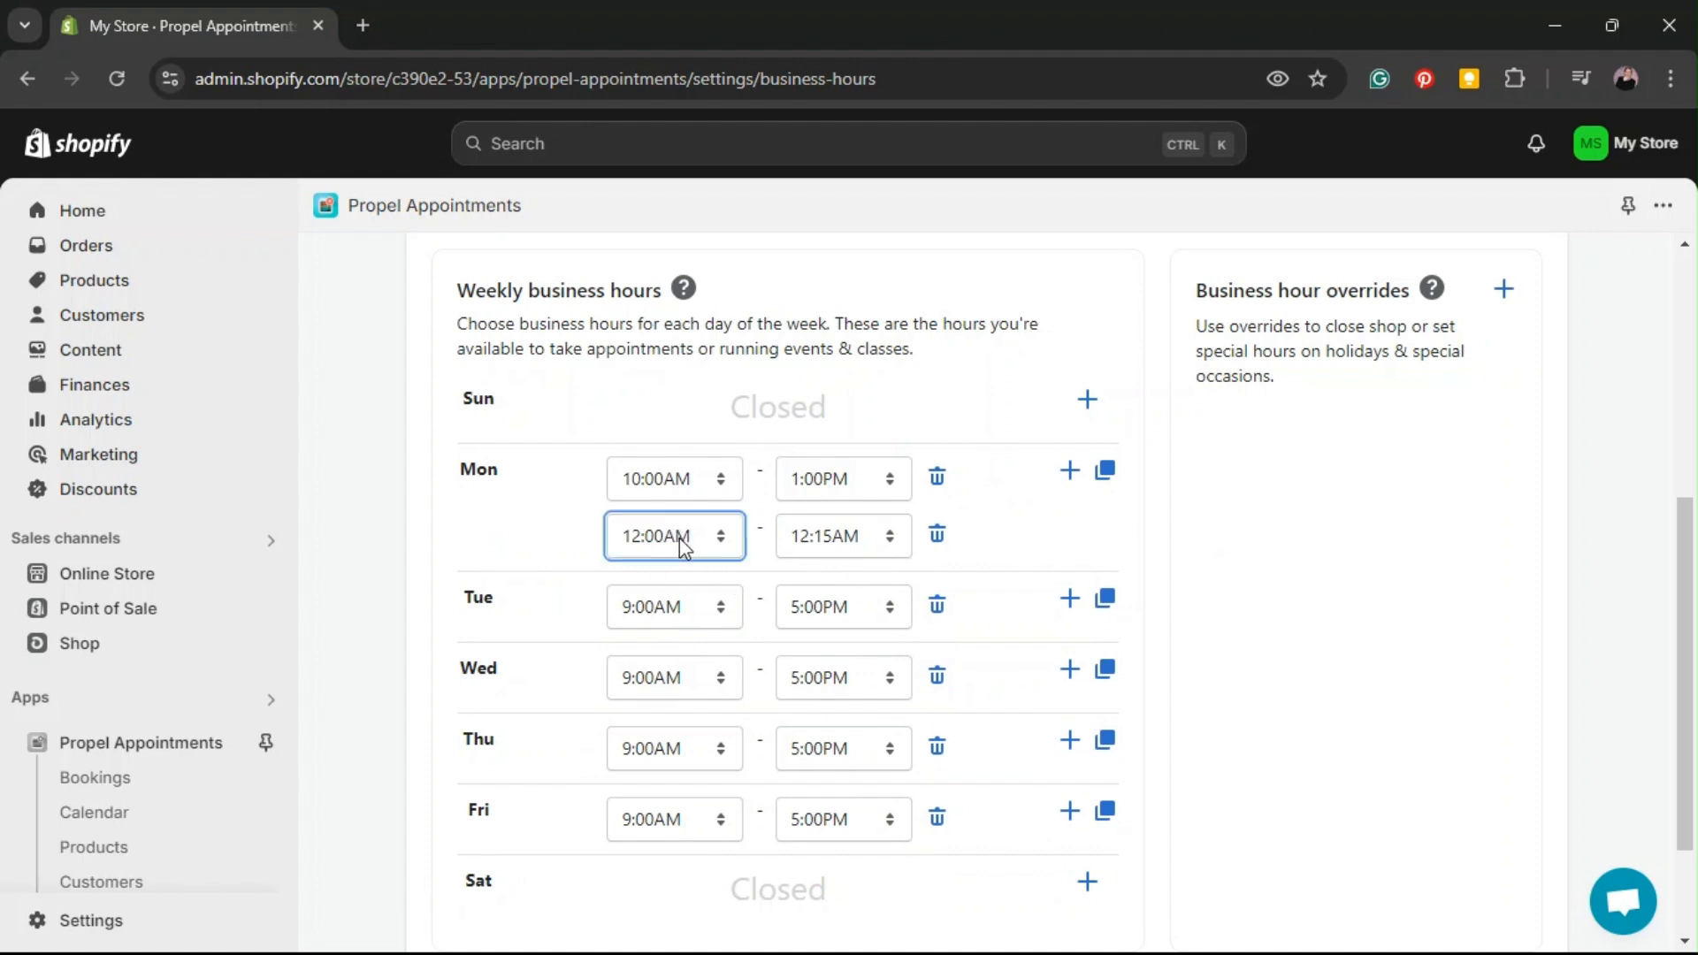
click(677, 326)
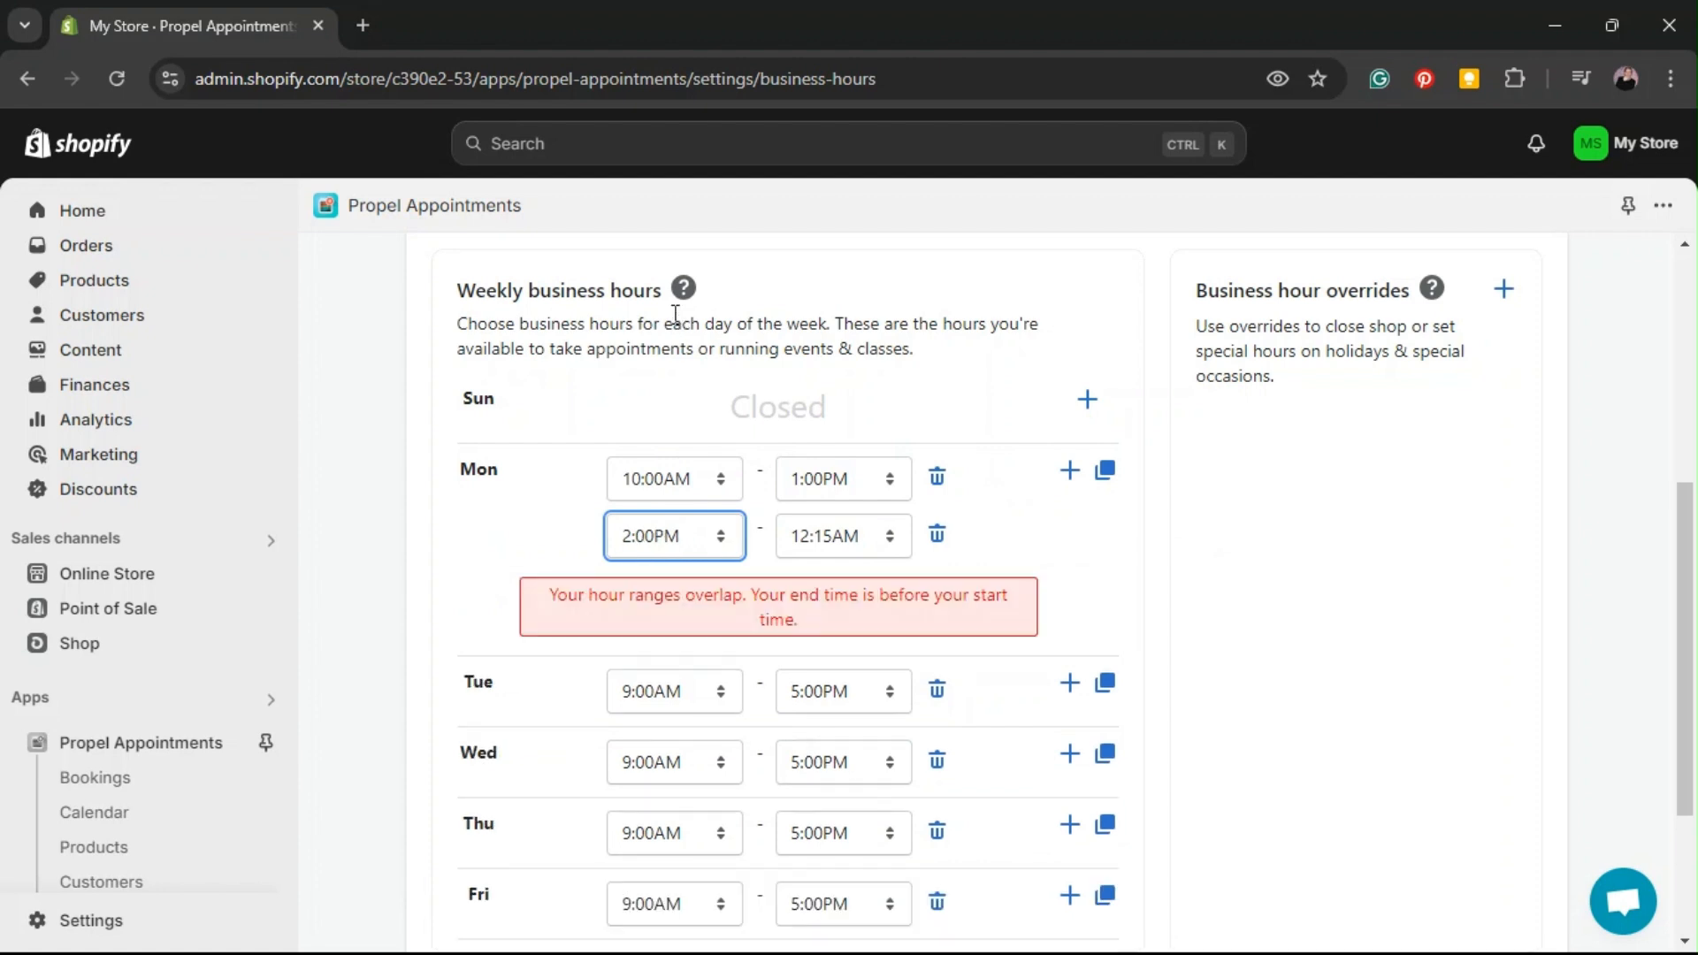
click(865, 553)
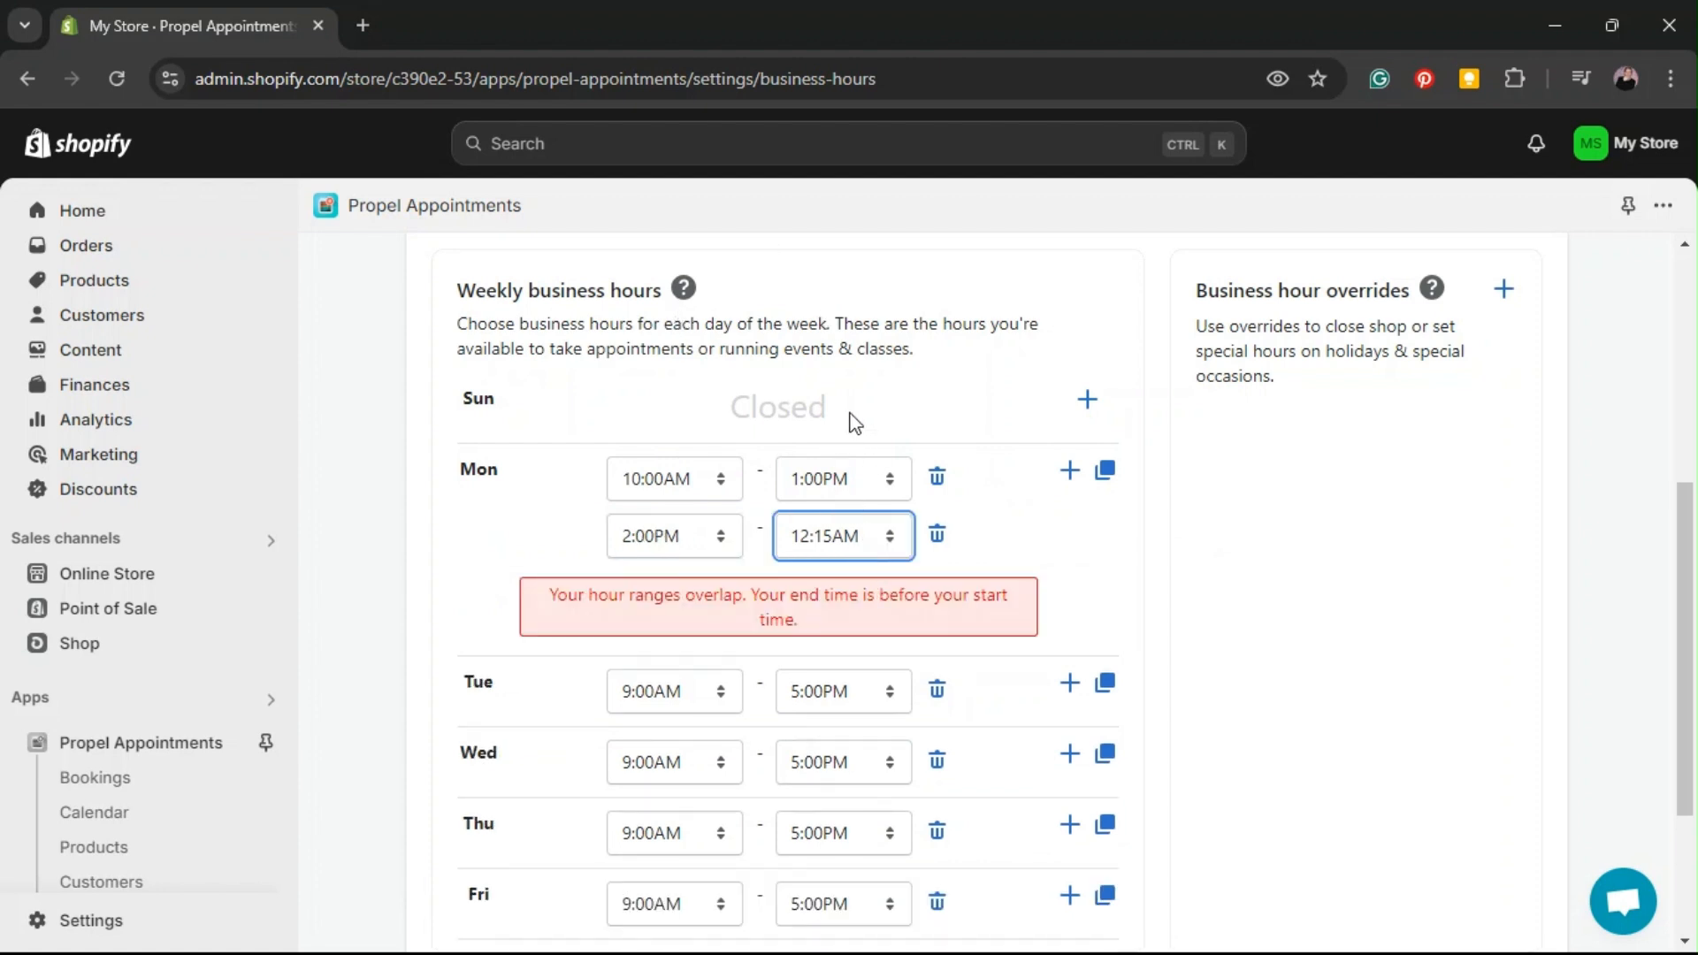
click(835, 91)
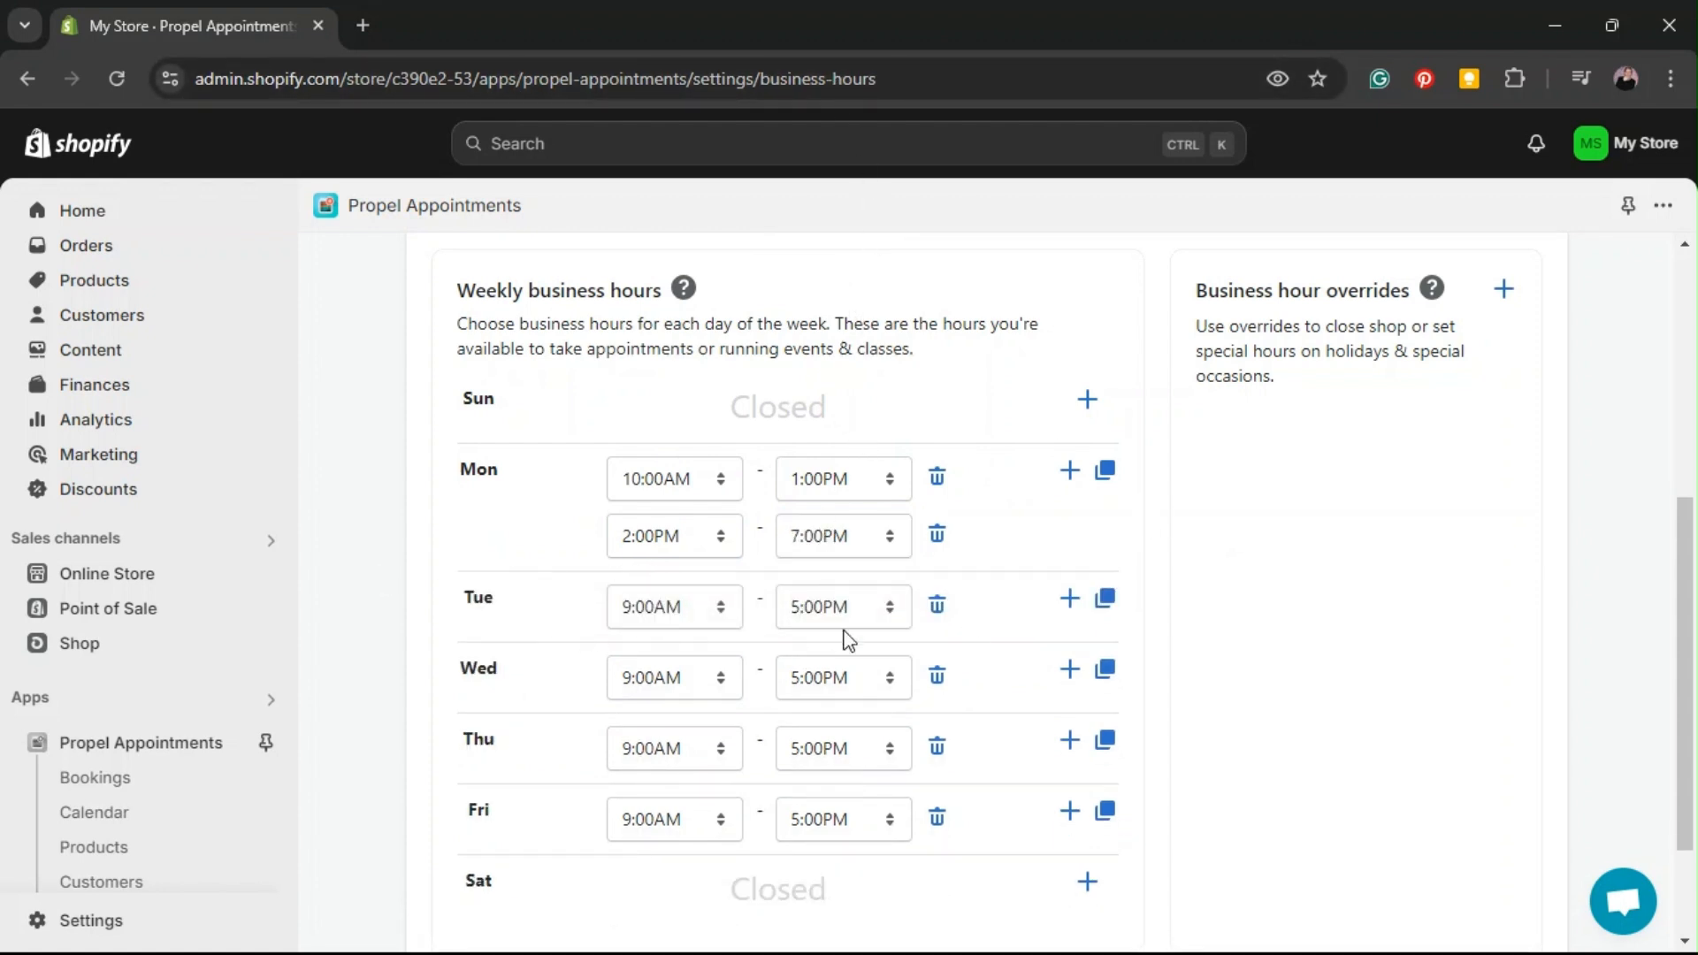
Try adding a business-hours range for Sunday and remove it again
scroll(1118, 795, down, 2)
scroll(1004, 732, up, 2)
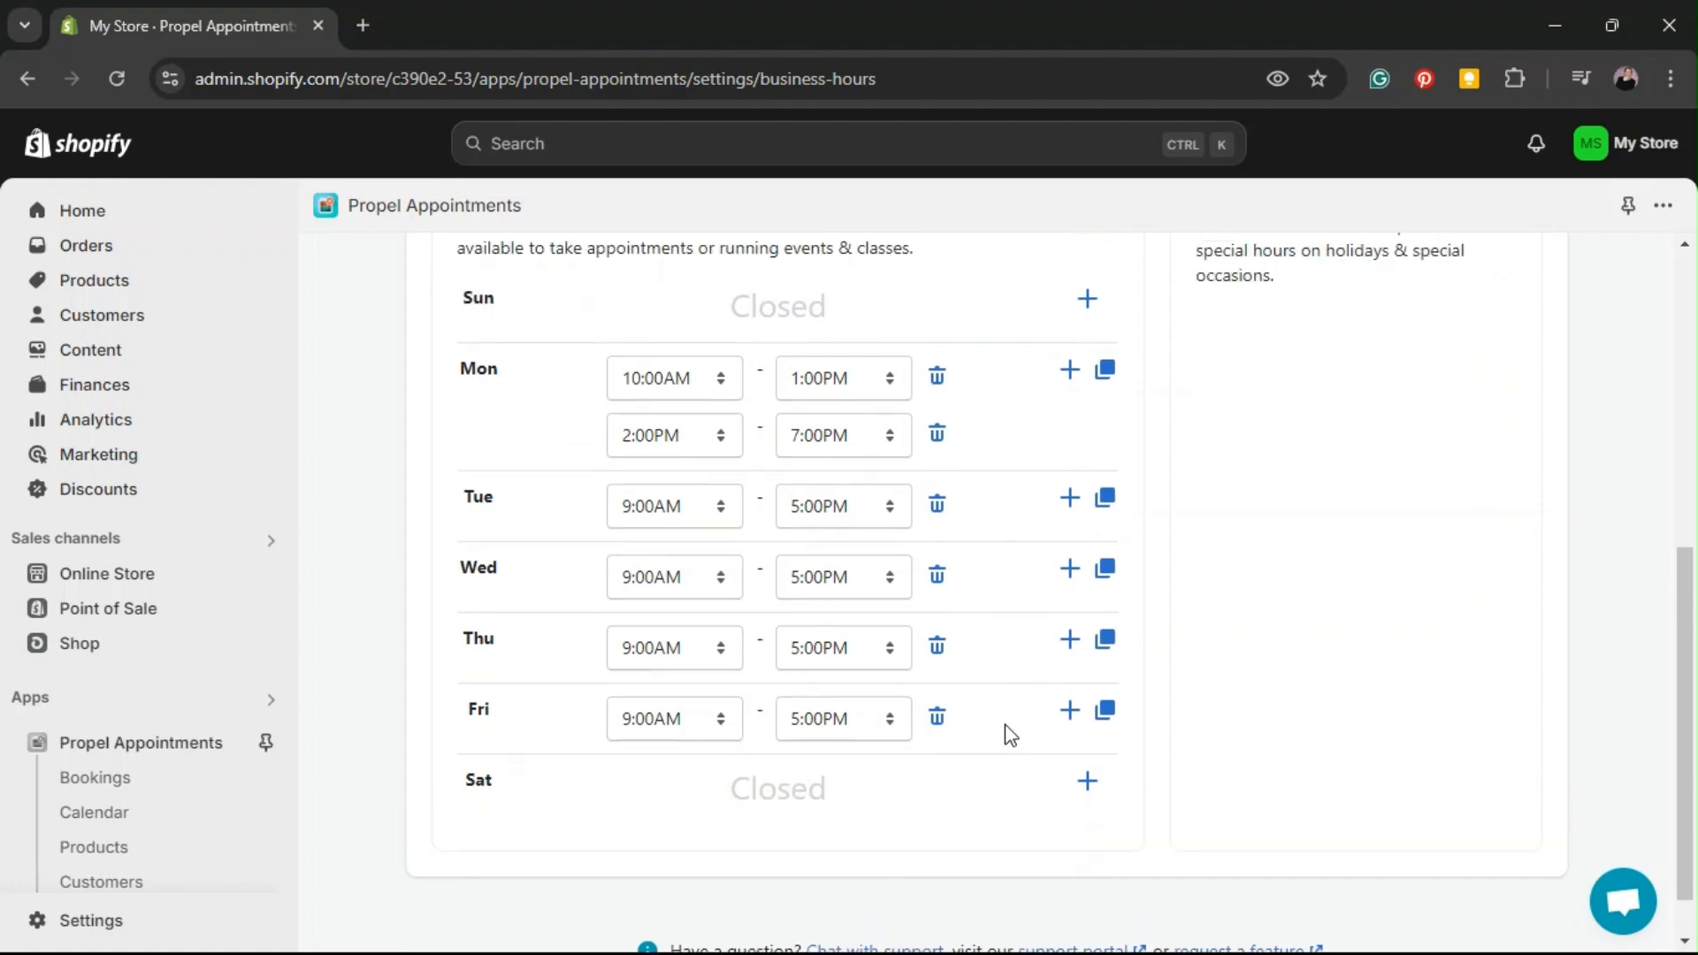
click(1087, 360)
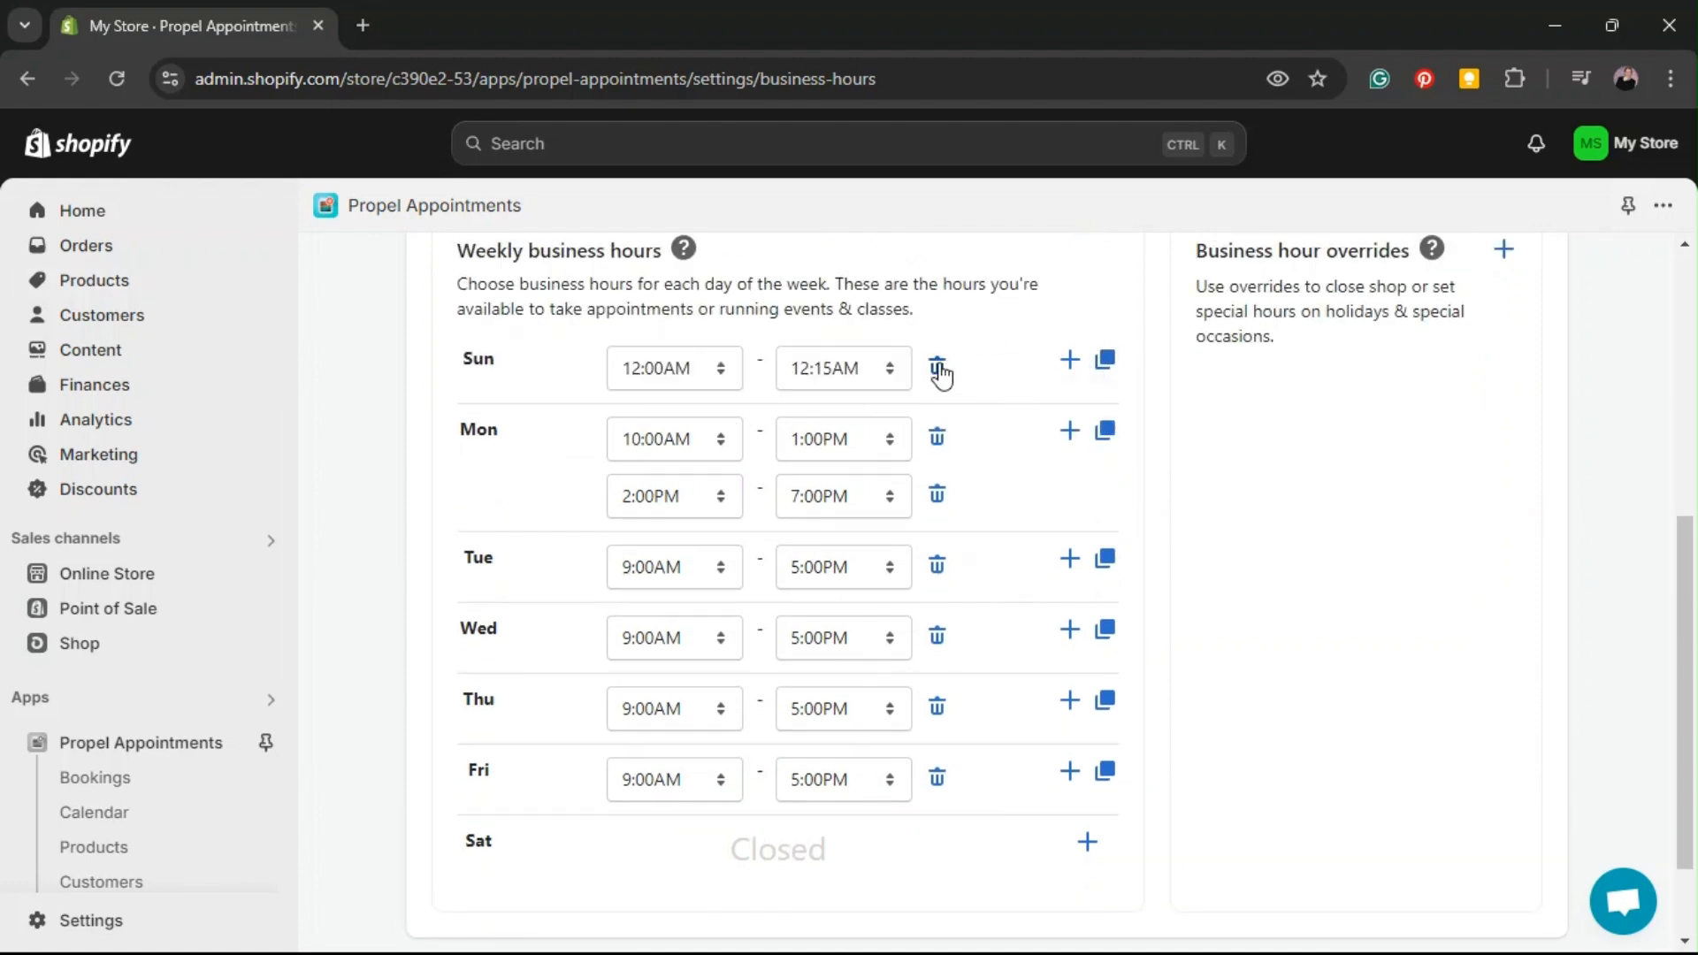
click(937, 366)
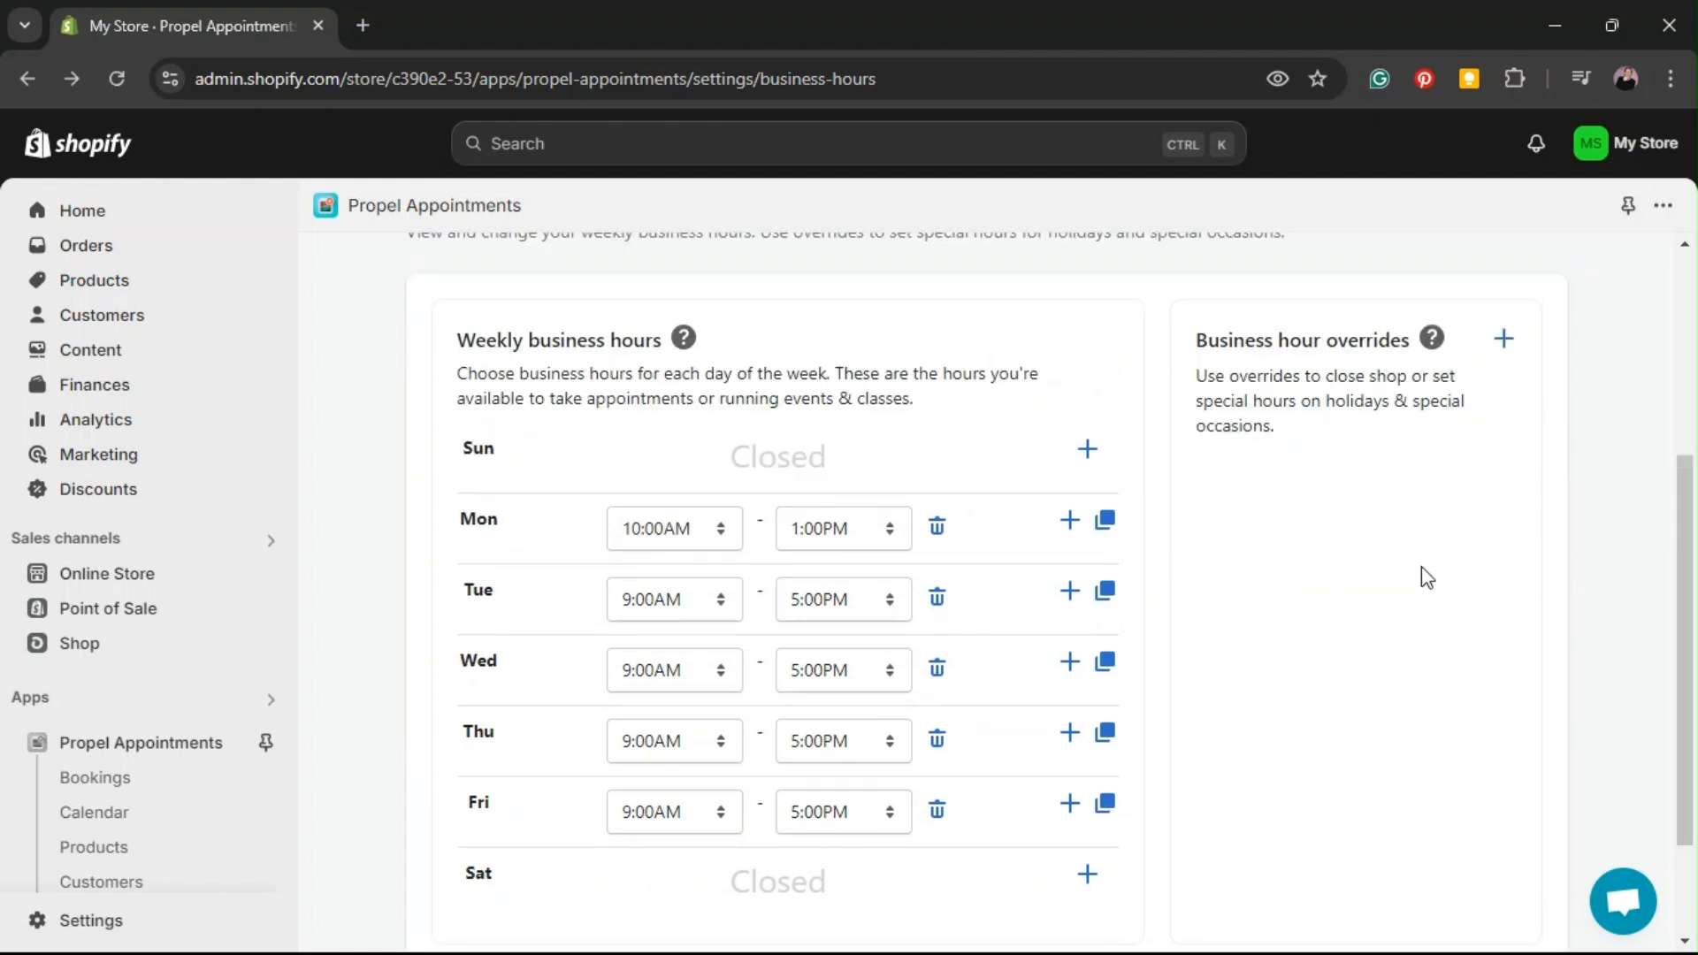
Read the description of business hour overrides for holidays and special occasions
drag(1199, 347, 1417, 349)
click(1280, 443)
drag(1199, 367, 1452, 428)
click(1409, 372)
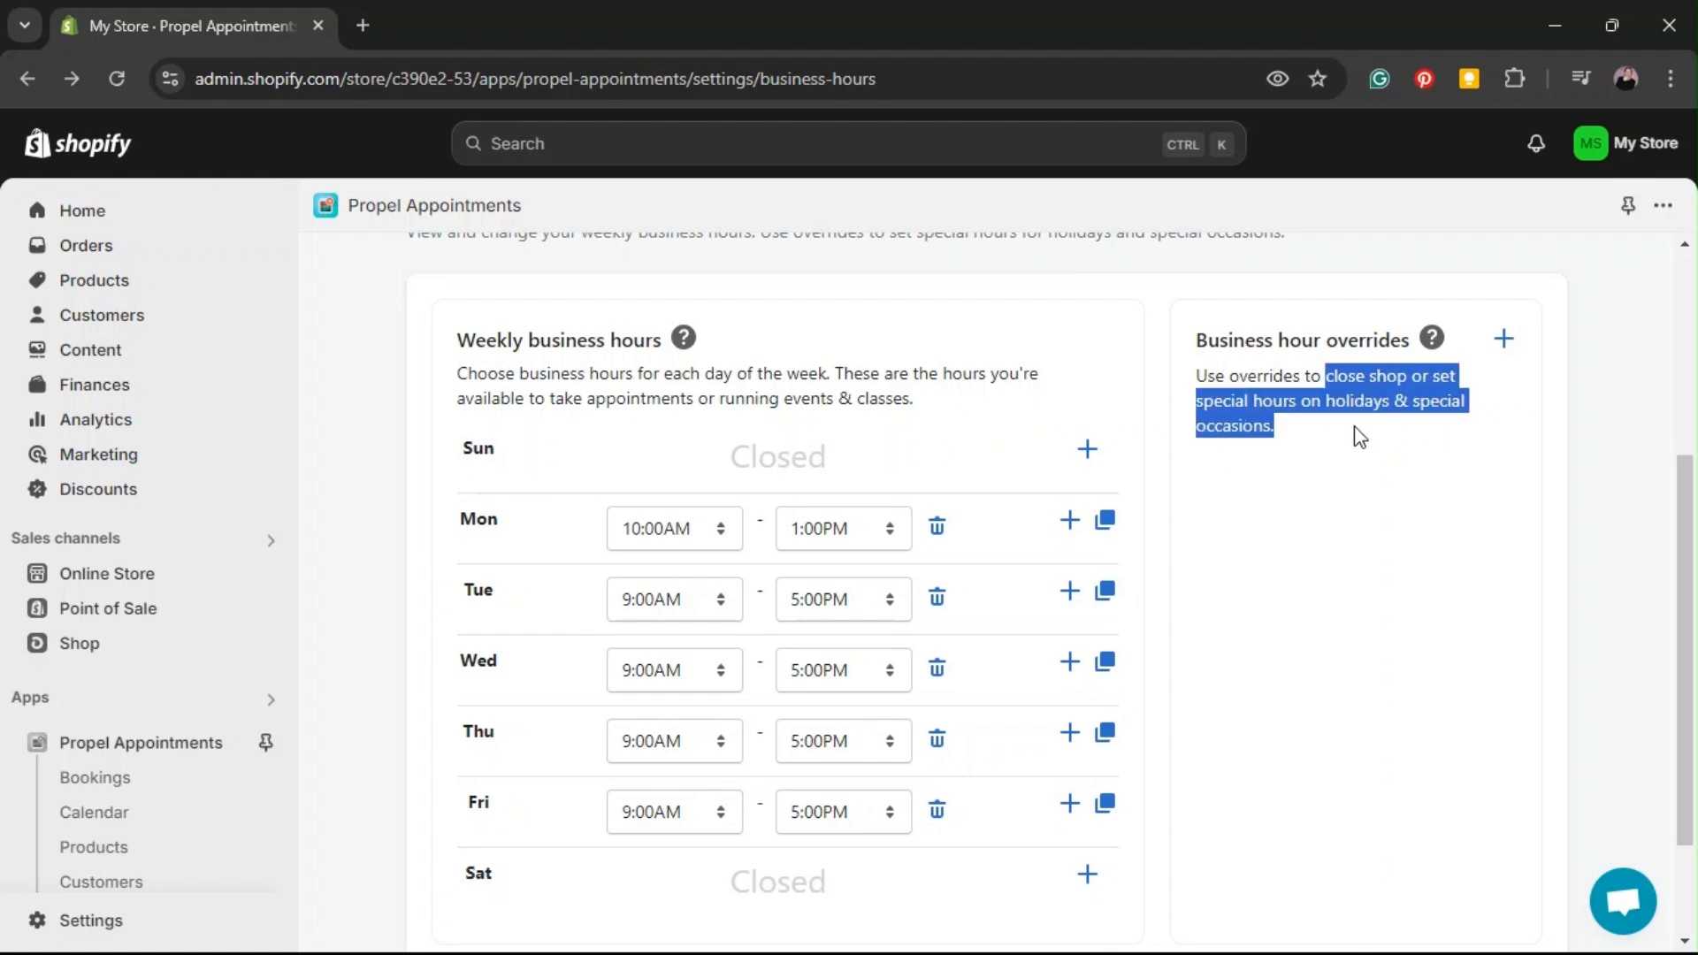
Add a business hour override that closes the shop on August 23, 2024
click(1448, 404)
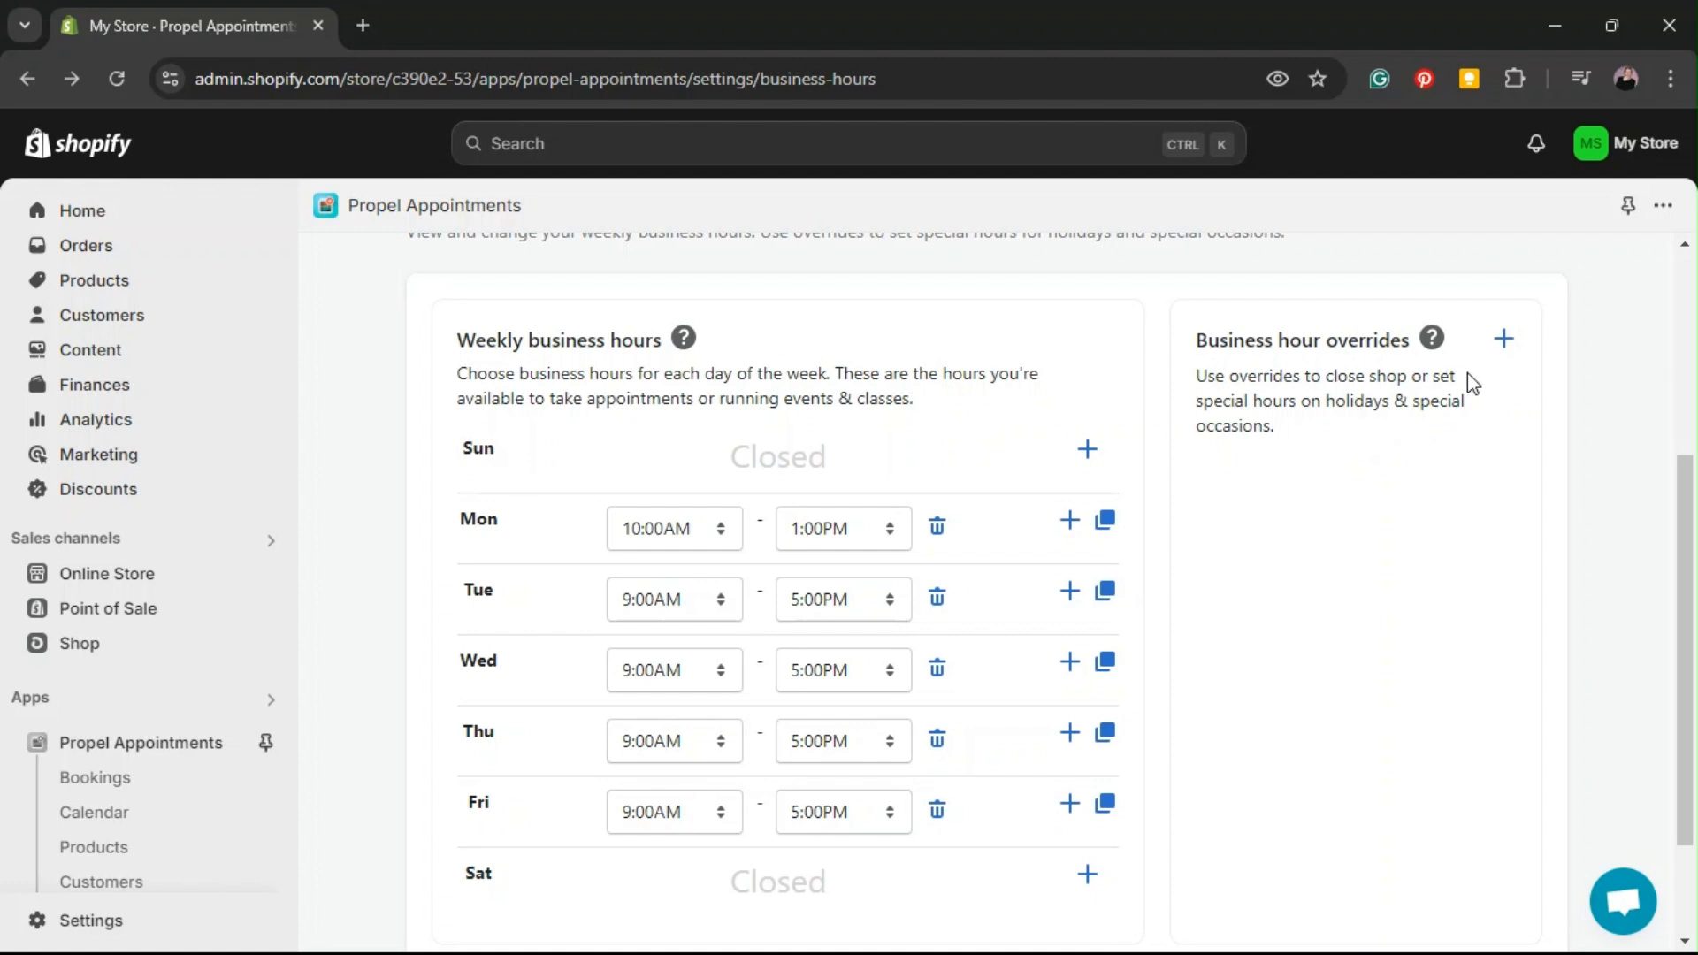
click(1504, 338)
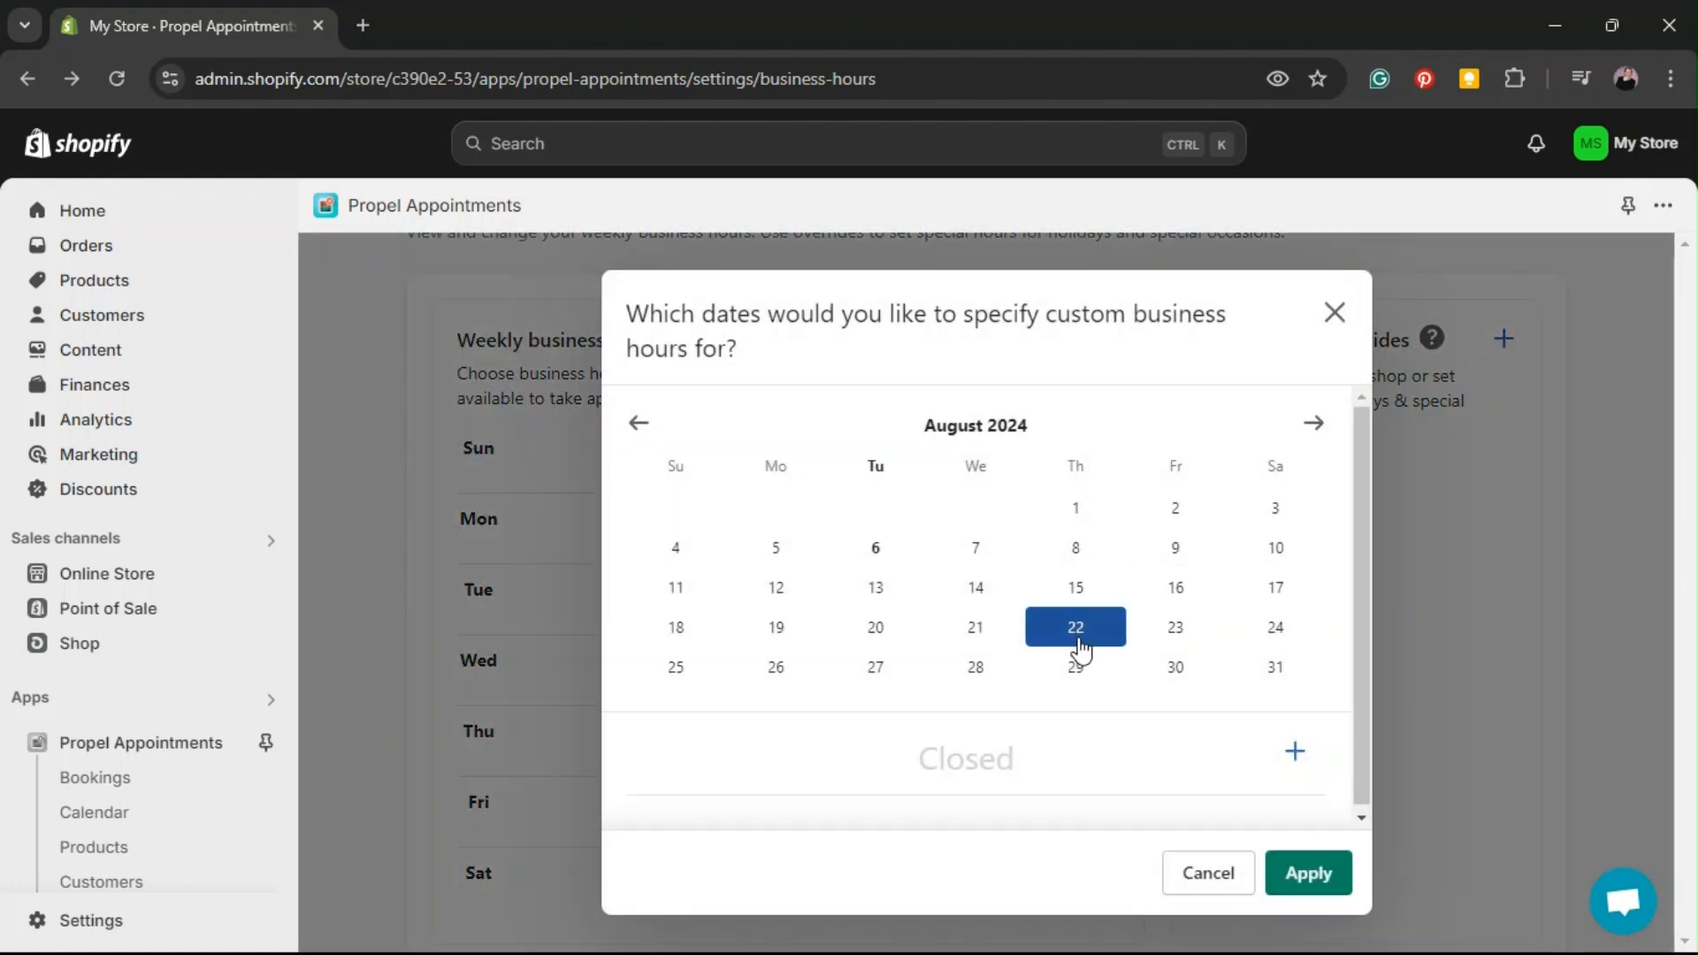
click(1161, 641)
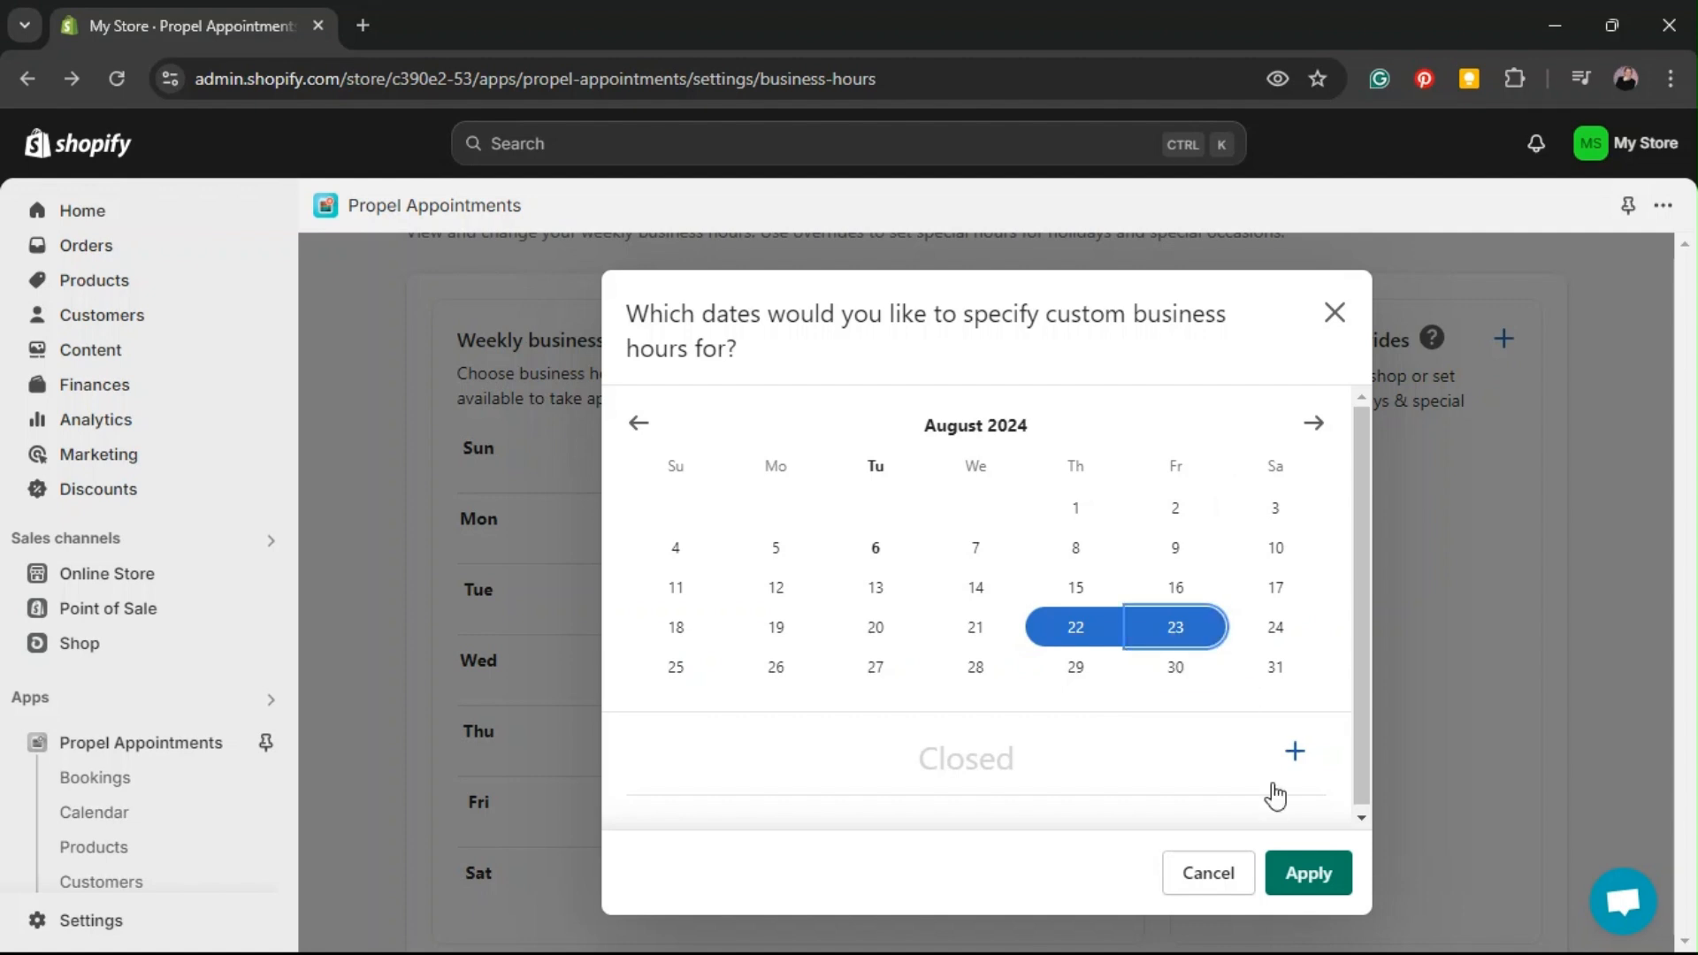
click(1091, 637)
click(1159, 639)
click(1297, 889)
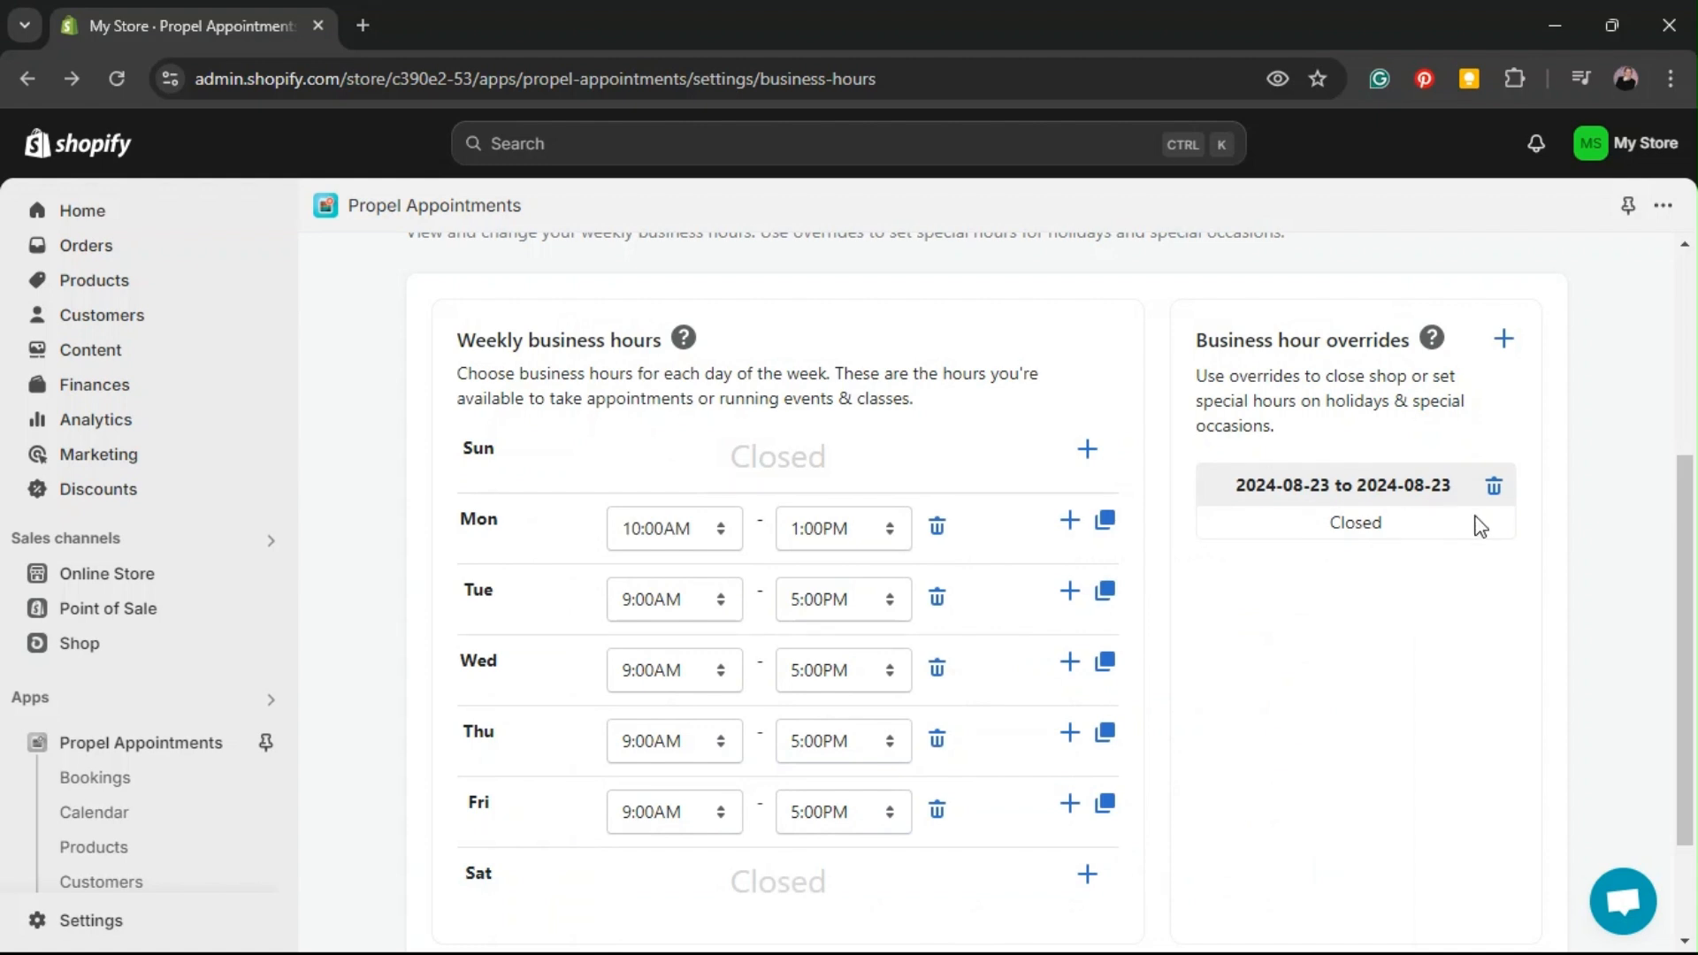
Add a second override for December 31, 2024 with special hours from 12:00PM to 3:00PM
click(1507, 338)
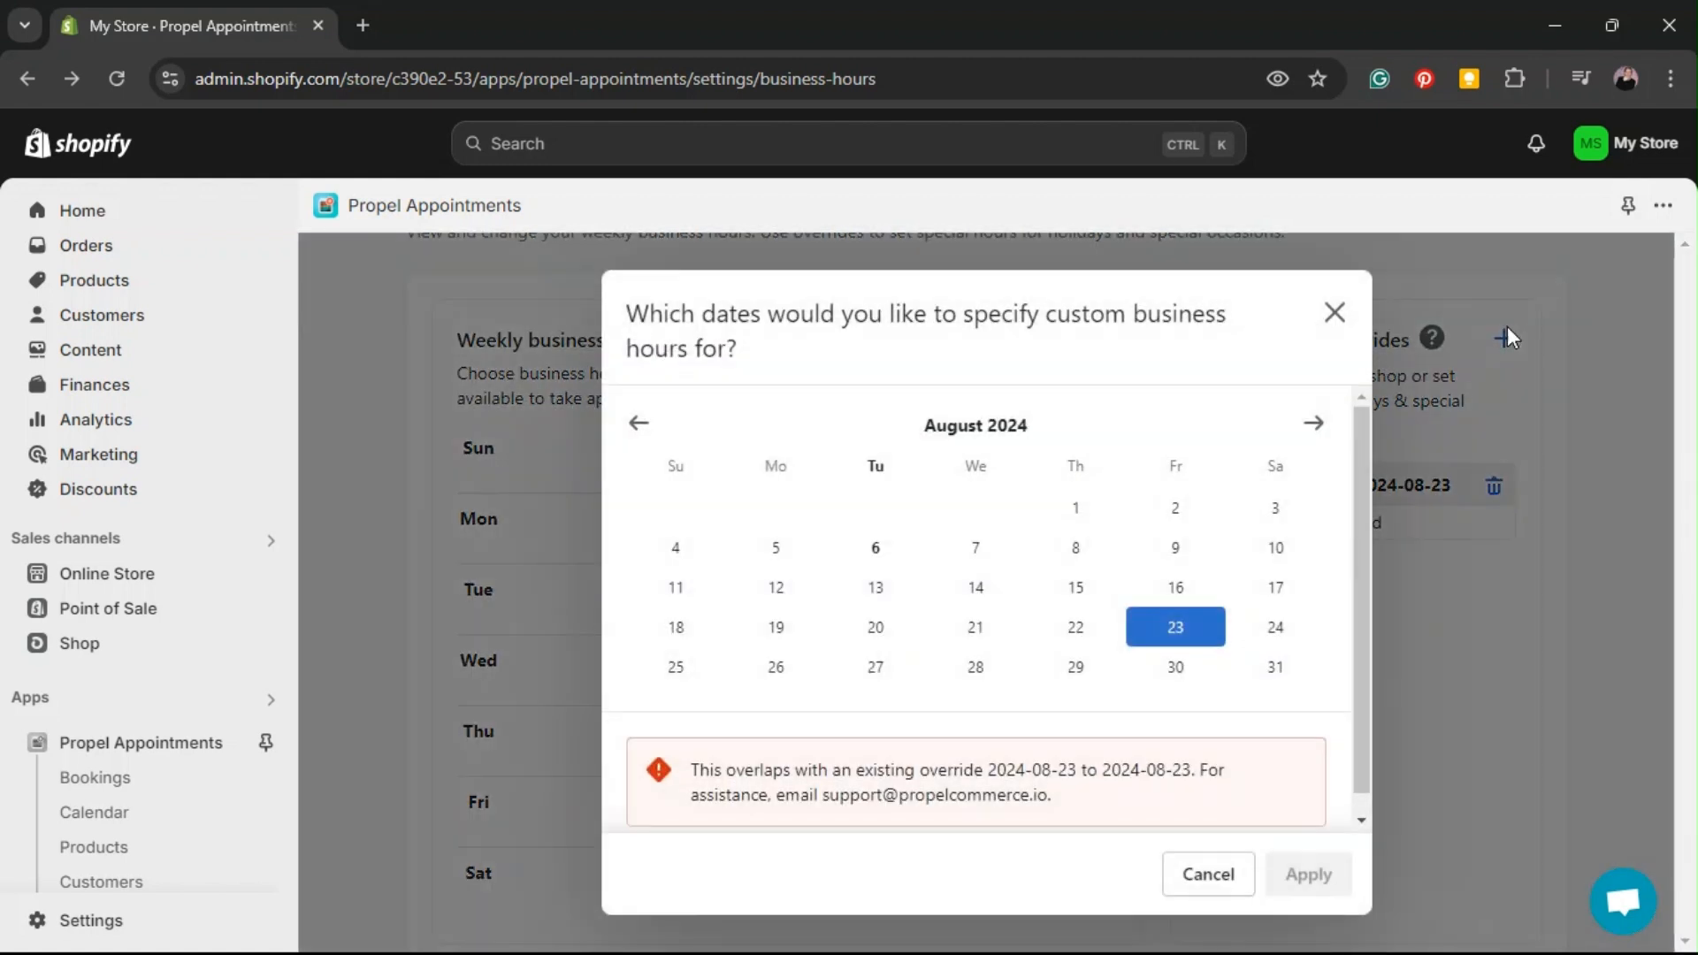
scroll(1149, 504, down, 1)
scroll(1163, 509, up, 1)
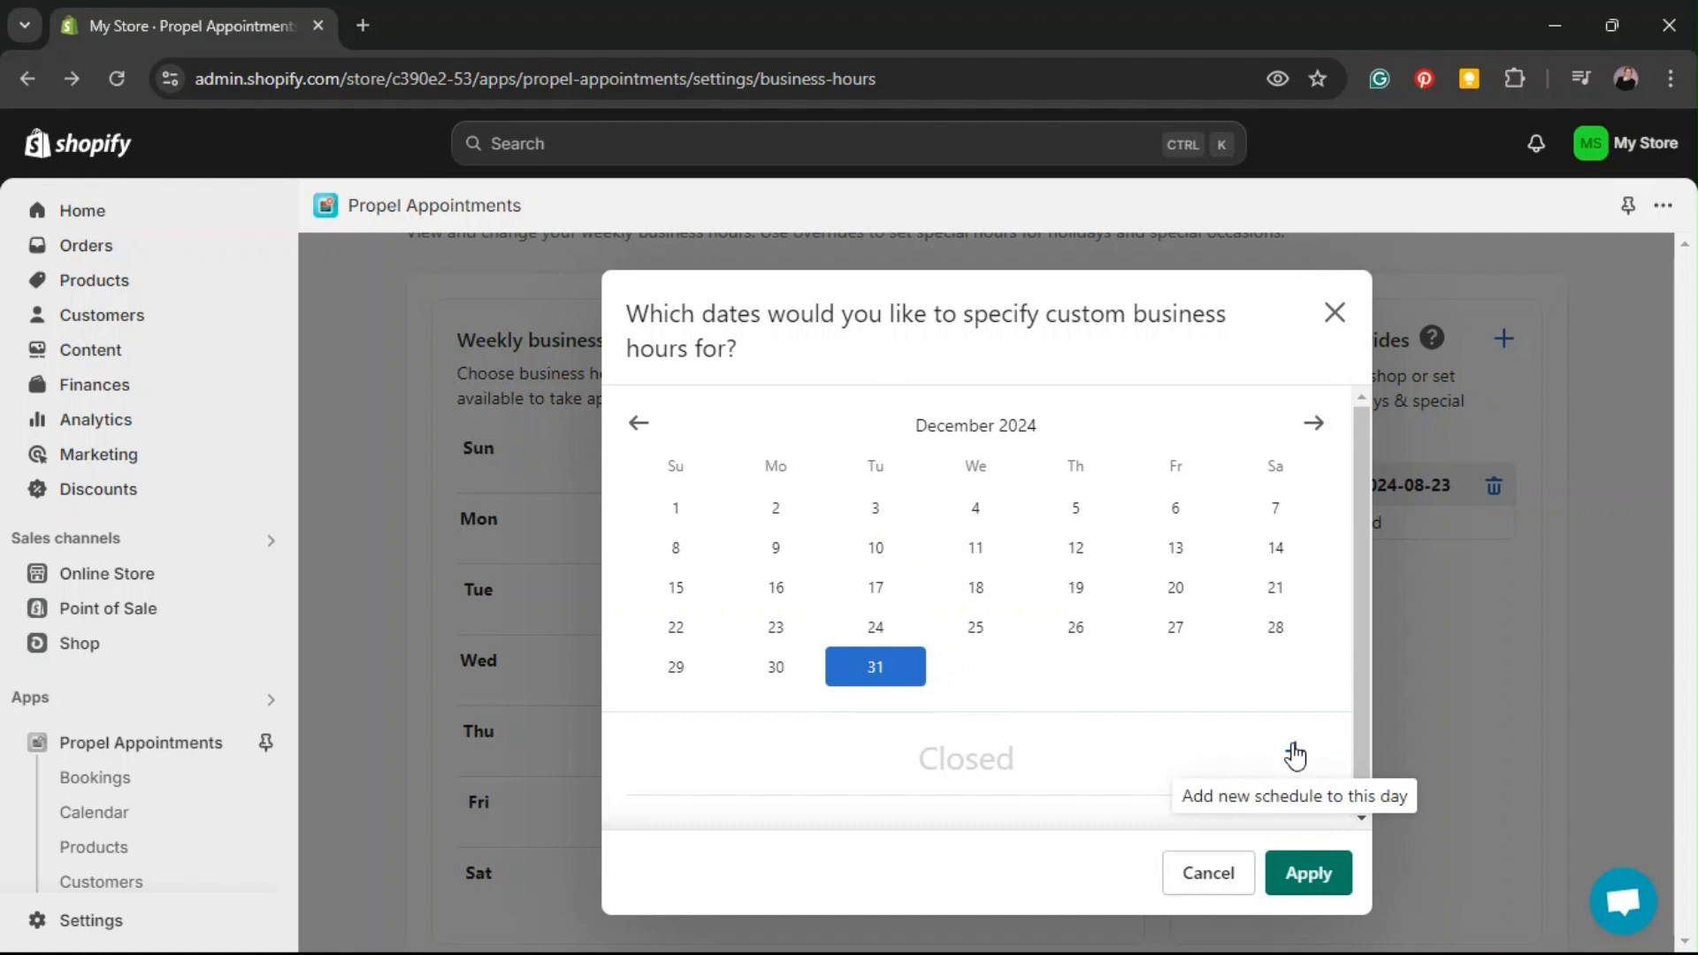
click(1293, 753)
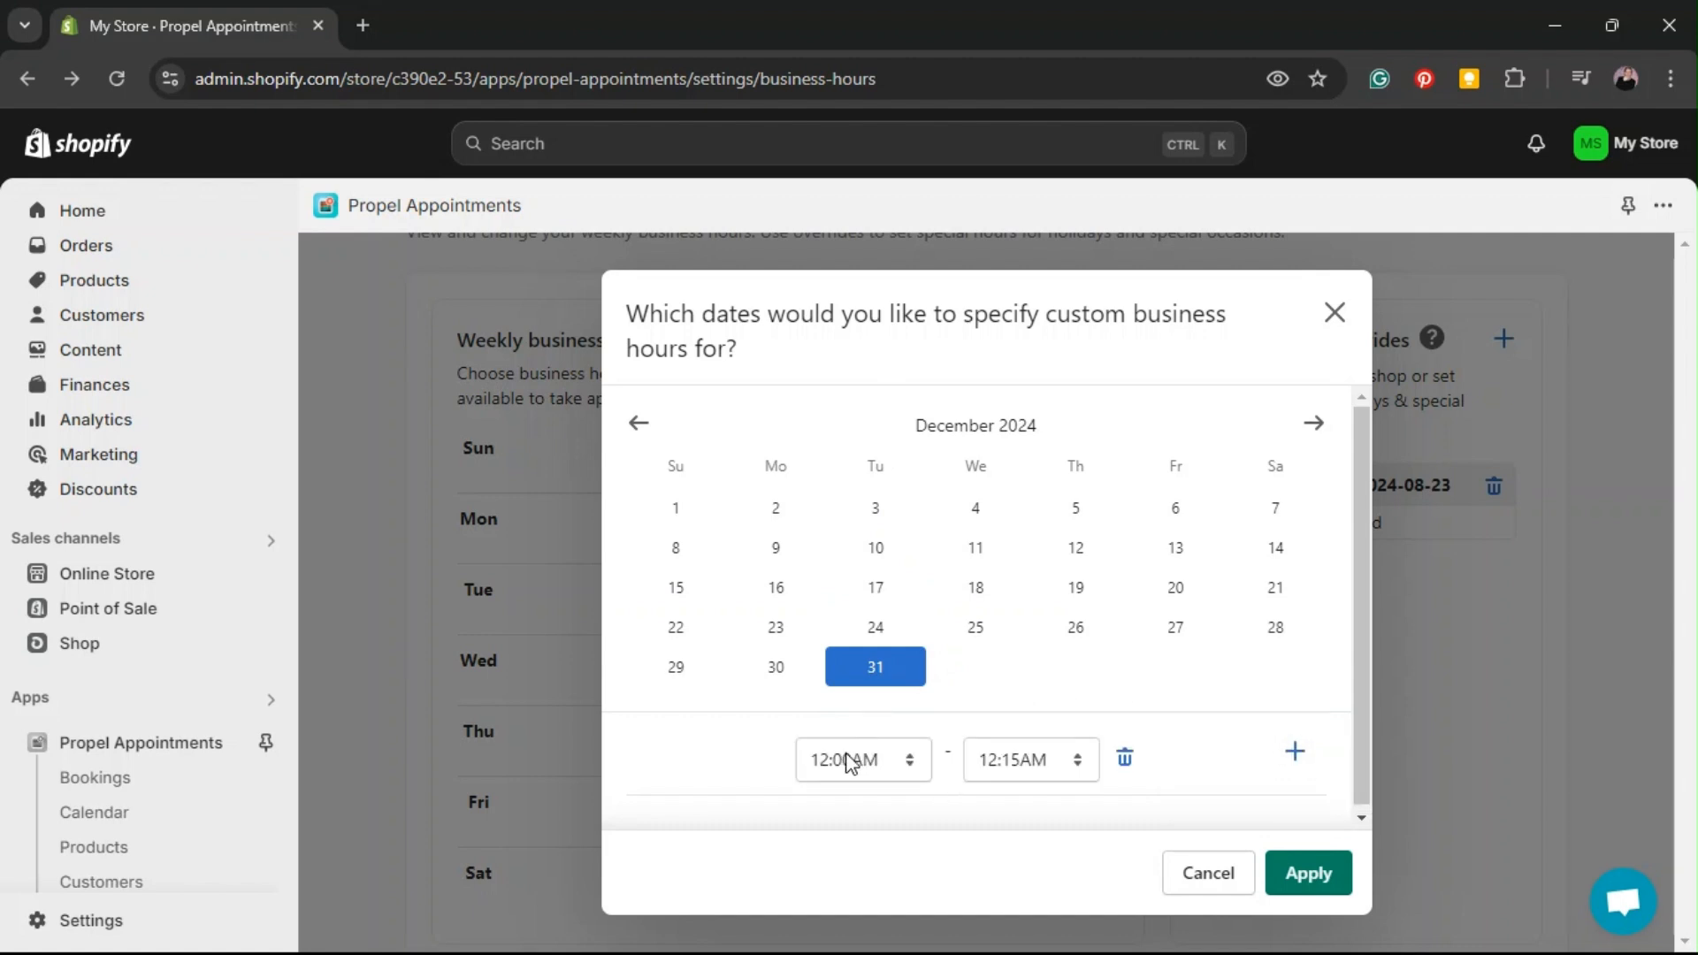
click(882, 766)
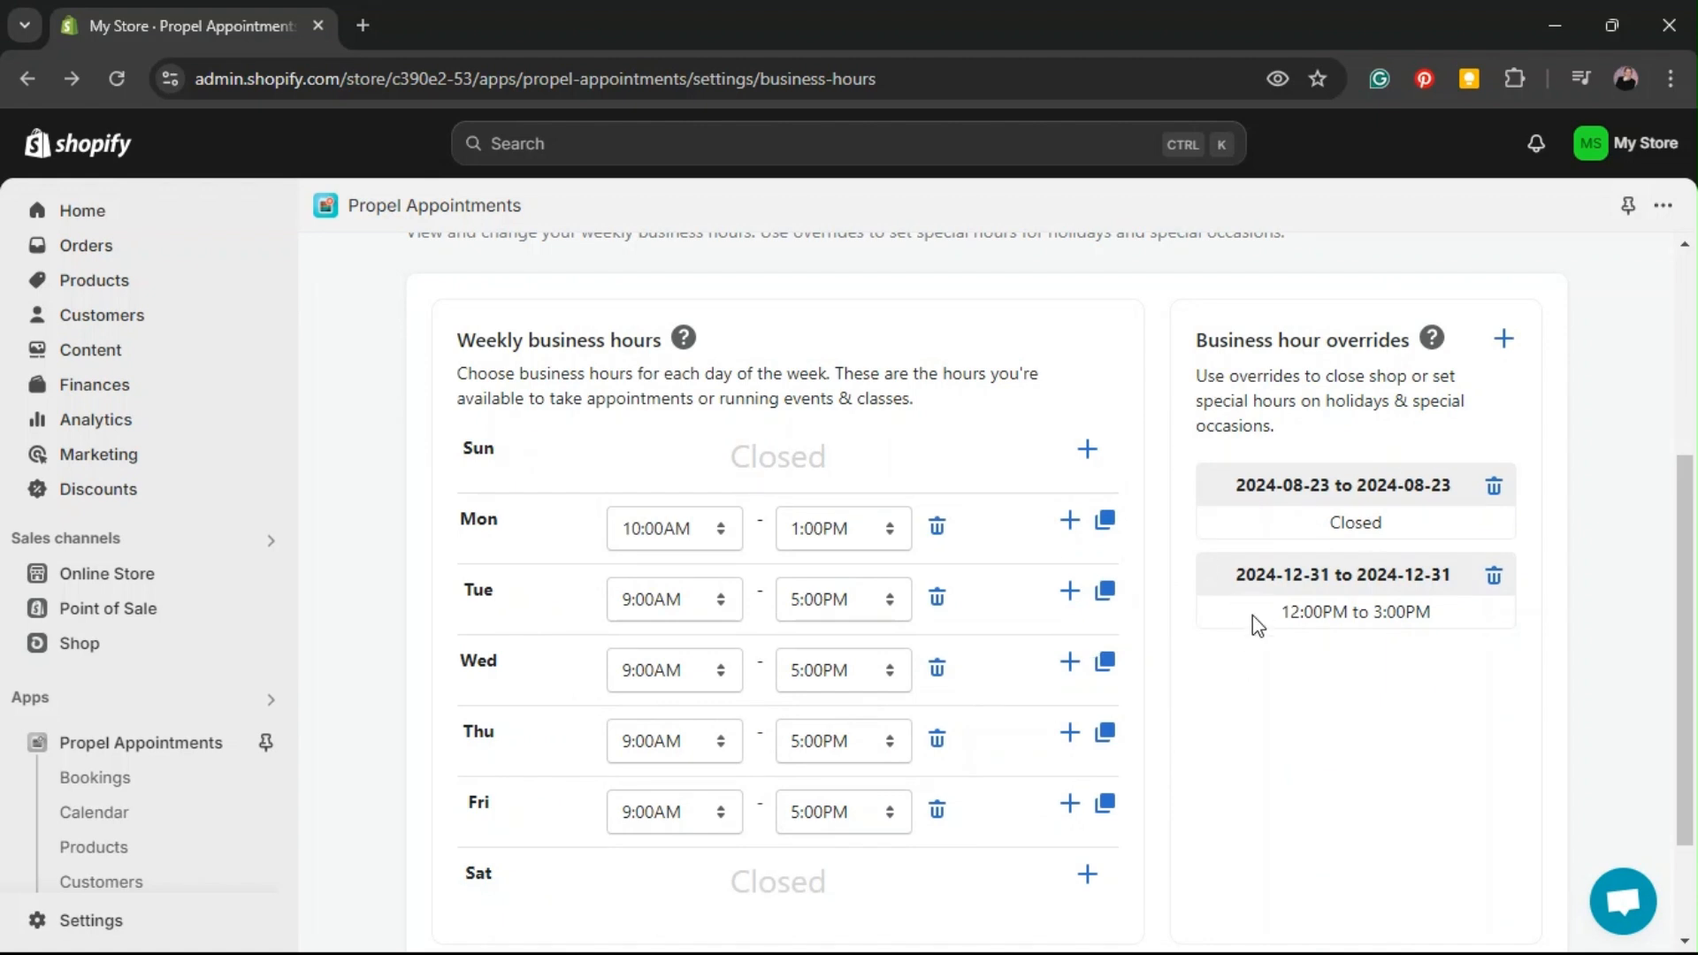
Review the business hours and overrides, and save them to continue to product setup
scroll(1256, 649, down, 2)
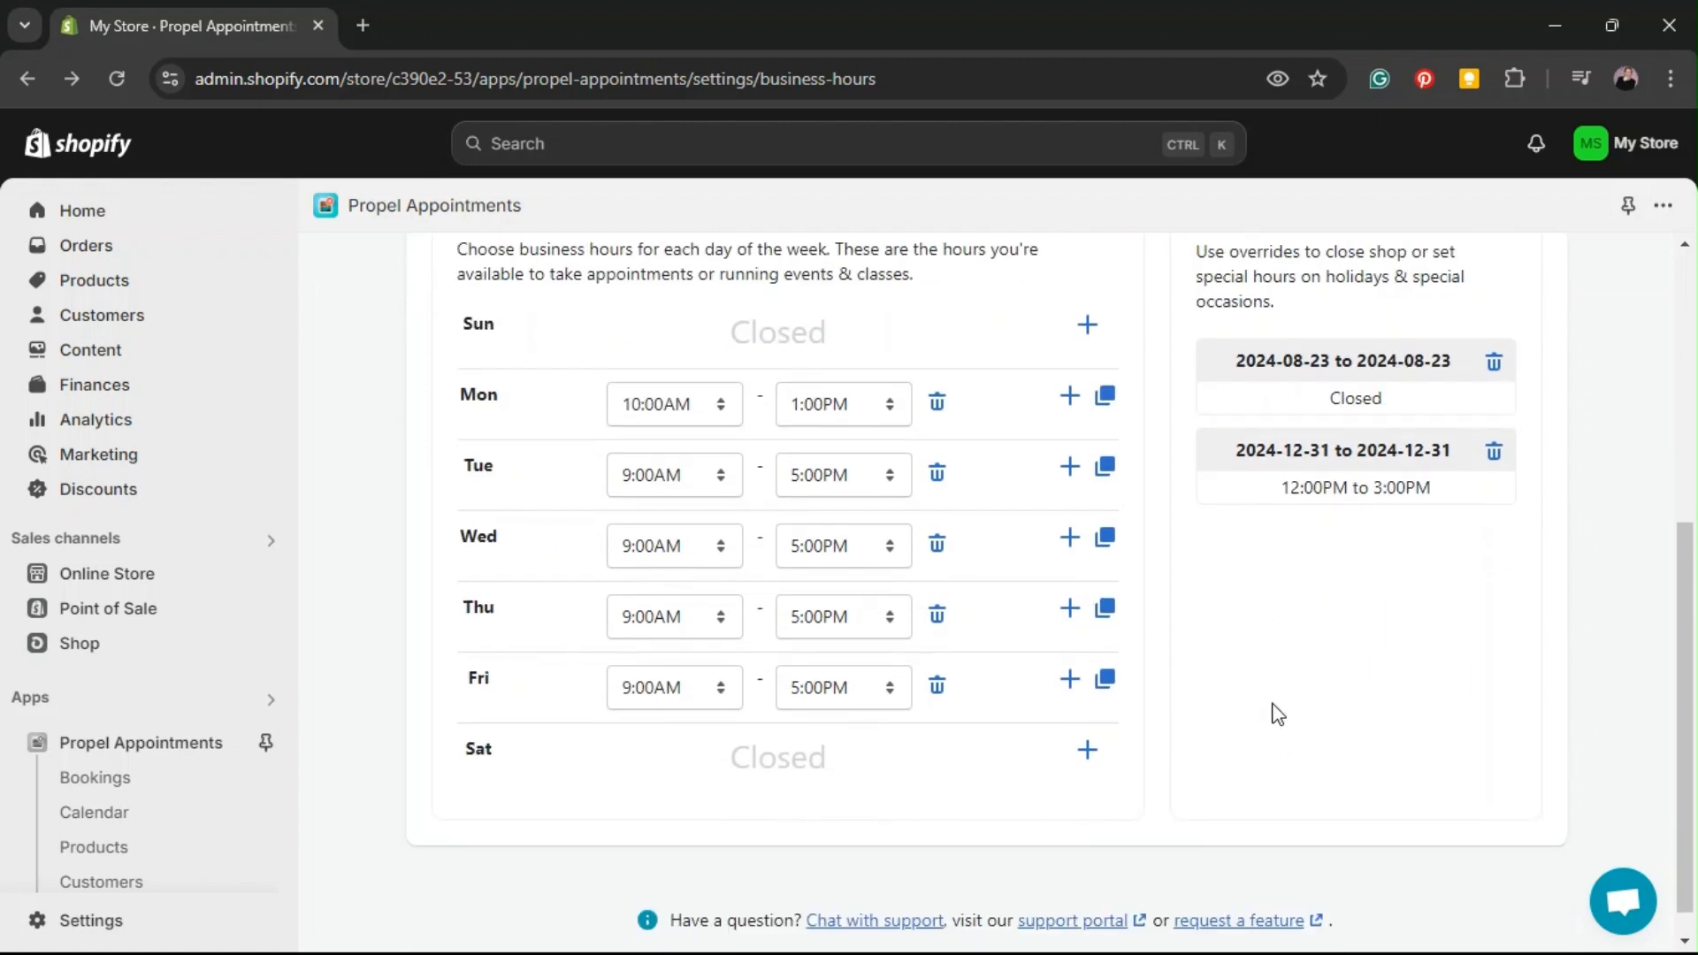
scroll(1273, 707, up, 2)
scroll(863, 730, up, 2)
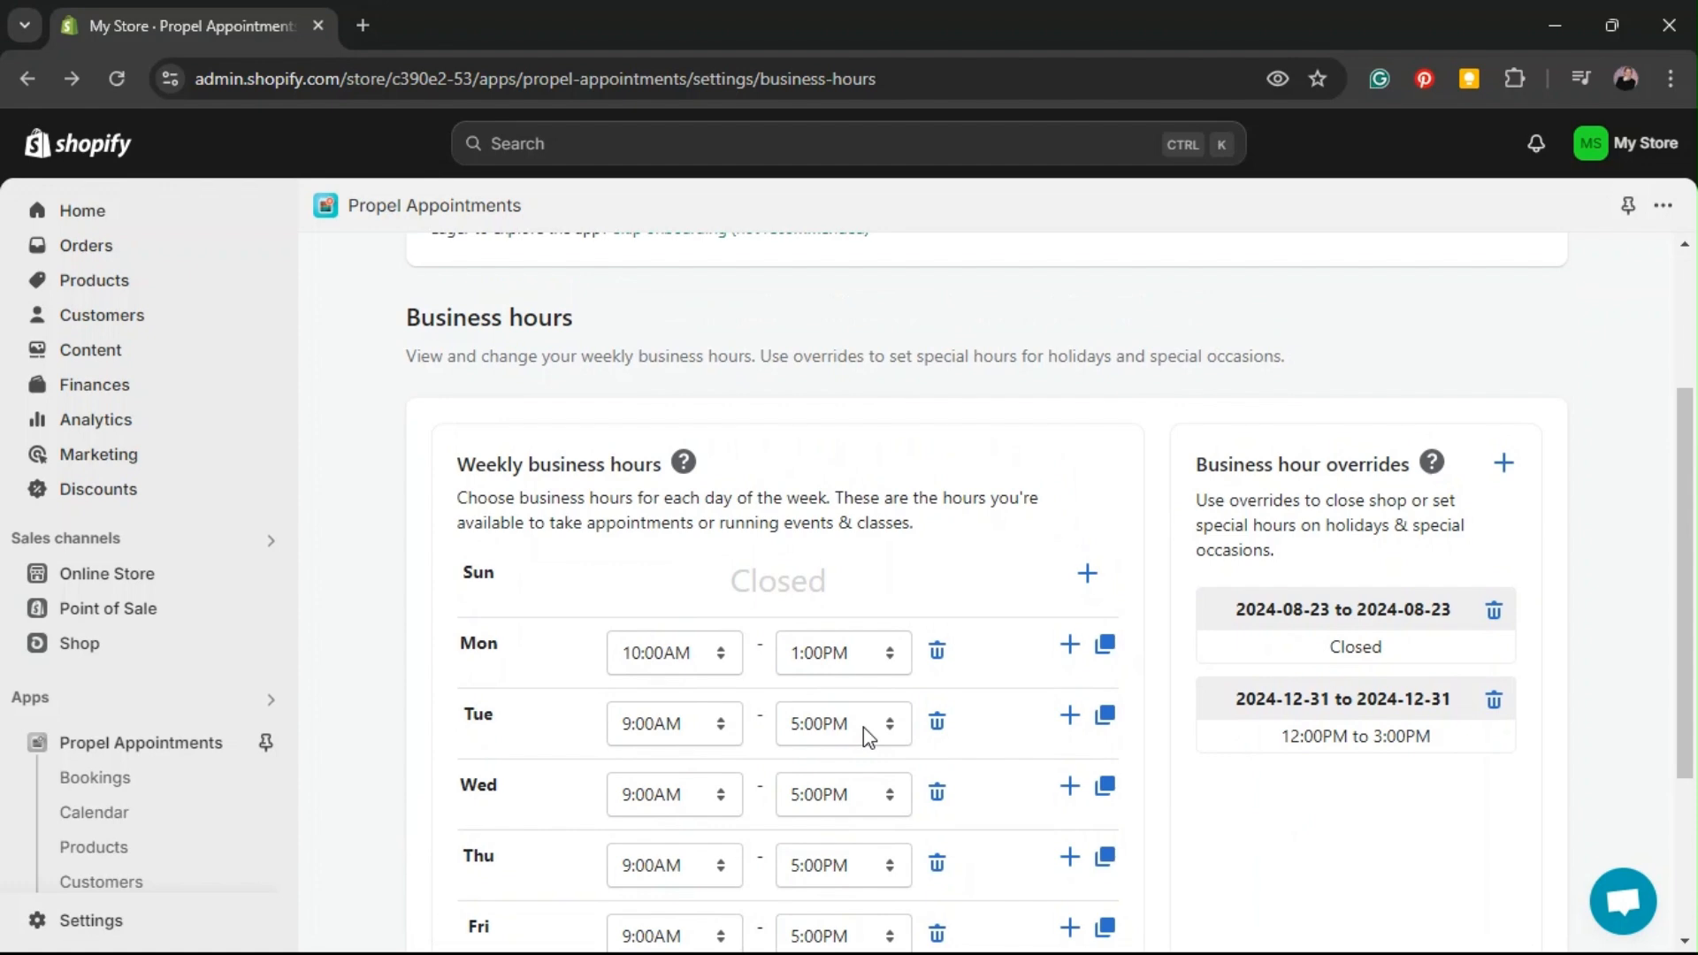
scroll(863, 727, up, 4)
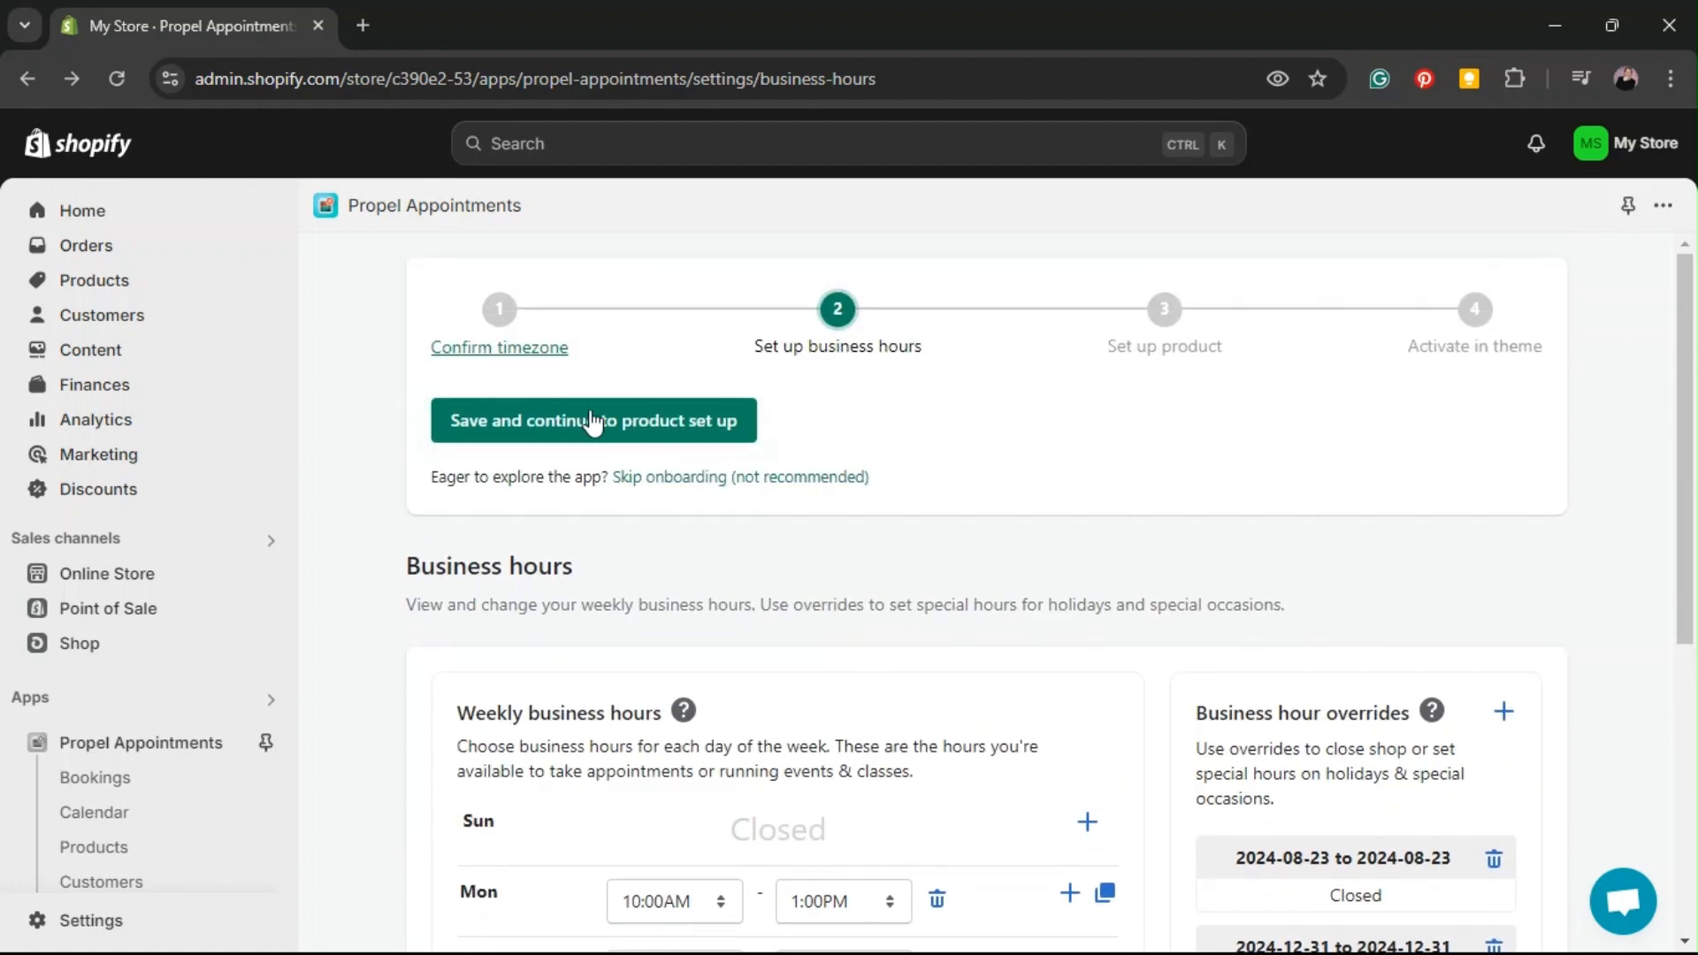
click(631, 434)
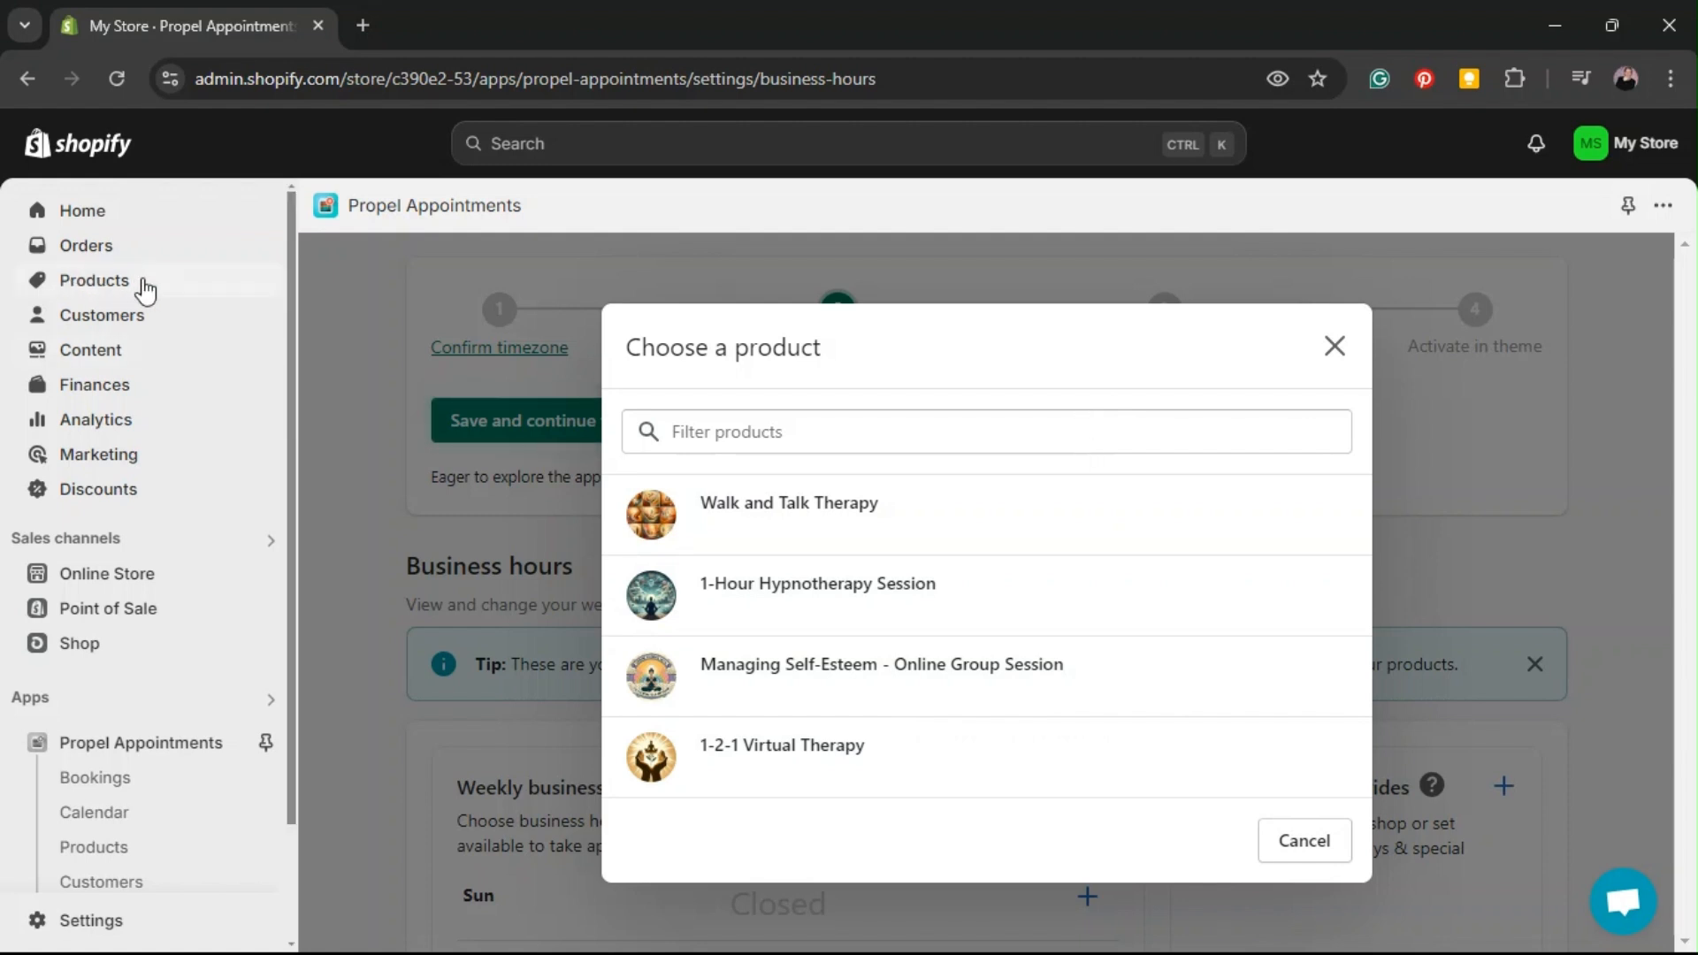
Check the 1-2-1 Virtual Therapy product page in the store, and choose 1-Hour Hypnotherapy Session as the product to set up
click(212, 279)
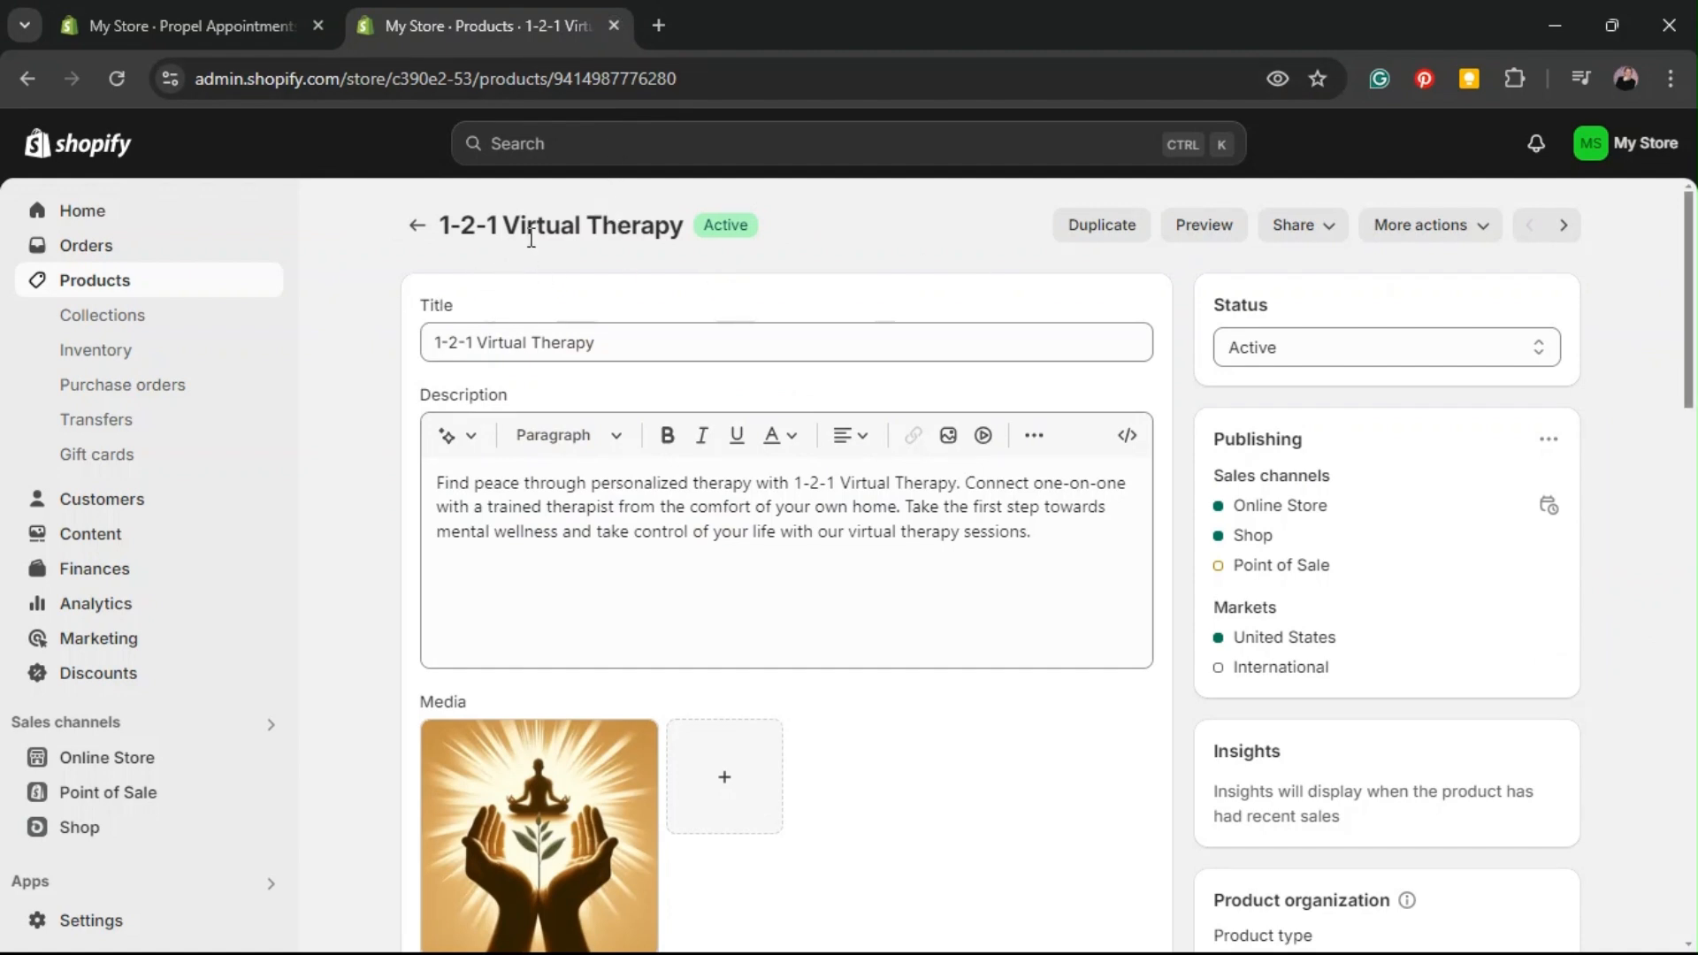
click(613, 25)
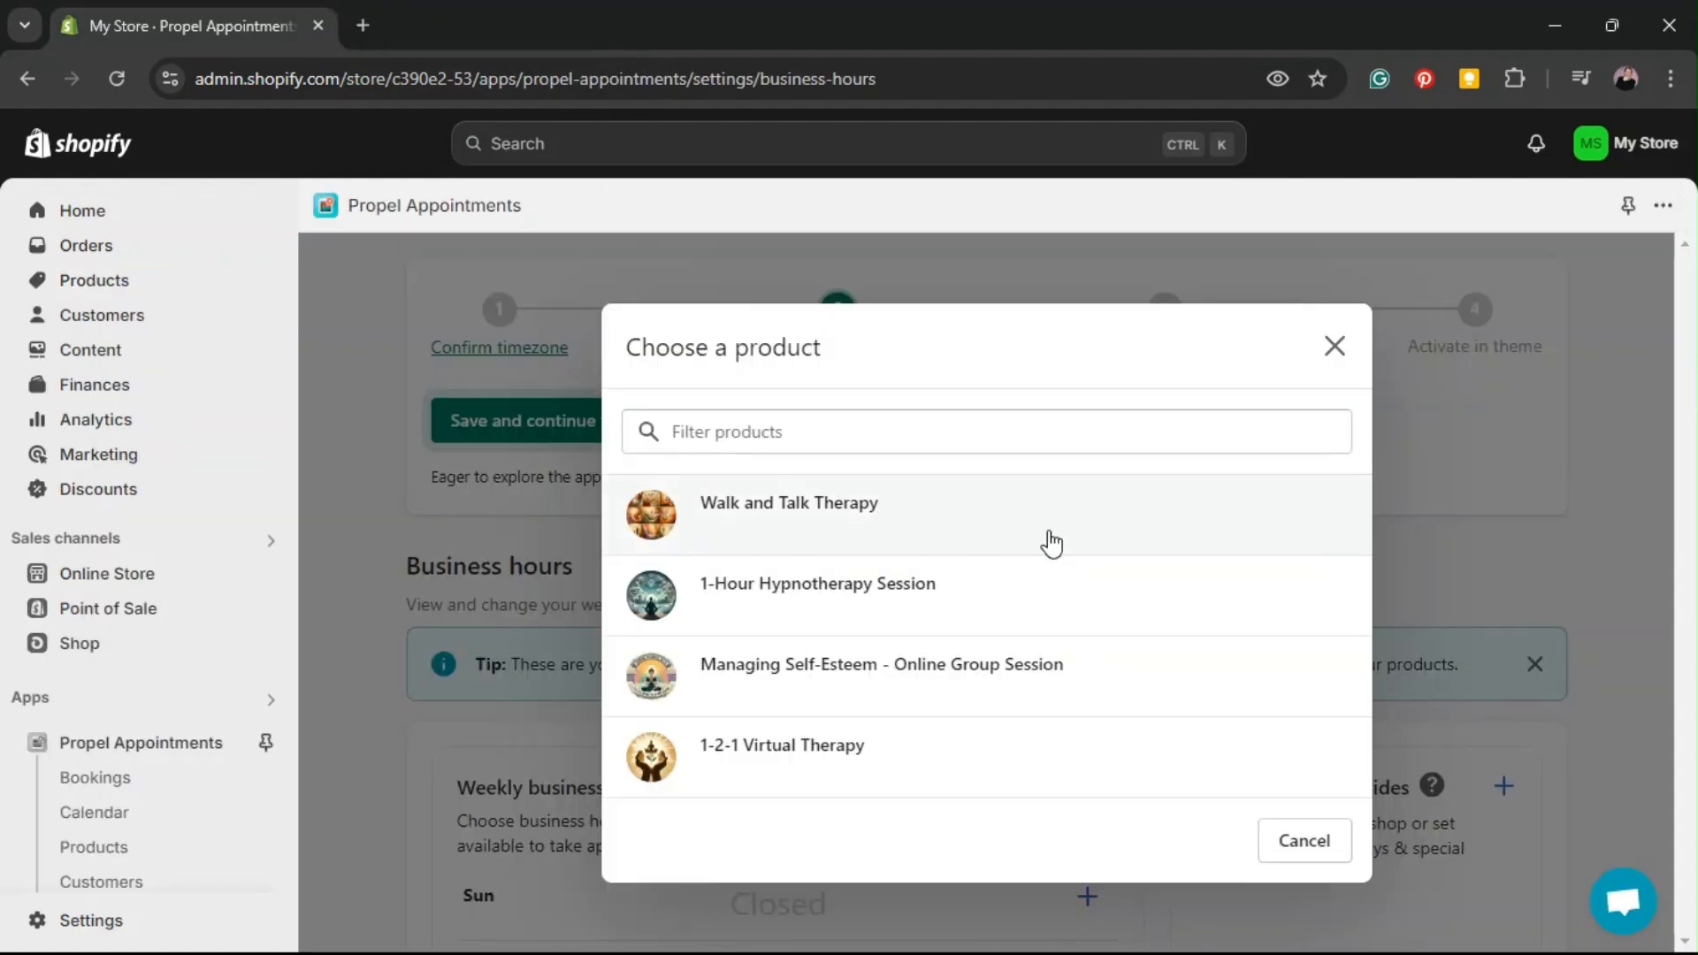
click(991, 607)
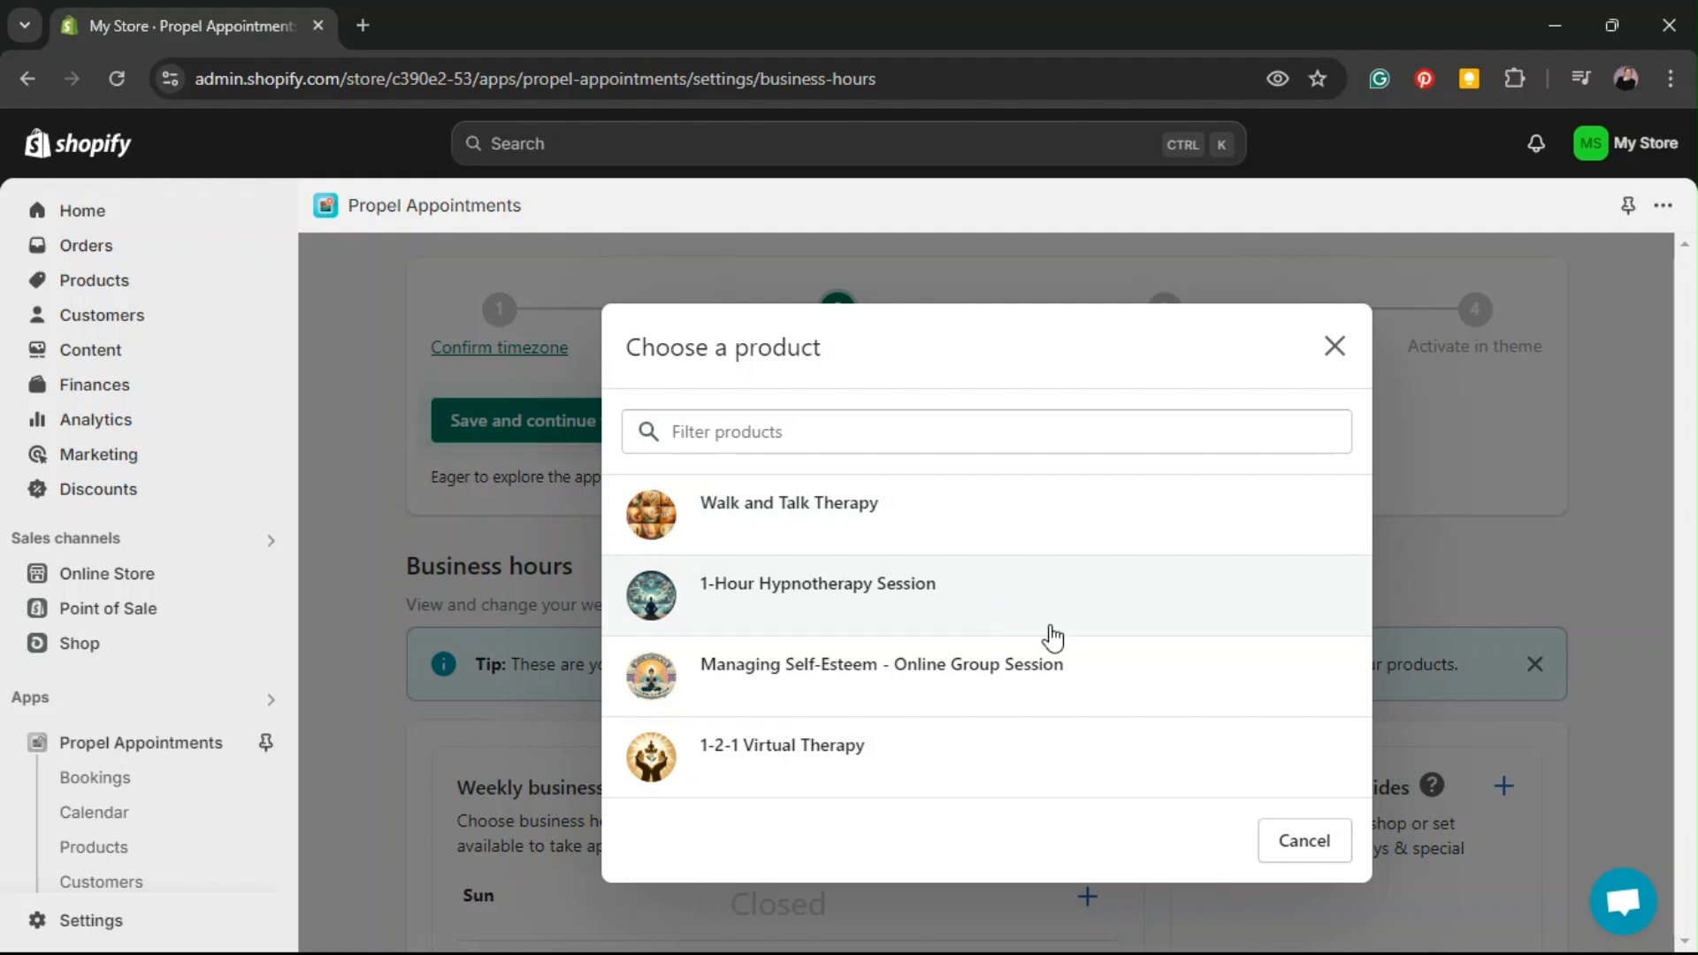
Set the duration of the 1-Hour Hypnotherapy Session to 1 hour 0 minutes
scroll(586, 584, down, 4)
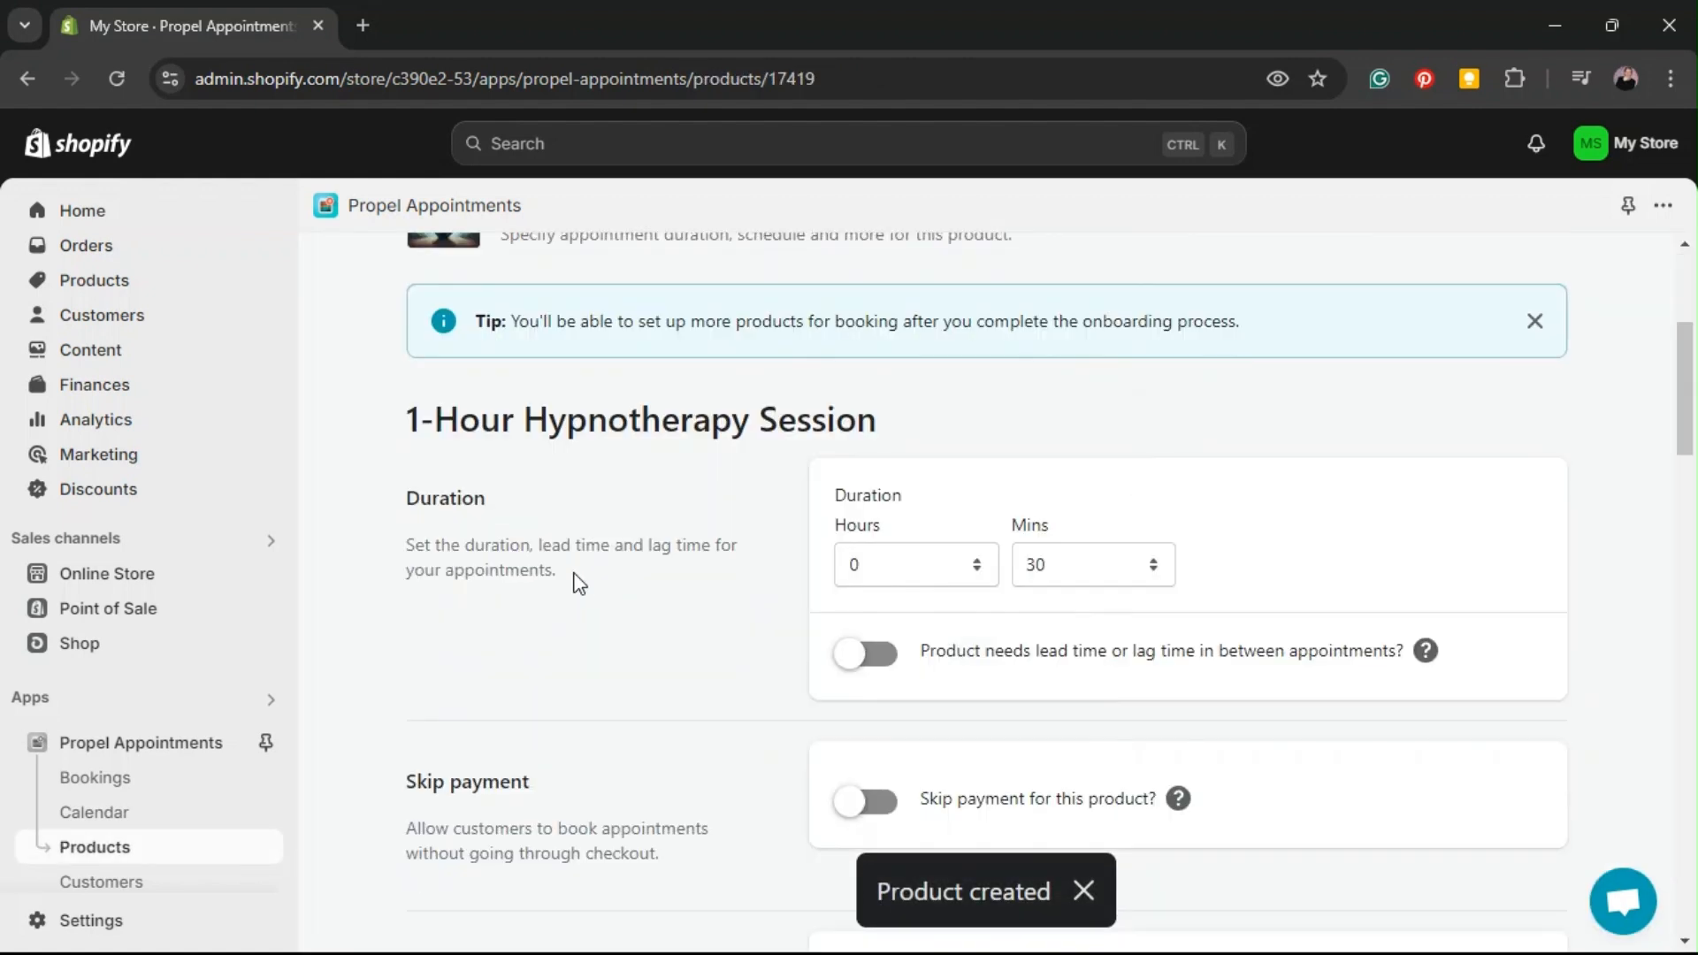
click(1150, 564)
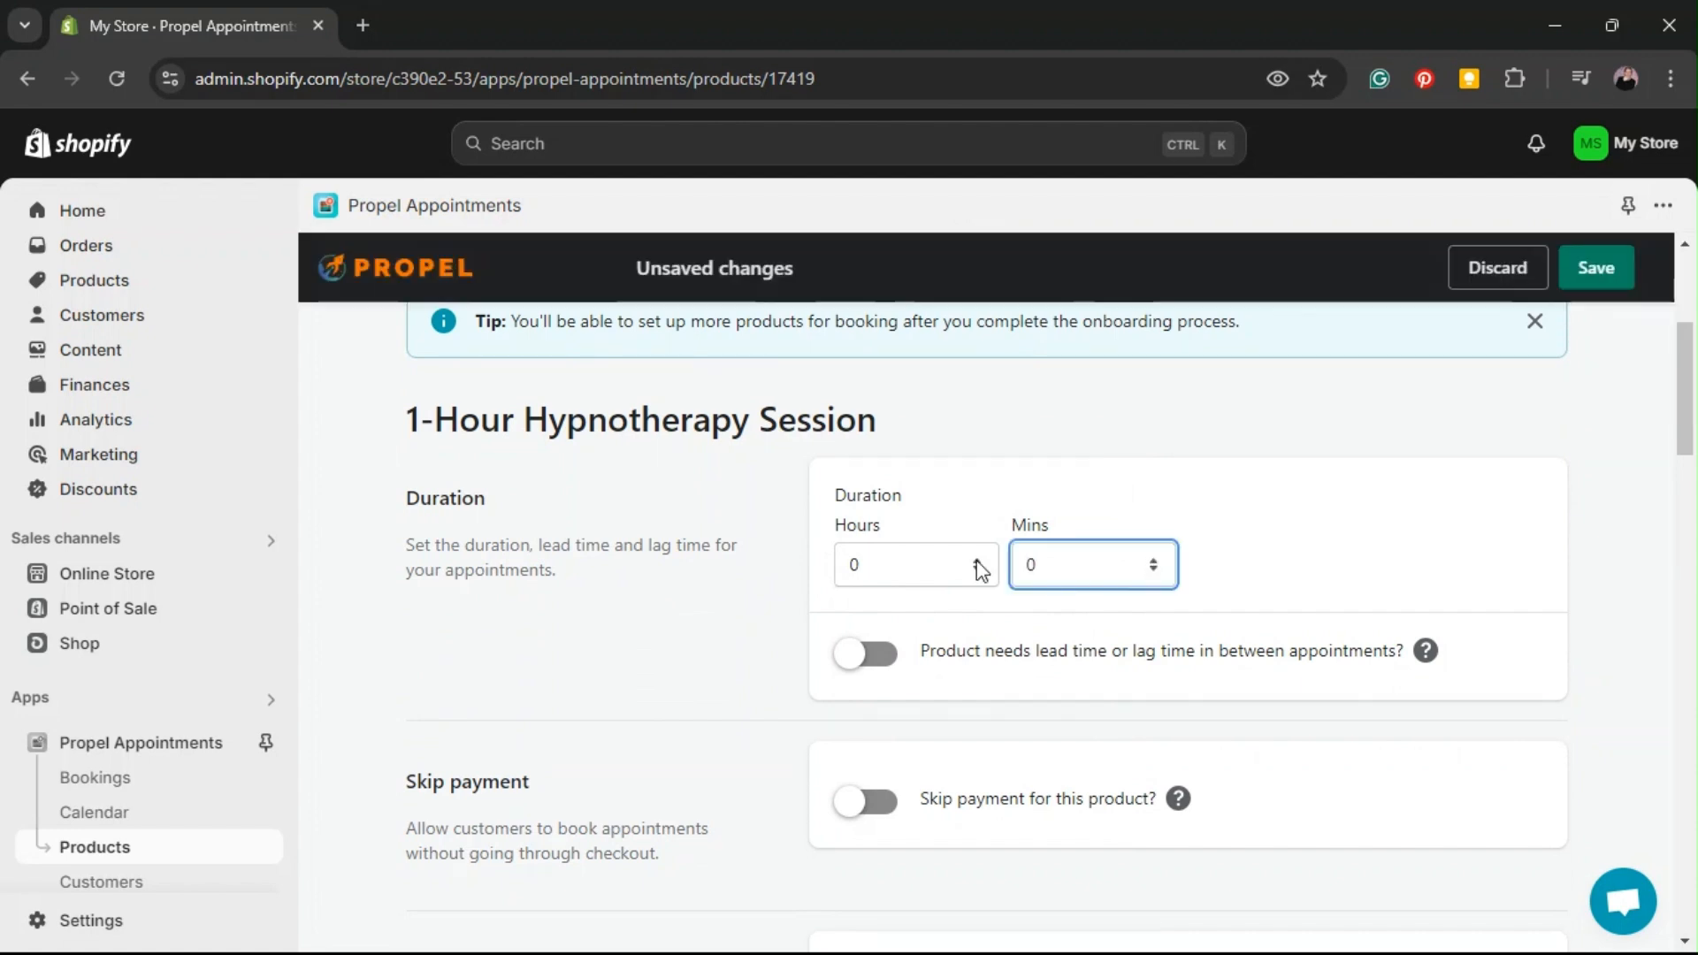
click(978, 566)
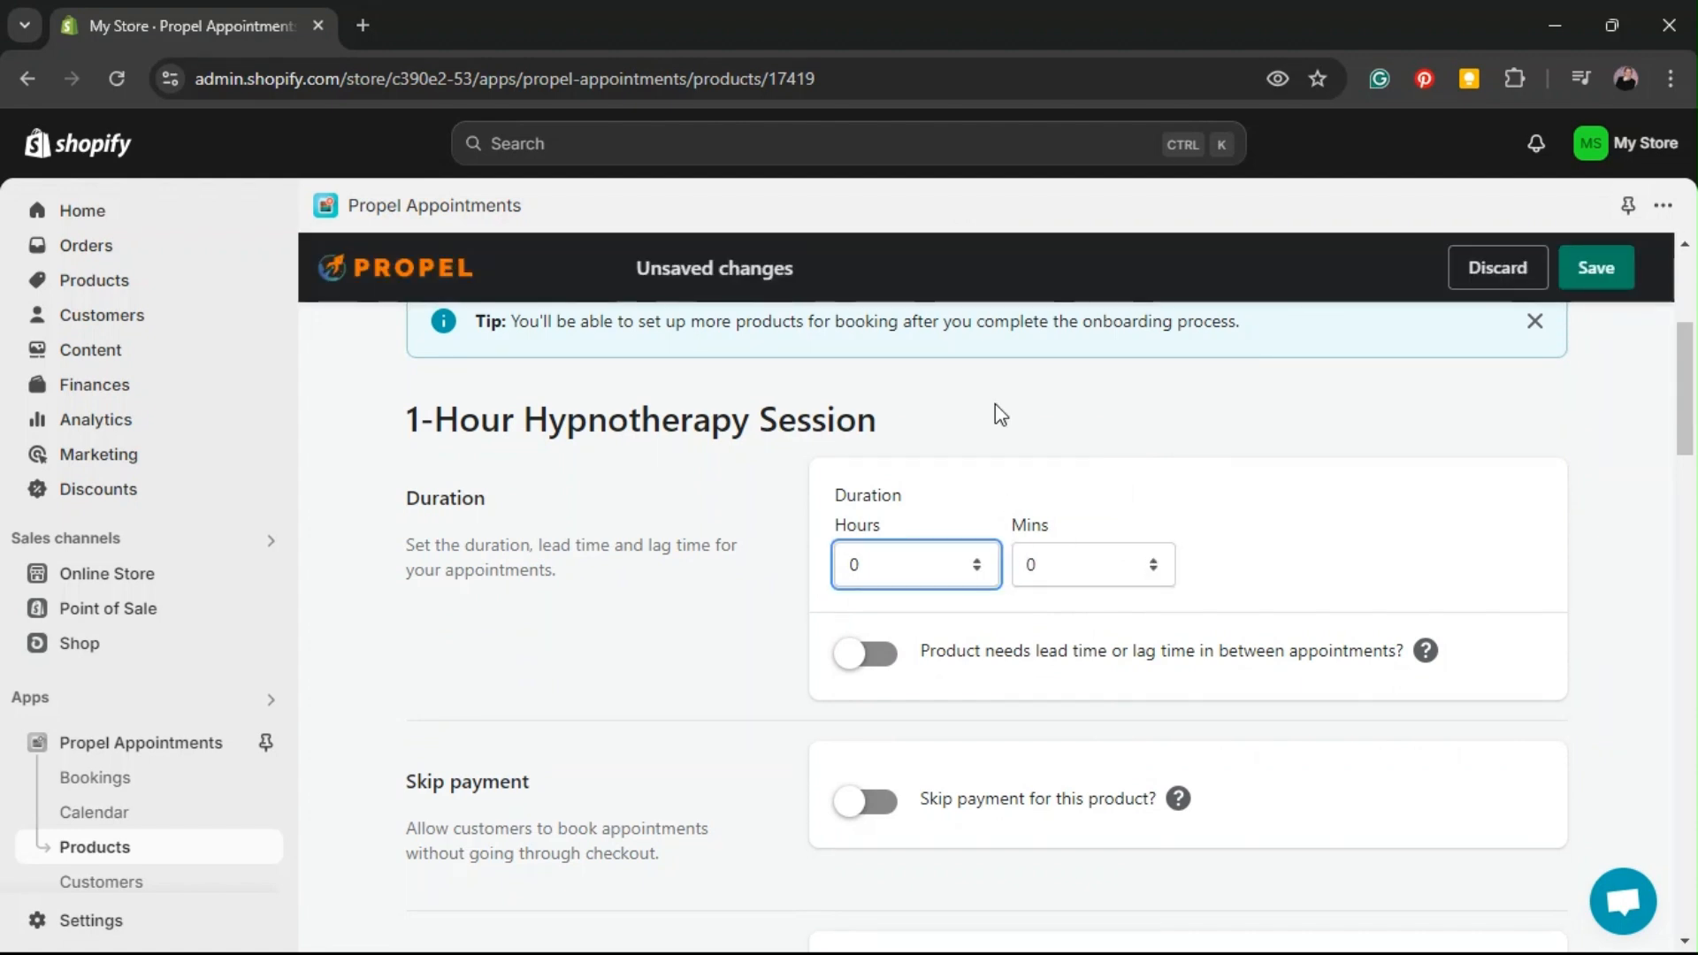
key(Up)
click(1280, 475)
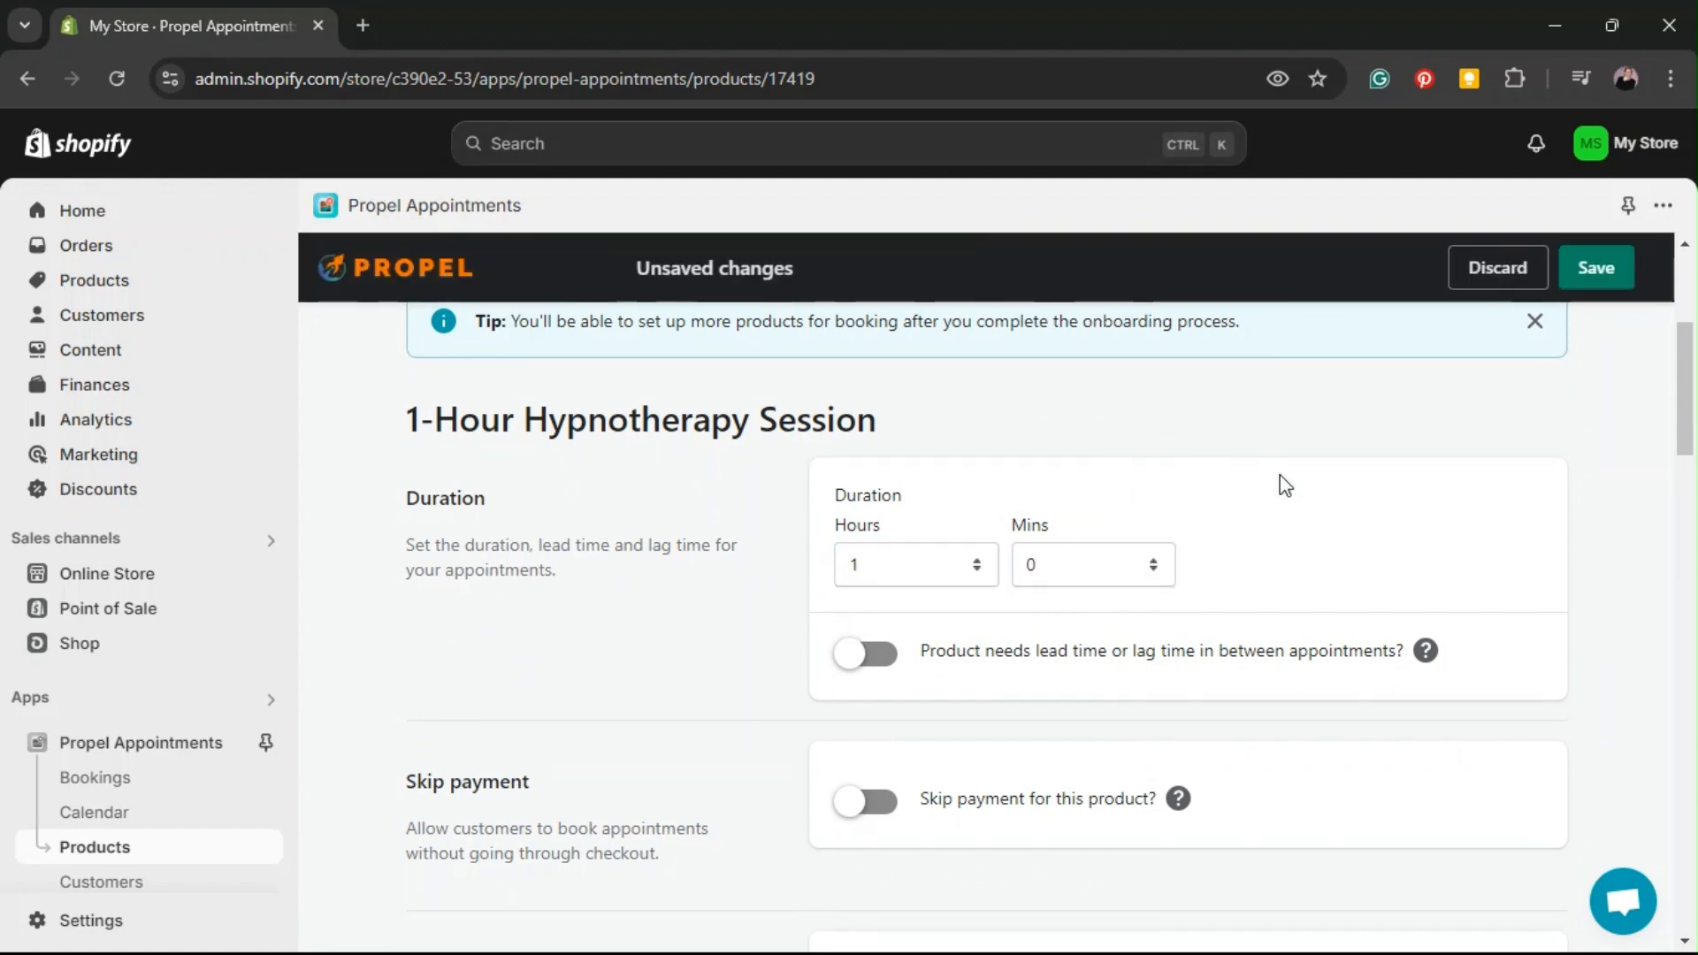
Enable lead and lag time between appointments, setting both to 0 hours 10 minutes
drag(1025, 658, 1399, 654)
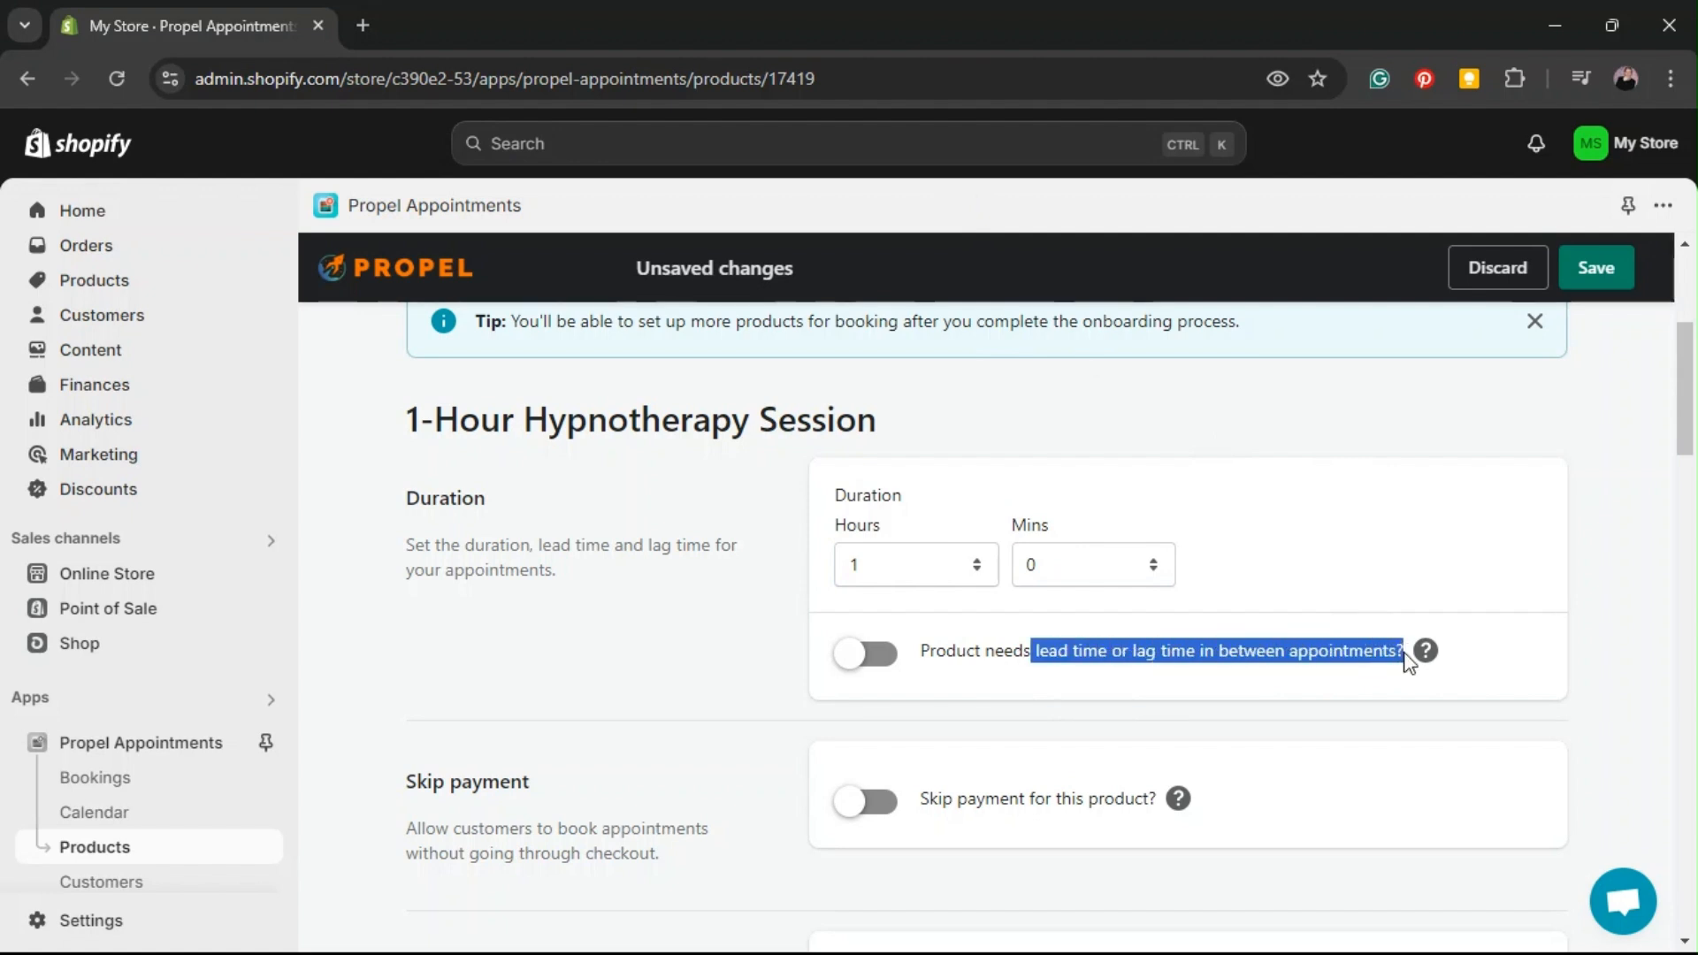
click(1356, 587)
click(890, 658)
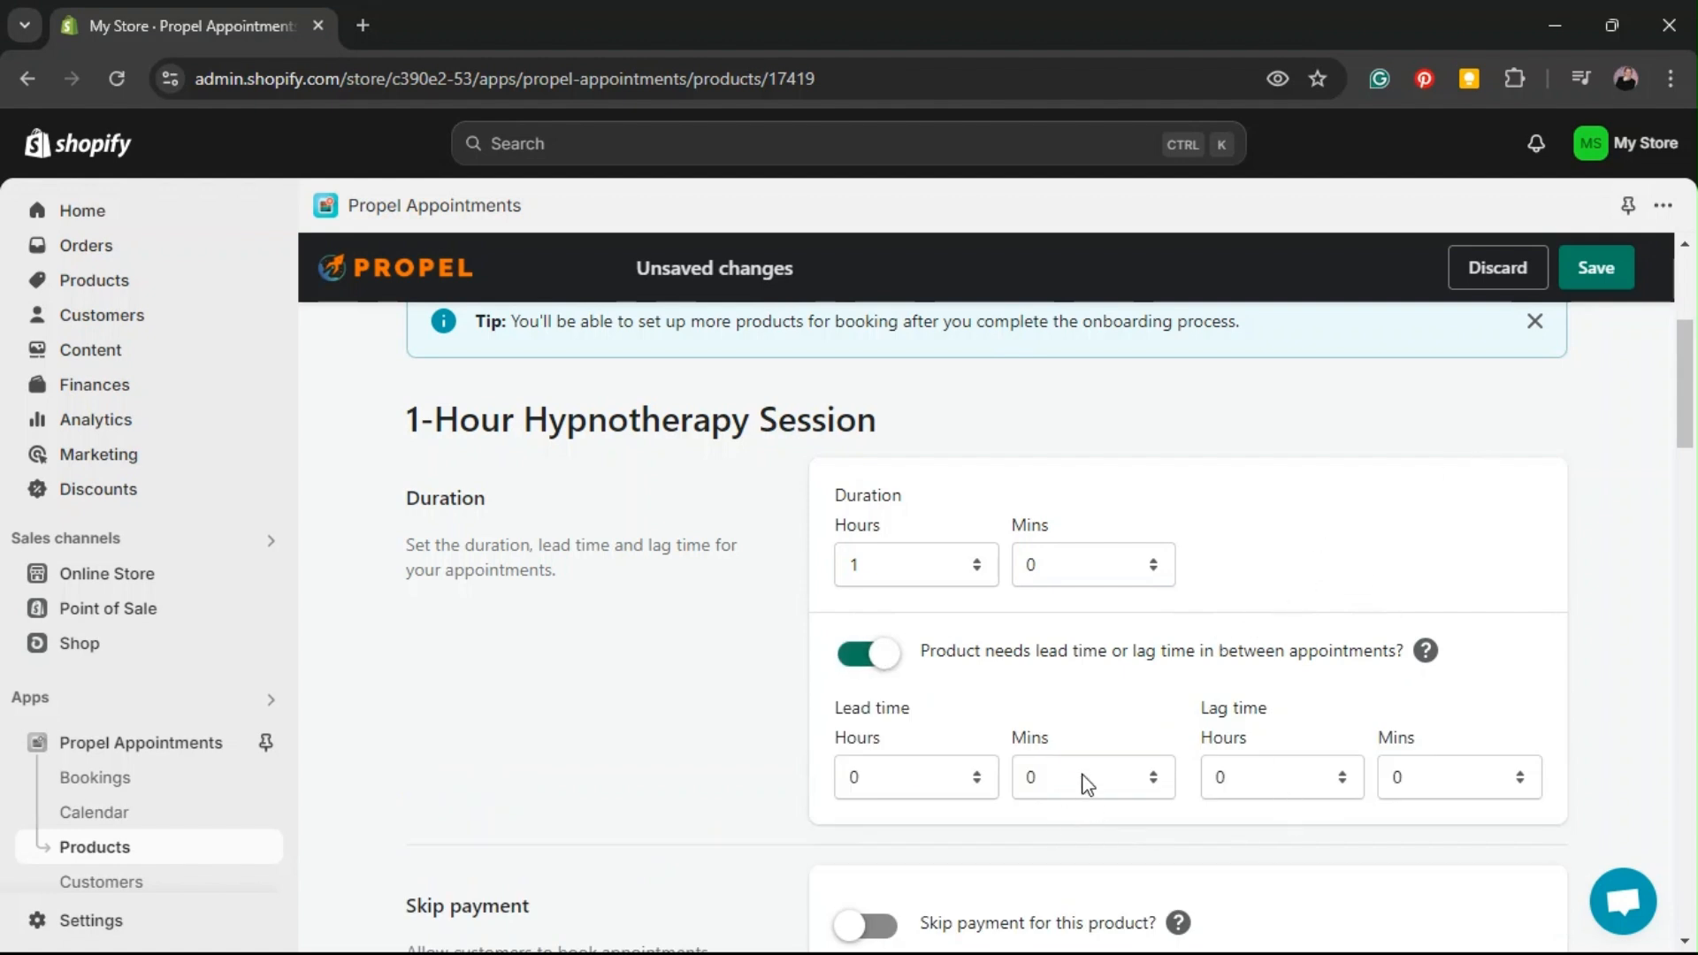
click(1160, 781)
text(1)
click(1303, 776)
text(10)
click(1527, 697)
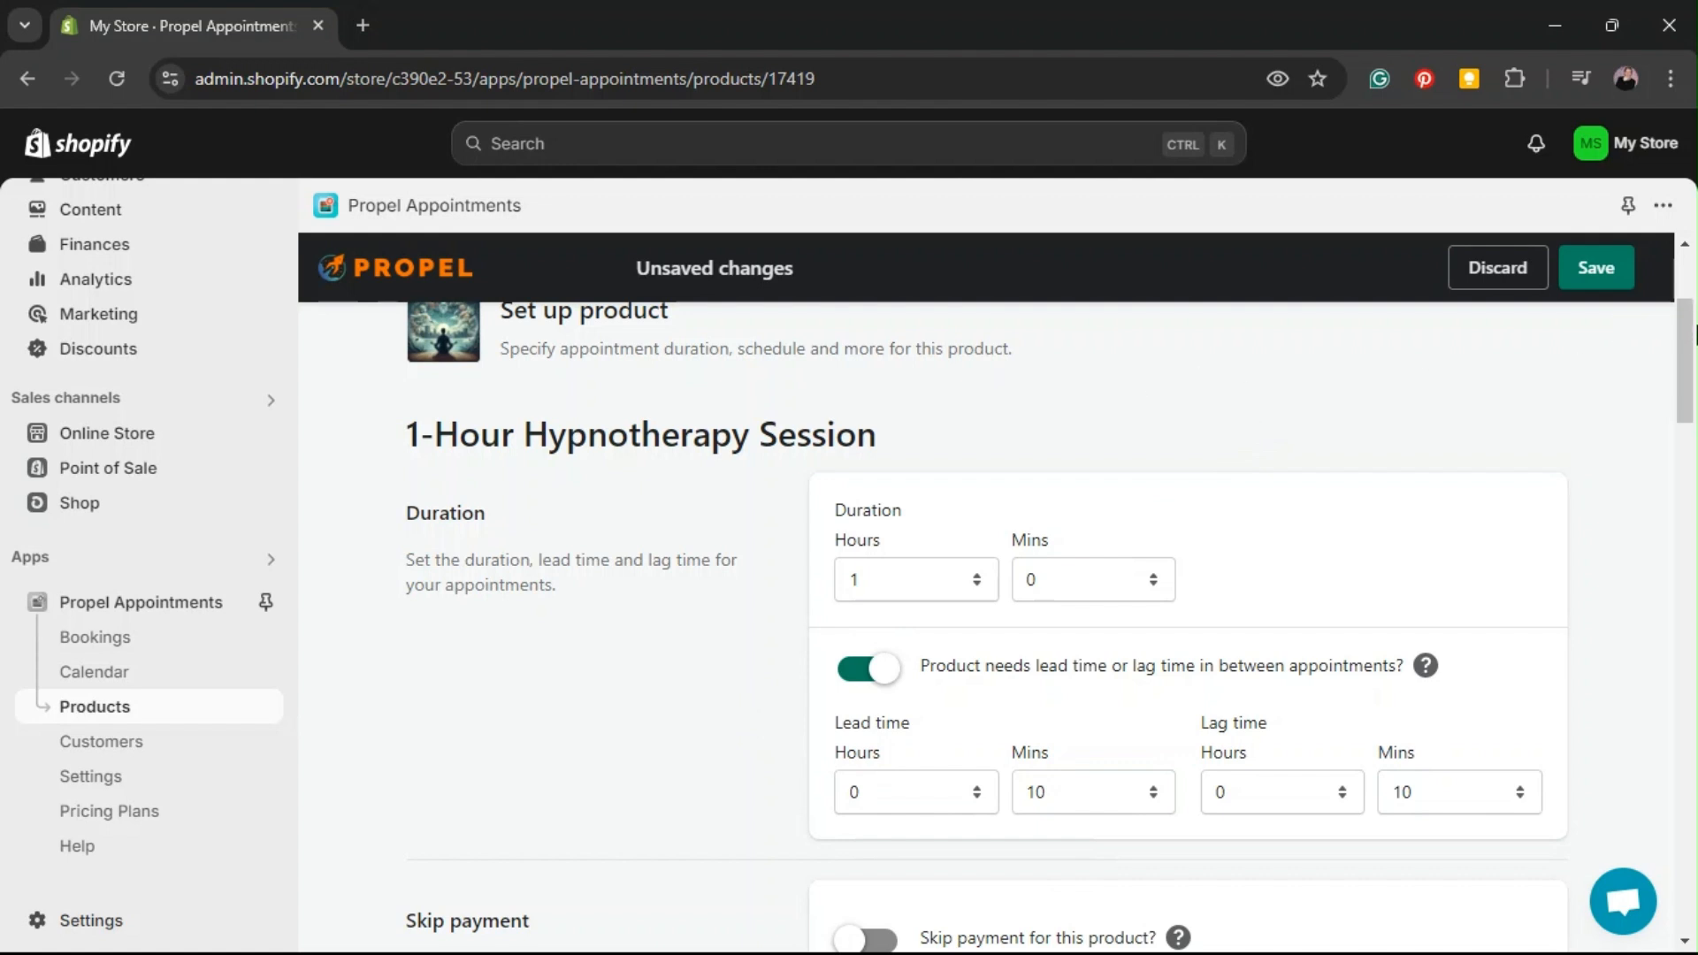
Turn on skip payment for this product and read the option requiring a phone number when customers book
scroll(1653, 455, down, 4)
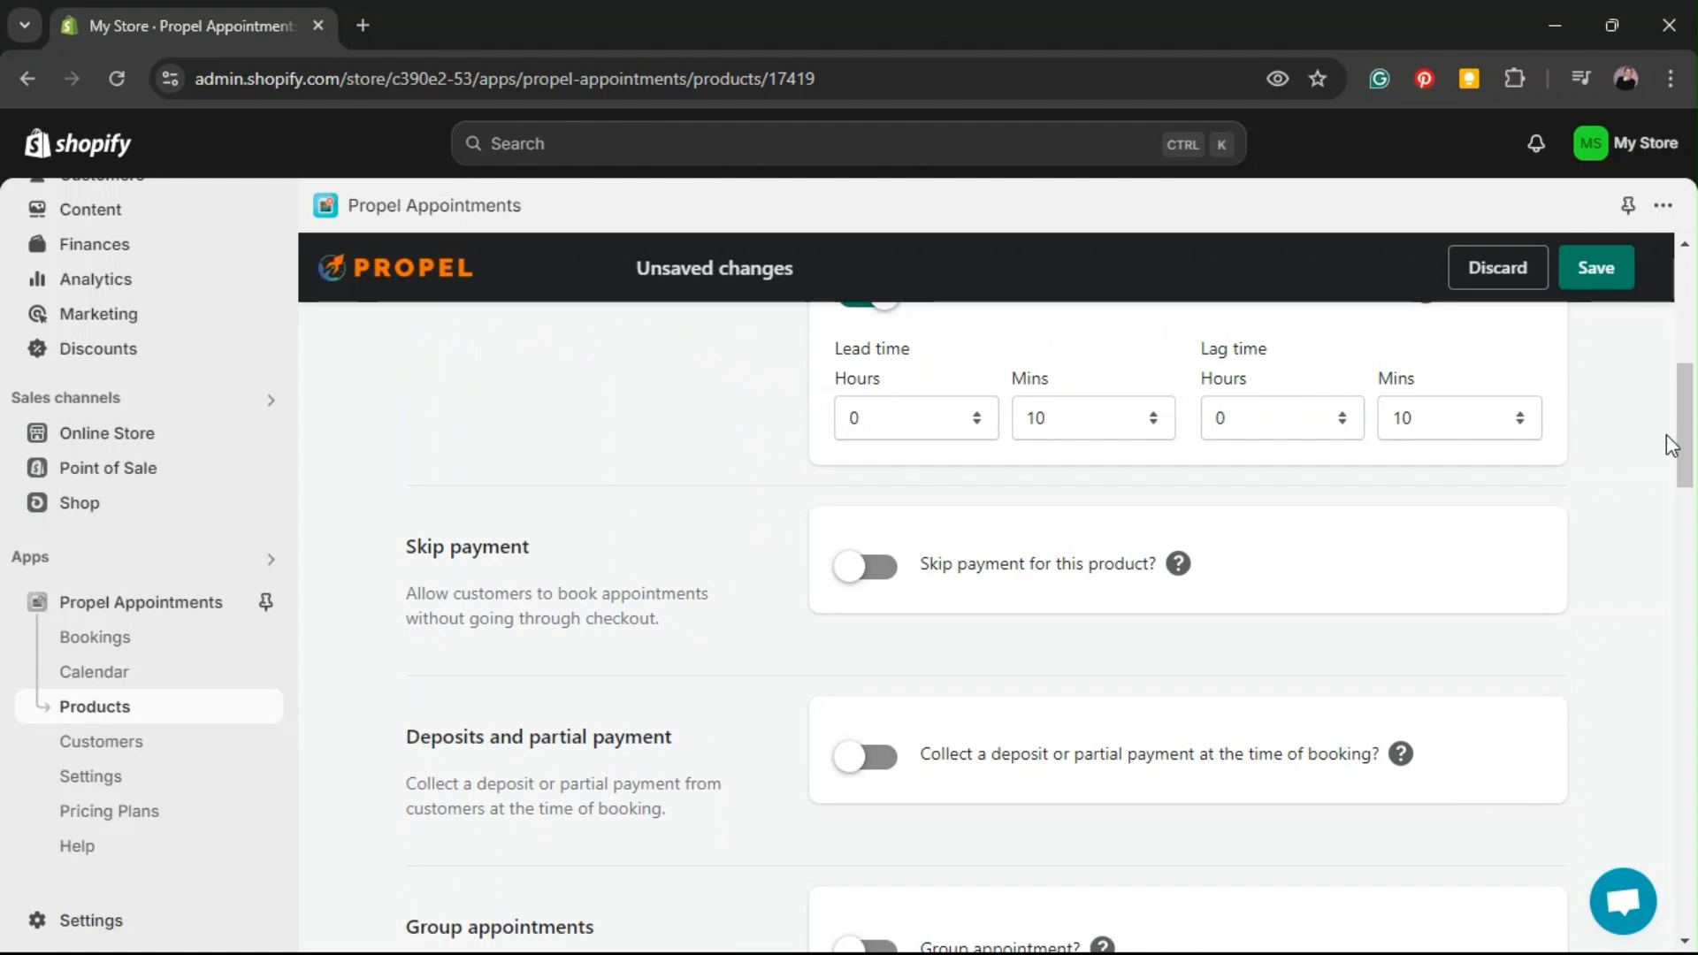
drag(1684, 406, 1695, 415)
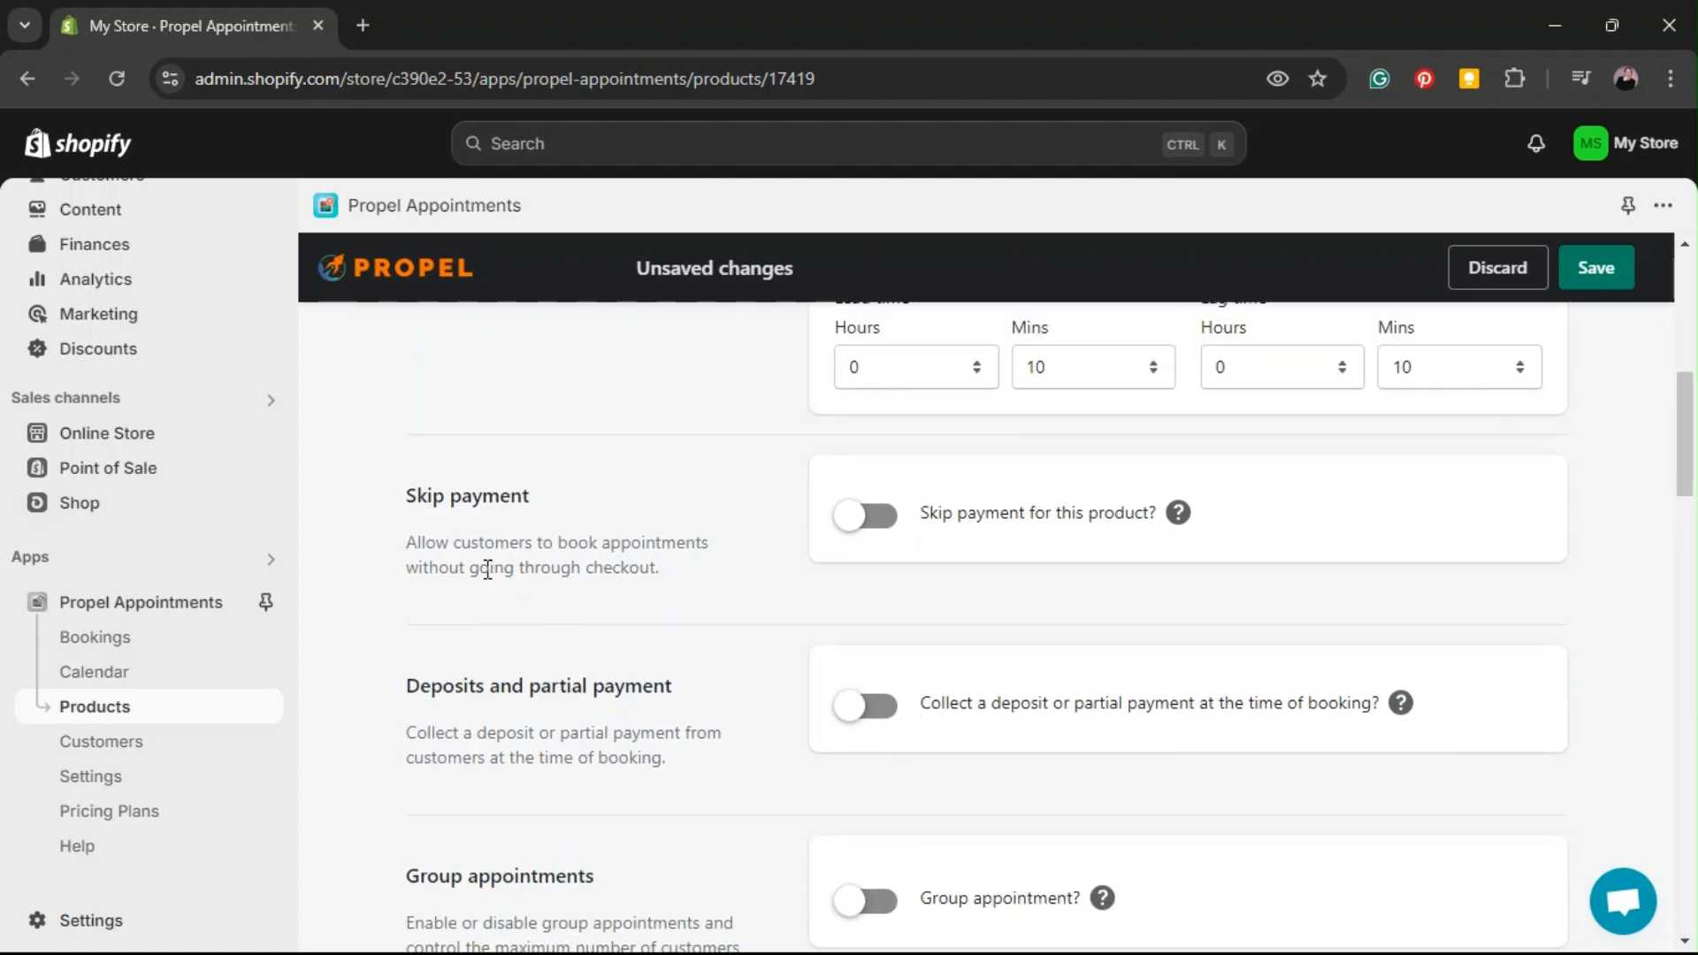
click(871, 517)
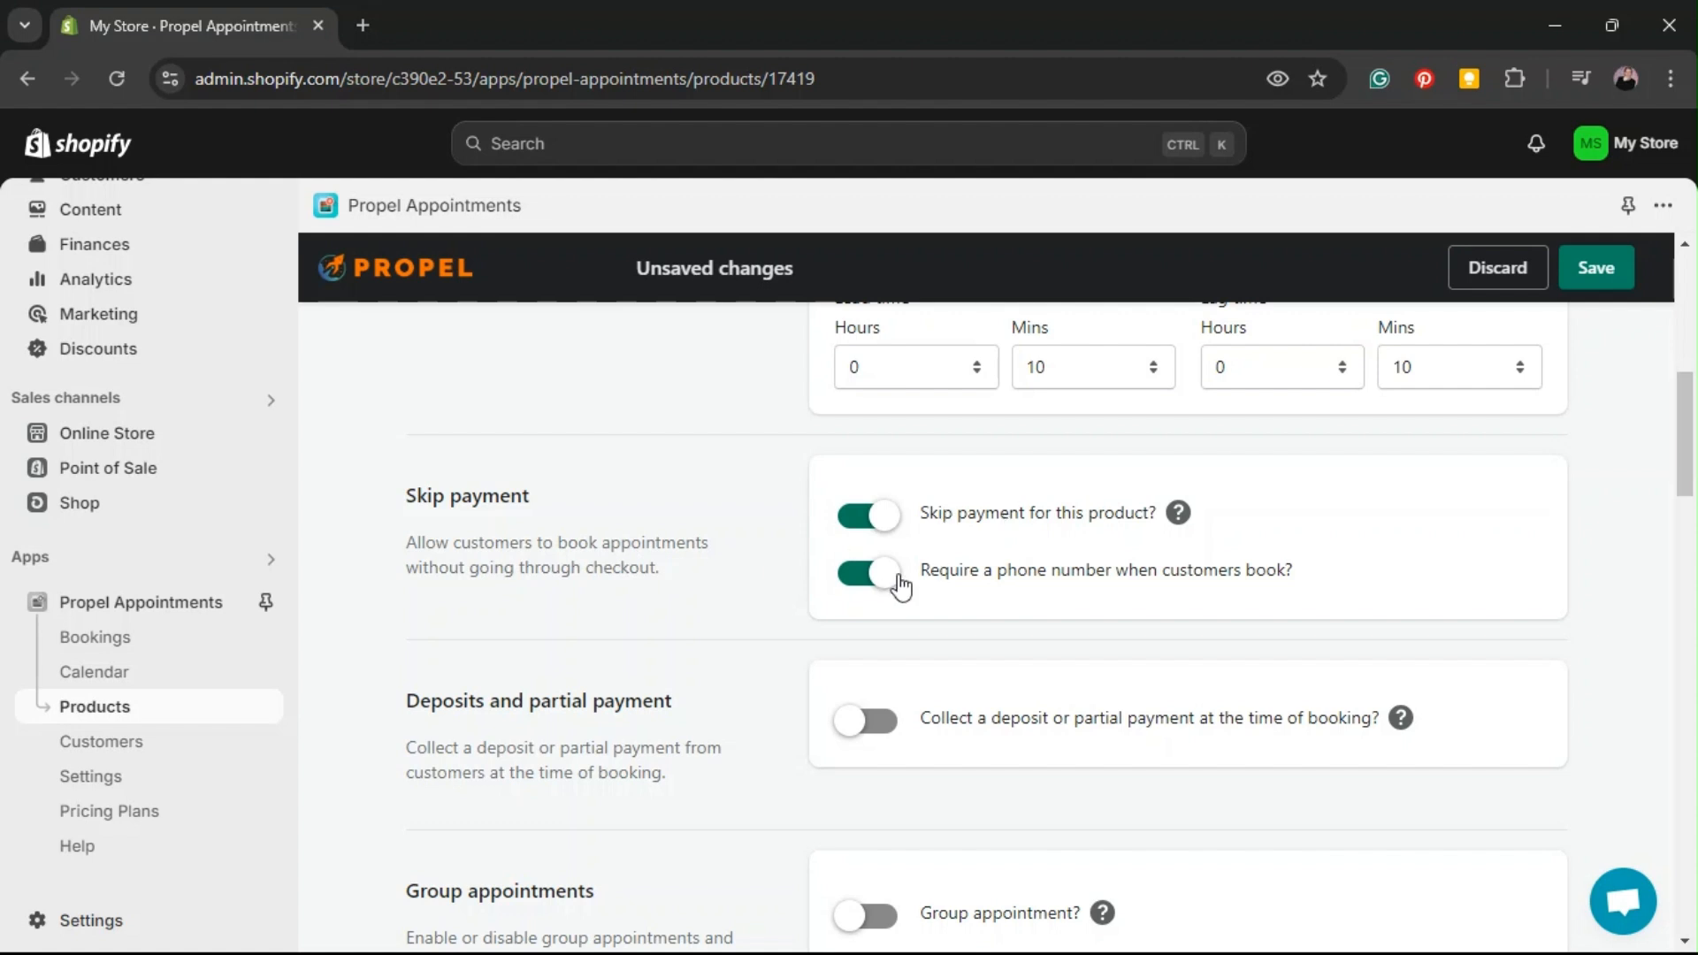
drag(925, 568, 1417, 576)
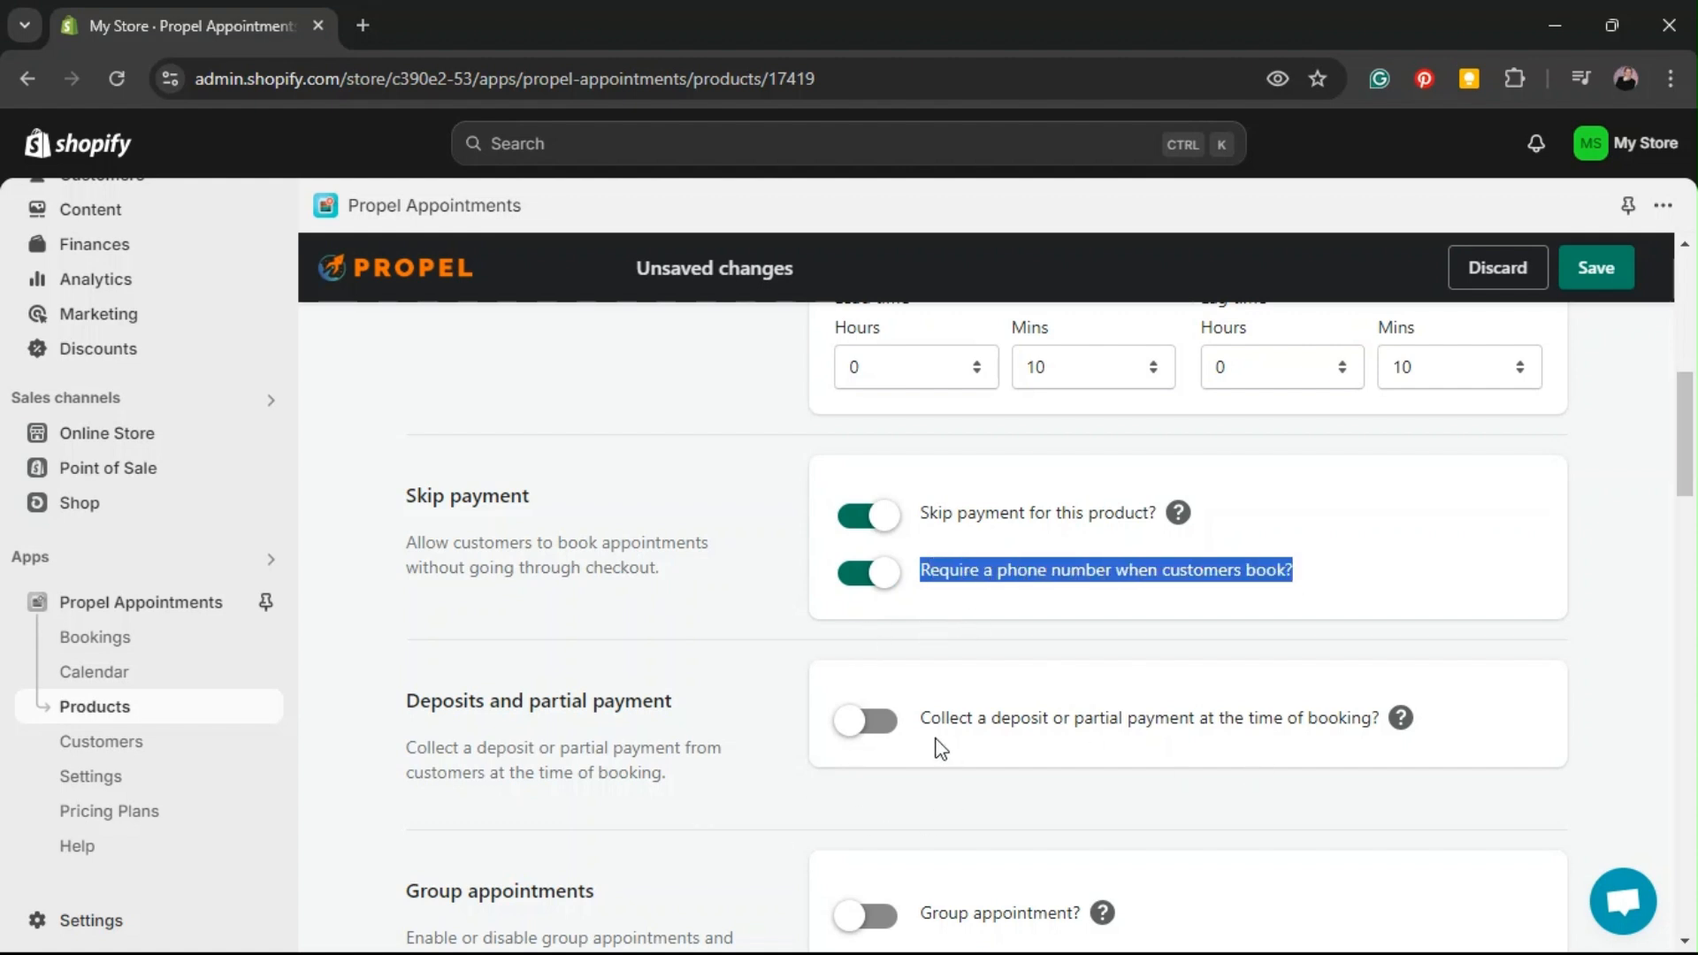
click(861, 607)
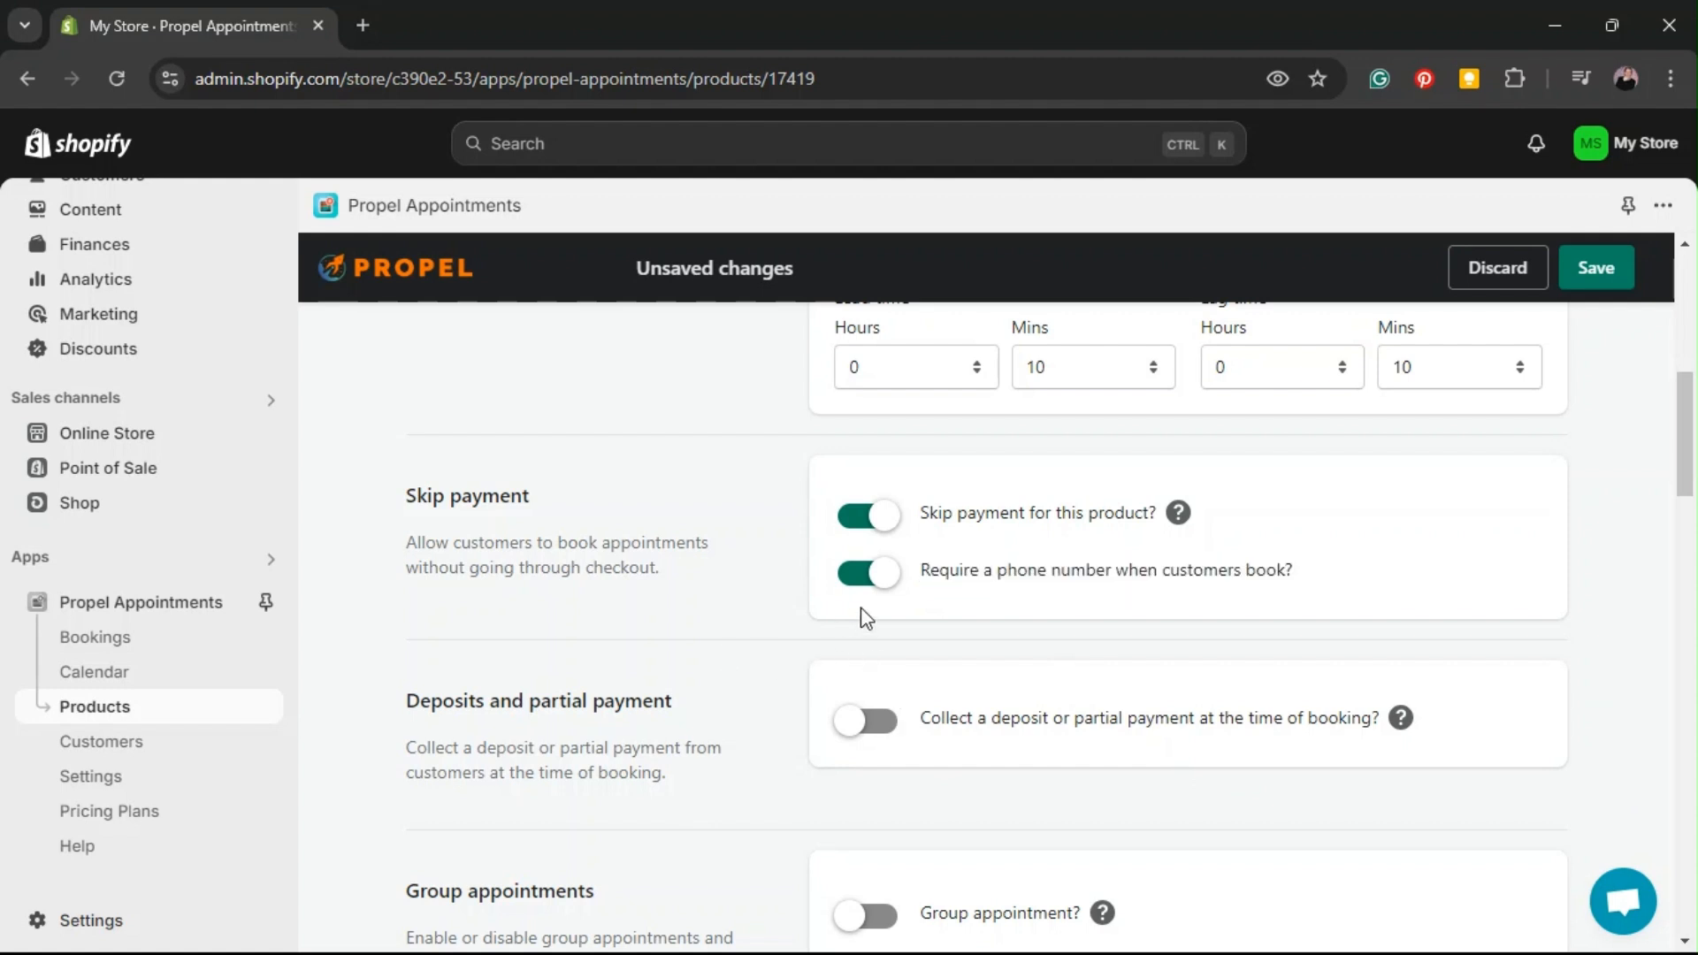
Enable collecting a deposit or partial payment at booking, and turn off the conflicting skip payment option
scroll(752, 543, down, 1)
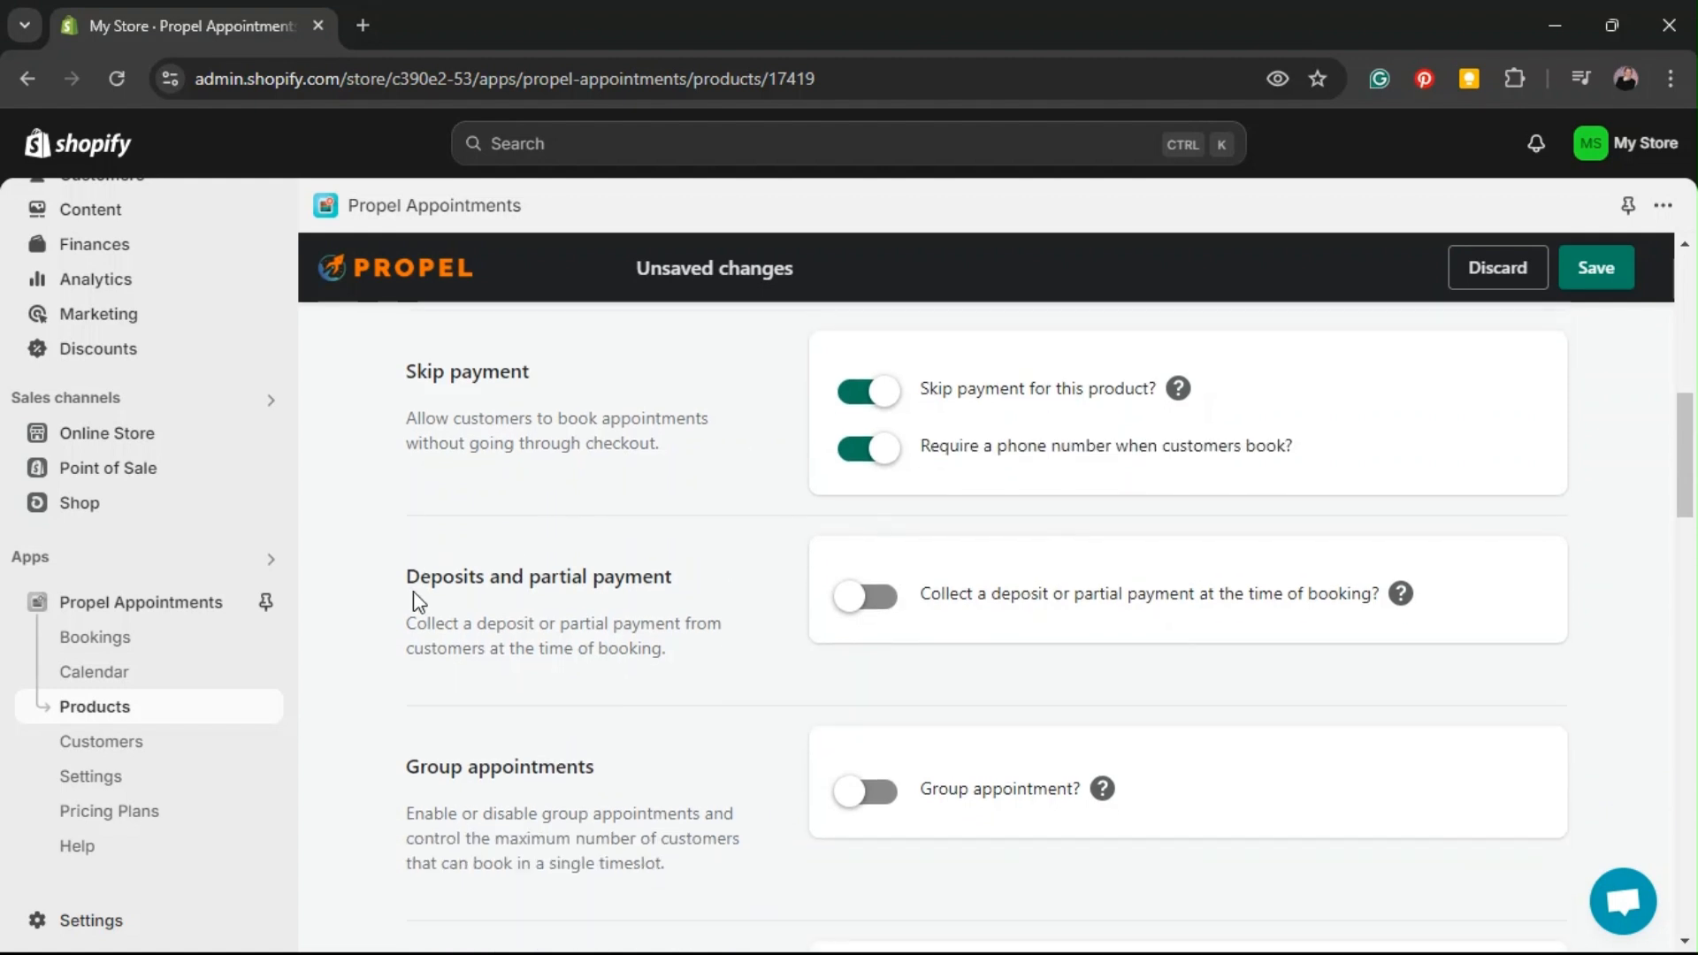
drag(419, 579, 698, 583)
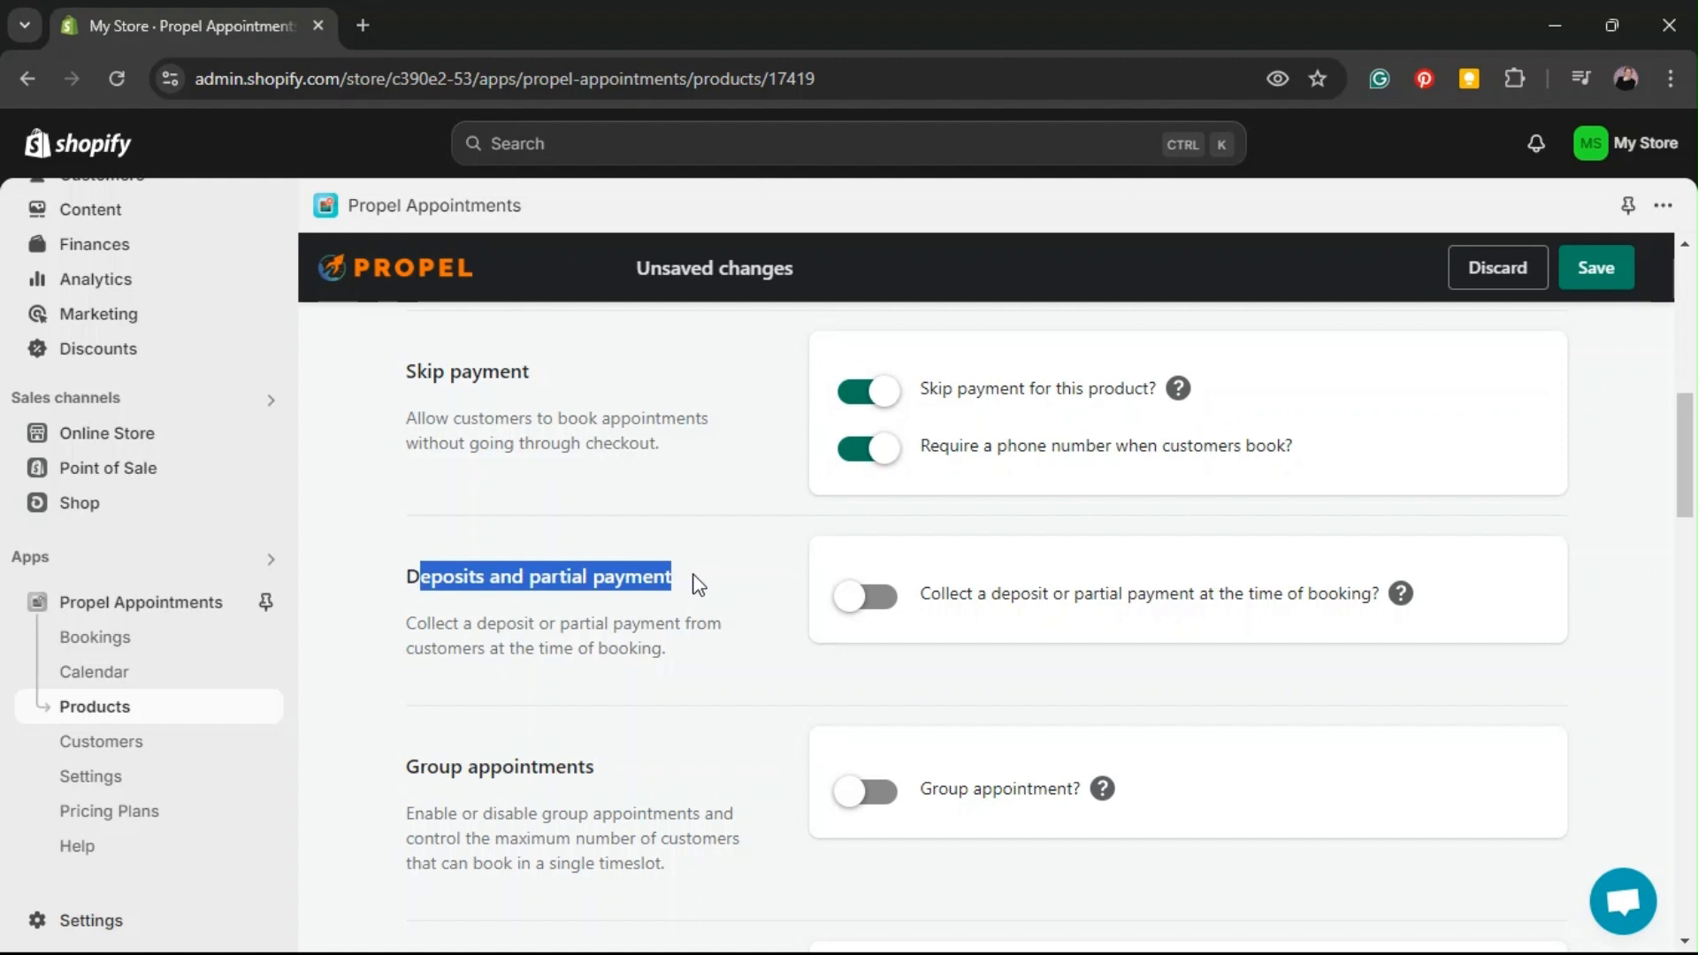
click(698, 536)
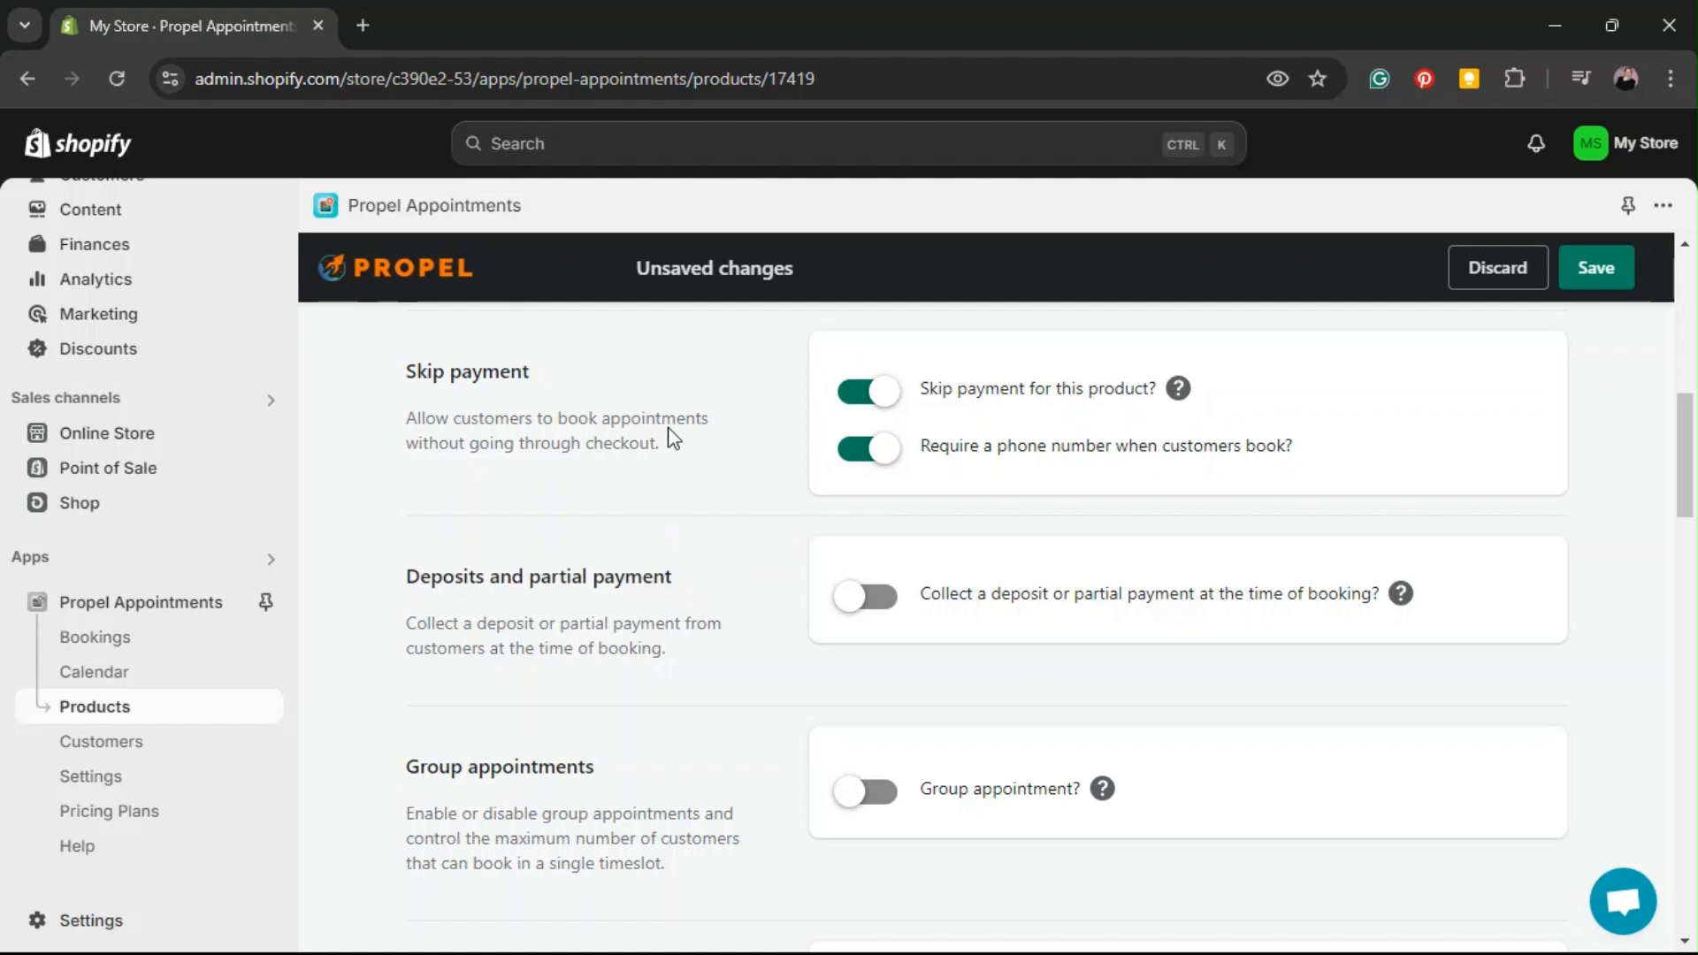
click(870, 602)
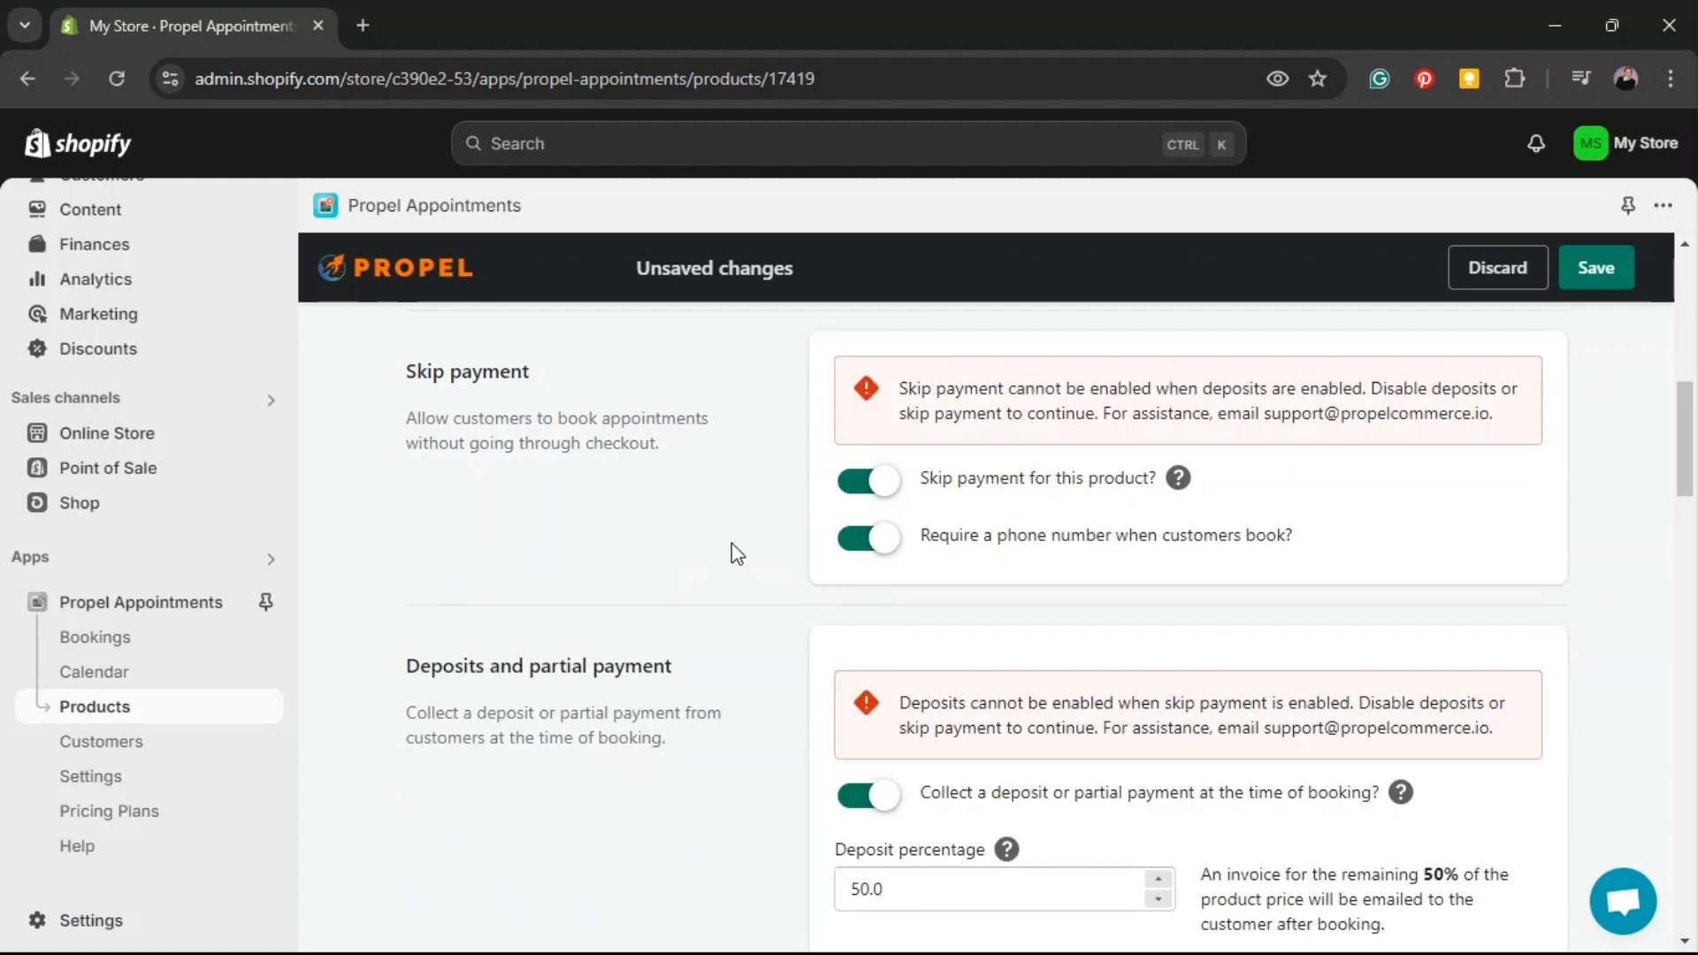
click(888, 493)
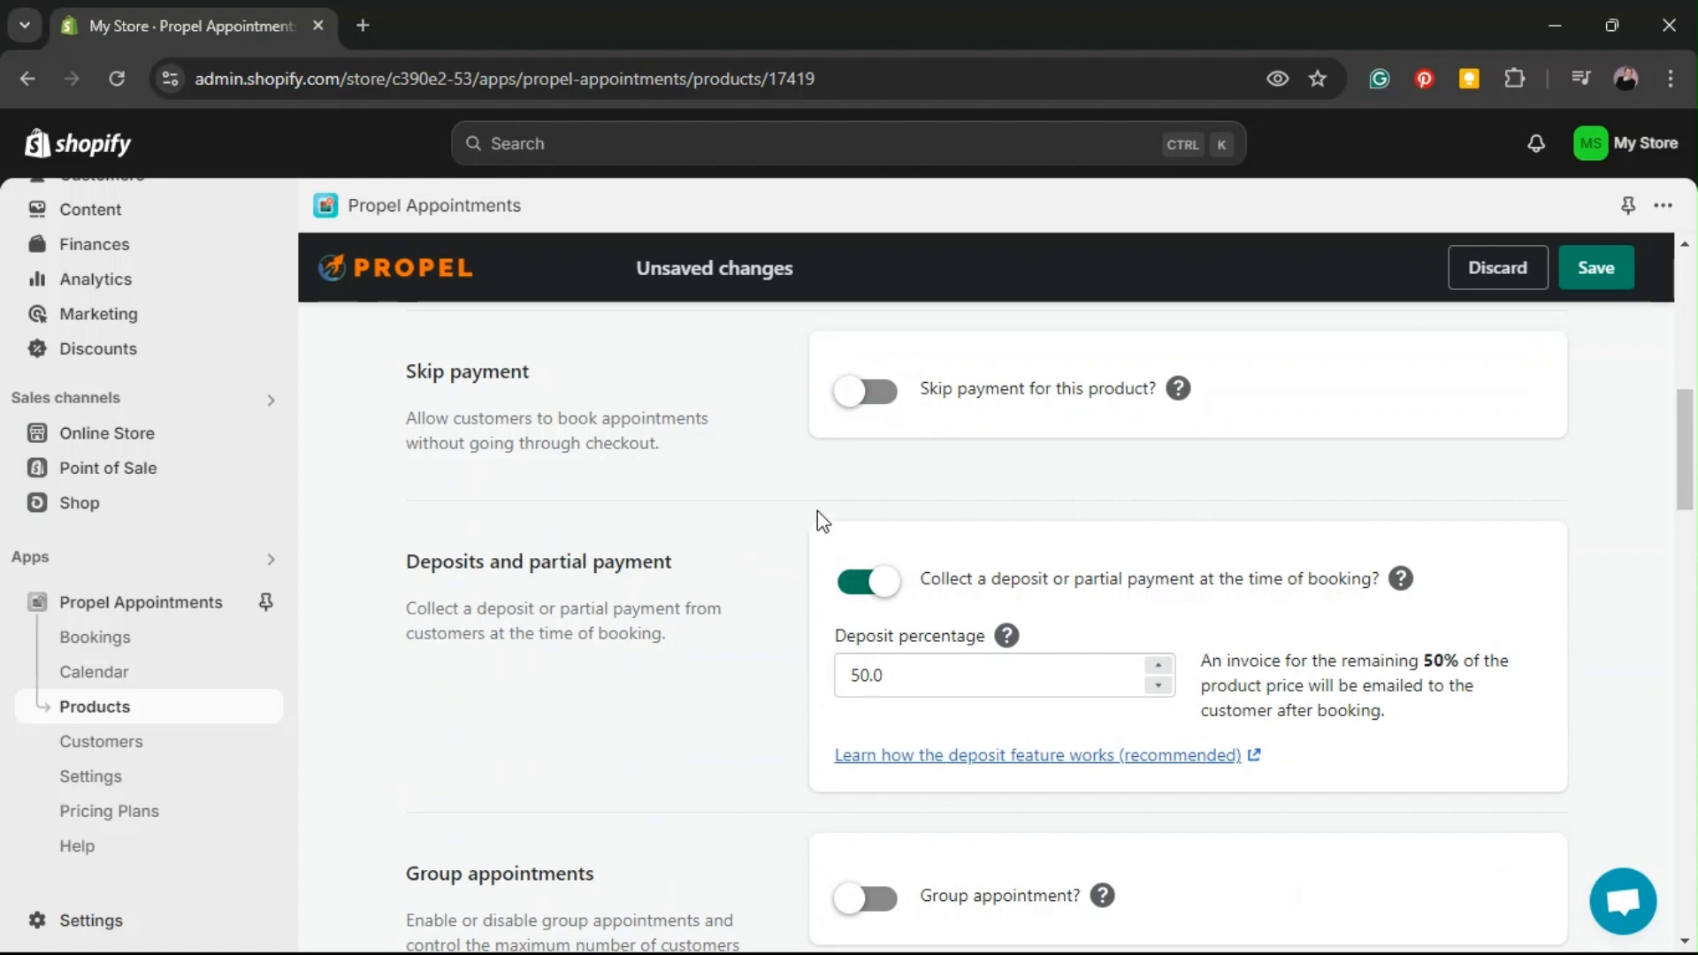
Try a deposit percentage of 25, set it back to 50, and read the note about the remaining invoice
scroll(679, 480, down, 3)
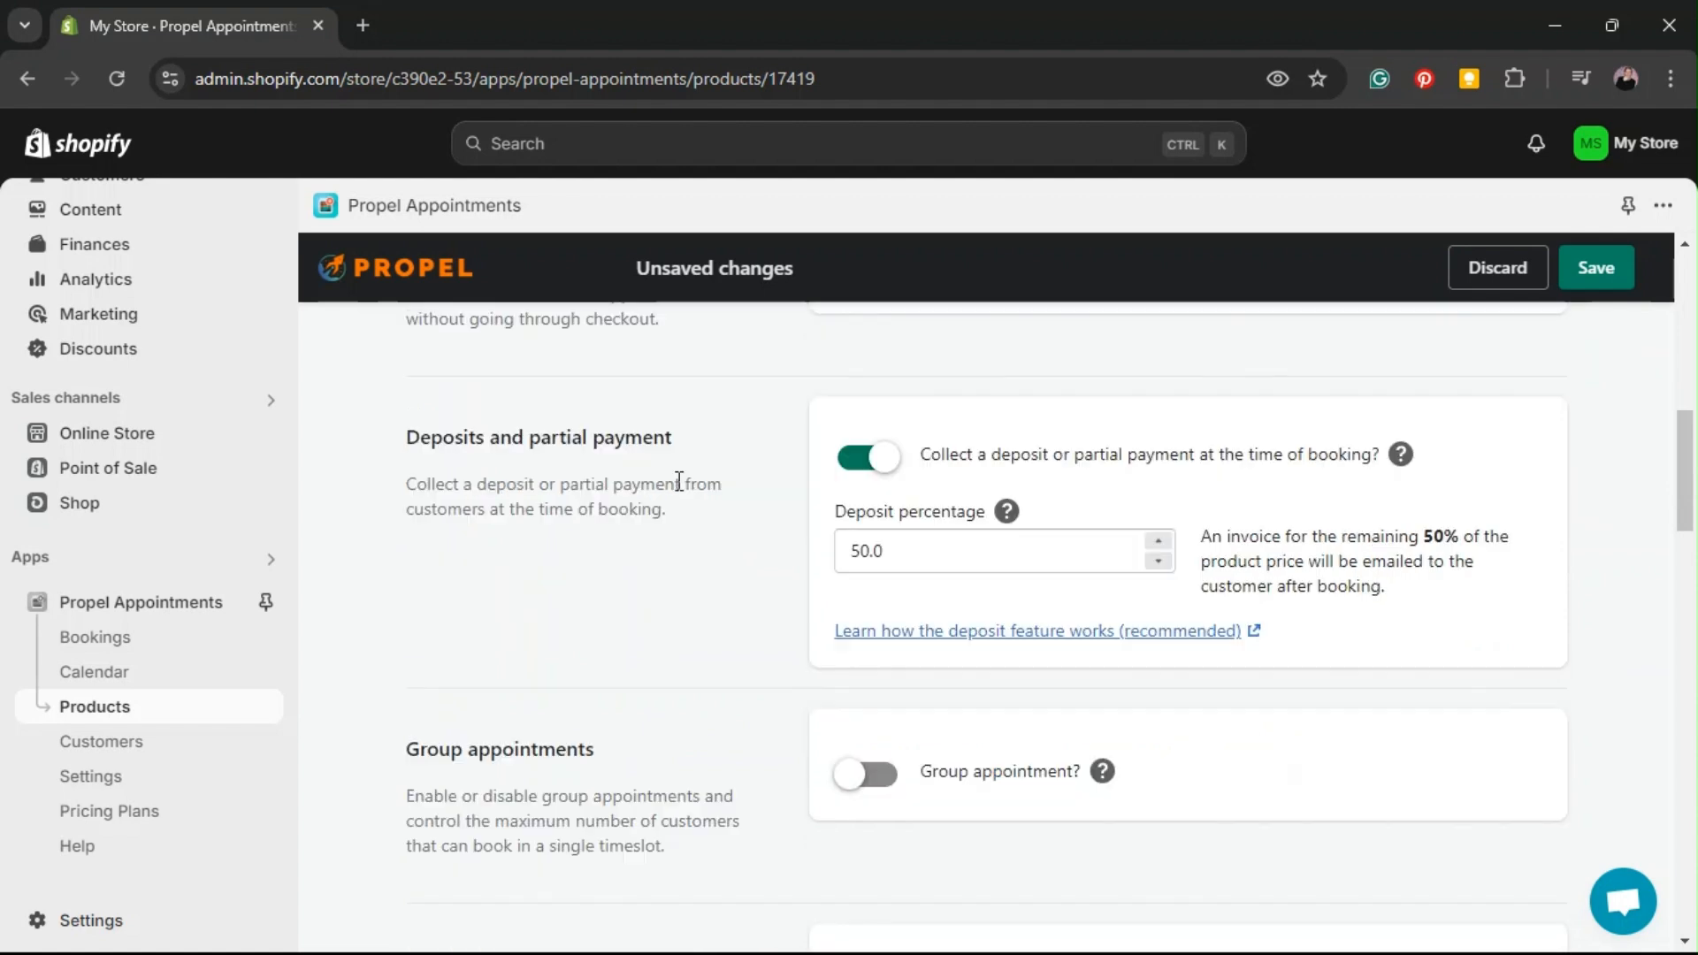
click(895, 557)
drag(902, 550, 777, 559)
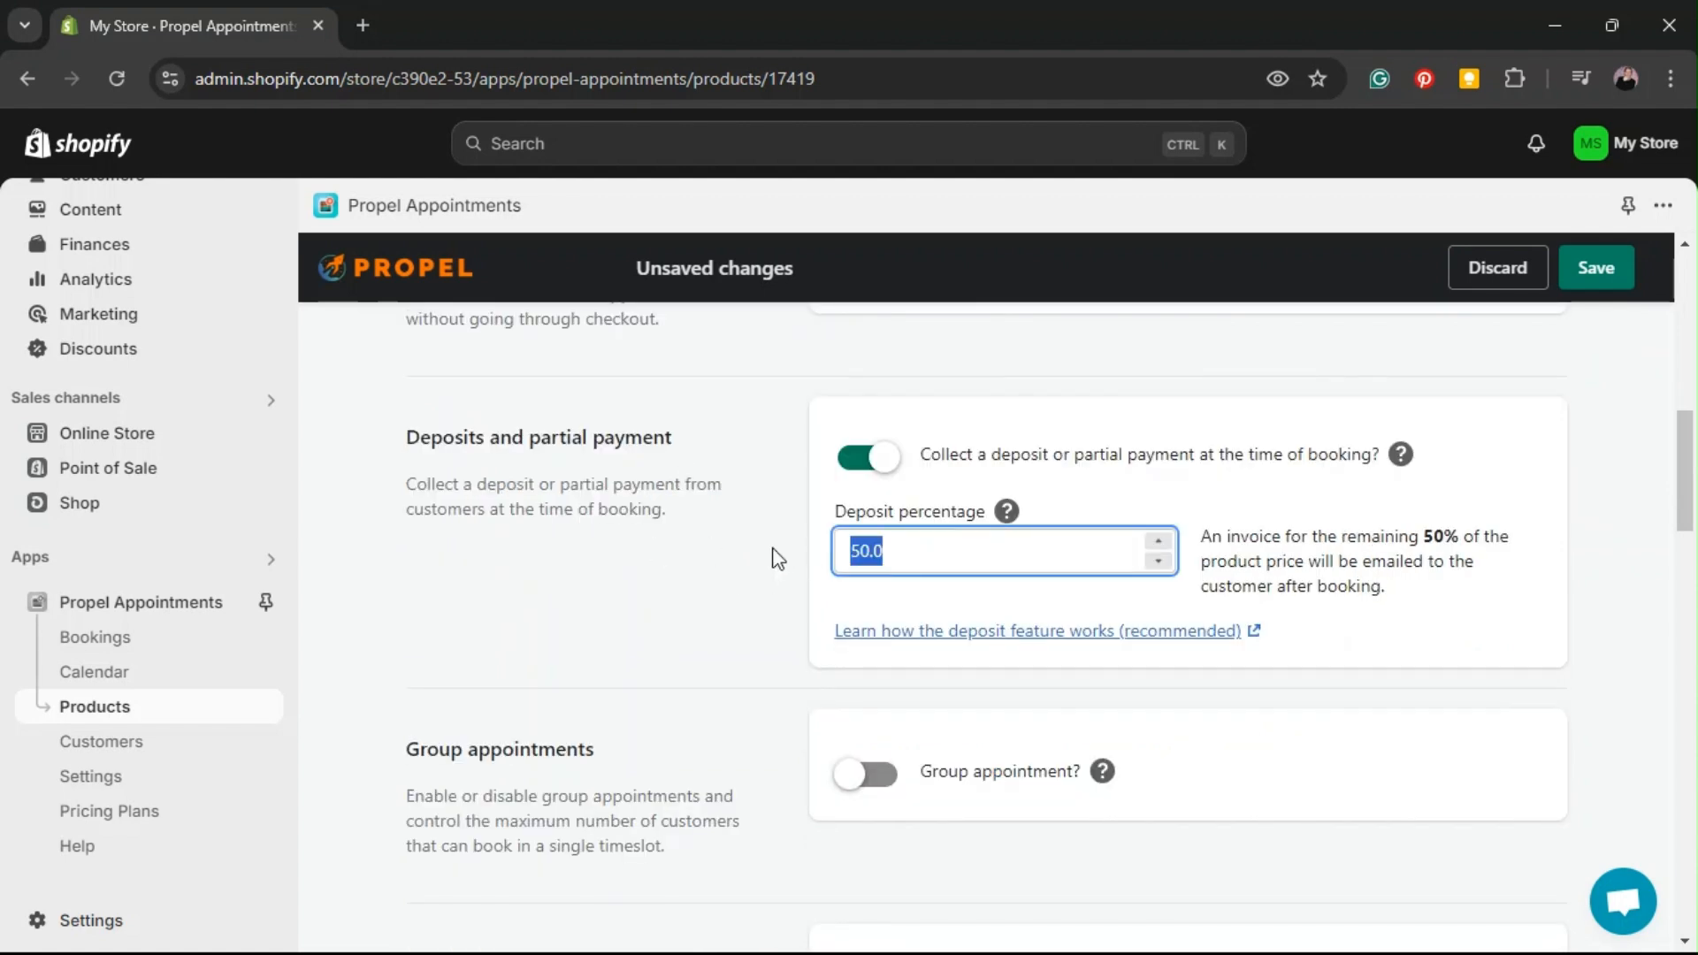
text(25)
key(BackSpace)
key(BackSpace)
text(50)
click(1432, 598)
drag(1271, 535, 1513, 544)
click(1436, 562)
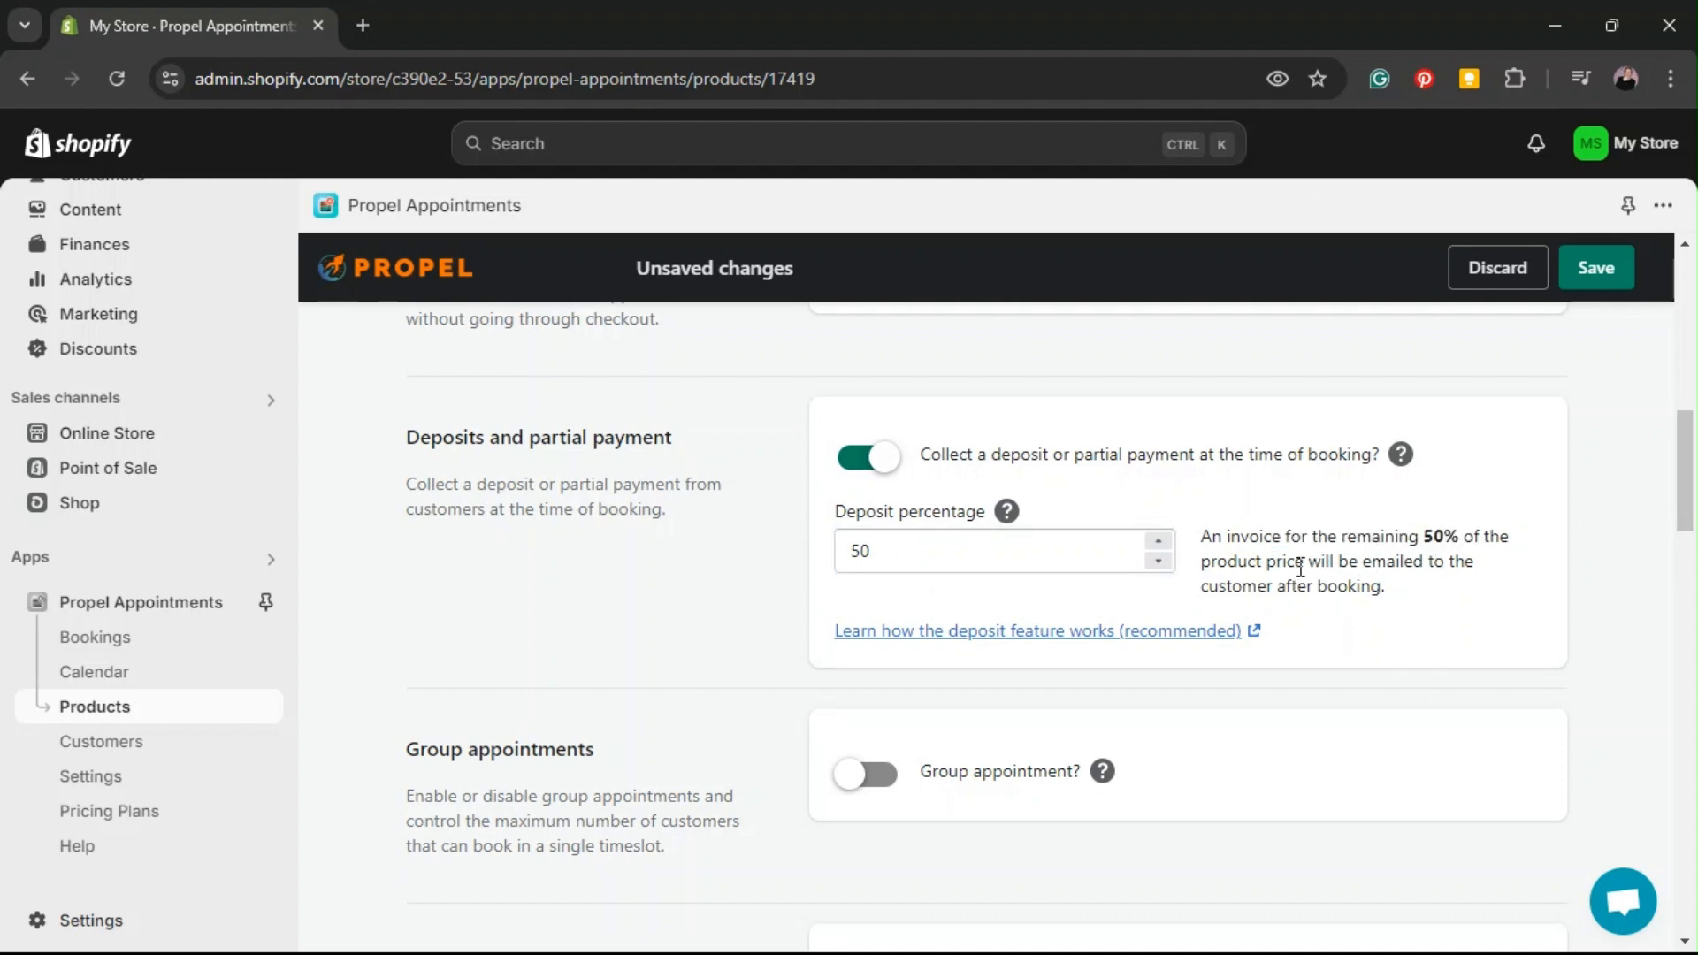
drag(1247, 561, 1371, 560)
click(1363, 481)
scroll(1363, 520, up, 3)
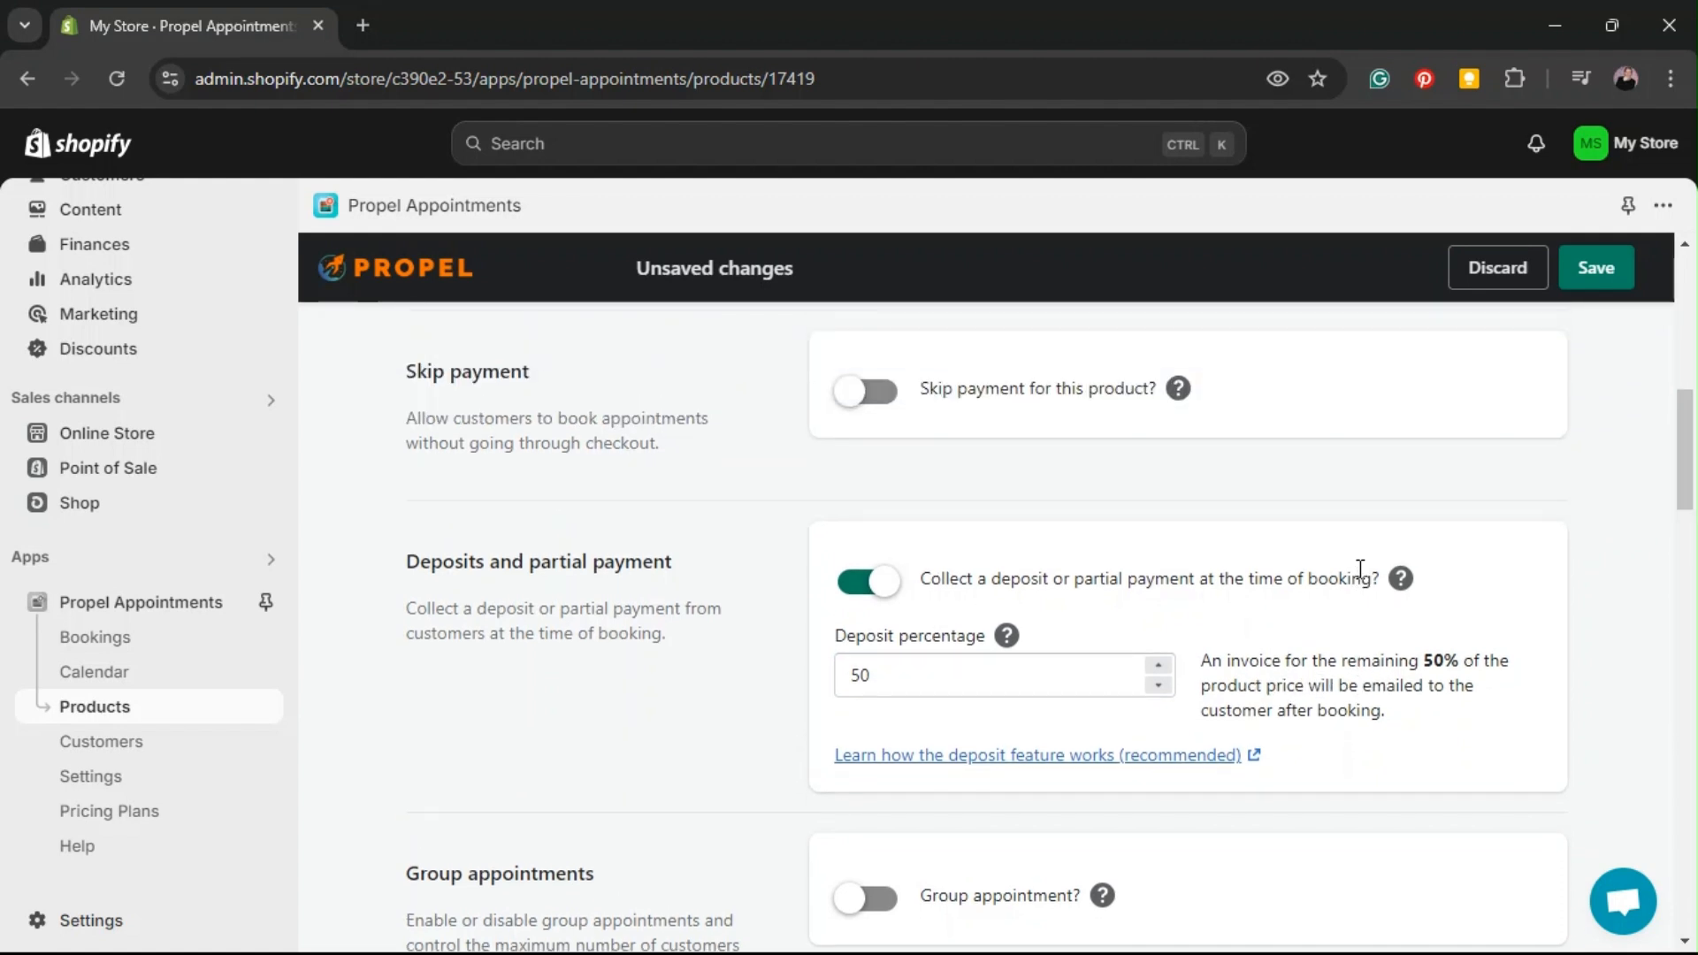
scroll(1366, 557, down, 1)
scroll(988, 525, down, 2)
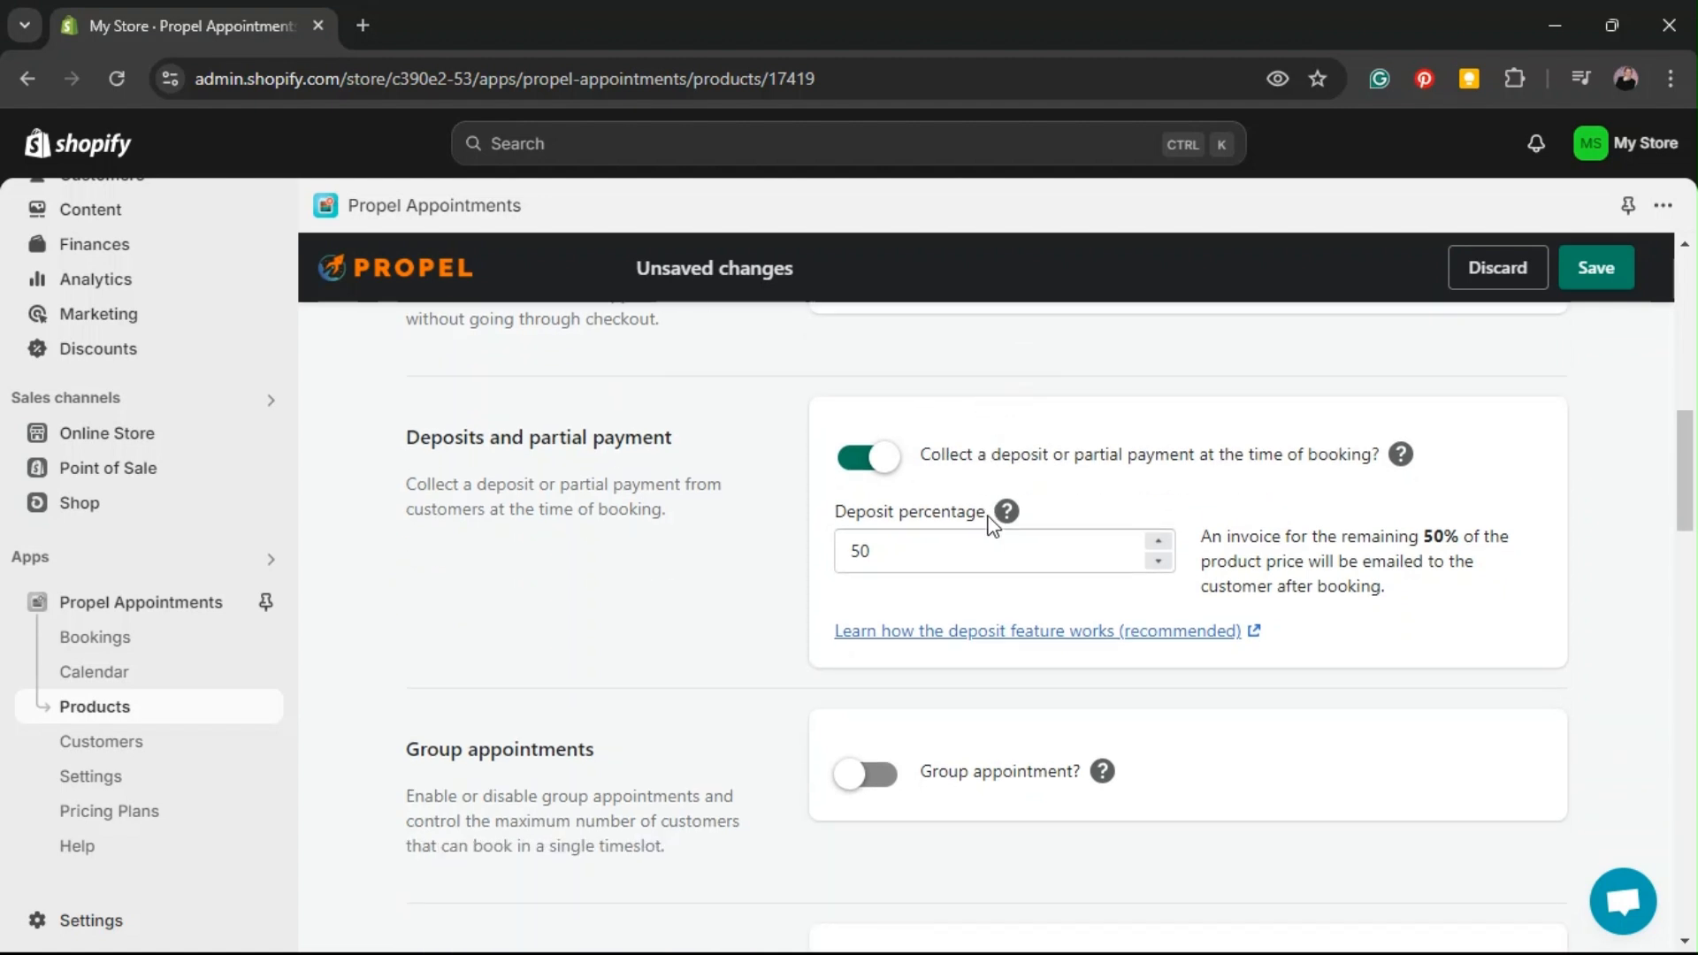
Enable group appointments for this product and set the capacity to 10
scroll(990, 523, down, 4)
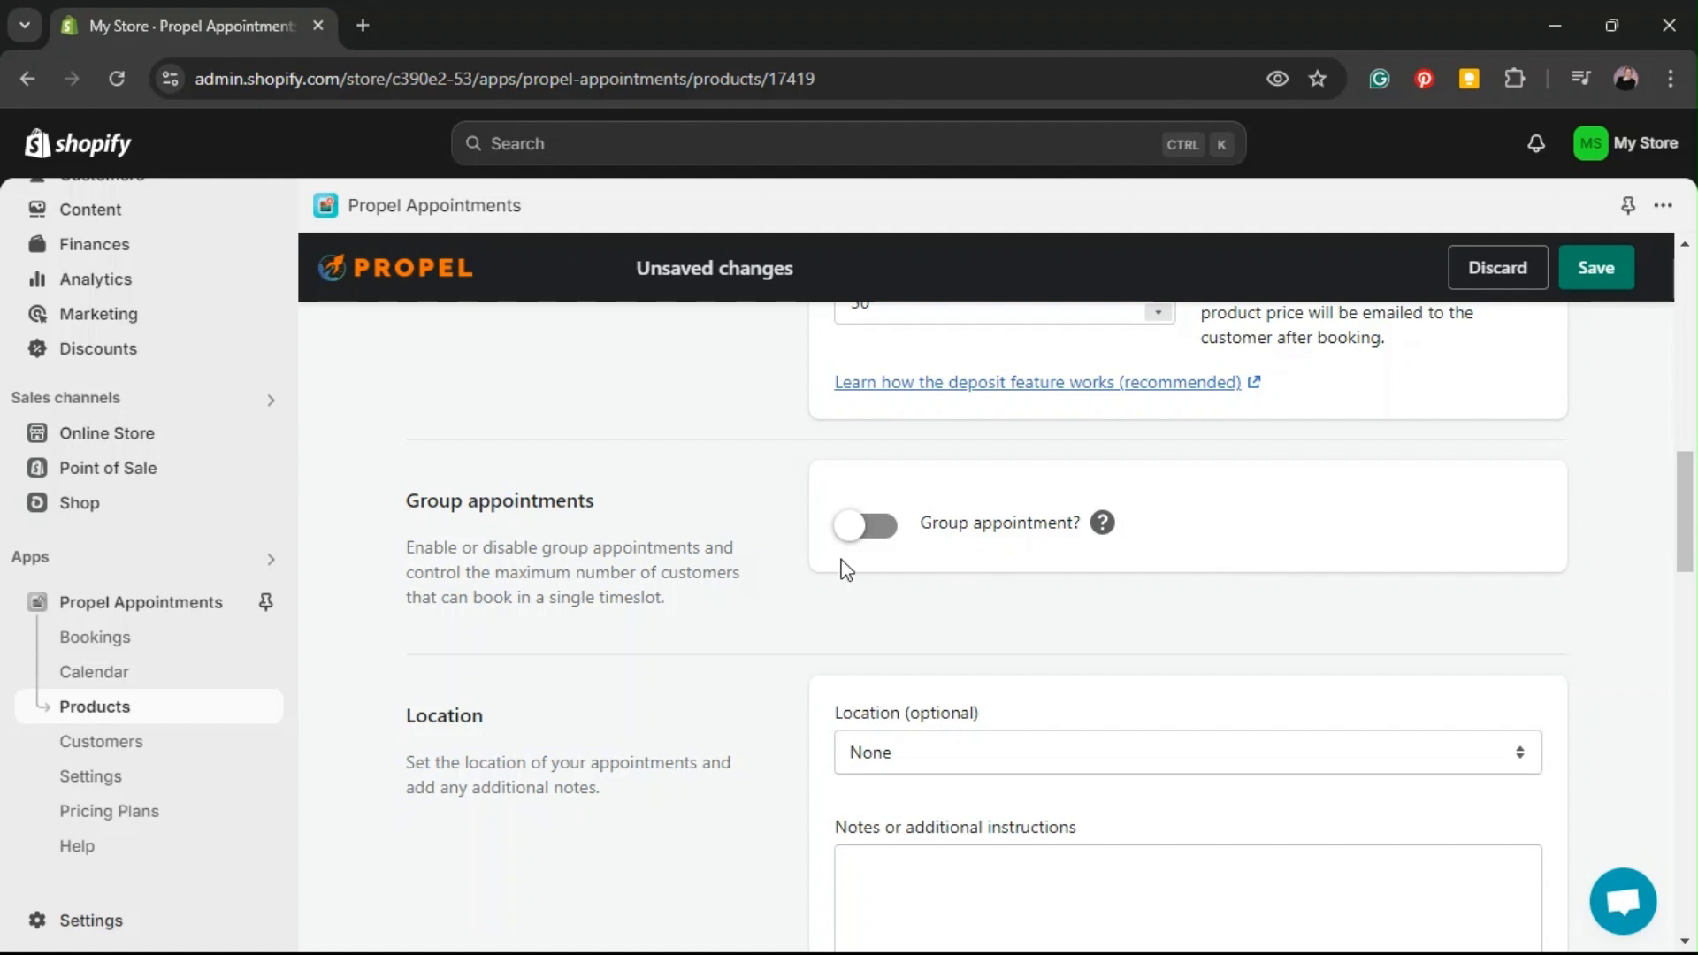
click(891, 532)
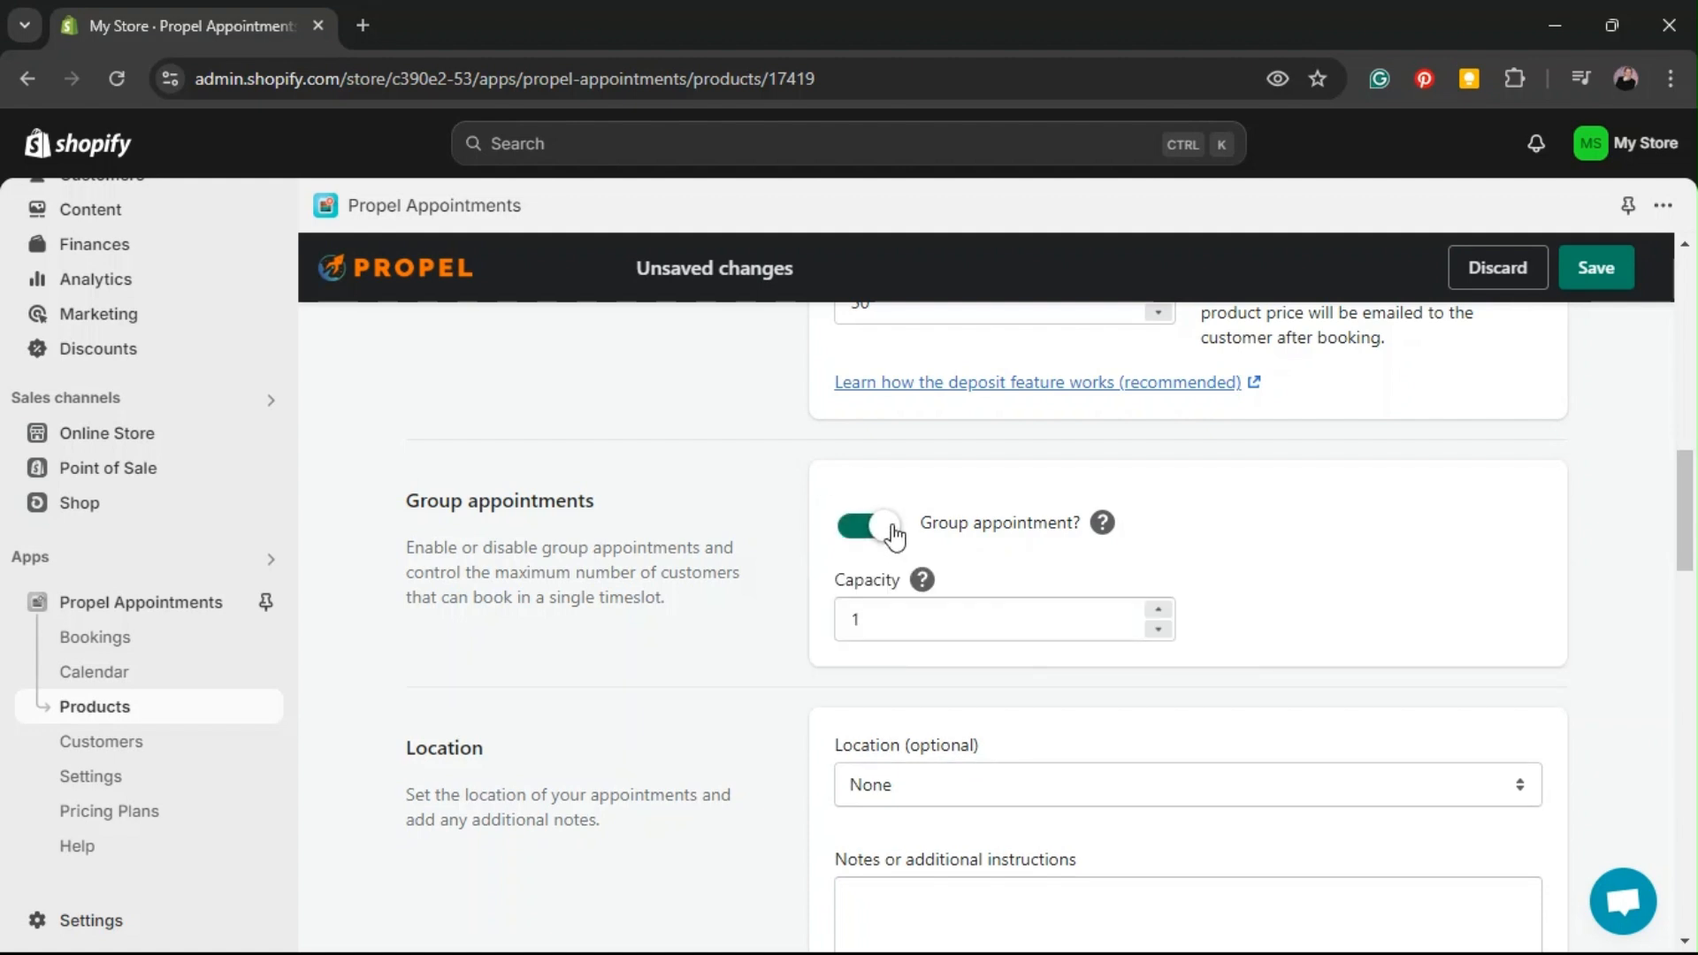
triple_click(1163, 611)
triple_click(1162, 611)
triple_click(1163, 611)
double_click(1158, 610)
double_click(1160, 630)
click(1360, 539)
Try the Zoom and Online location types for the appointment and check their meeting URL fields
scroll(1360, 547, down, 3)
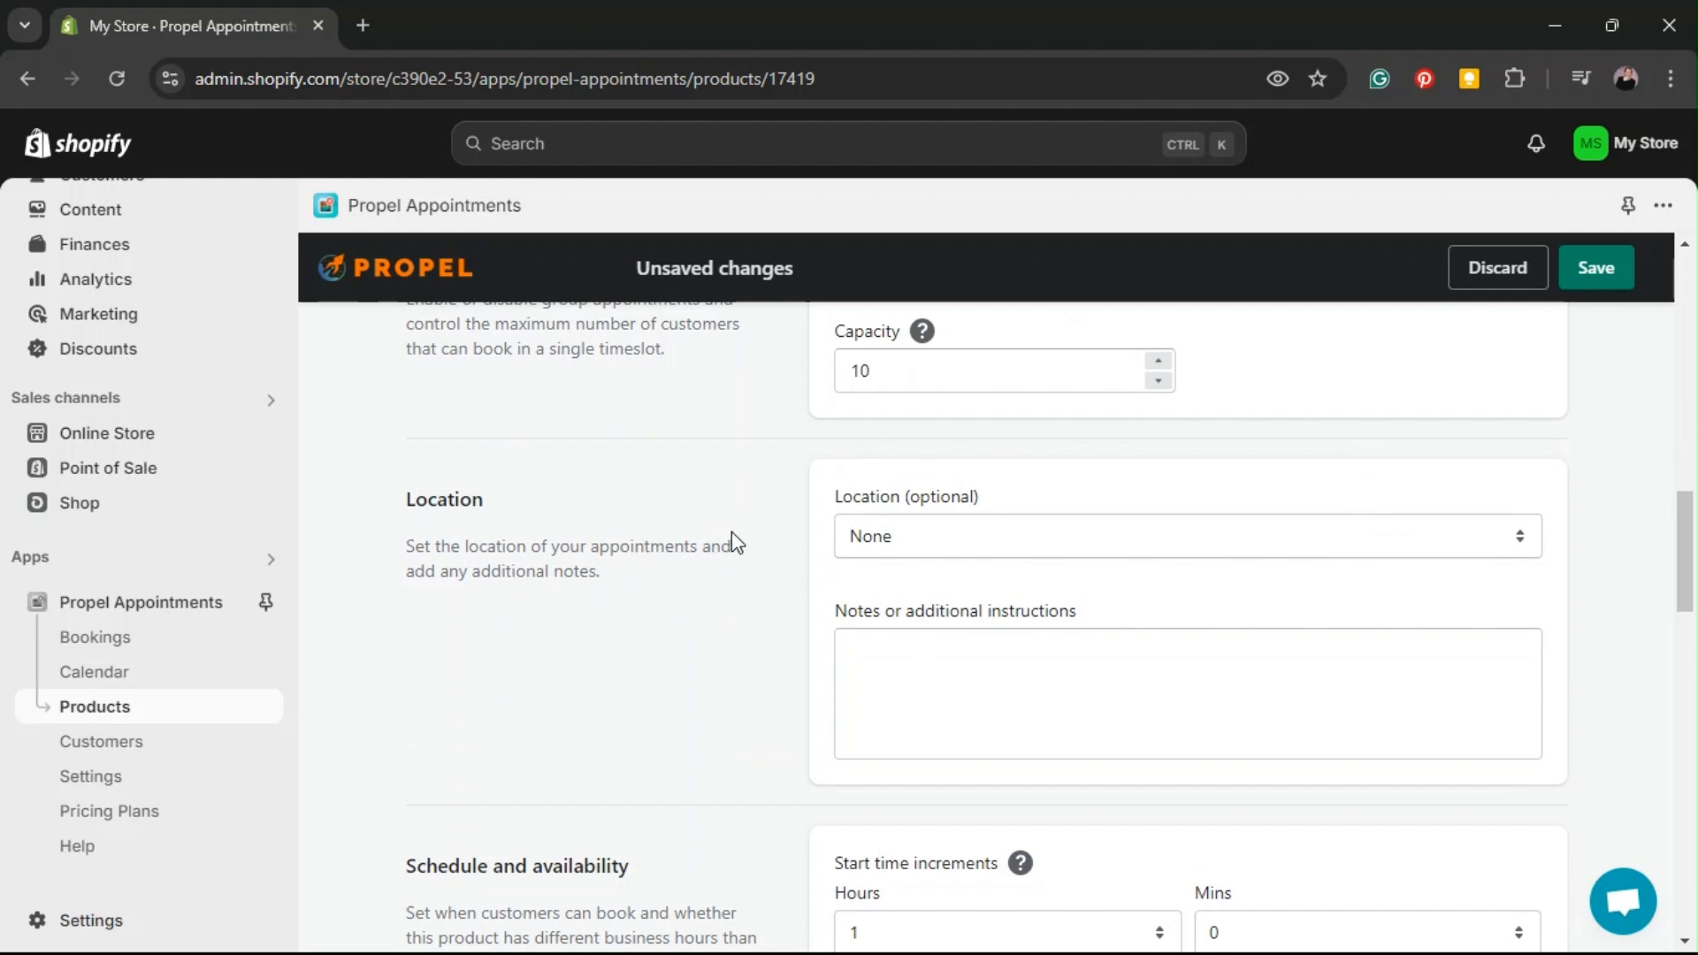
click(873, 541)
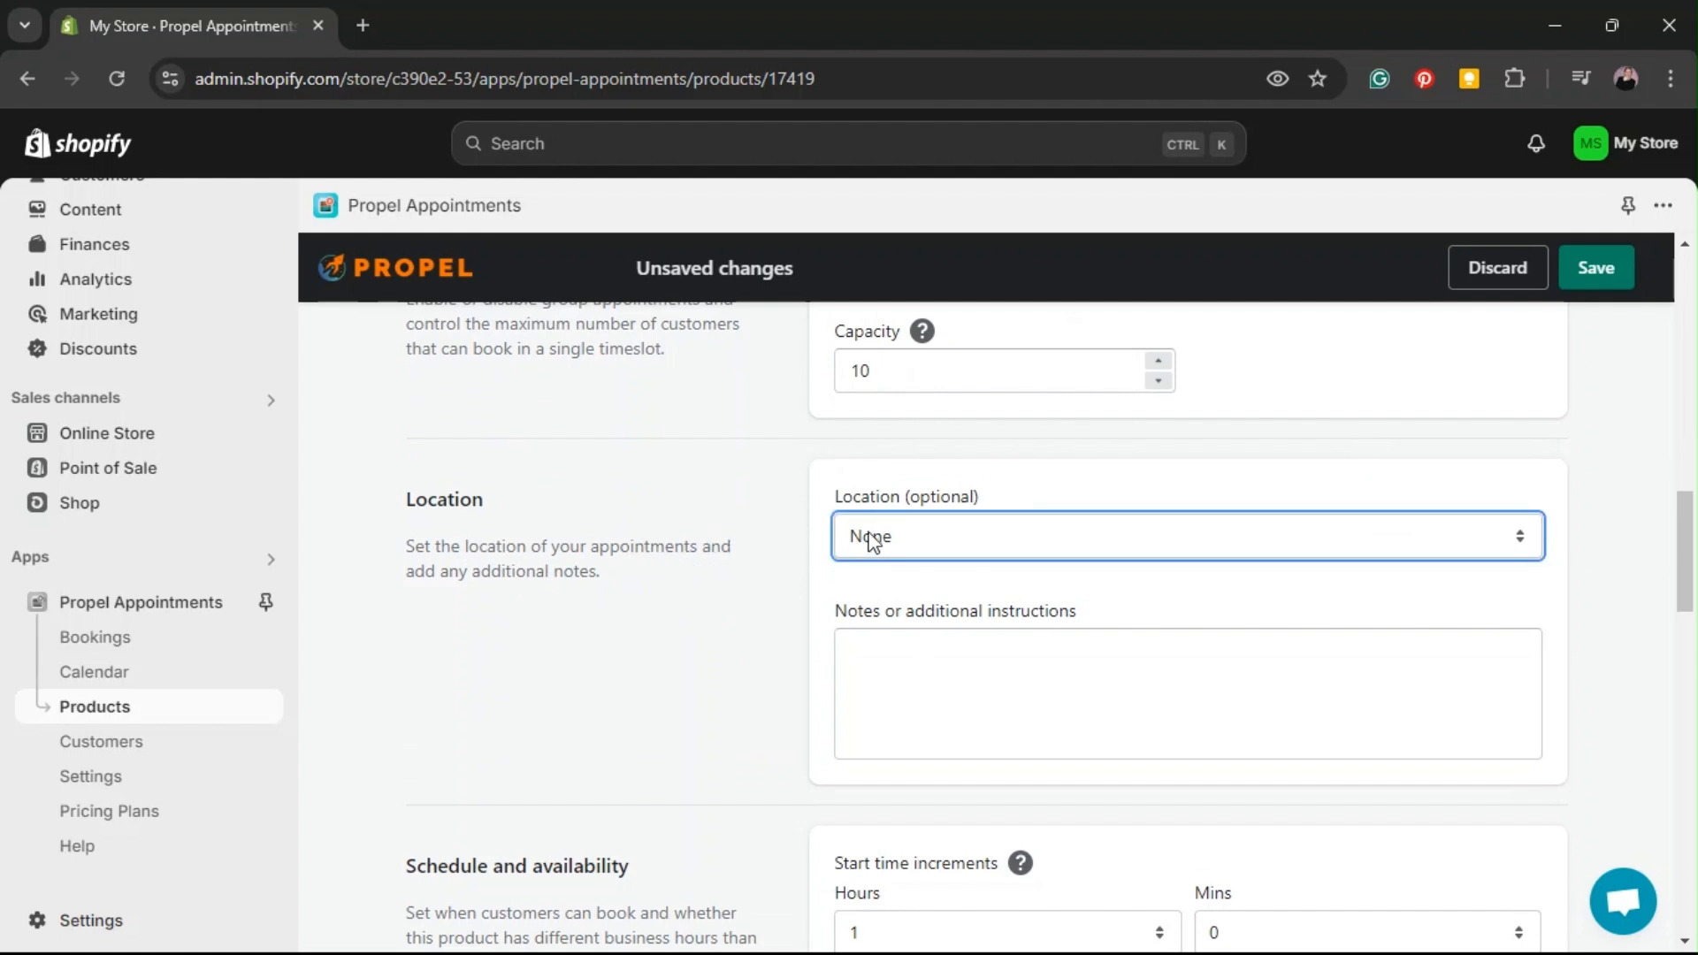
click(986, 596)
click(996, 603)
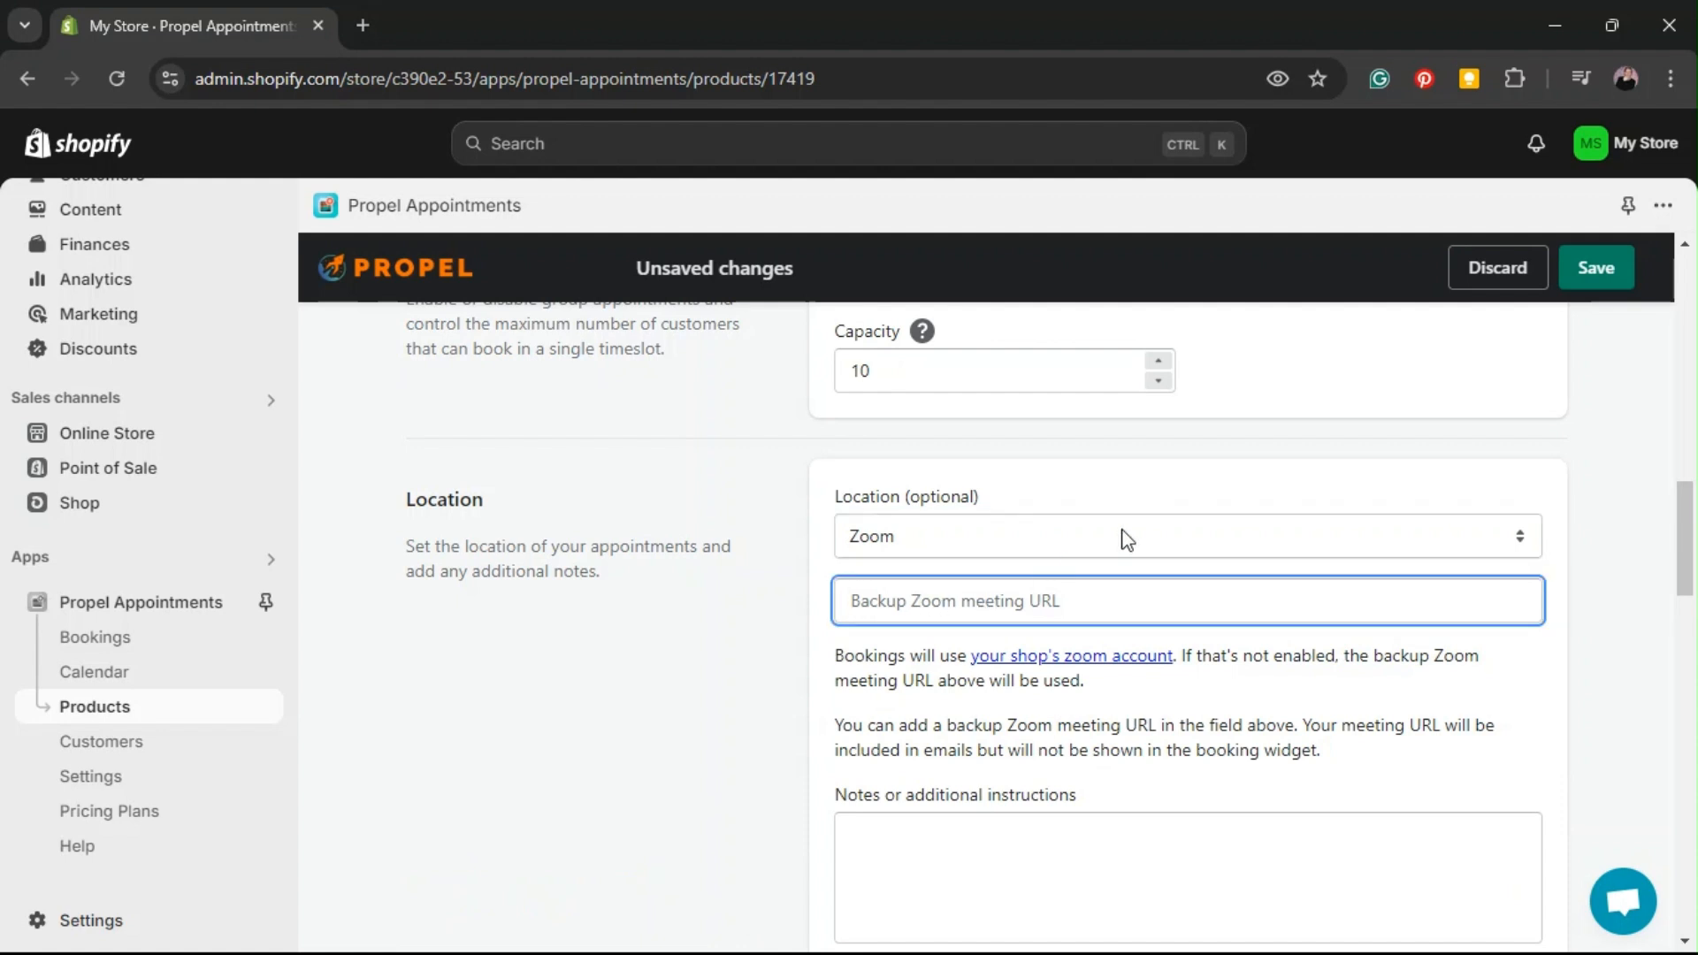
click(1126, 538)
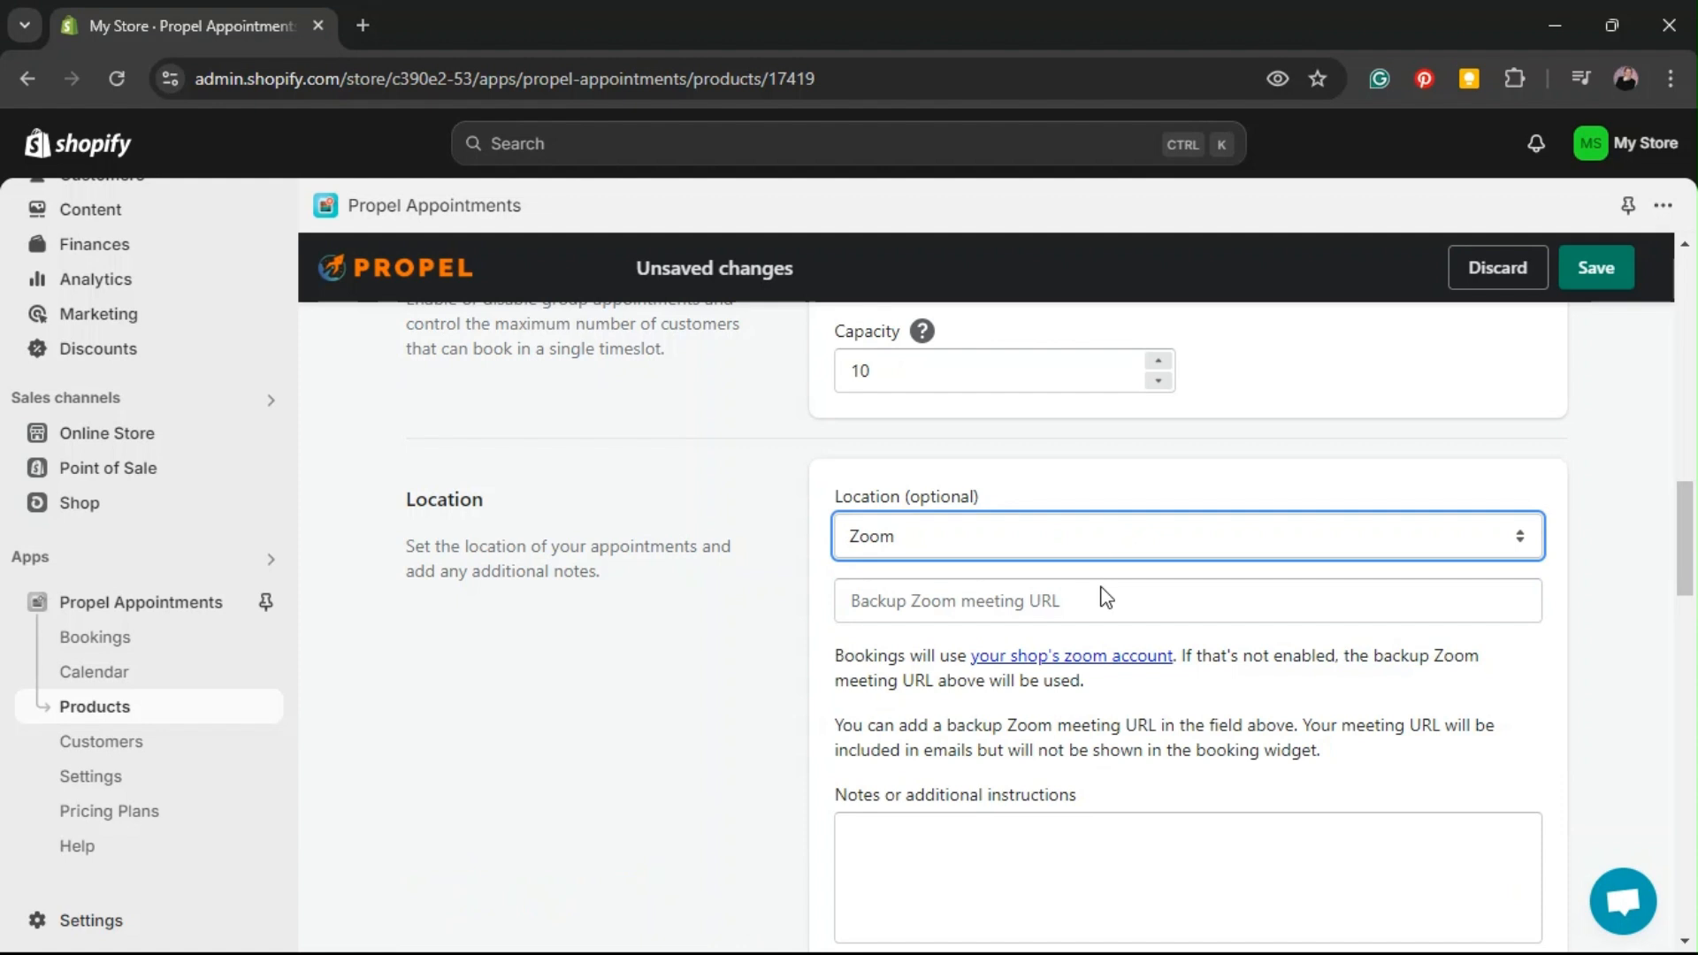
click(1080, 617)
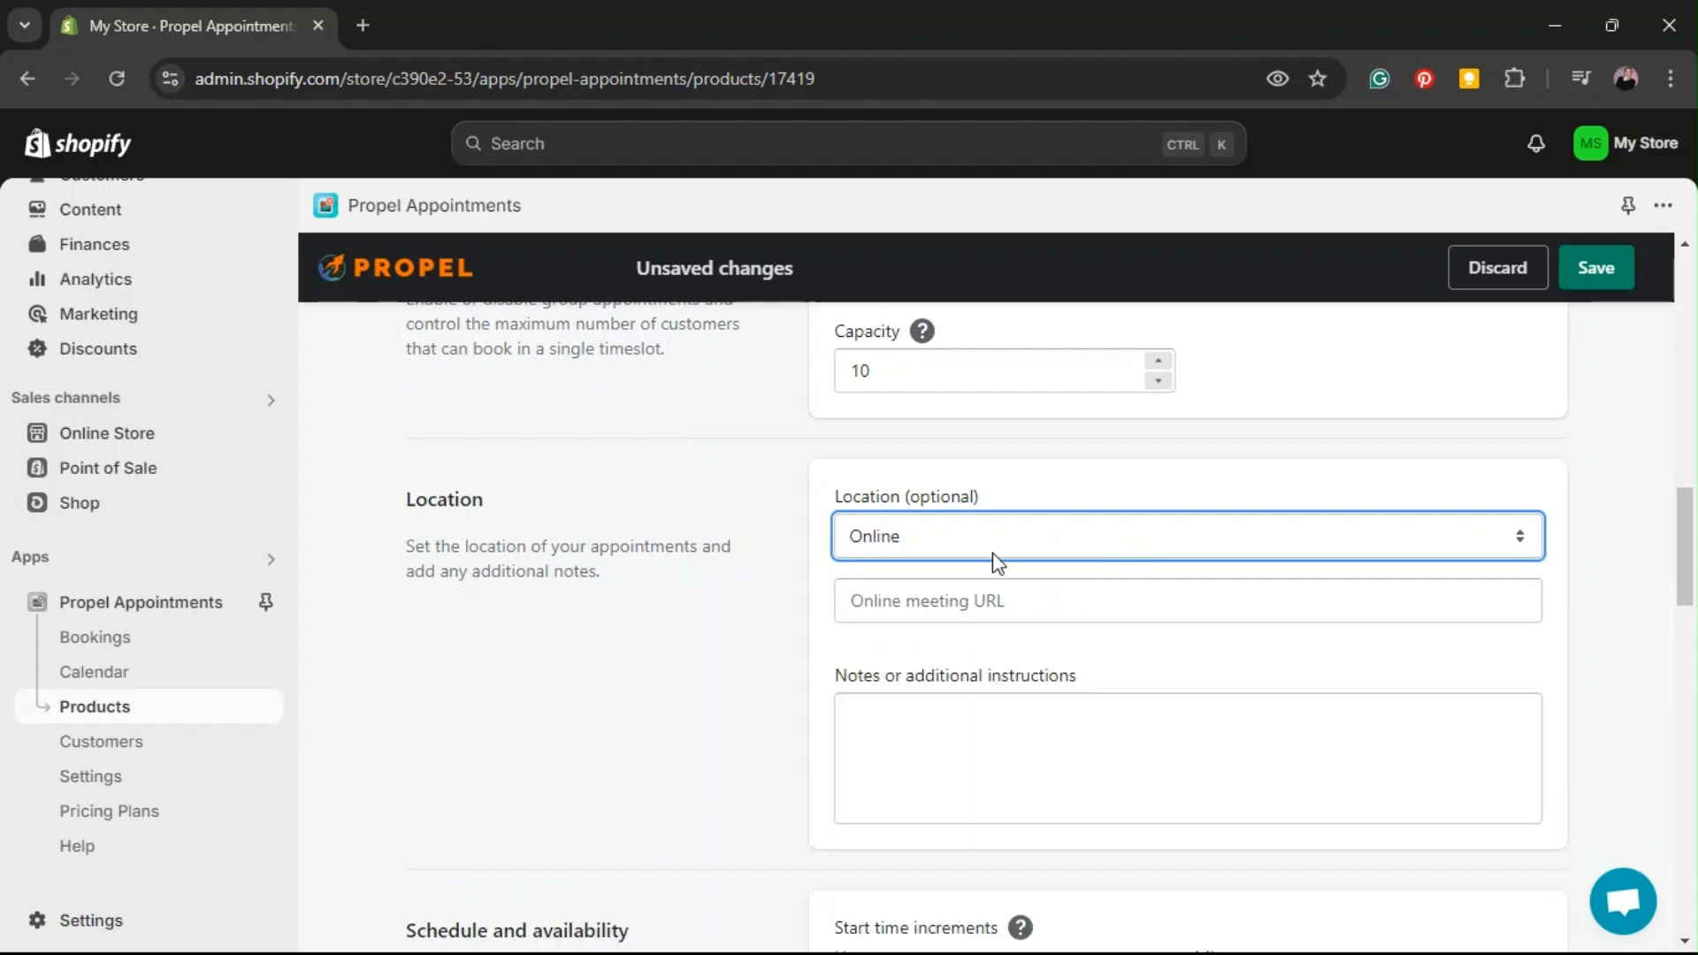
click(993, 601)
Try Phone and In-person as location types, and set the appointment location to Other
click(1050, 541)
click(1053, 641)
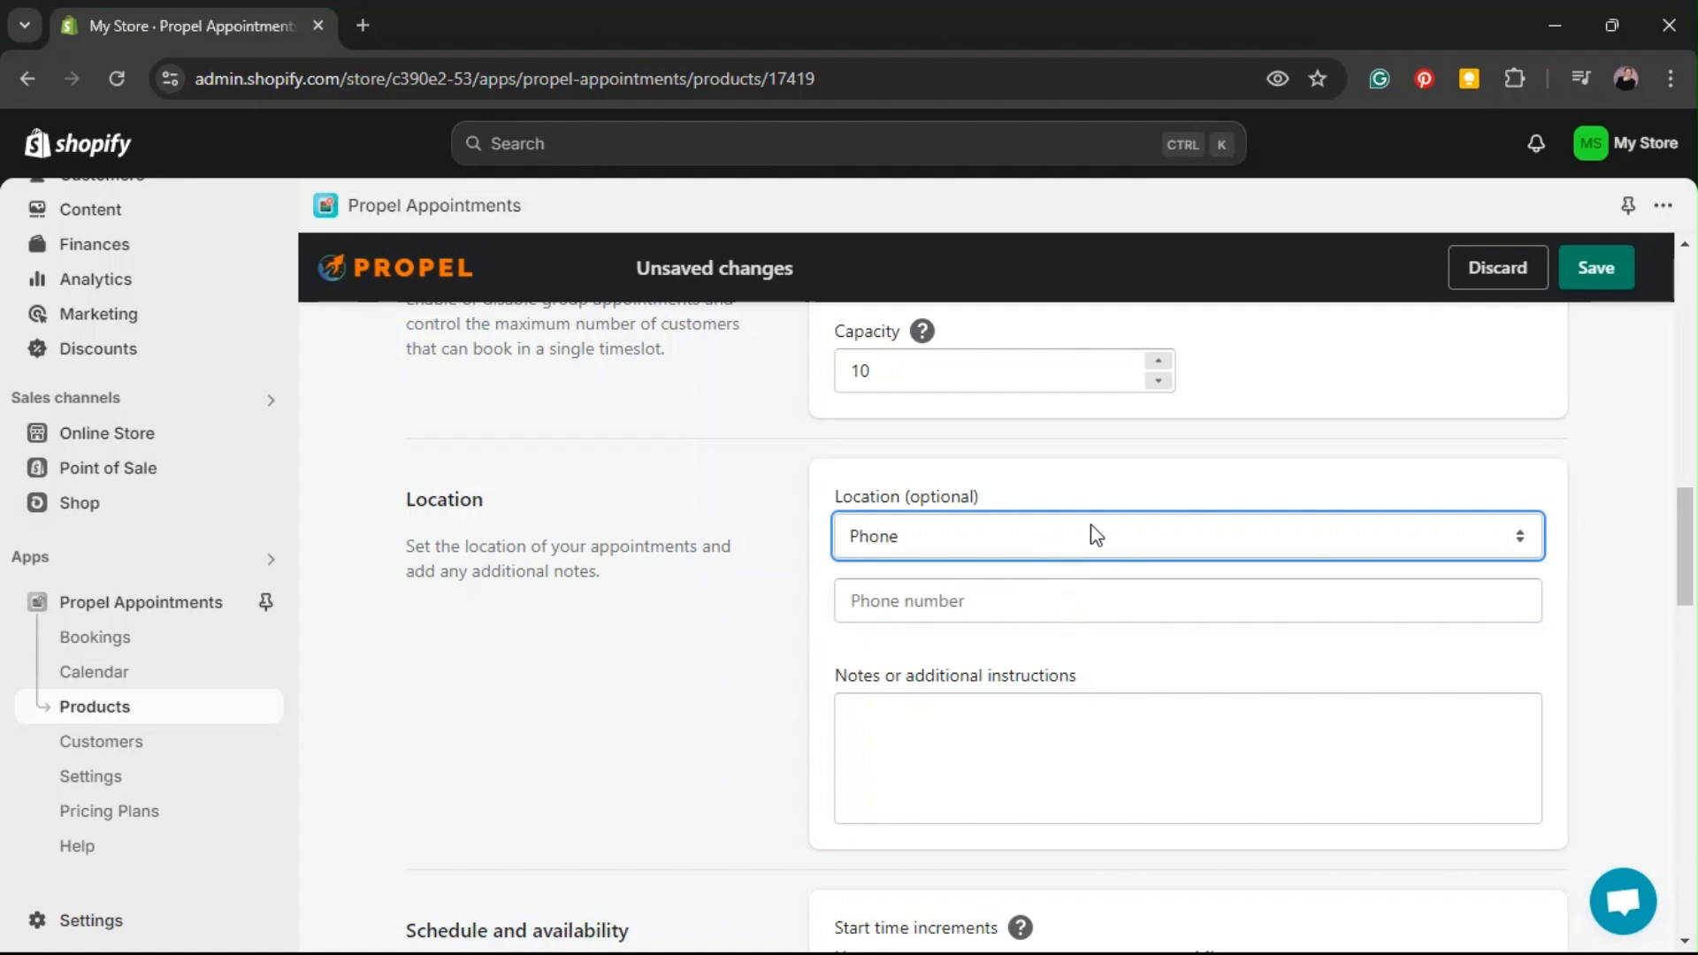
click(1053, 646)
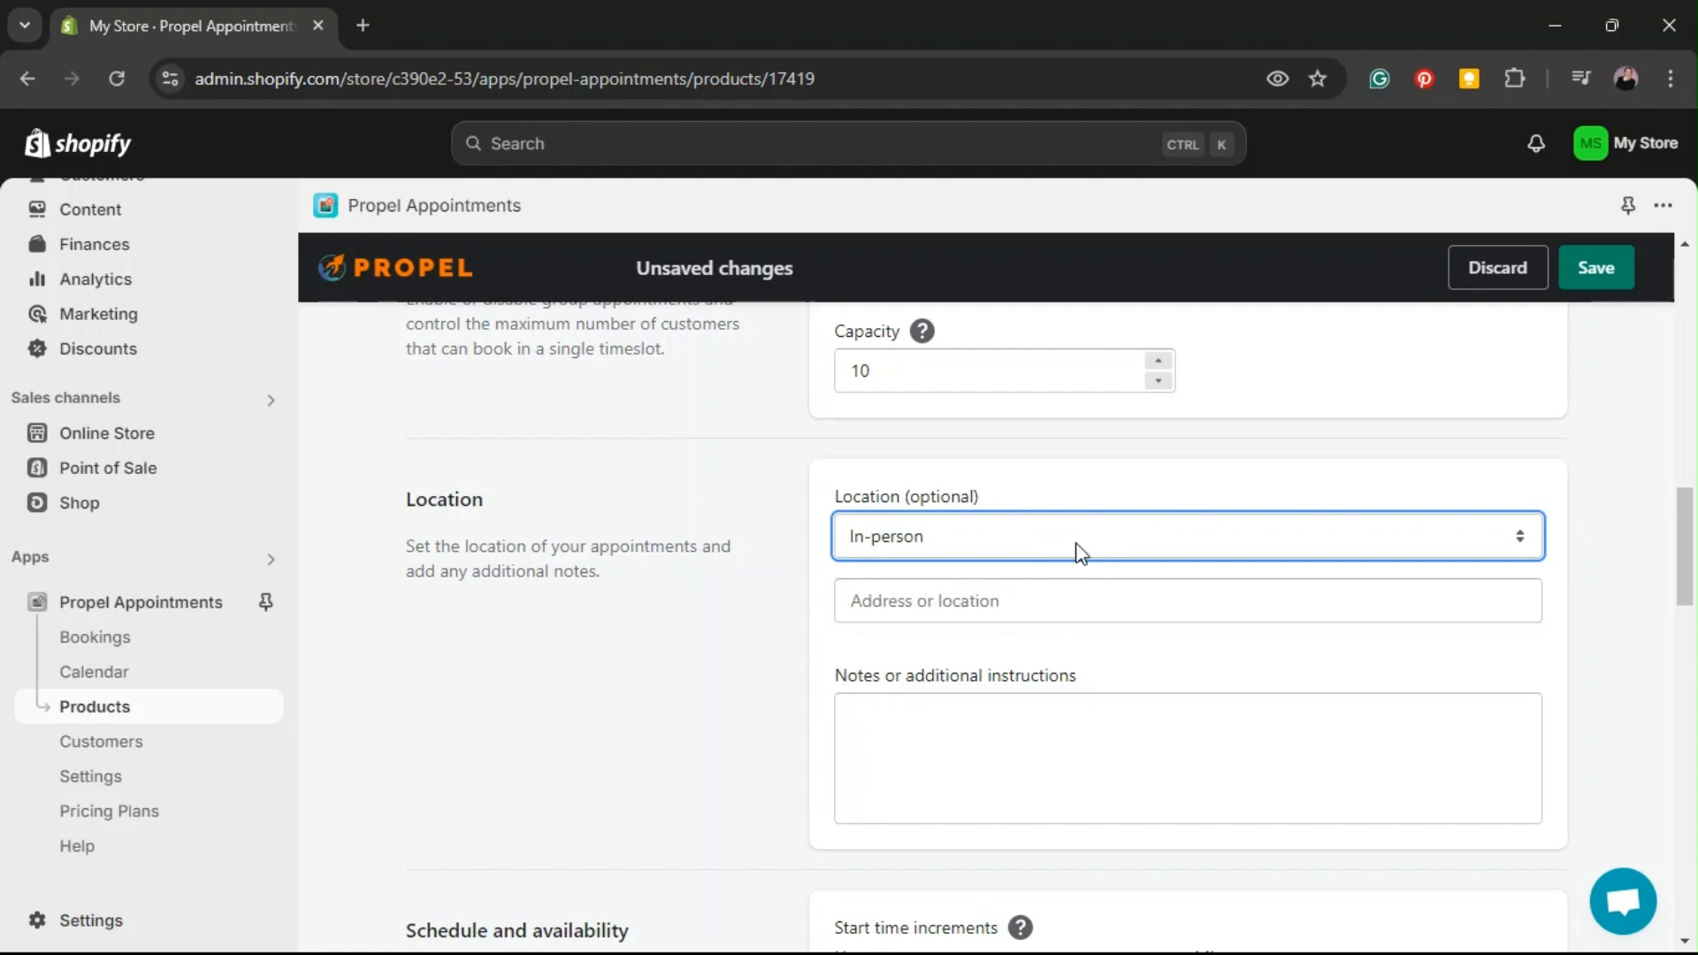
key(Down)
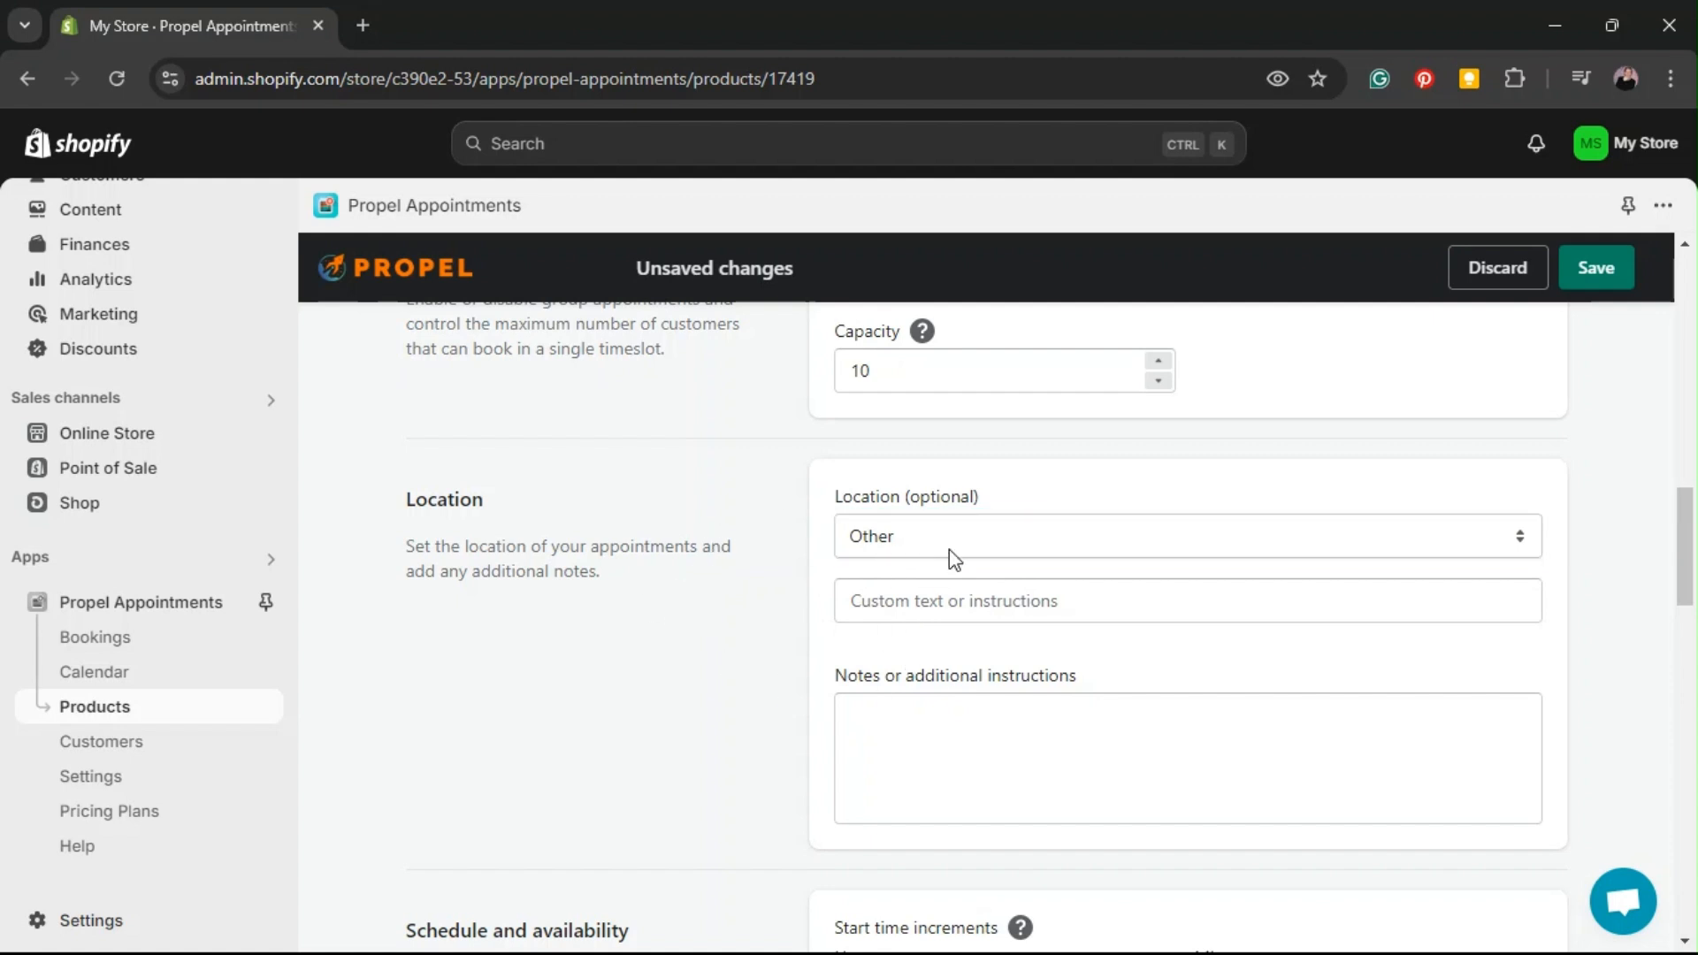
Check the start time increments help and try limiting customer bookings to a date range ending November 6, 2024
scroll(911, 550, down, 4)
scroll(918, 548, down, 1)
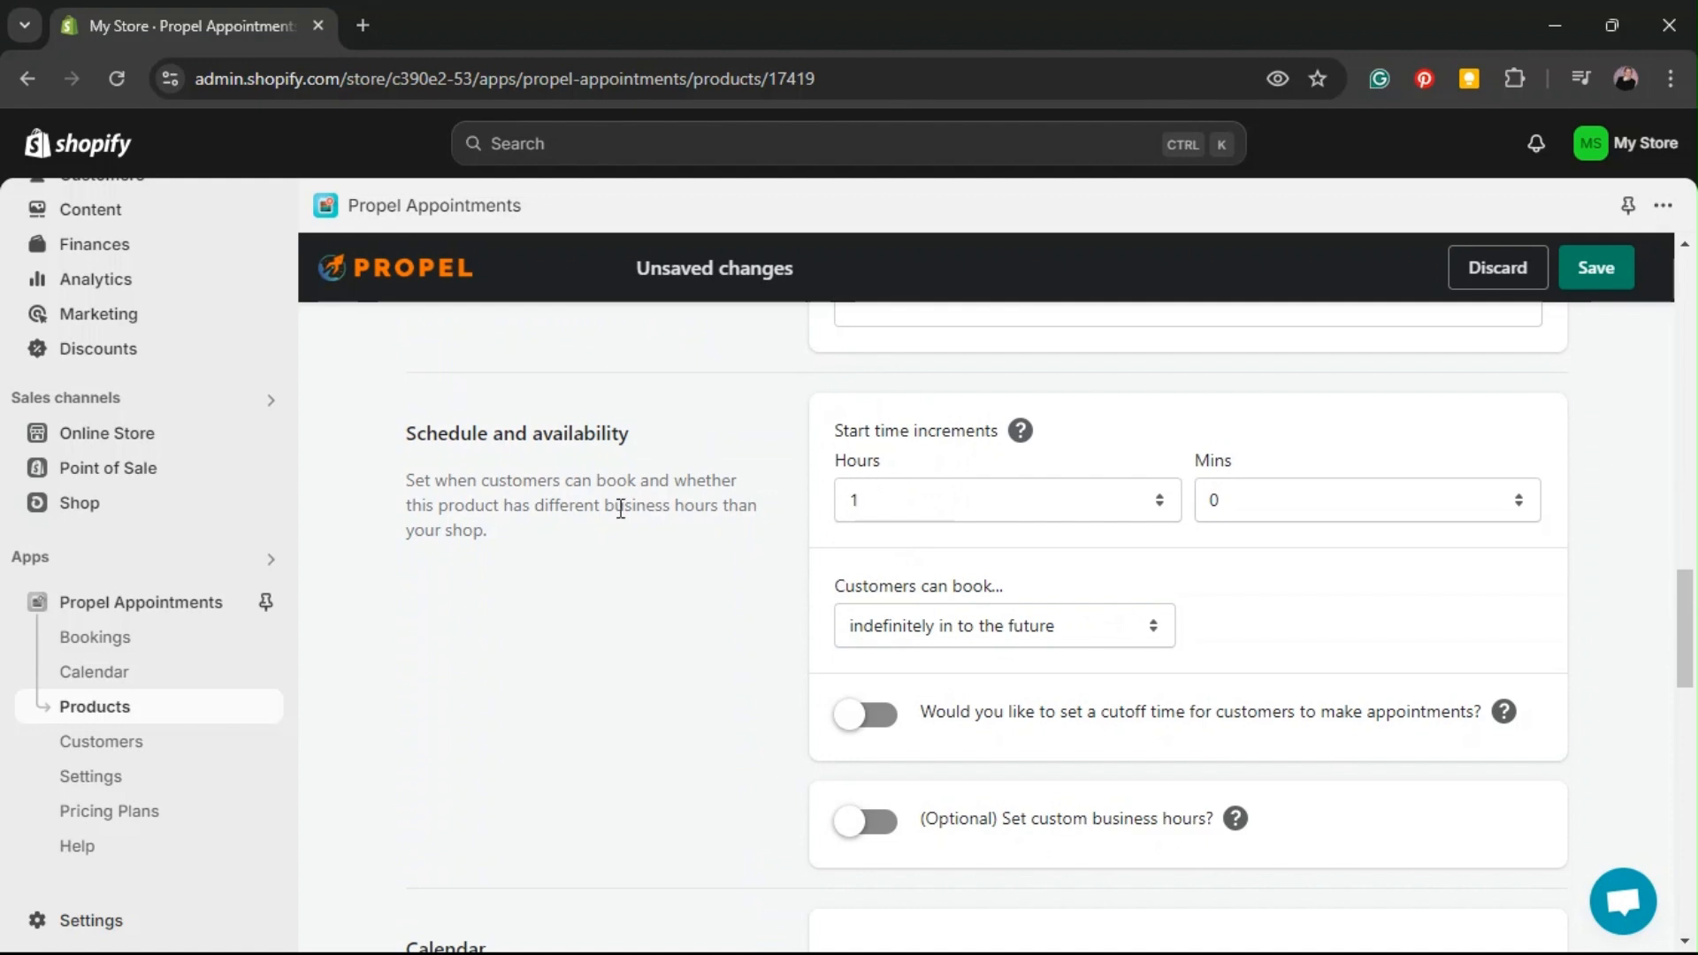
mouse_move(1020, 432)
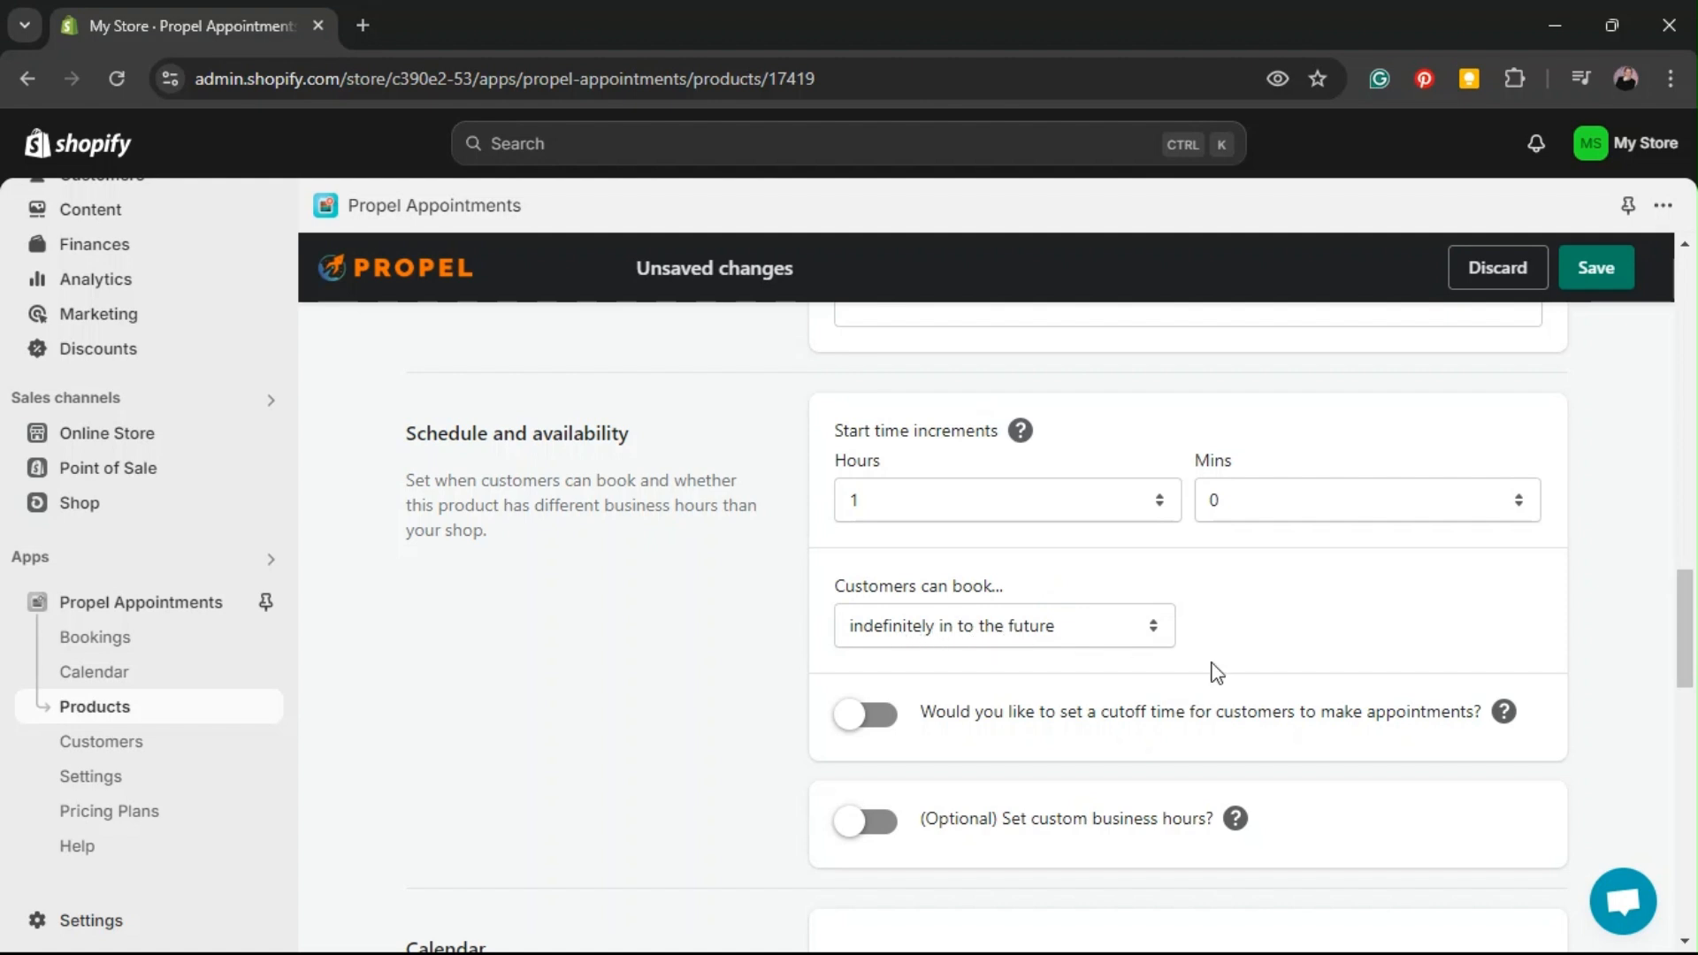
click(996, 617)
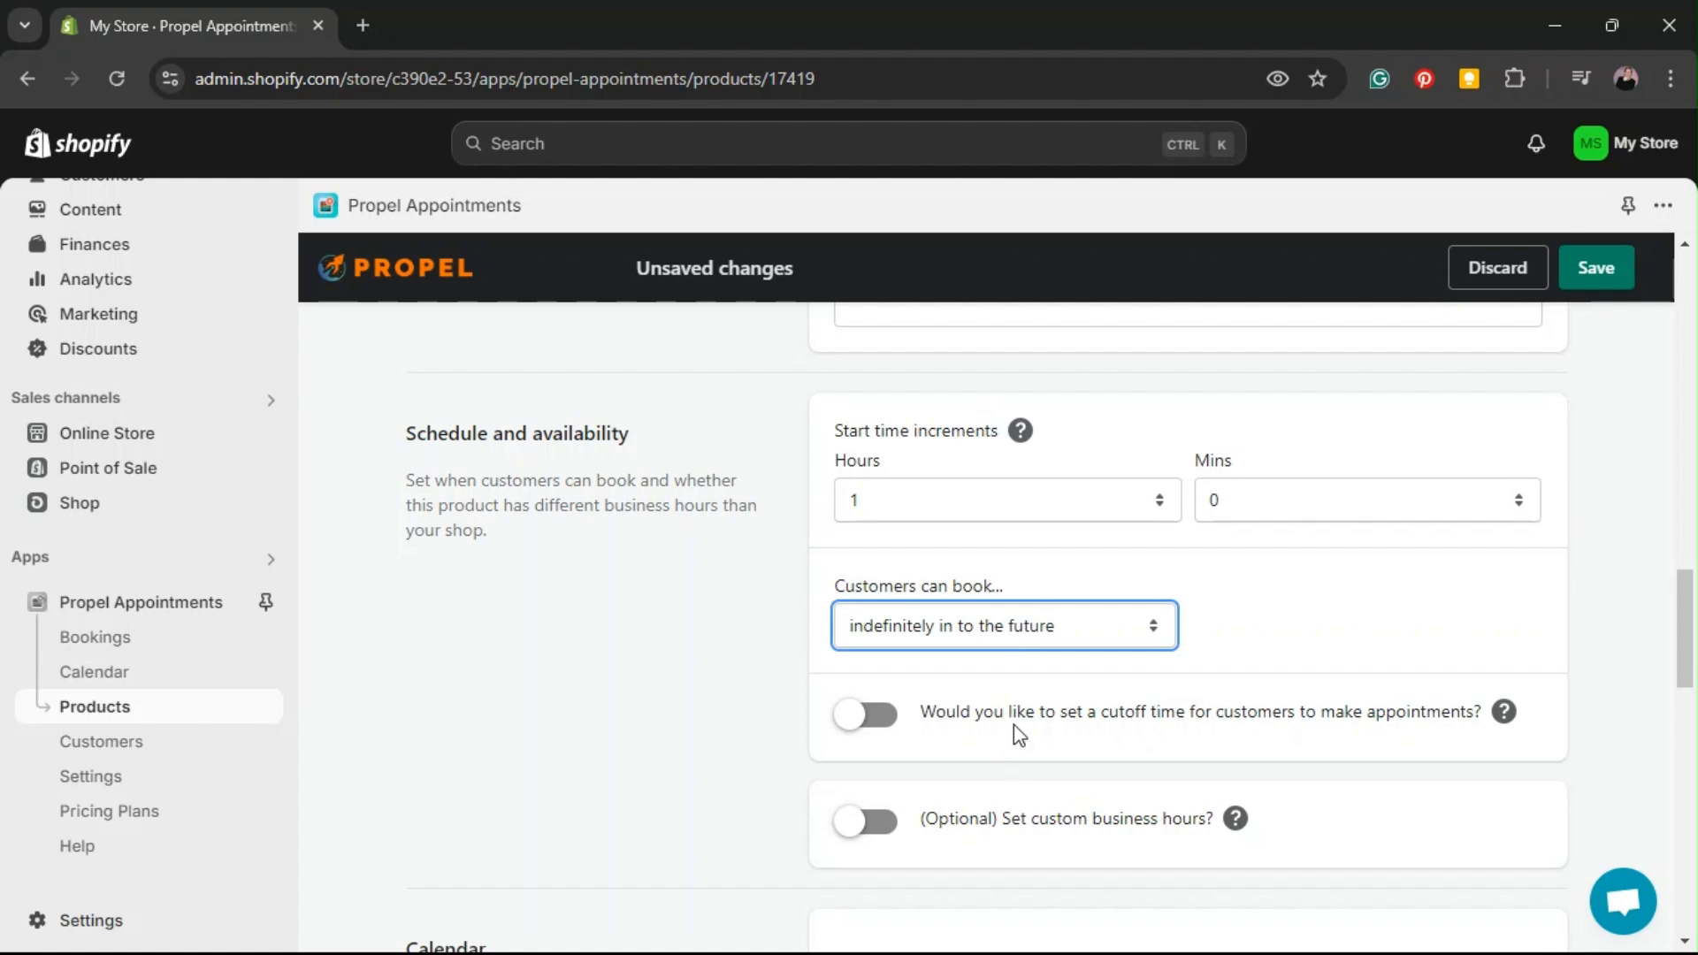
click(1025, 698)
scroll(1026, 698, down, 3)
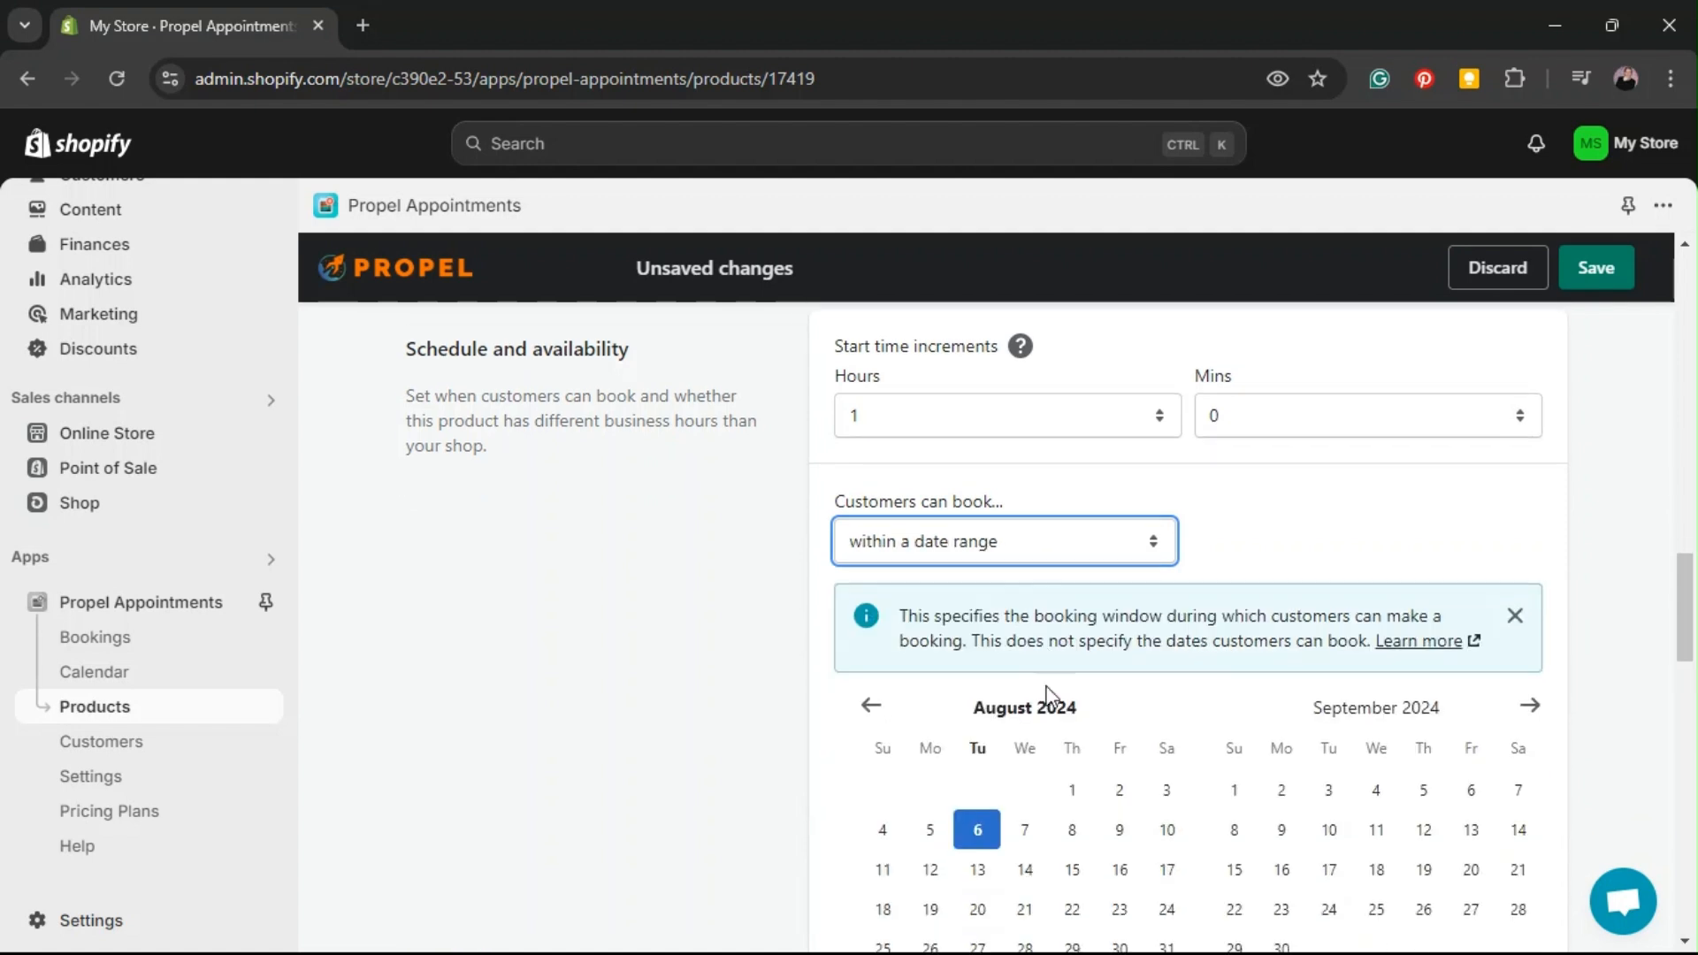
click(1532, 541)
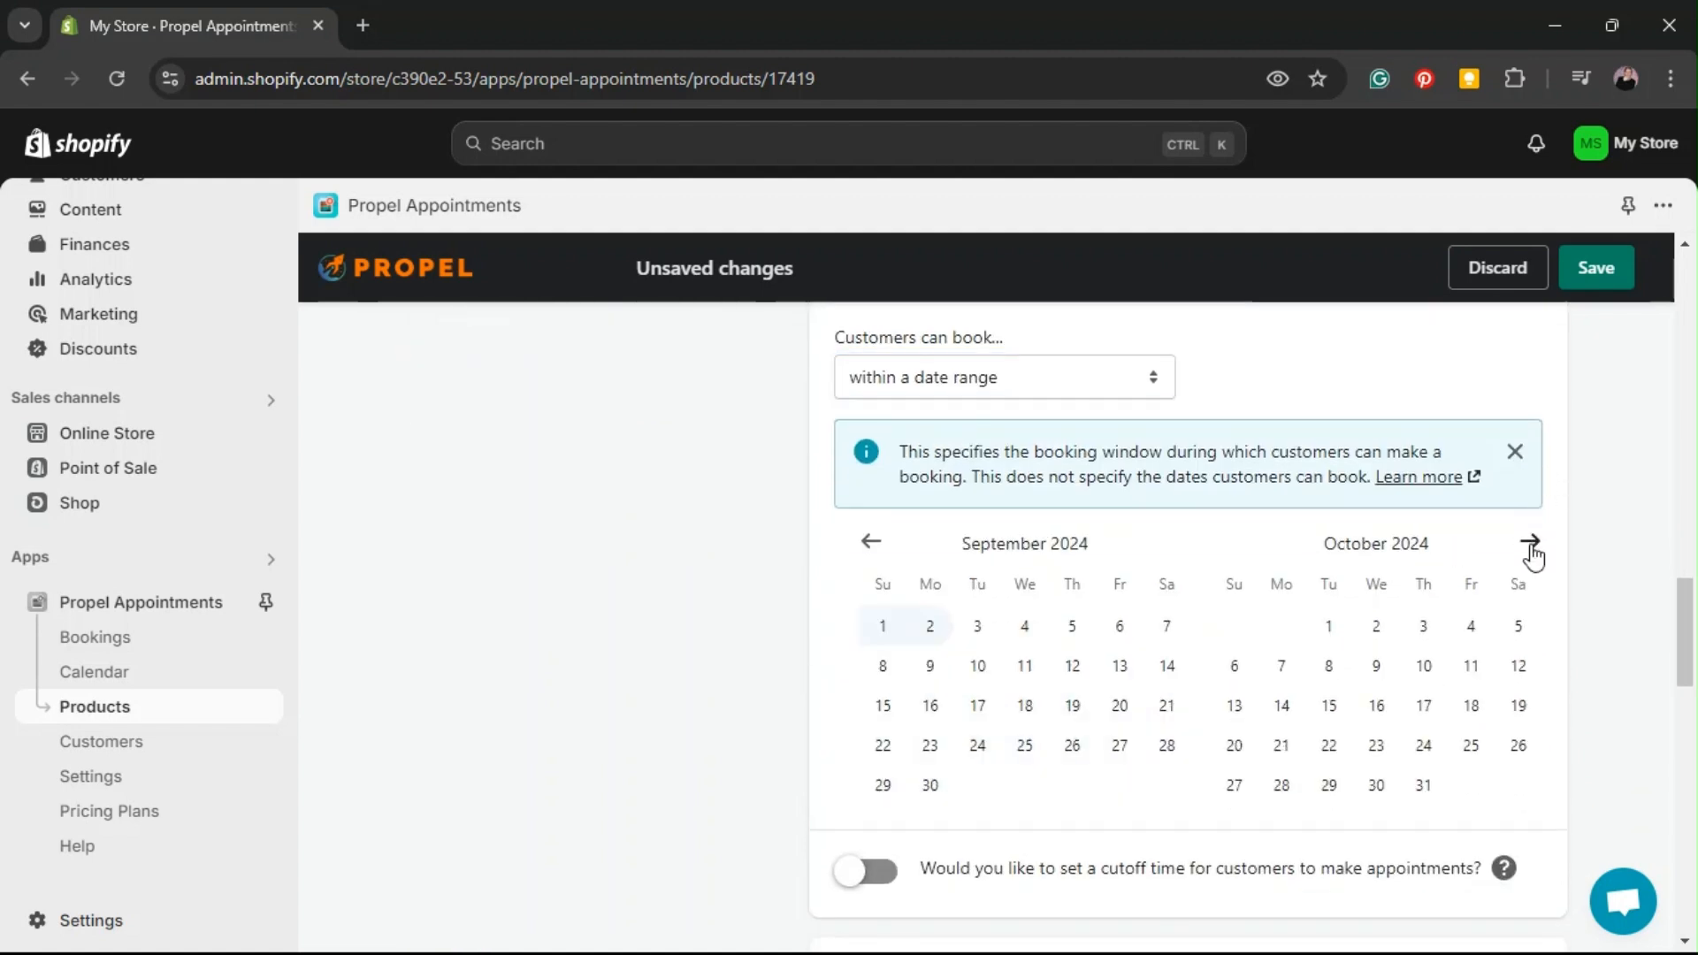
click(1530, 544)
click(1344, 677)
click(1376, 665)
Let customers book X days in to the future and set the number of days to 90
click(996, 383)
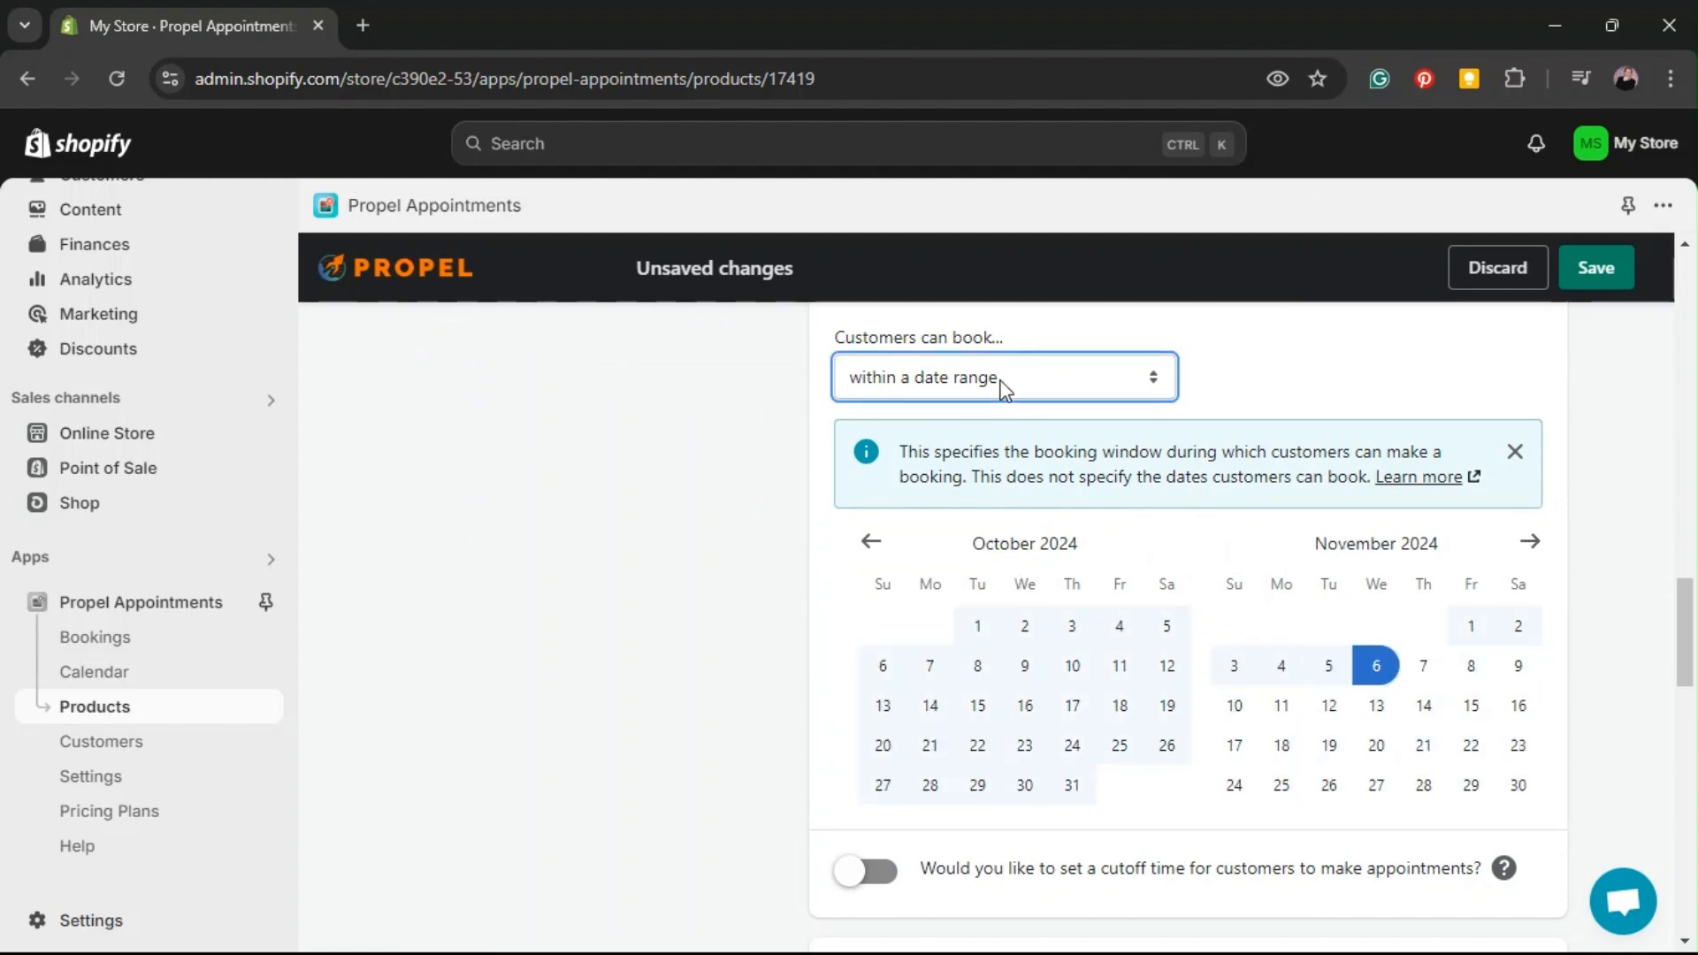
click(1011, 453)
click(1043, 501)
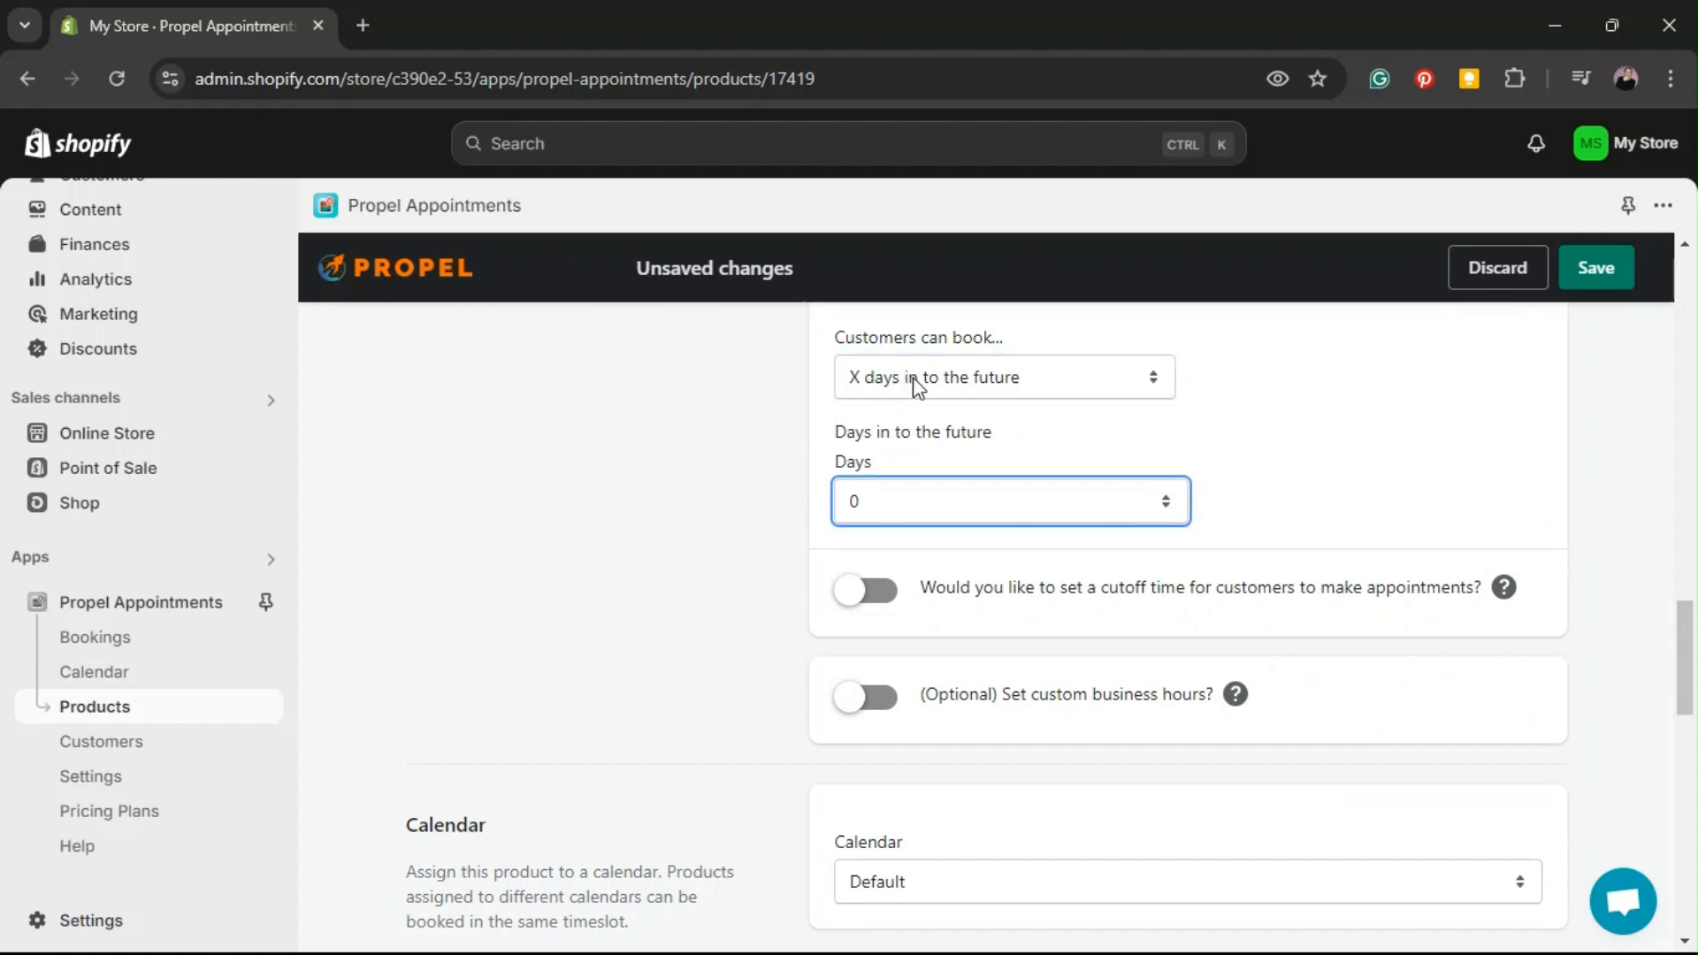
text(90)
click(1311, 494)
scroll(1313, 491, up, 1)
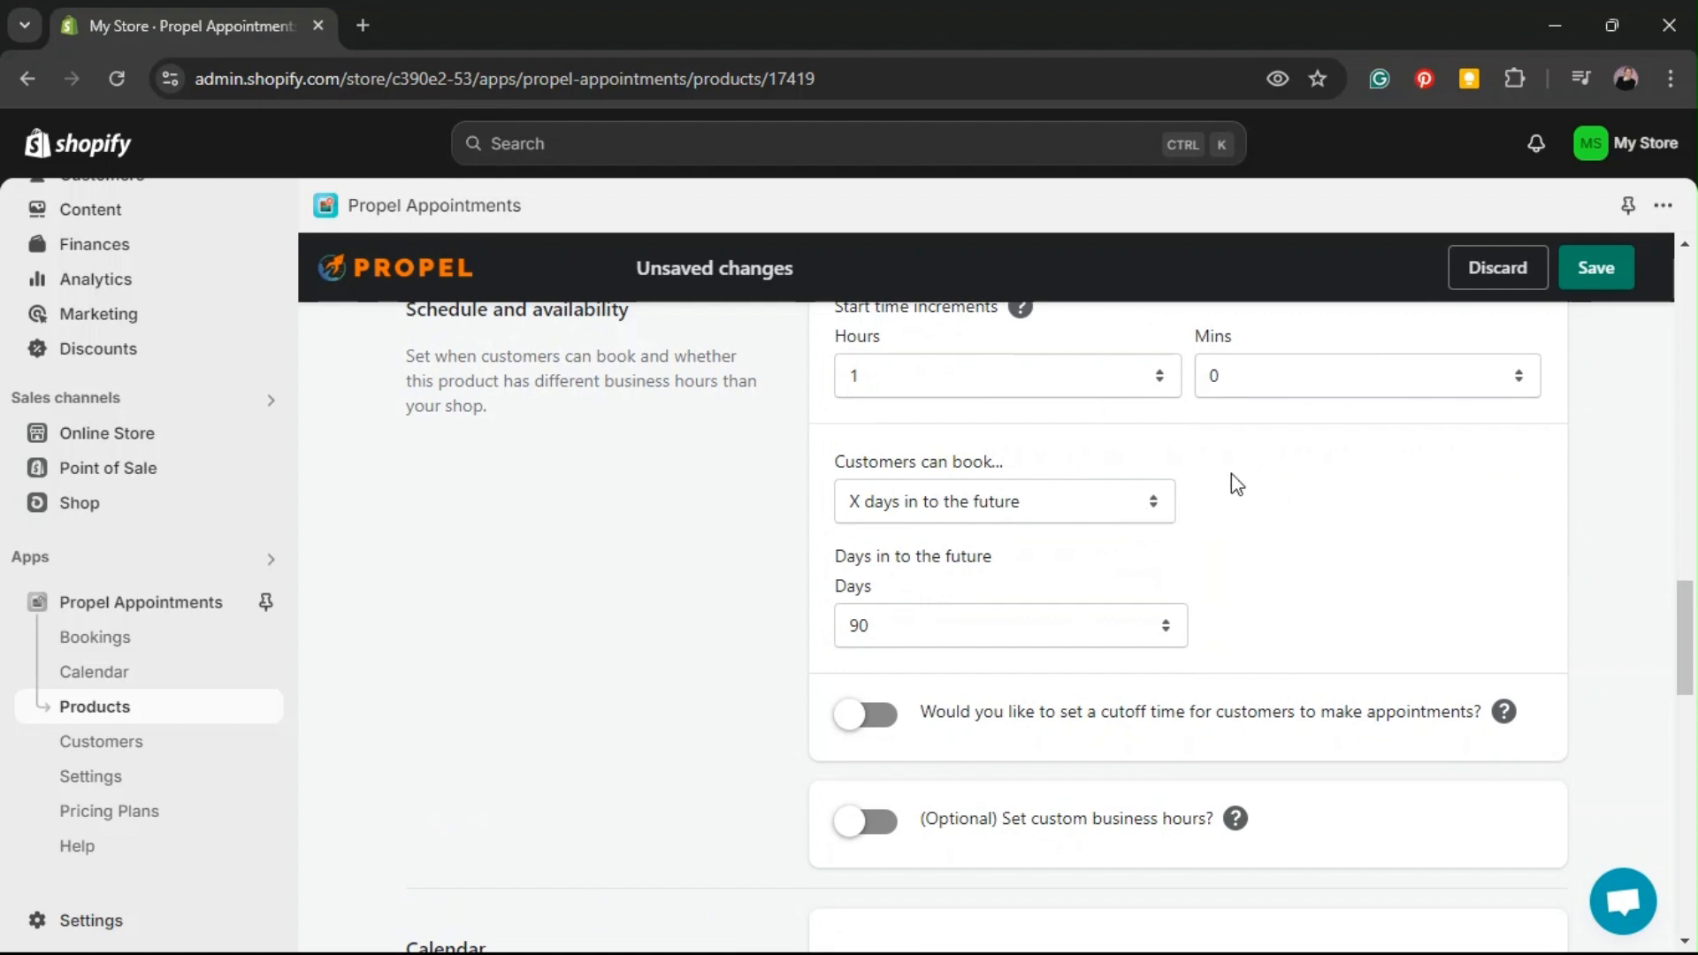
Enable a cutoff time for making appointments and set it to 1 day, 0 hours and 0 minutes
scroll(1231, 477, down, 1)
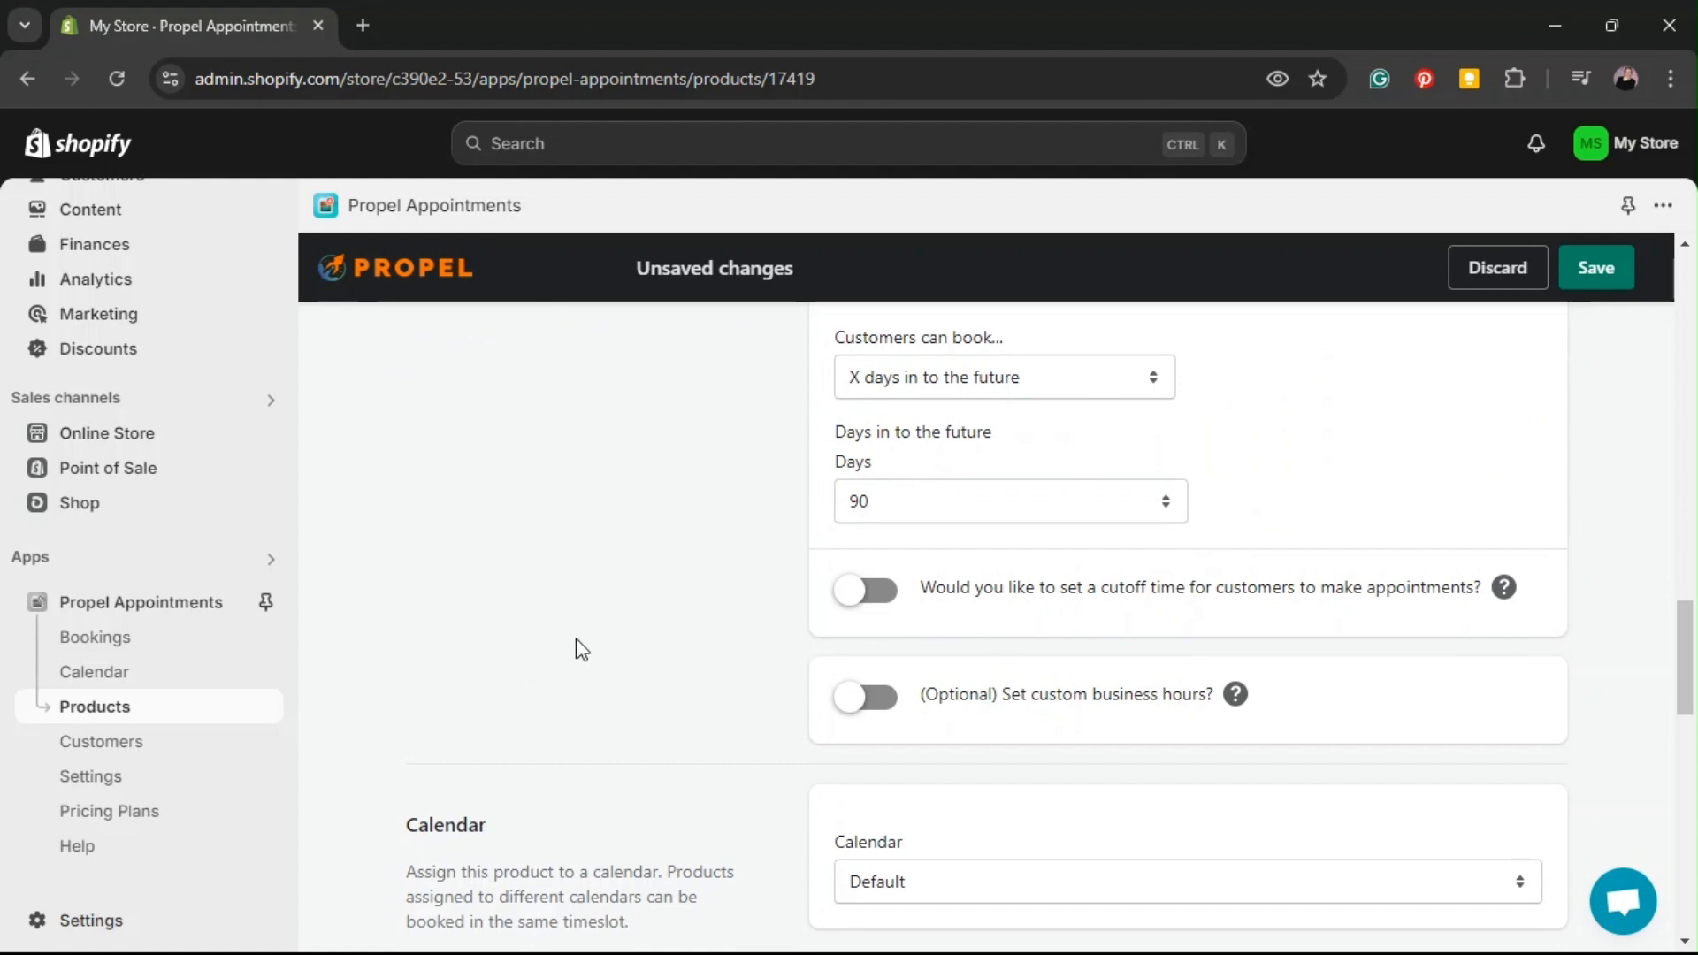
click(852, 592)
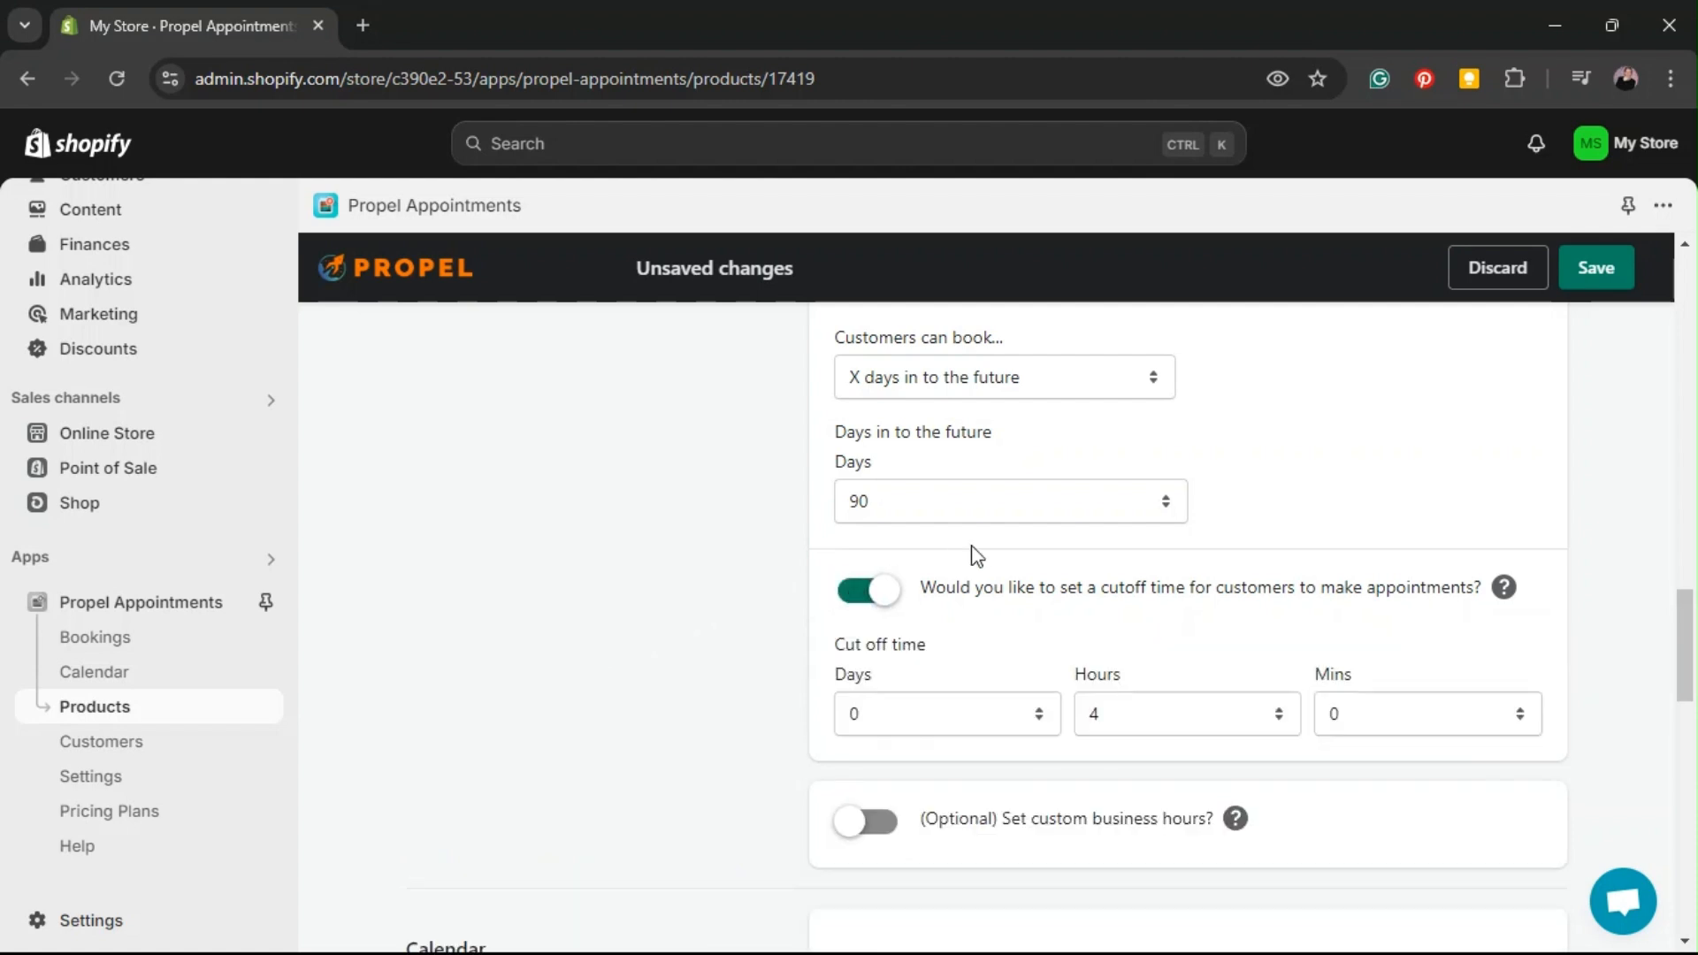
click(1116, 712)
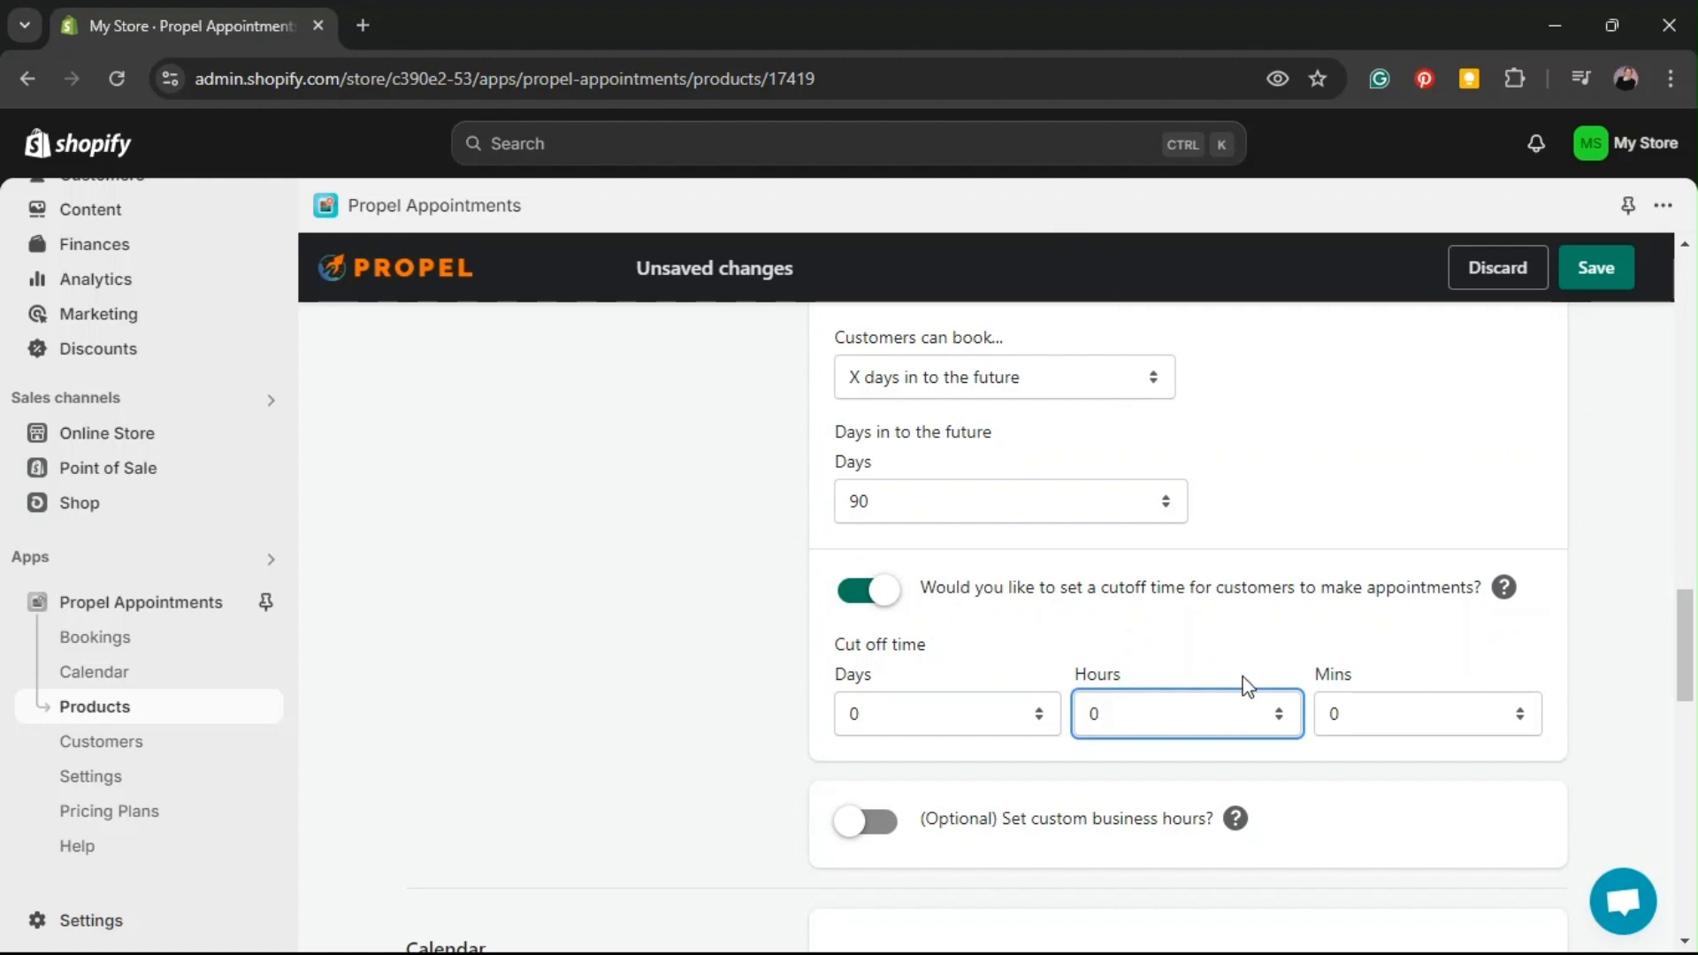
click(1041, 715)
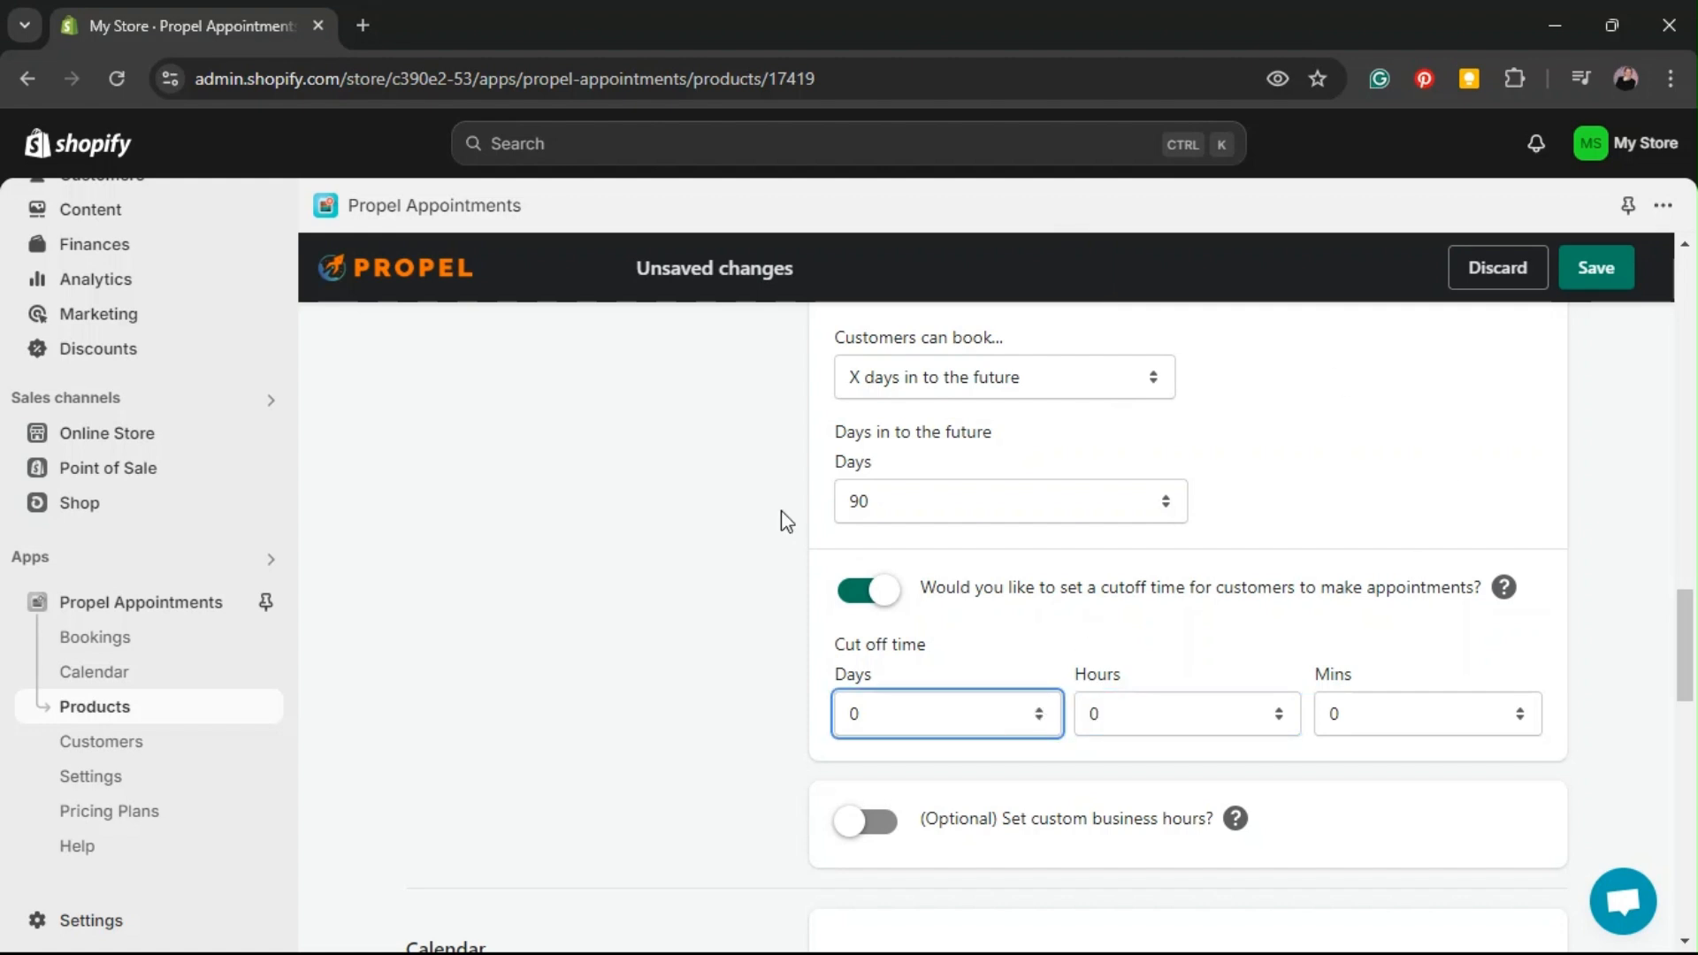
click(914, 286)
click(981, 622)
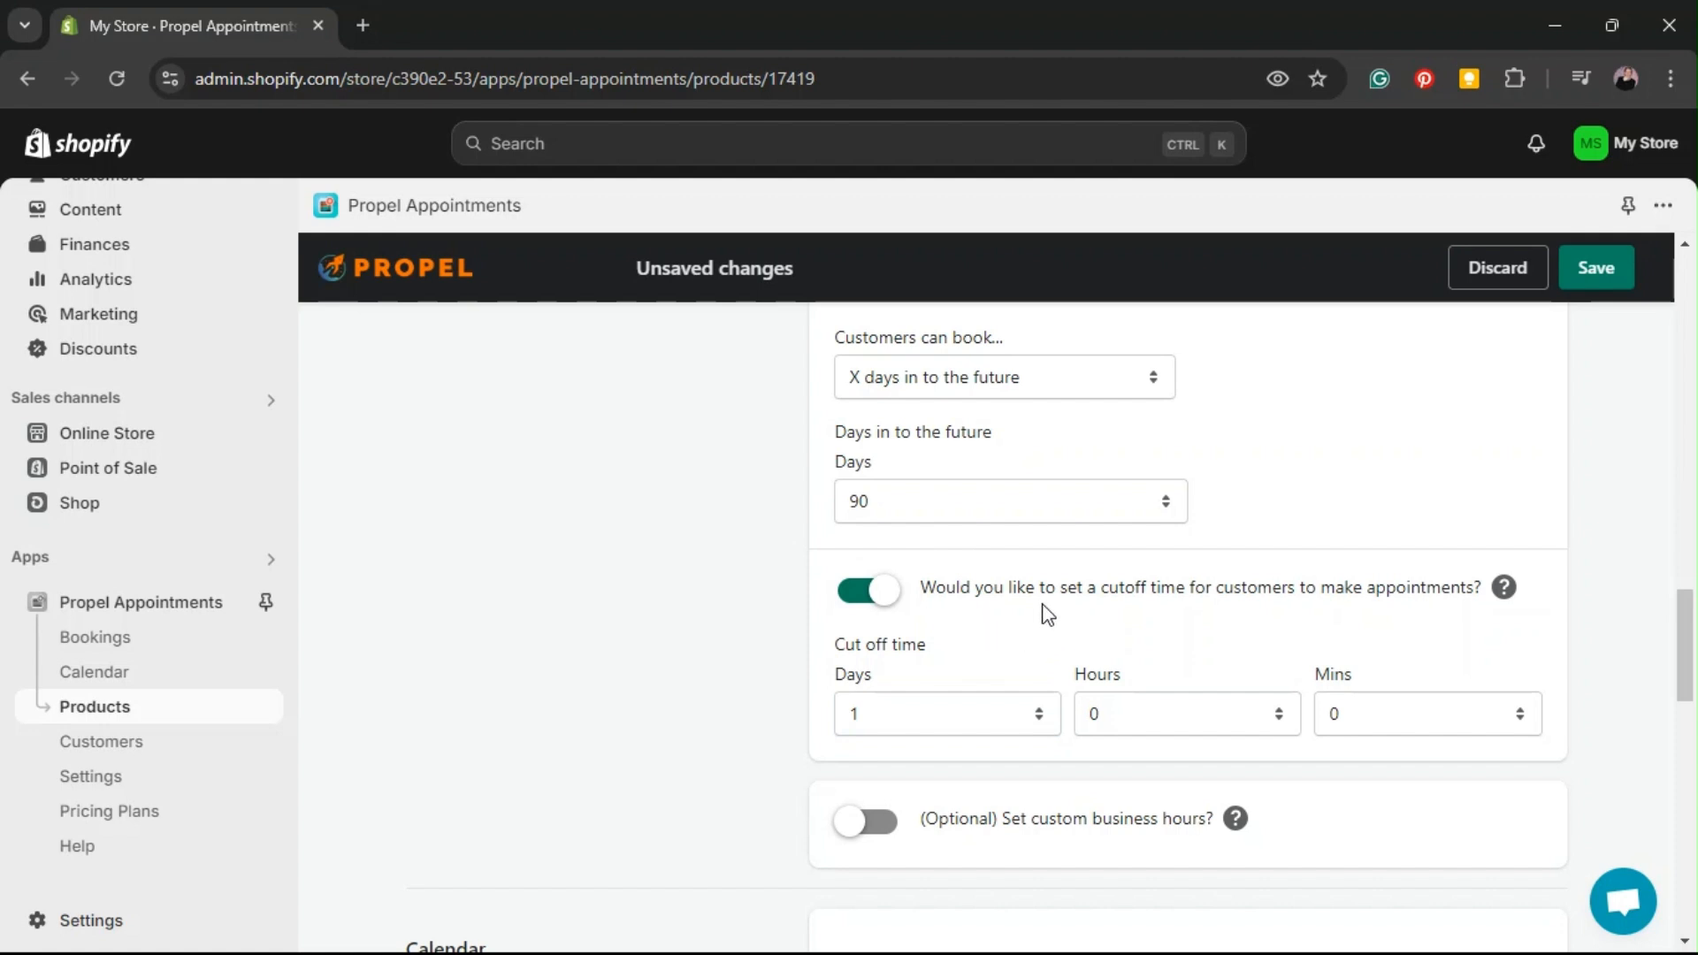
Turn on custom business hours to view the weekly hours and overrides, and turn the option back off
scroll(1039, 592, down, 1)
scroll(990, 557, down, 1)
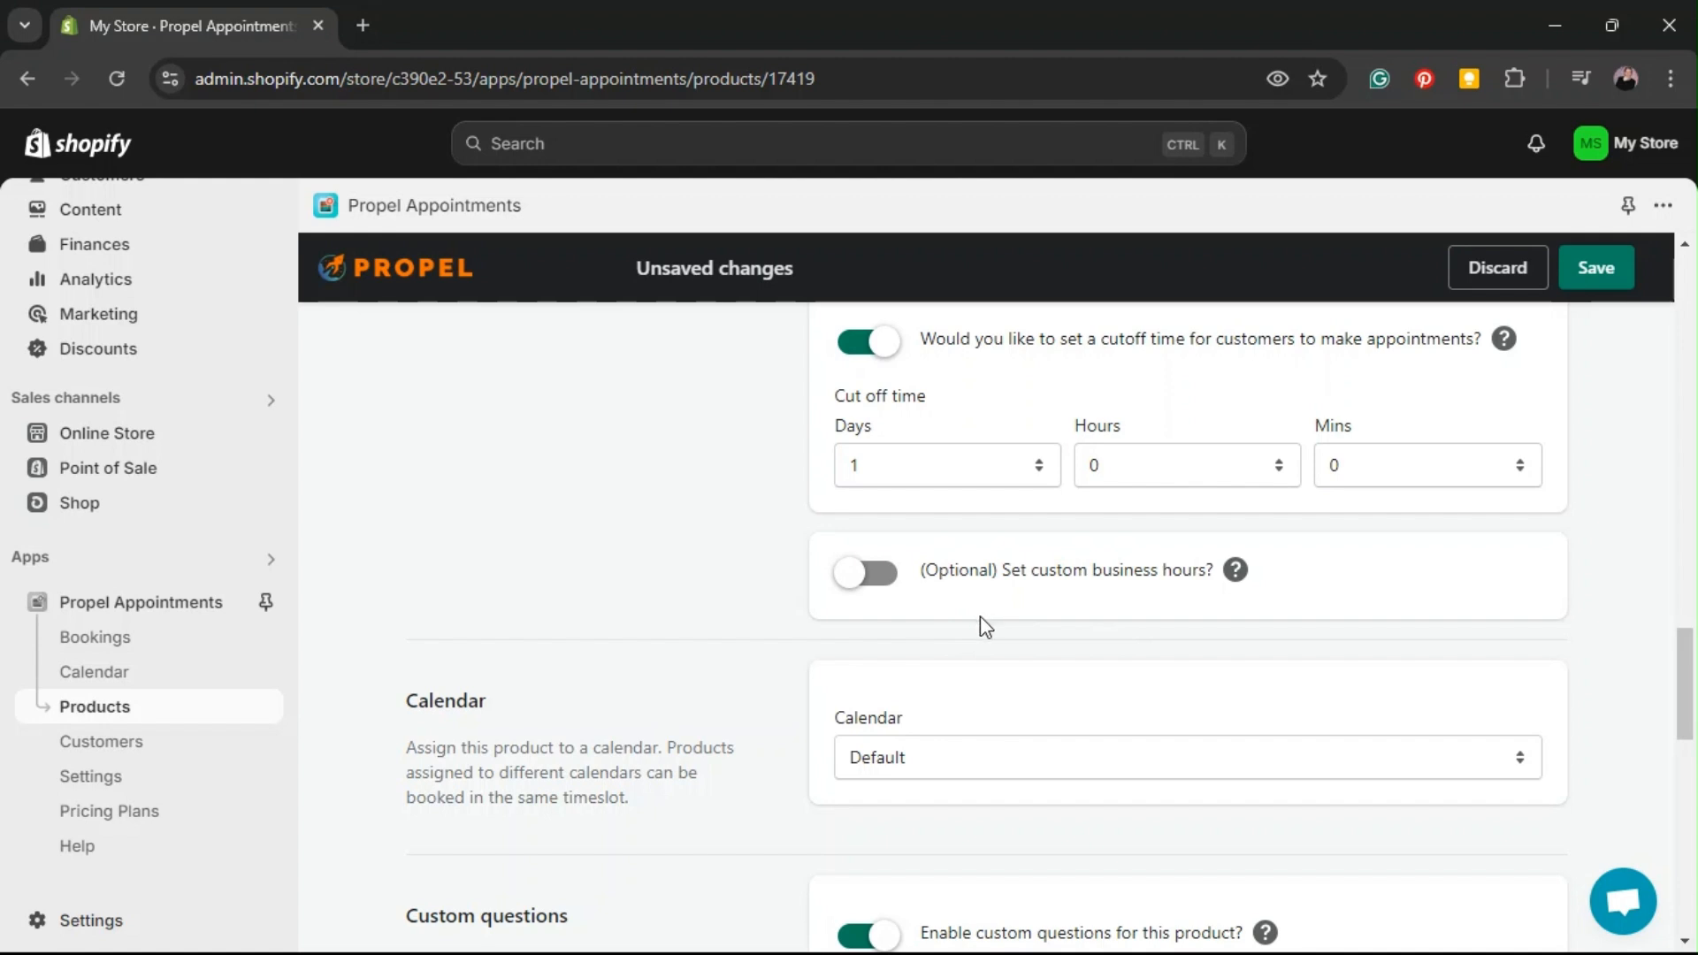
click(862, 577)
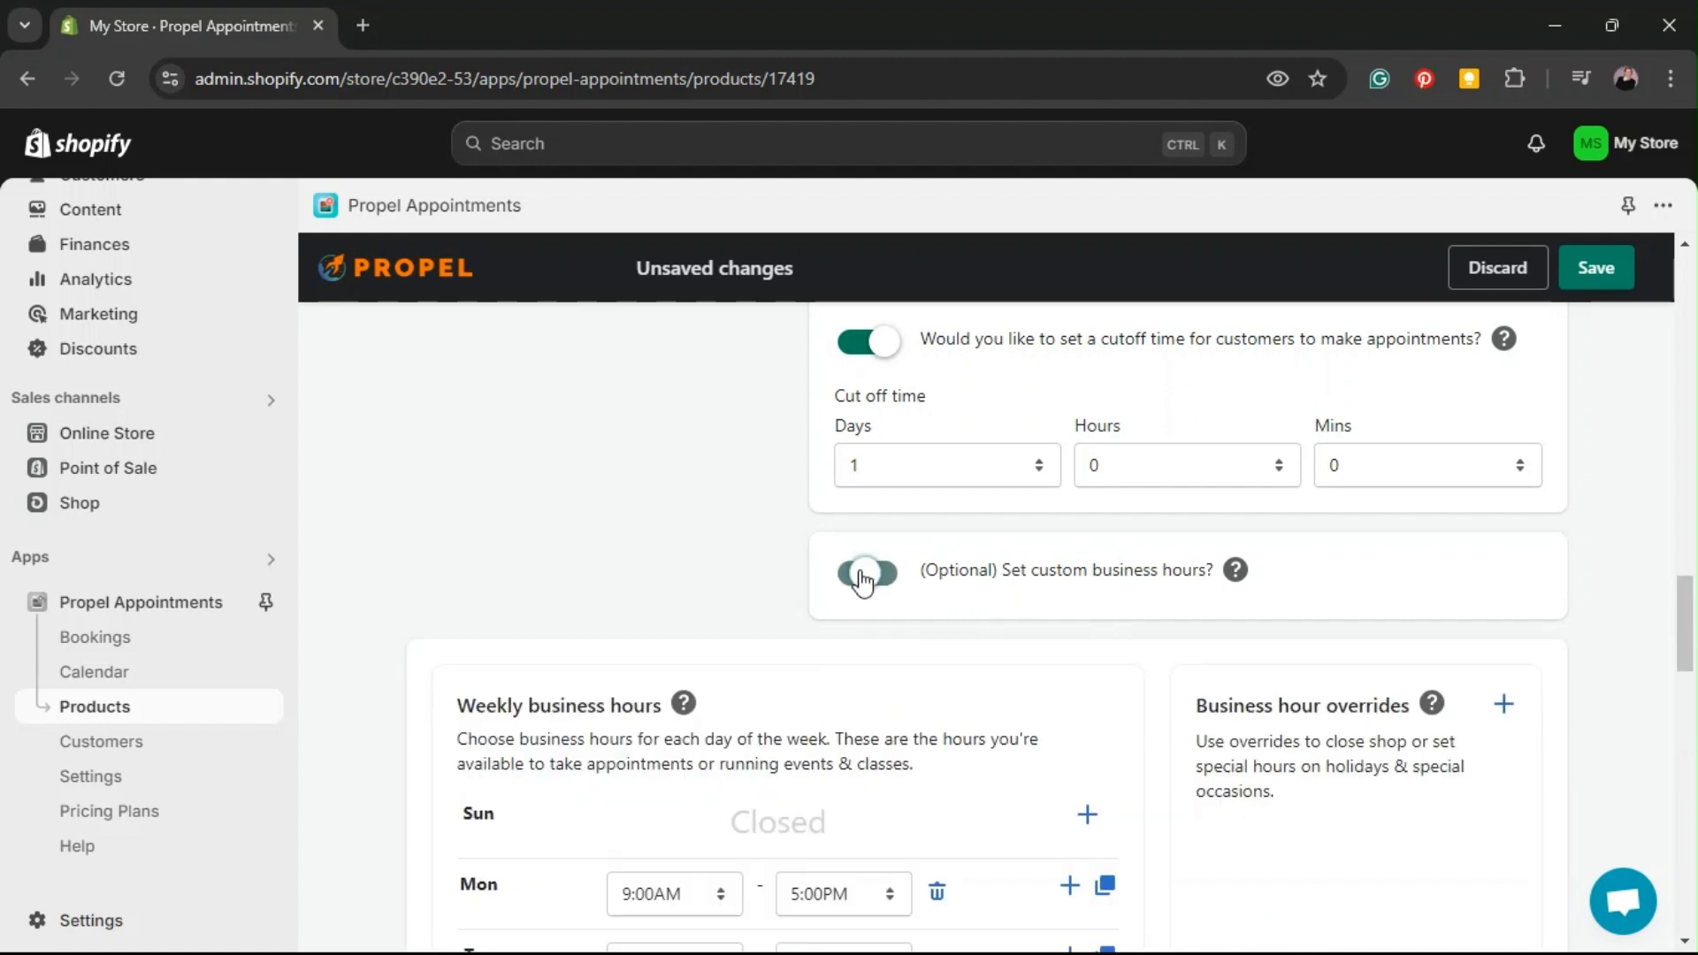
click(862, 576)
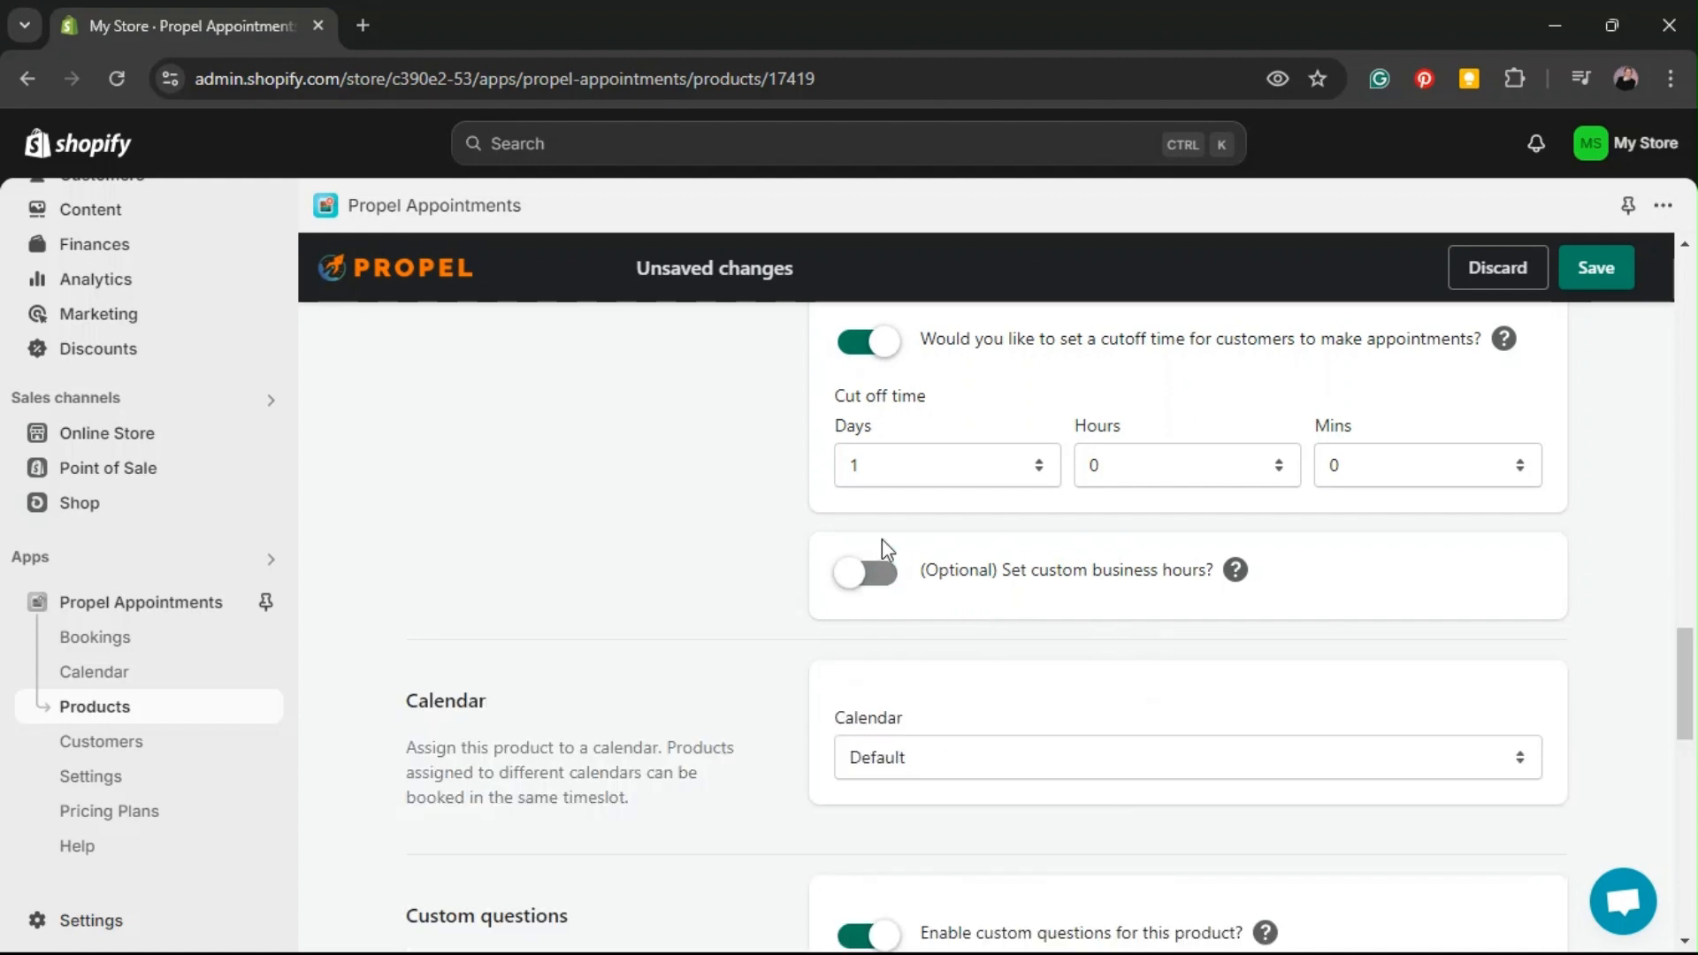
Review the calendar assignment and the long-answer custom question asking why the customer is looking for a therapist
scroll(915, 488, down, 2)
scroll(915, 490, down, 1)
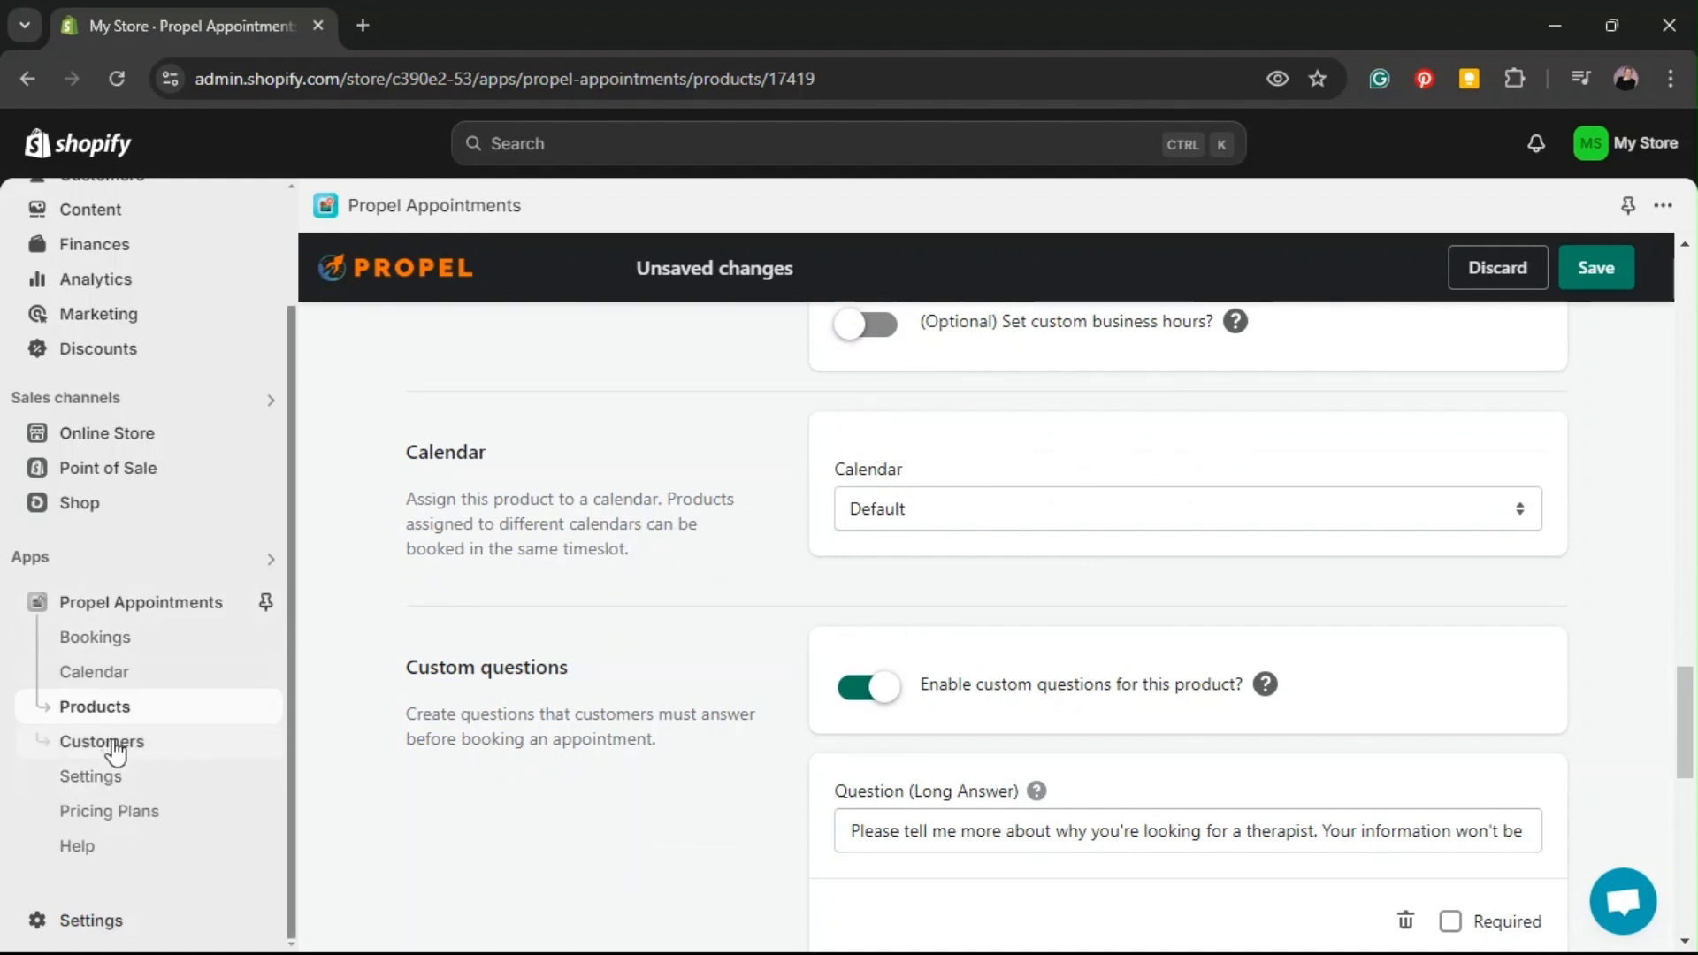
scroll(788, 486, down, 3)
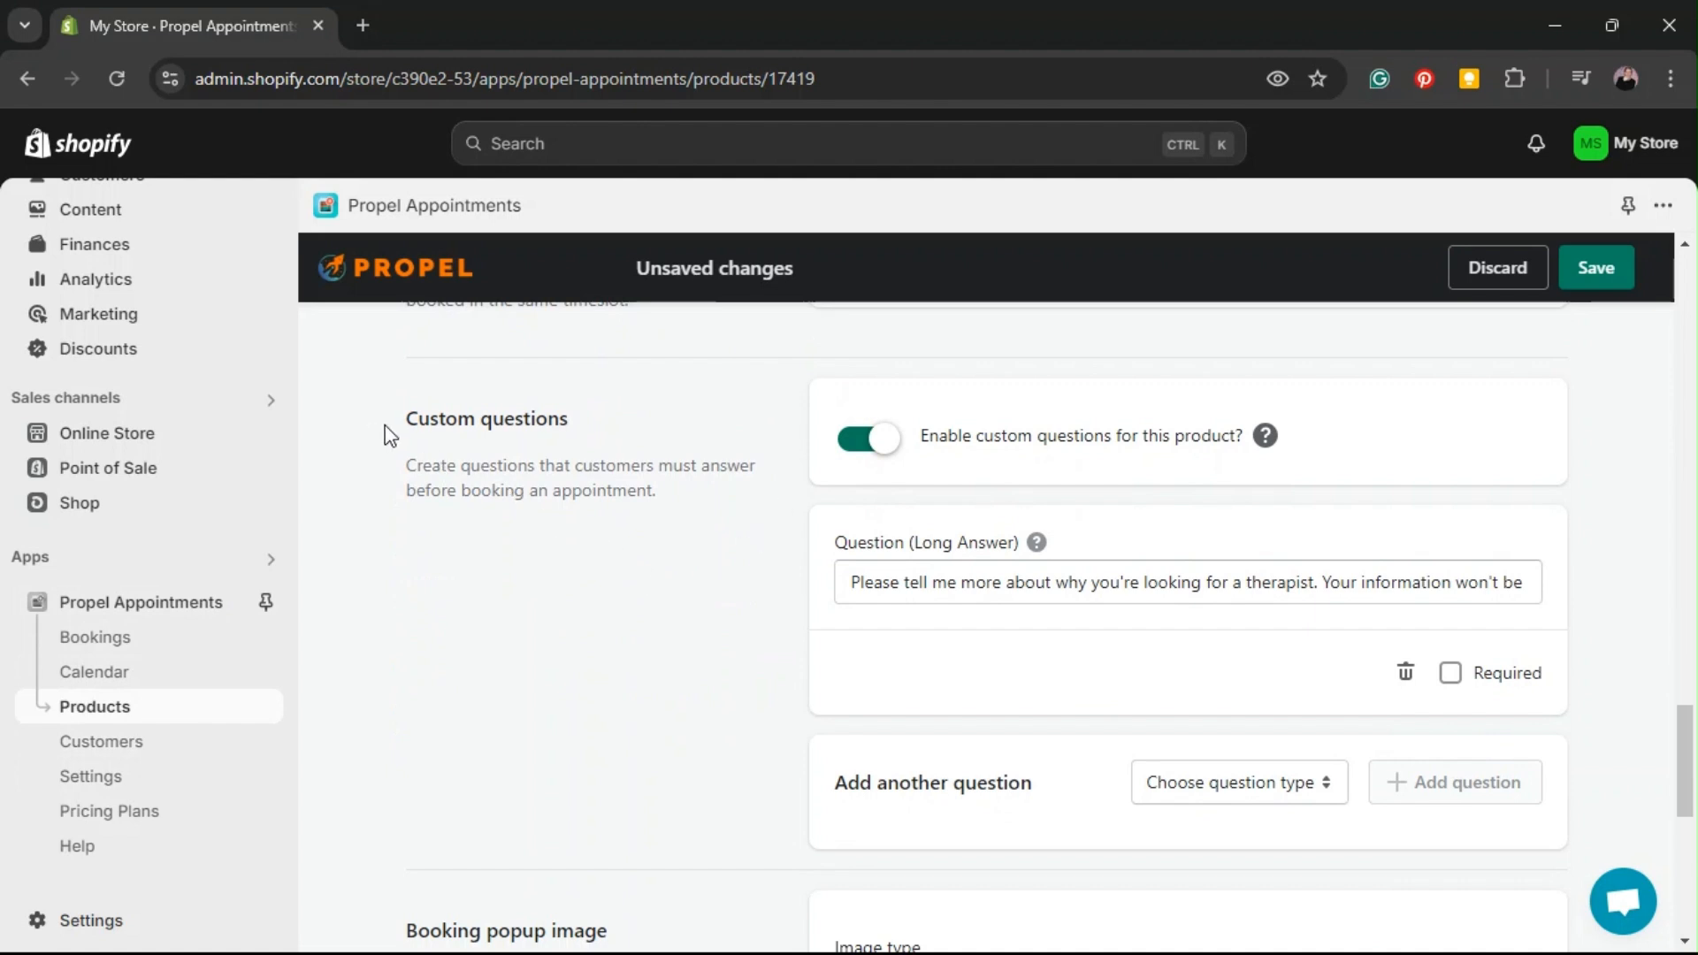
drag(395, 420, 560, 413)
click(656, 431)
drag(849, 581, 1362, 581)
click(1155, 694)
Add a checkboxes question "What can I help you with?" with options including Stress and Anxiety and Depression, and review both custom questions
scroll(880, 602, down, 3)
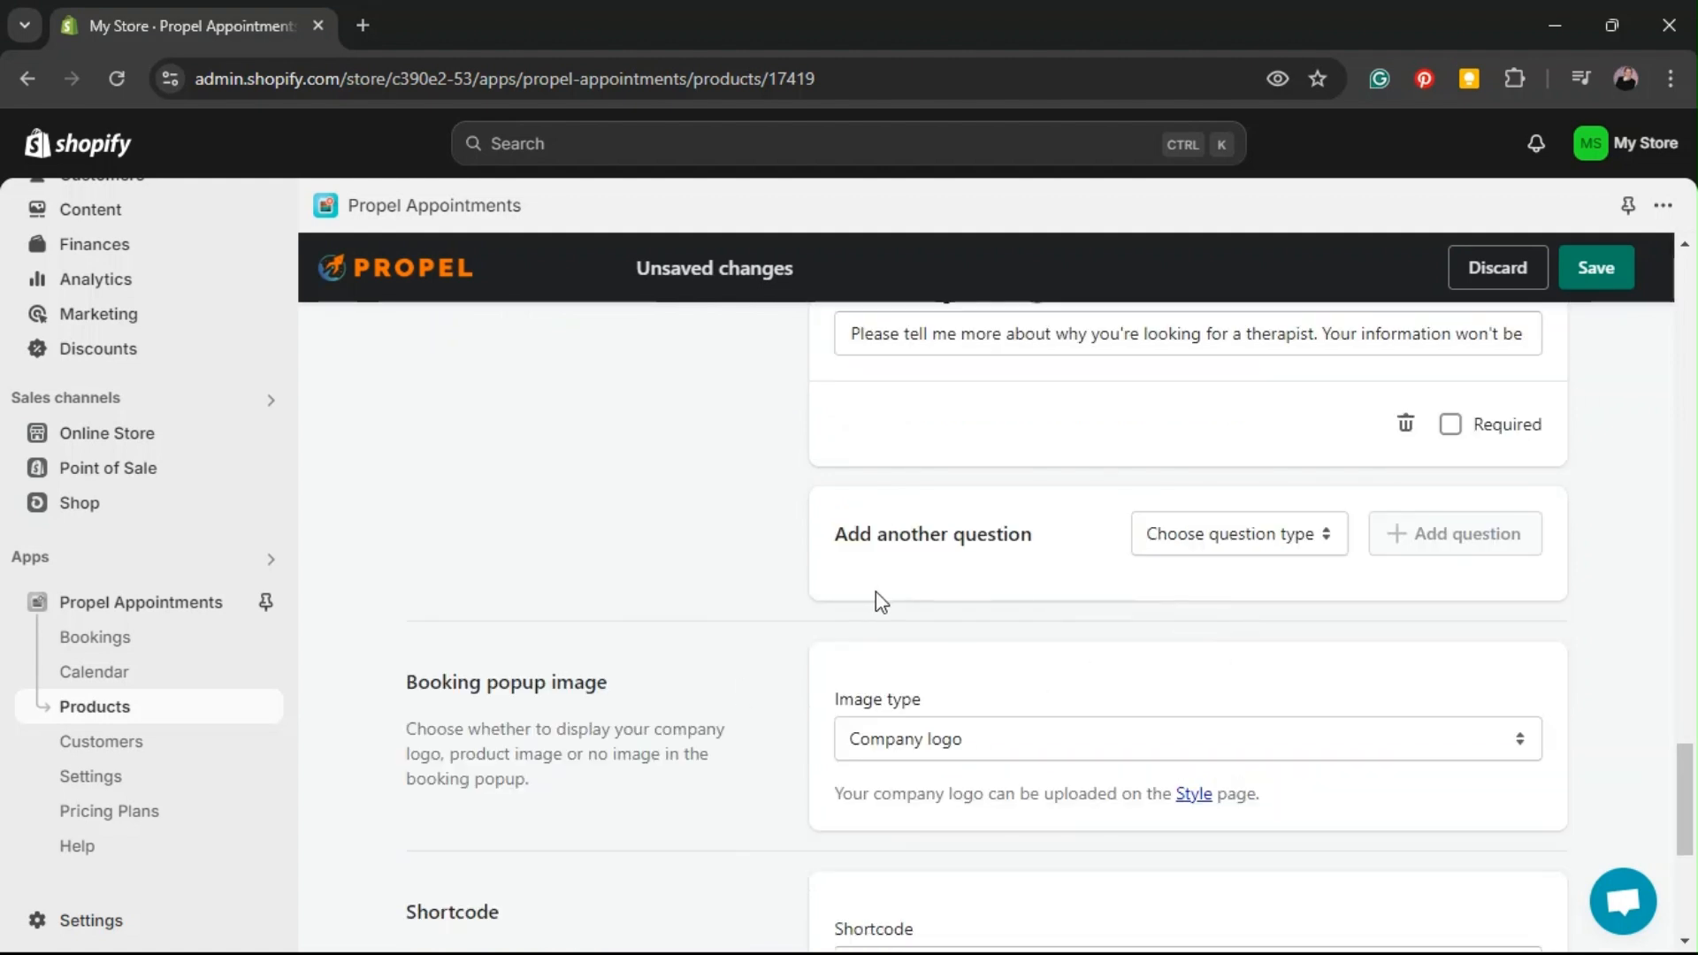
click(1311, 542)
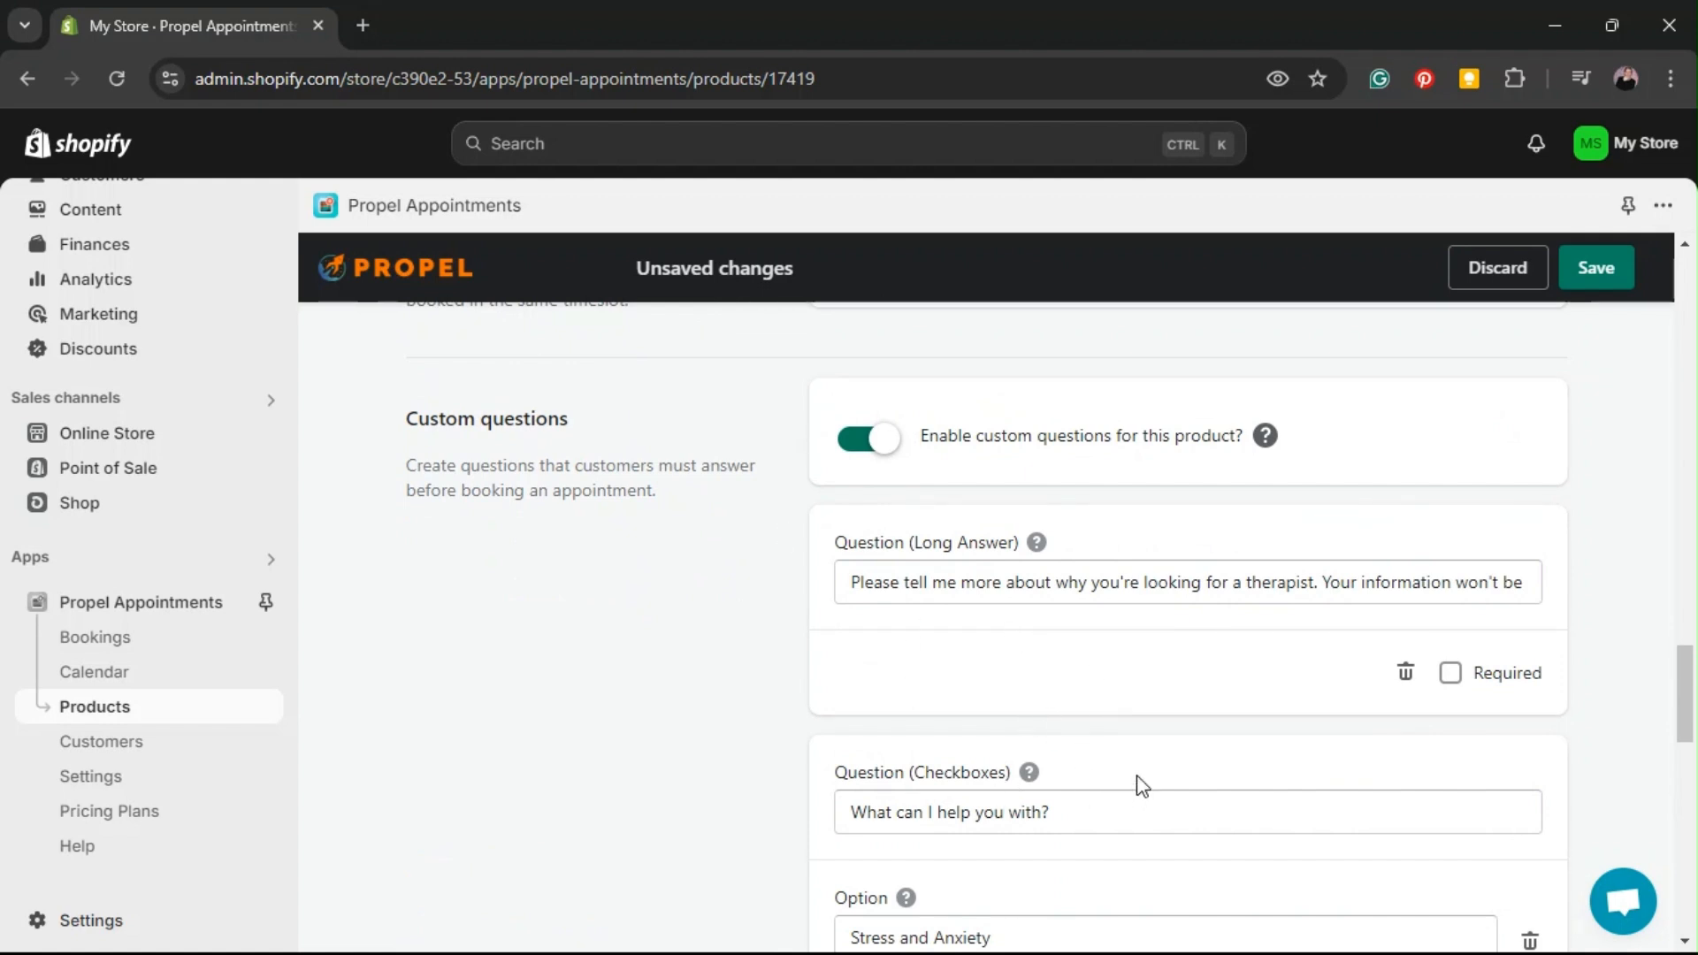
drag(1156, 761, 1372, 636)
drag(1110, 582, 1169, 775)
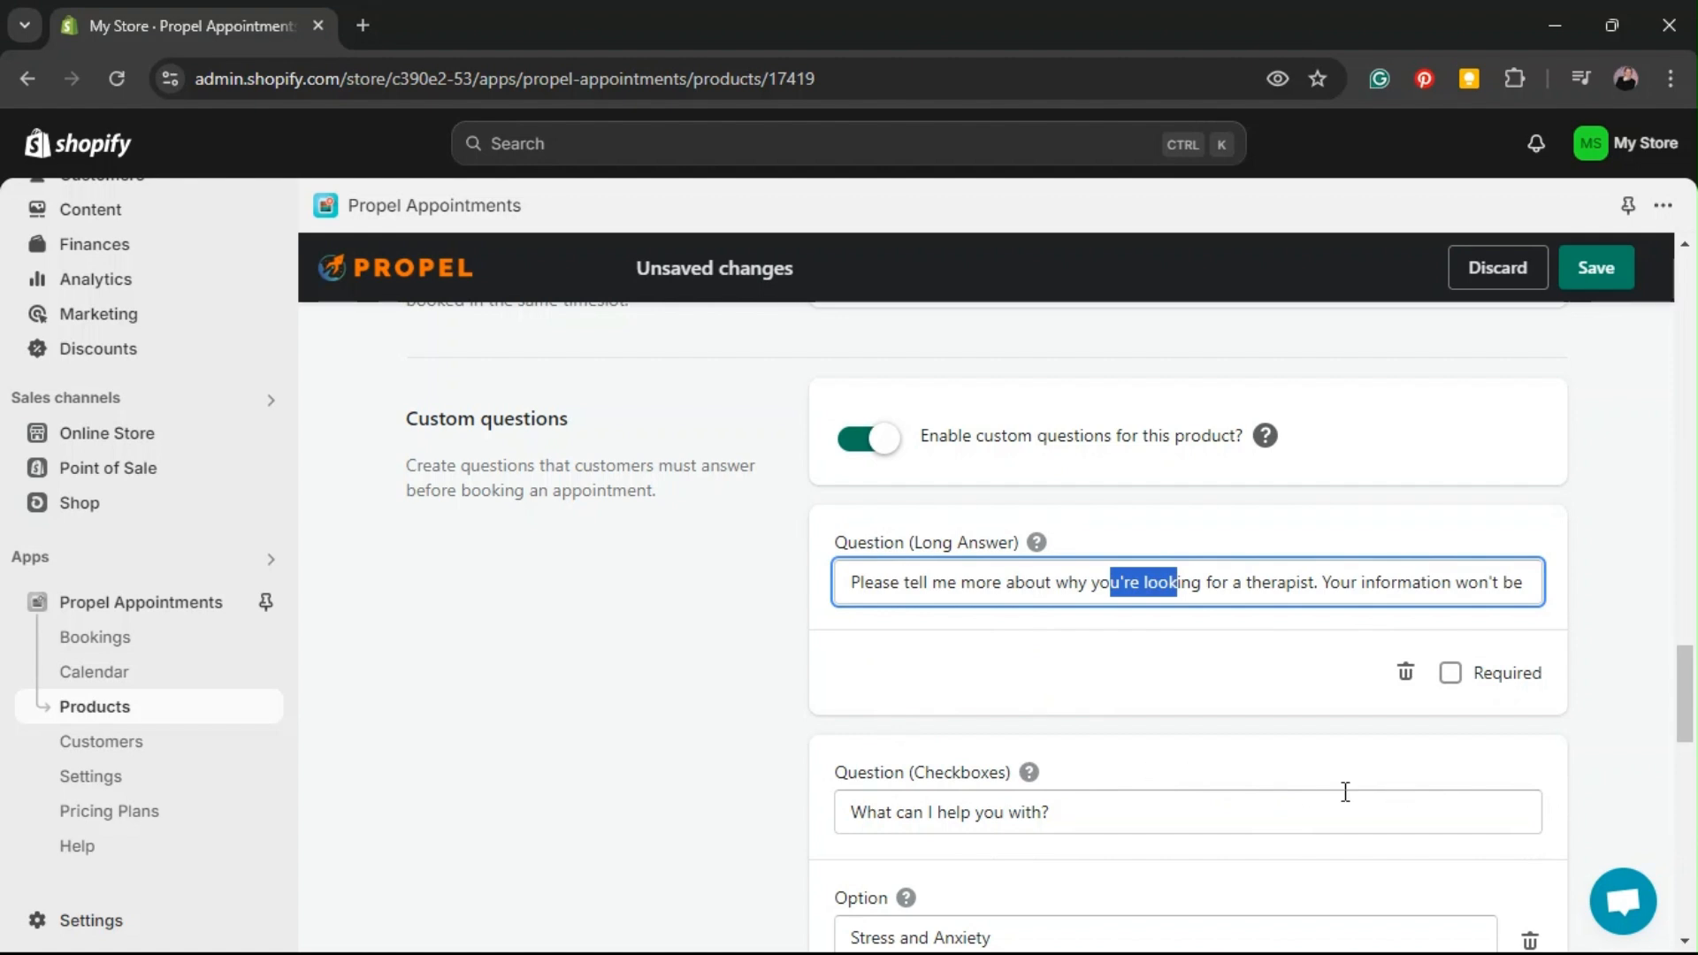
click(1293, 780)
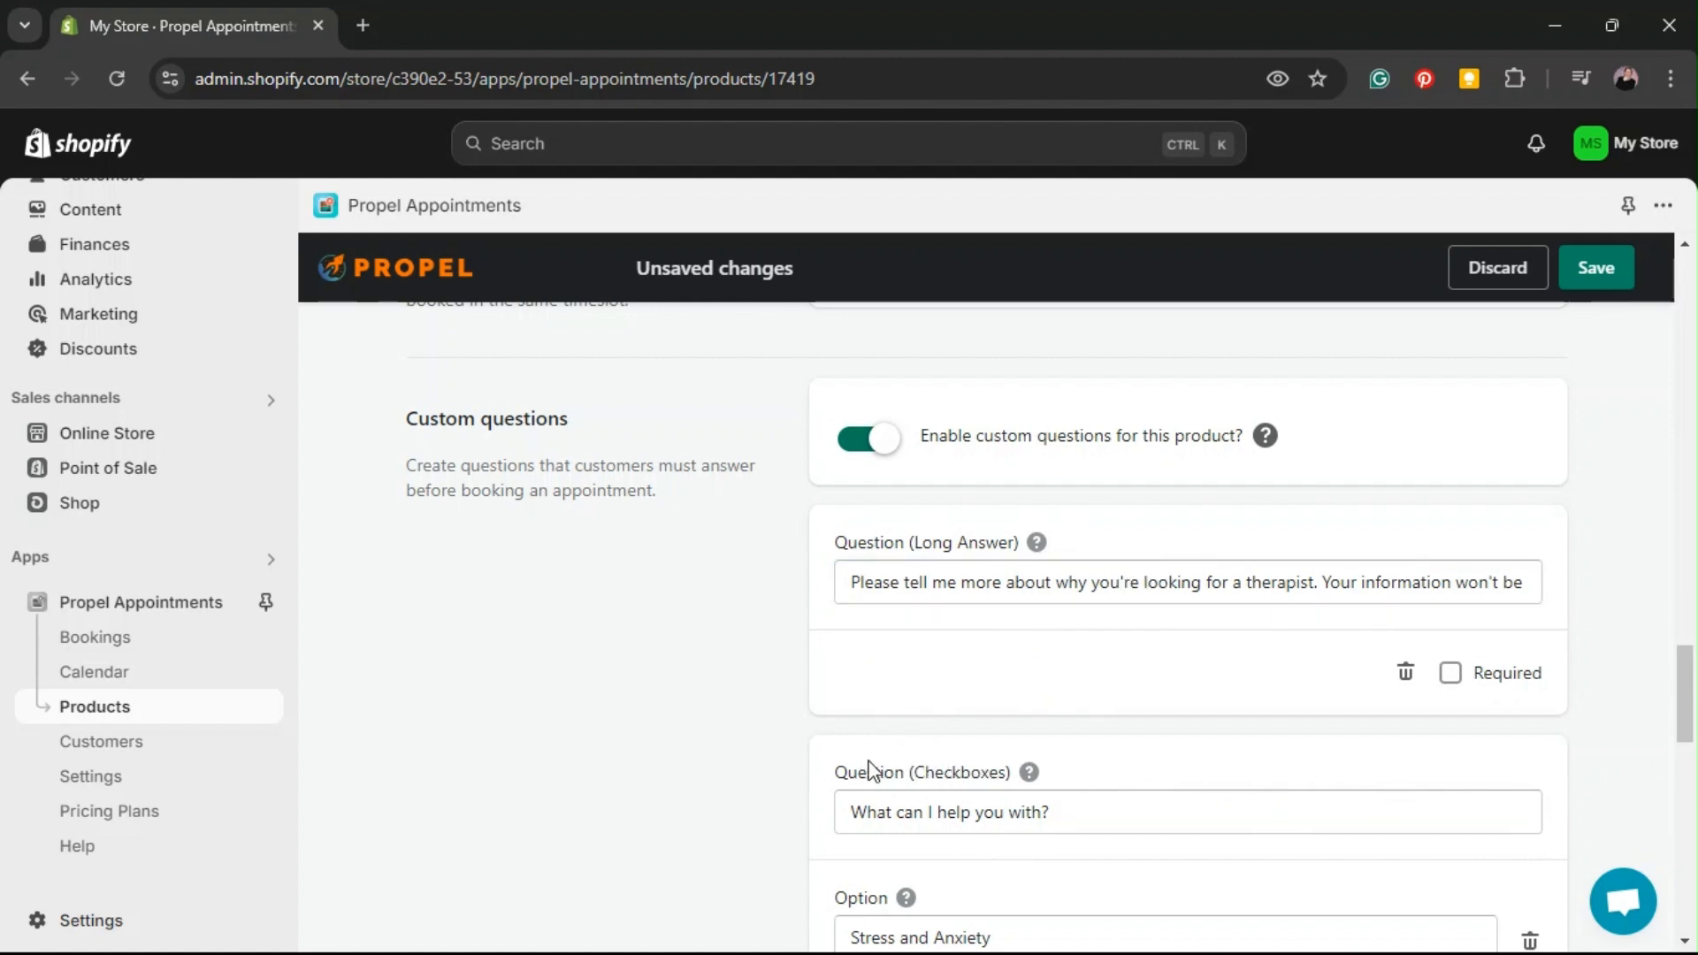
scroll(885, 778, down, 1)
scroll(955, 654, up, 1)
scroll(1097, 750, down, 1)
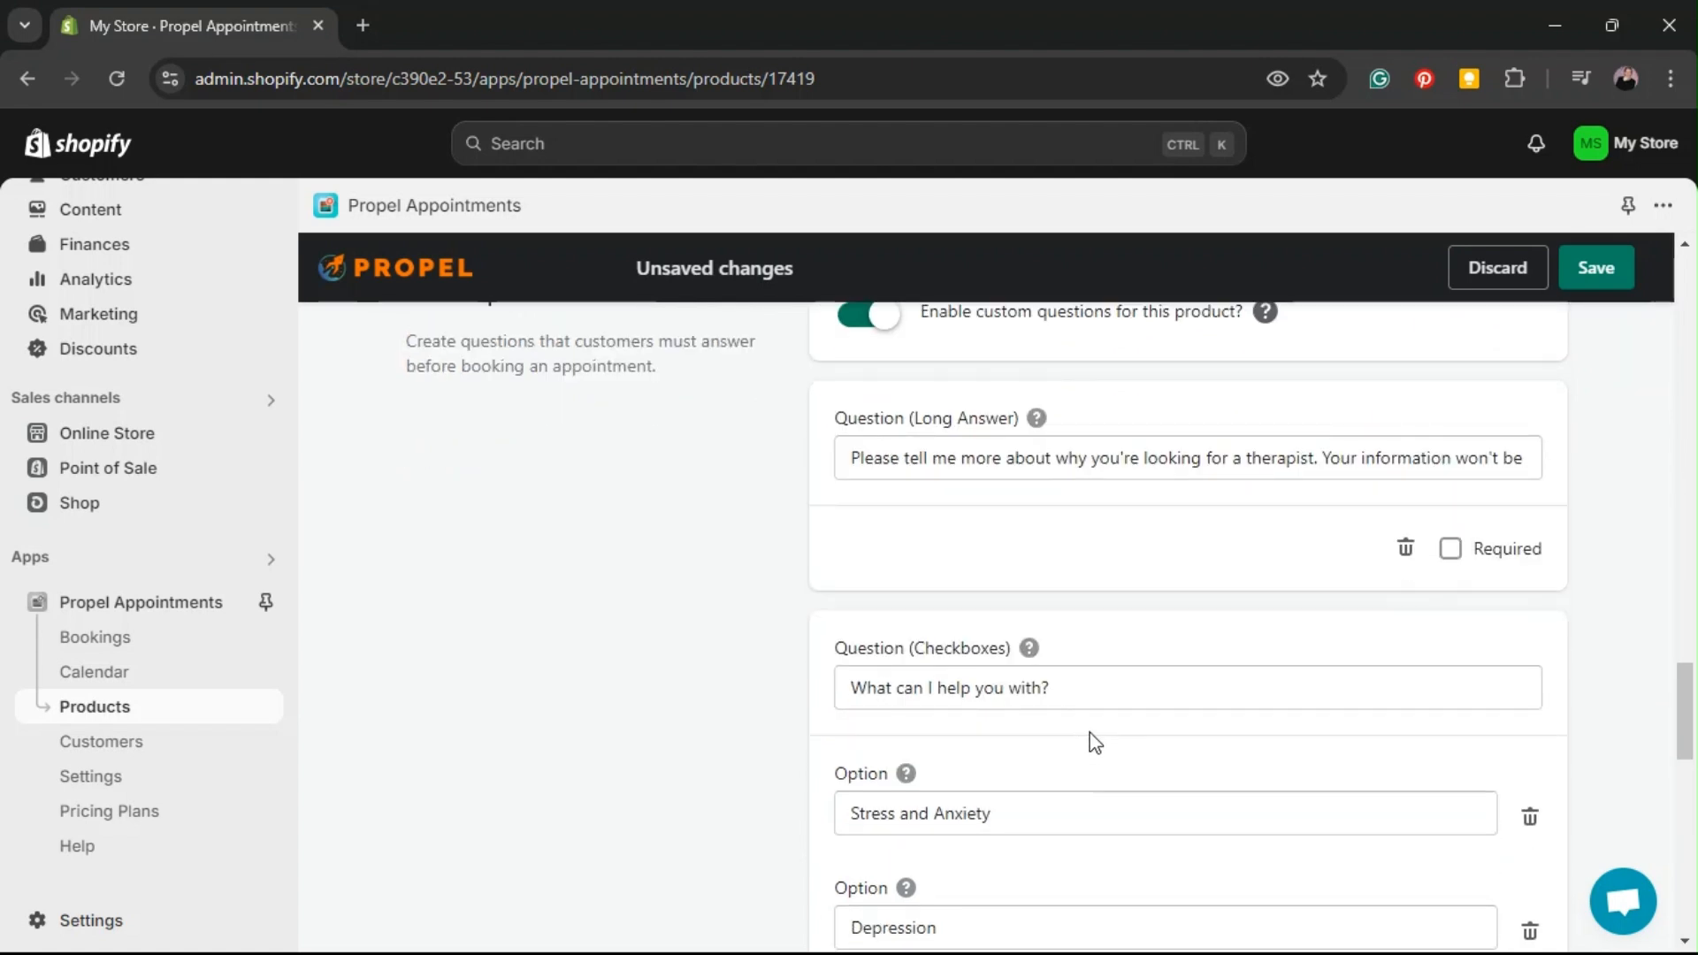
Place the checkboxes question "What would you like help with?" above the long-answer question "Please tell me more about how you would like hypnotherapy to help you?"
click(1207, 458)
click(1132, 553)
drag(854, 648, 1016, 555)
click(1044, 535)
scroll(1391, 568, down, 1)
scroll(1379, 558, up, 1)
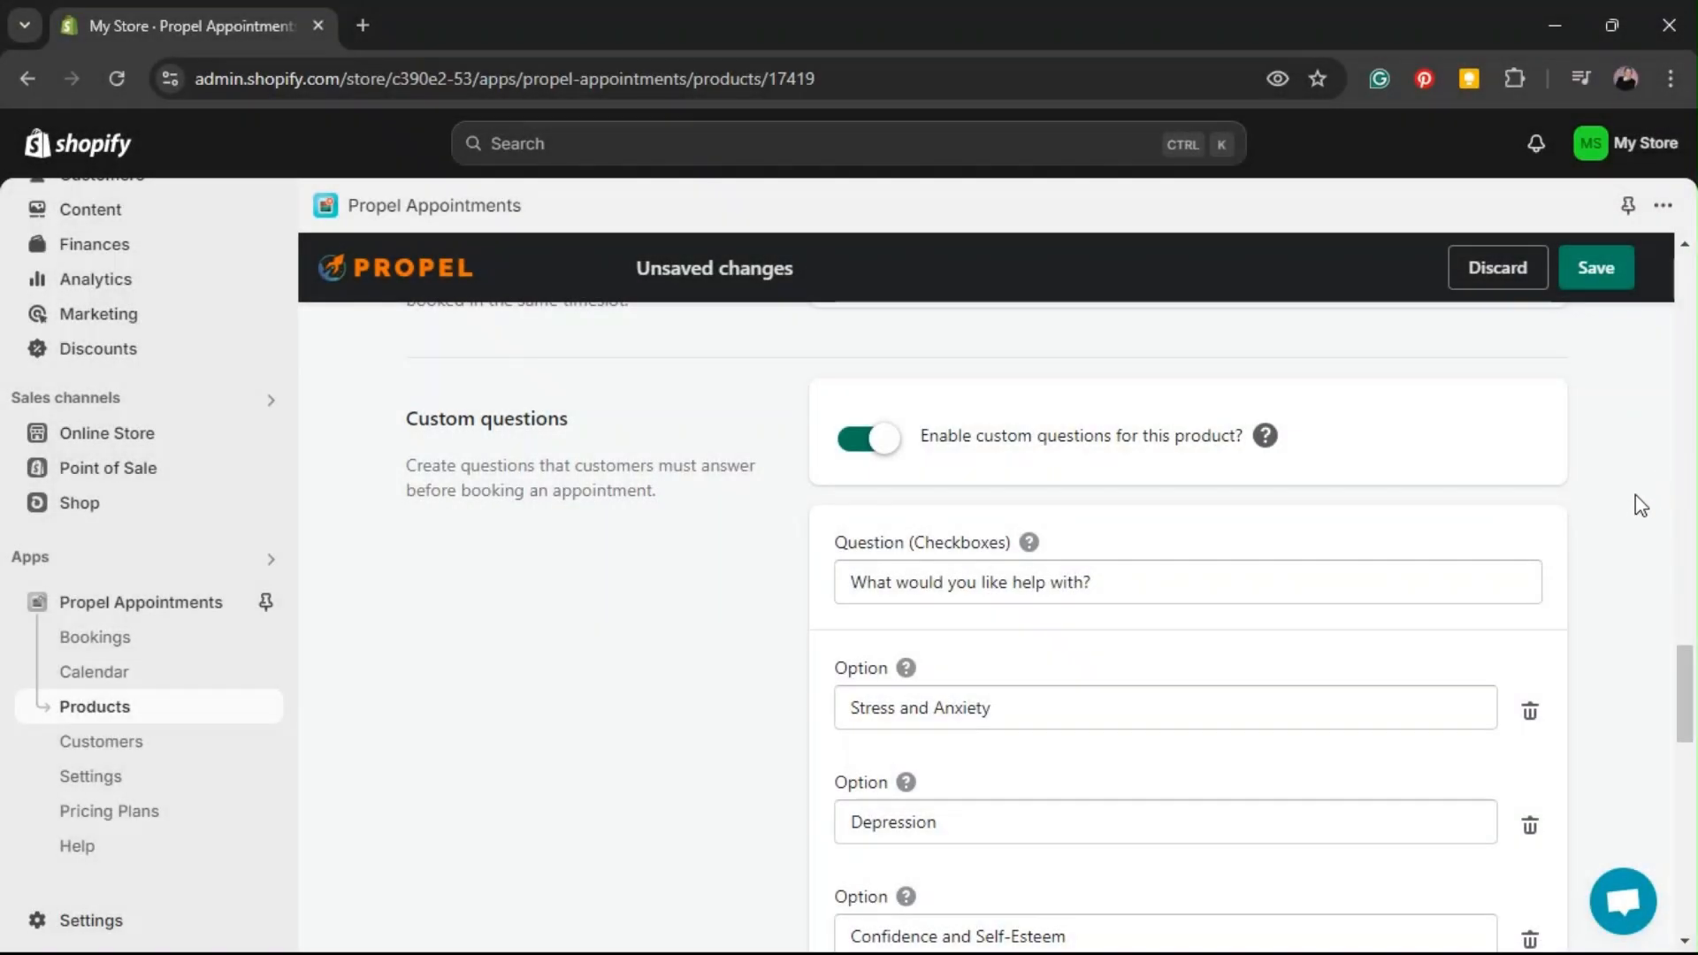
scroll(1641, 506, down, 4)
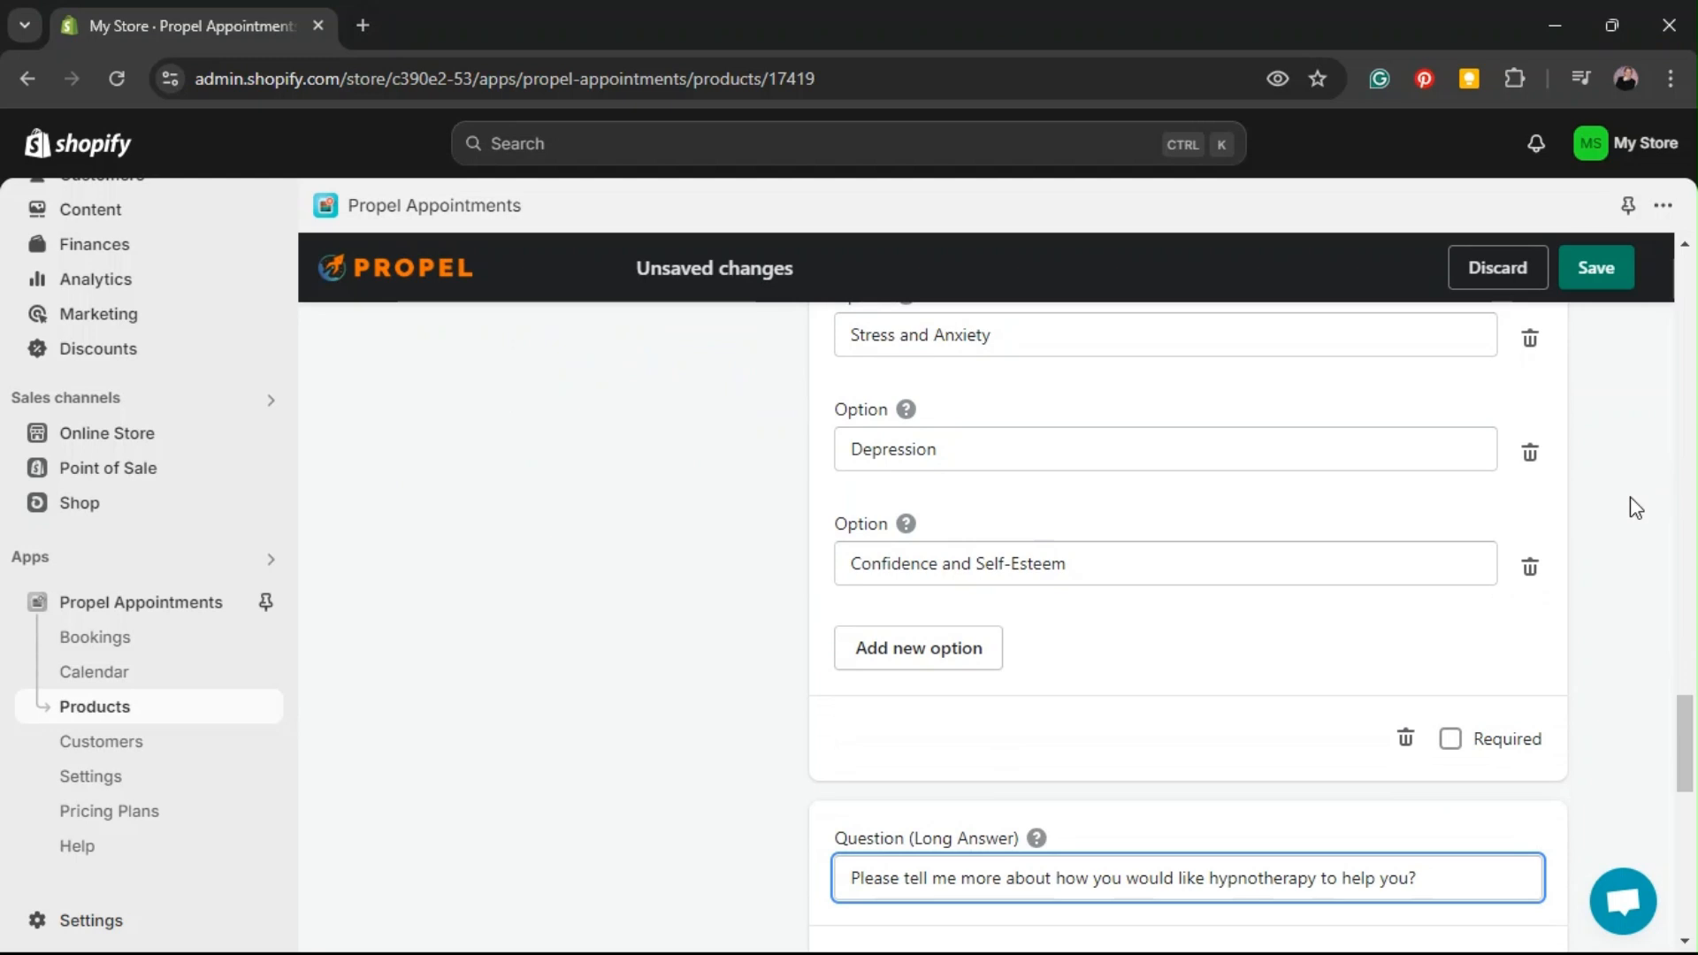
scroll(1629, 496, down, 4)
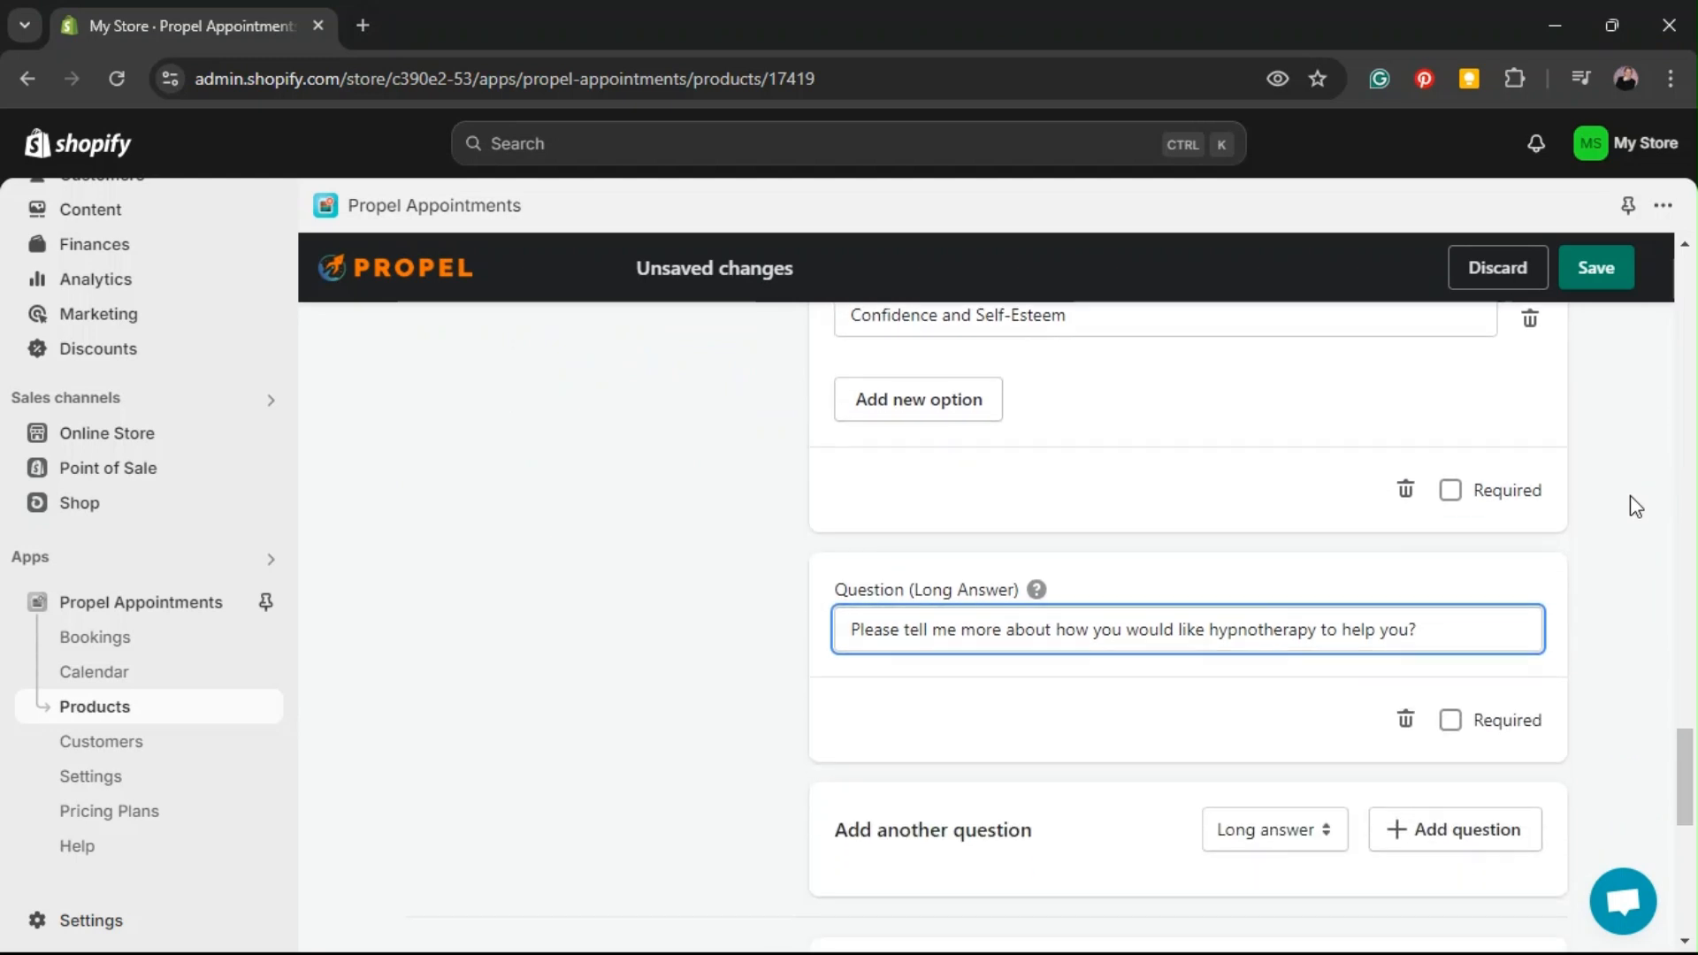
Review the product's booking popup image type and the shortcode for displaying a "Book Now" button
scroll(1631, 500, down, 3)
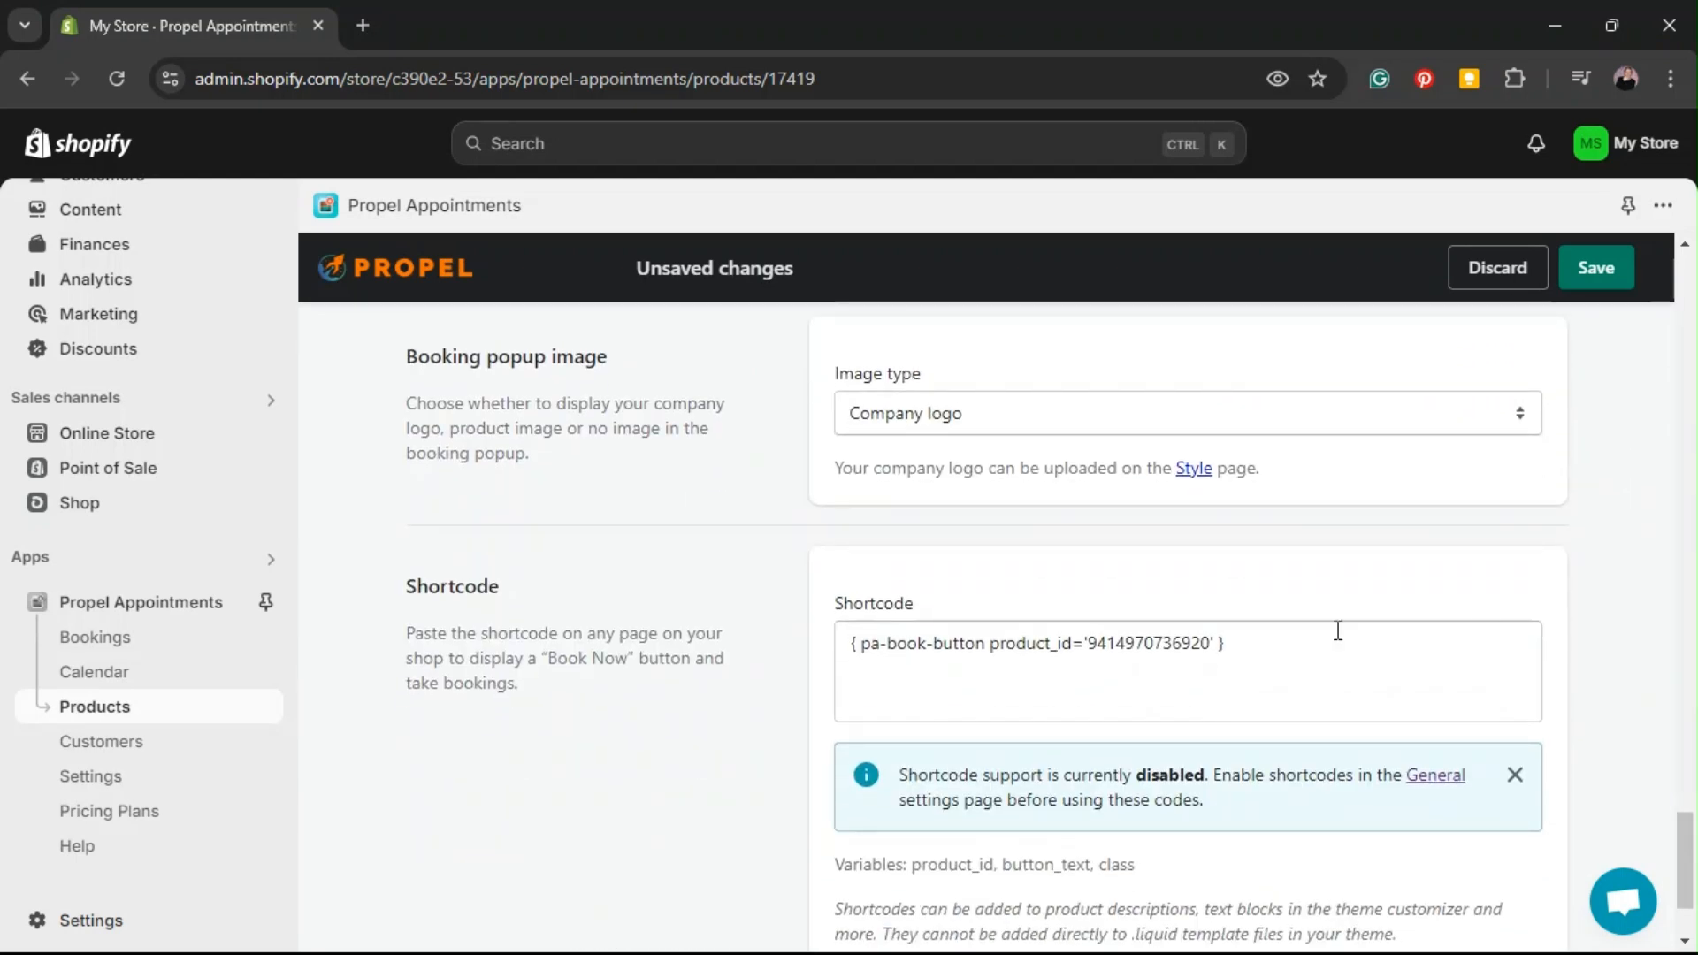
scroll(1238, 628, up, 1)
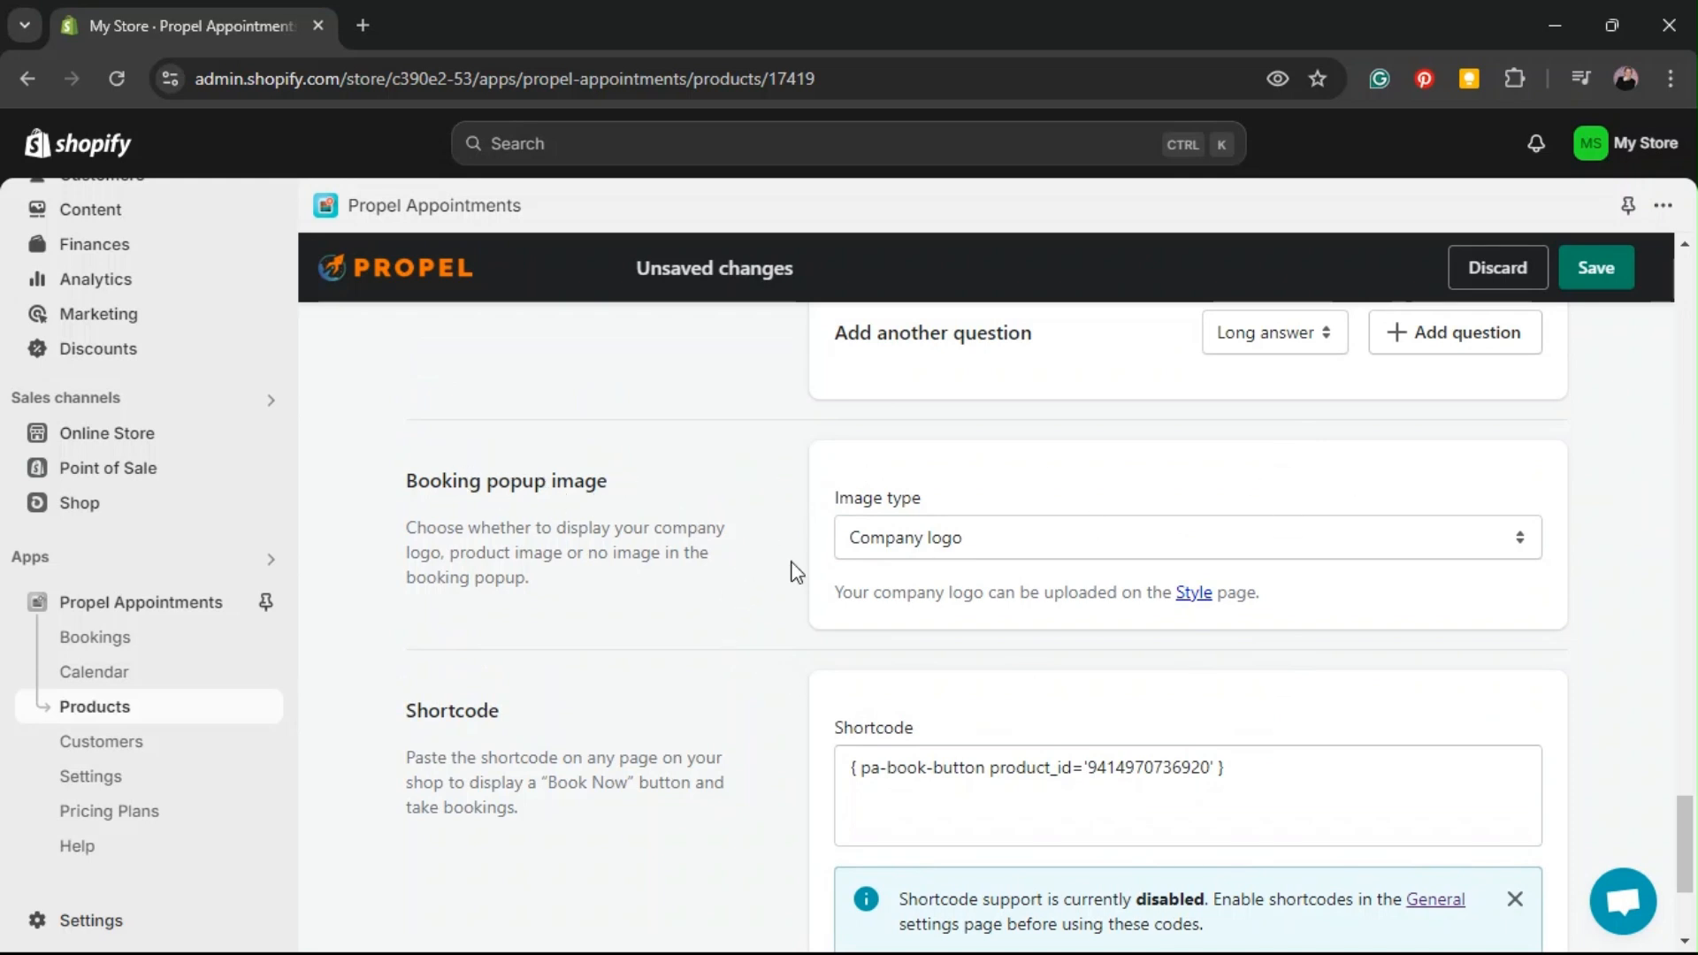
scroll(652, 459, down, 3)
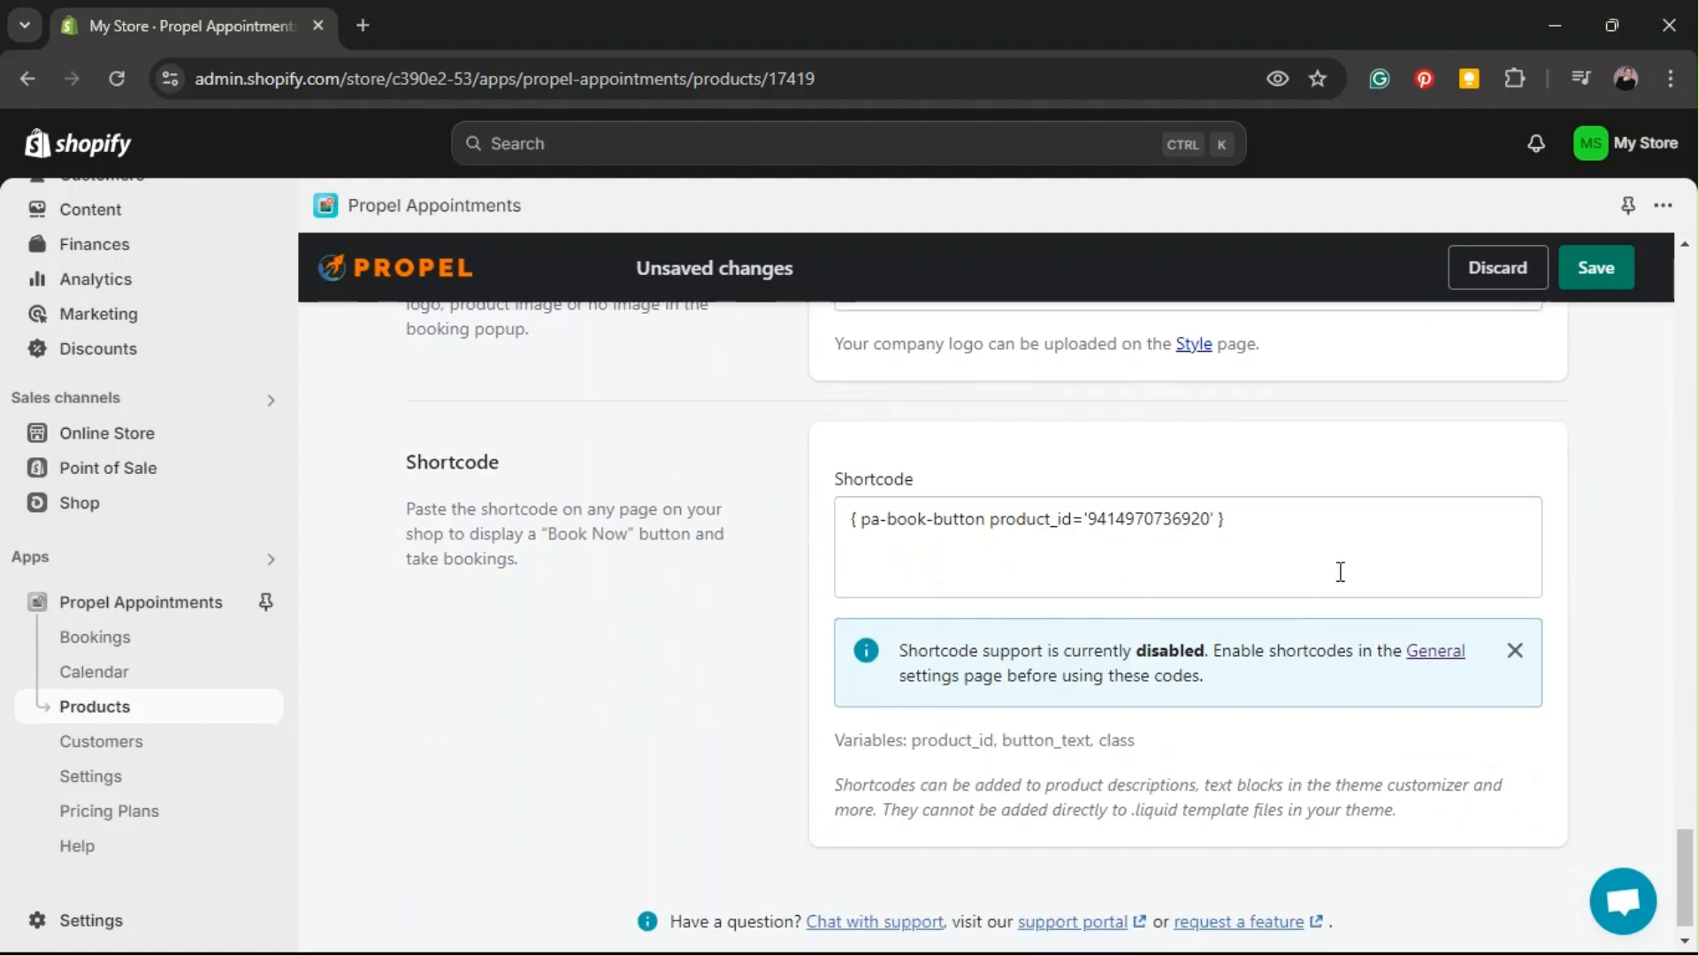
triple_click(1306, 532)
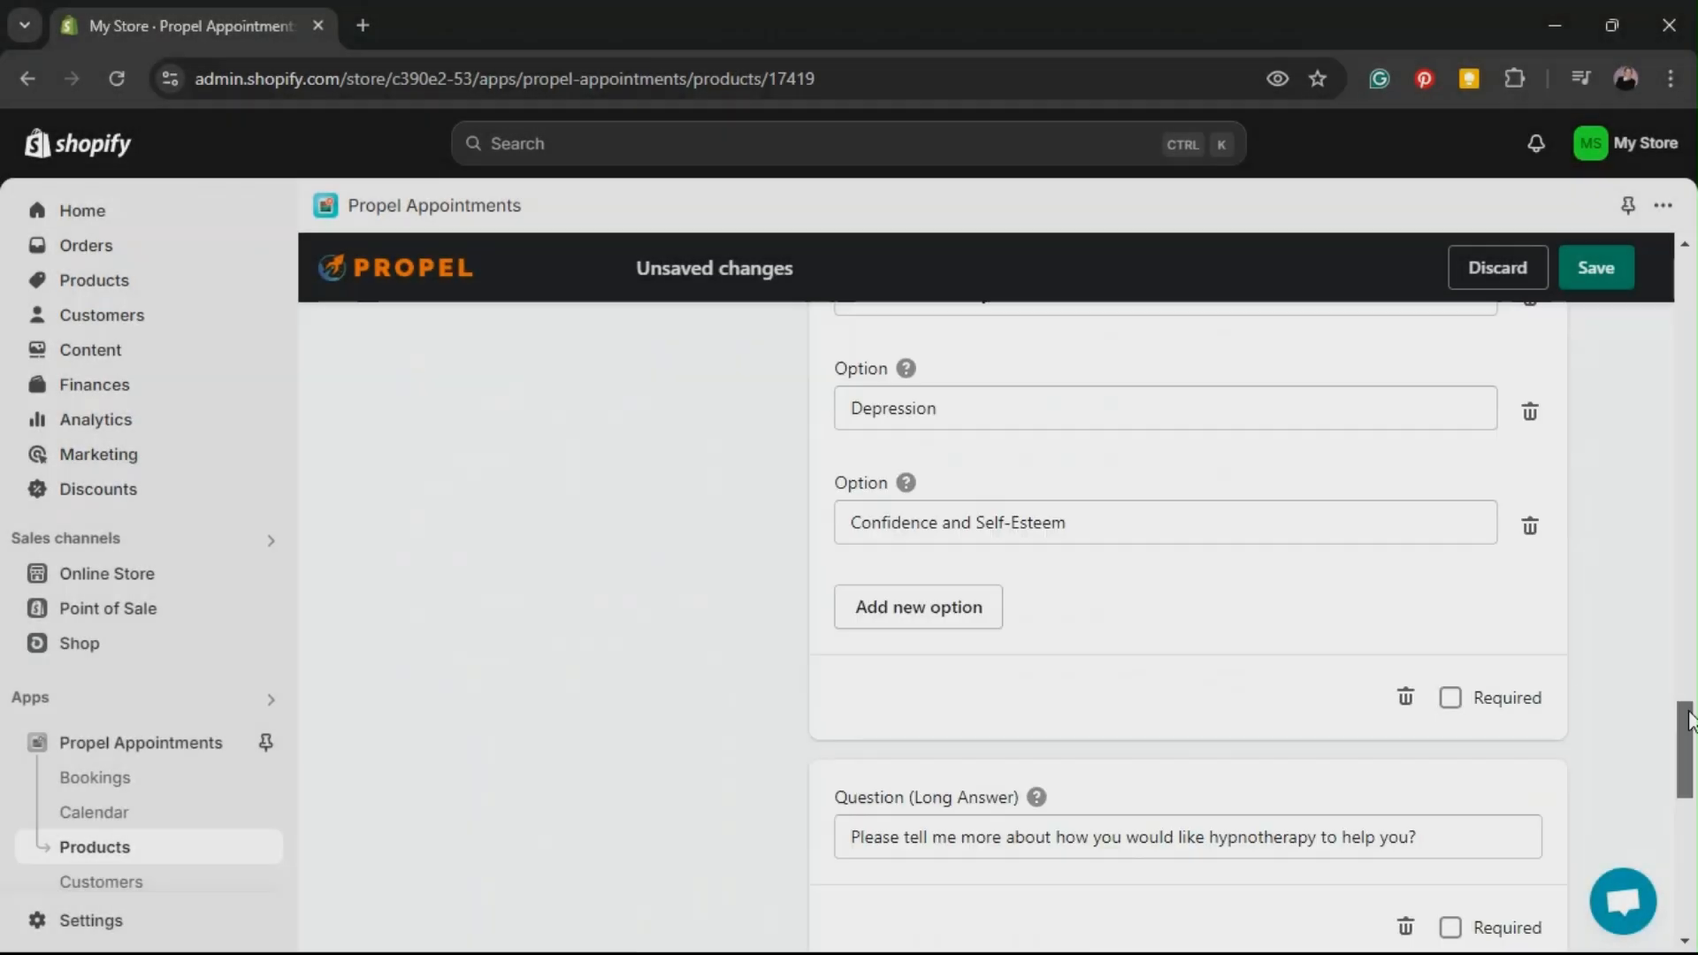
Save the 1-Hour Hypnotherapy Session settings and finish the product setup stage of onboarding
scroll(1694, 237, up, 15)
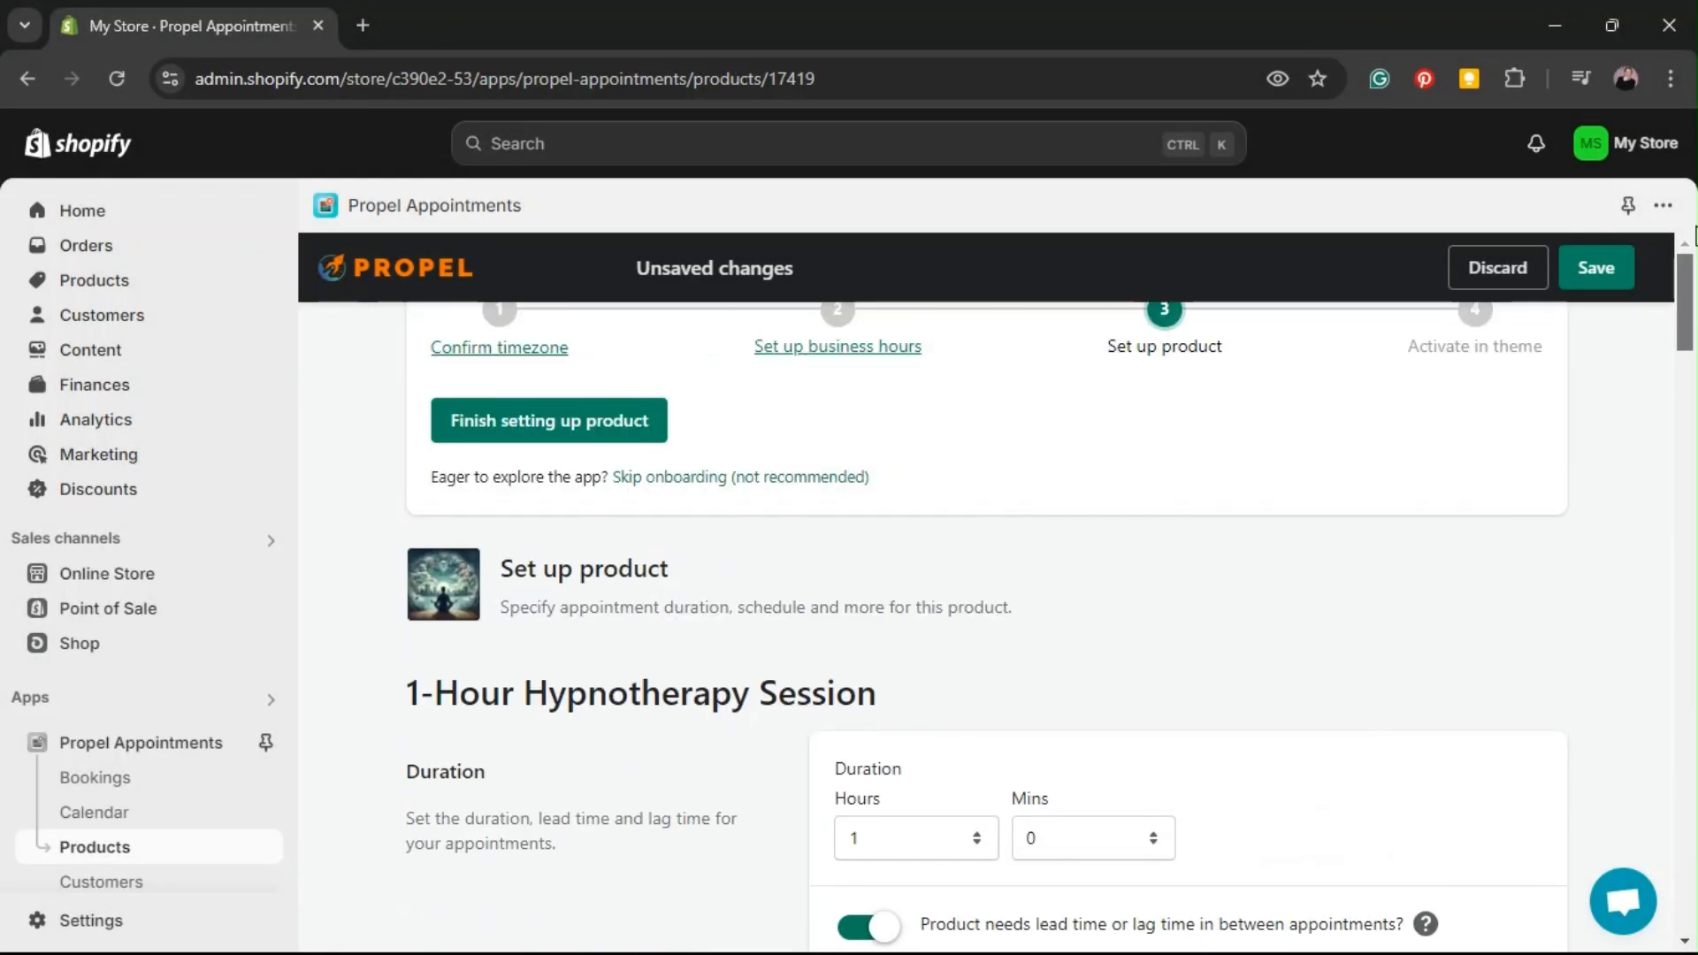
click(1595, 267)
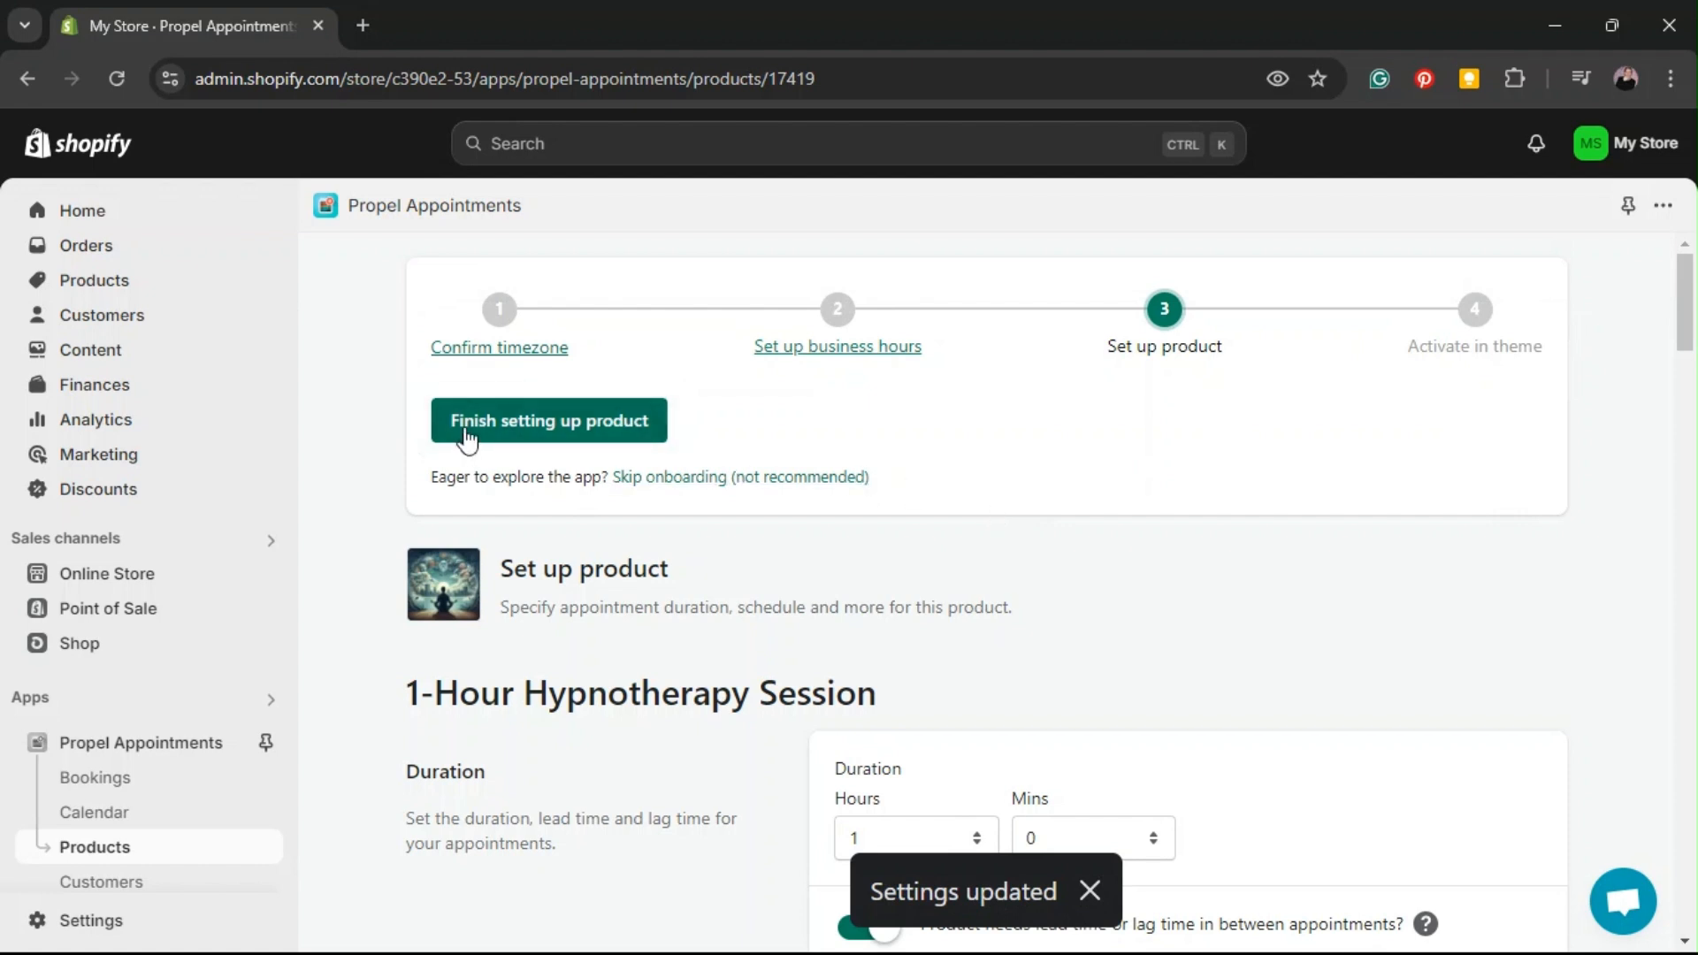
click(561, 435)
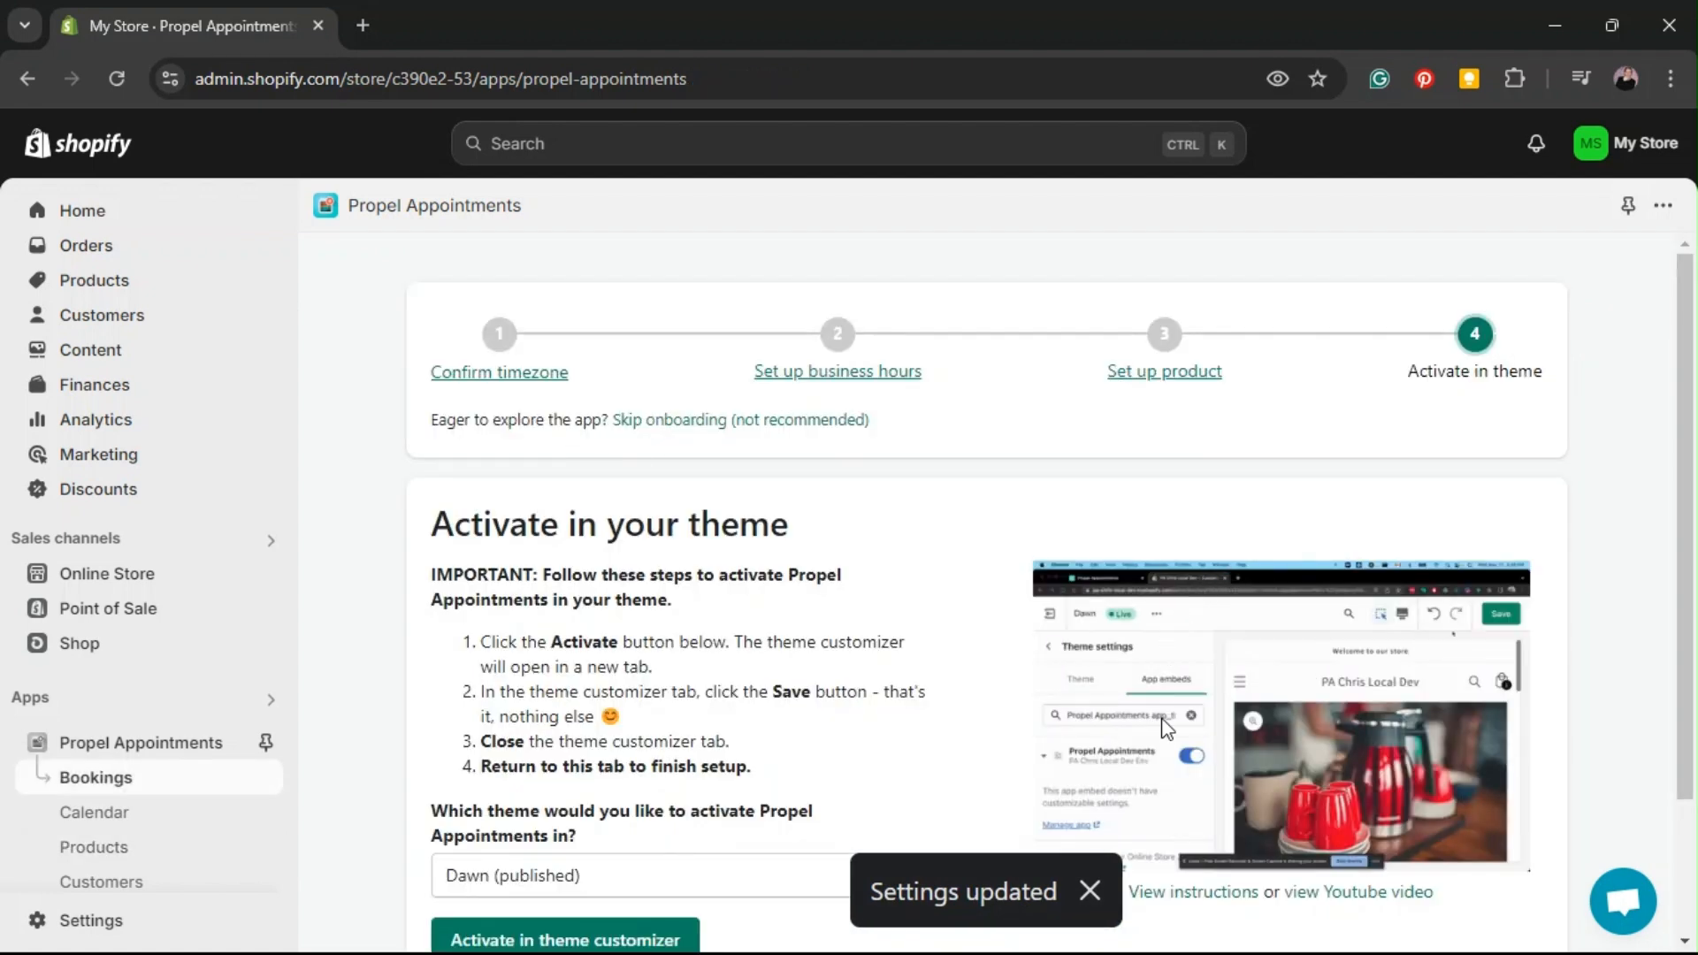
click(1089, 890)
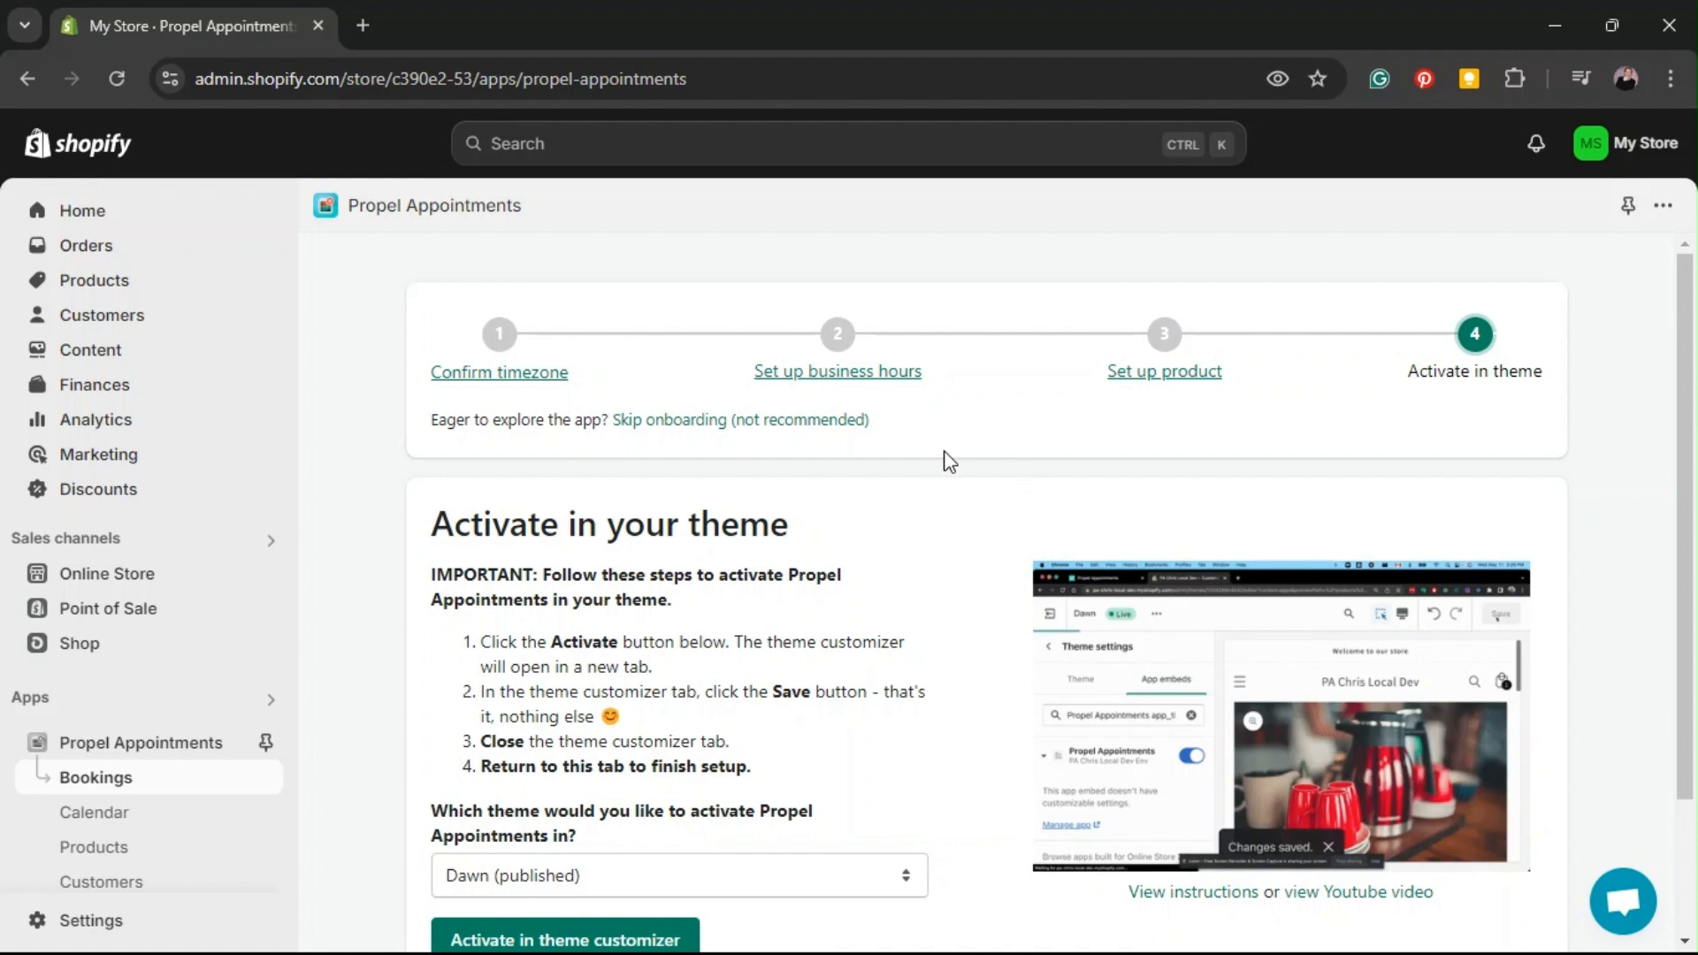
Activate Propel Appointments in the published Dawn theme through the theme customizer and save the theme
scroll(946, 460, down, 2)
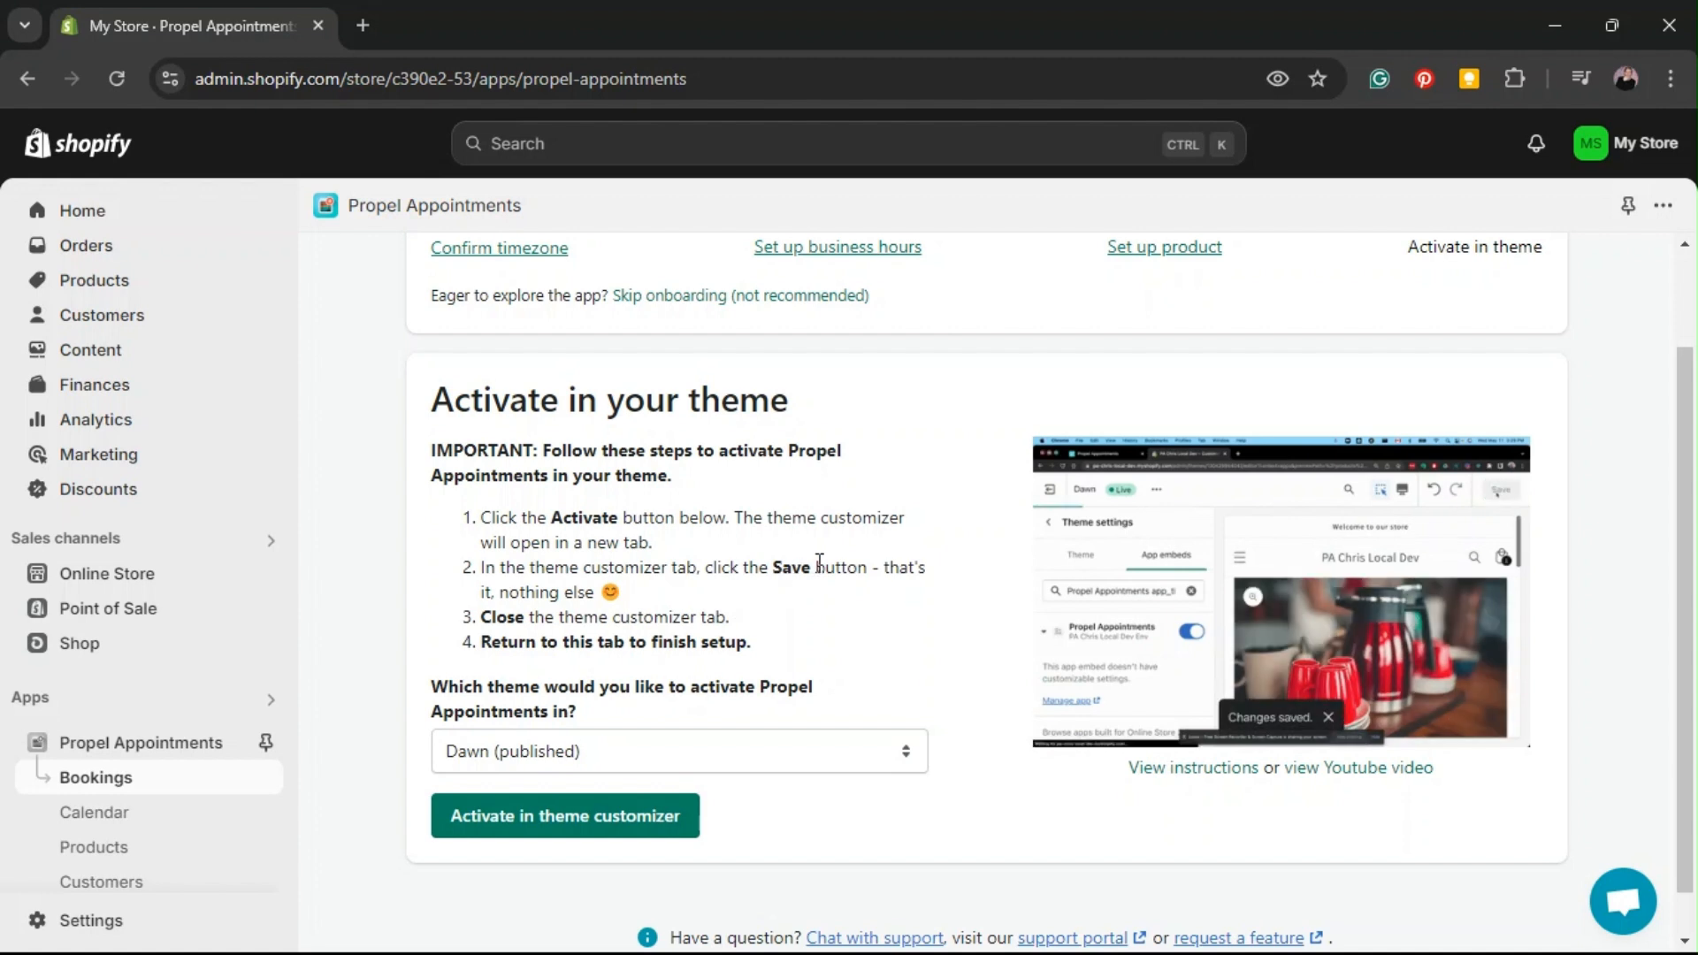
click(604, 825)
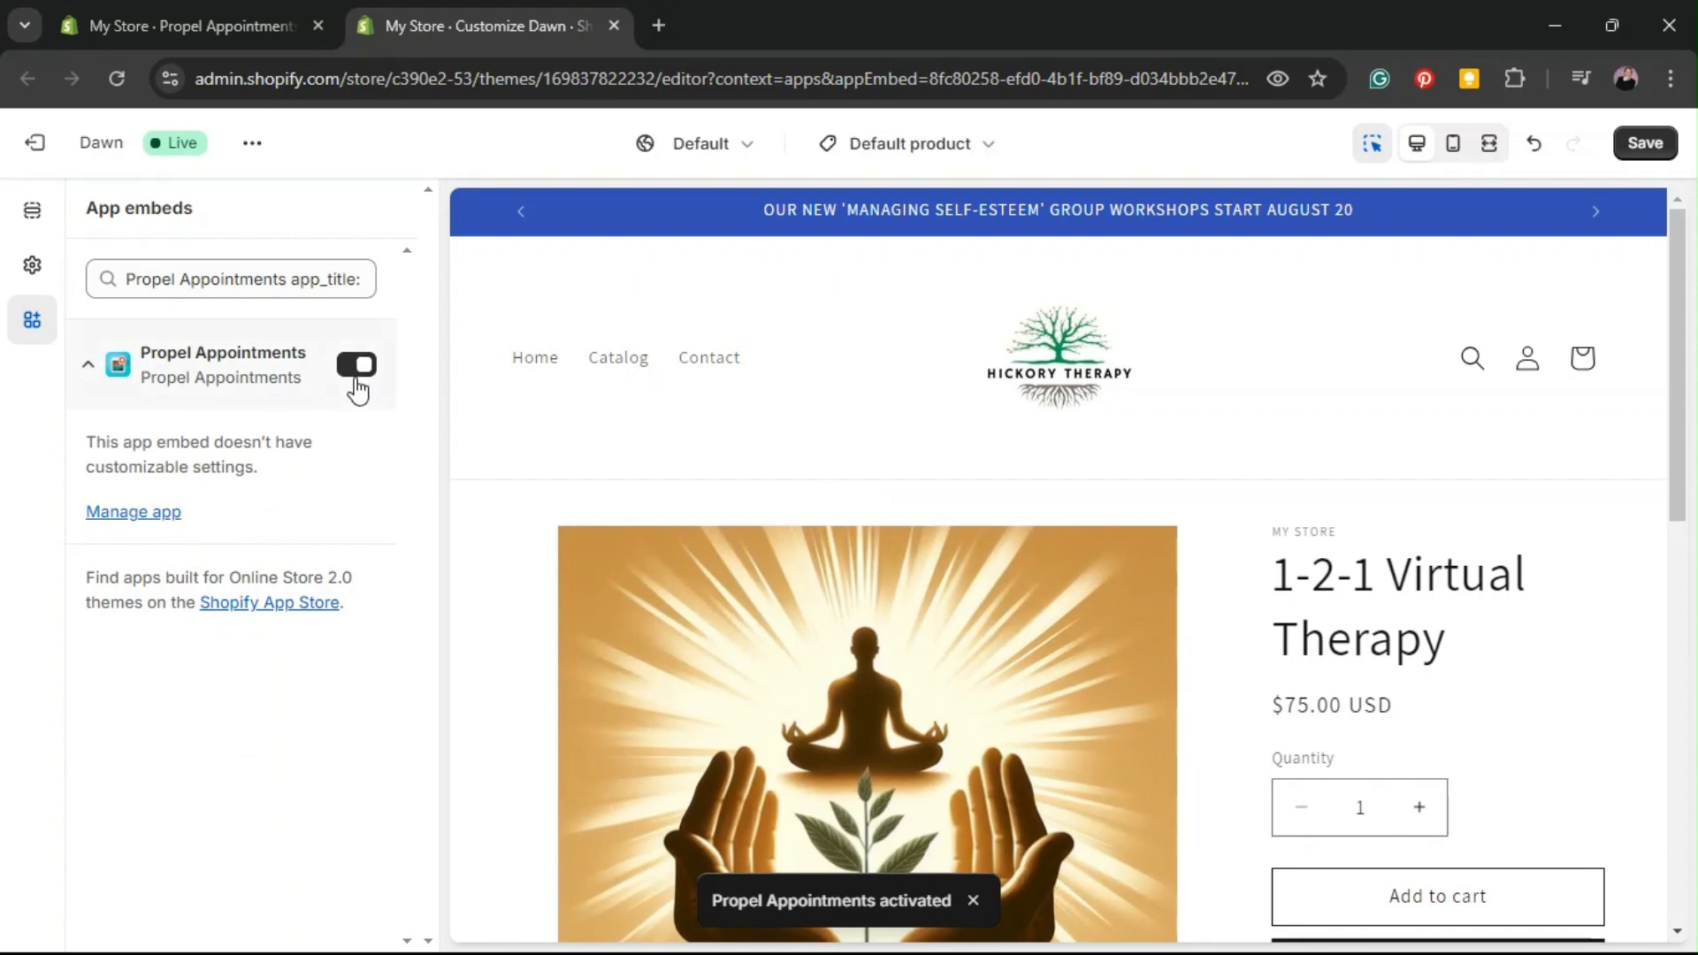
click(1643, 142)
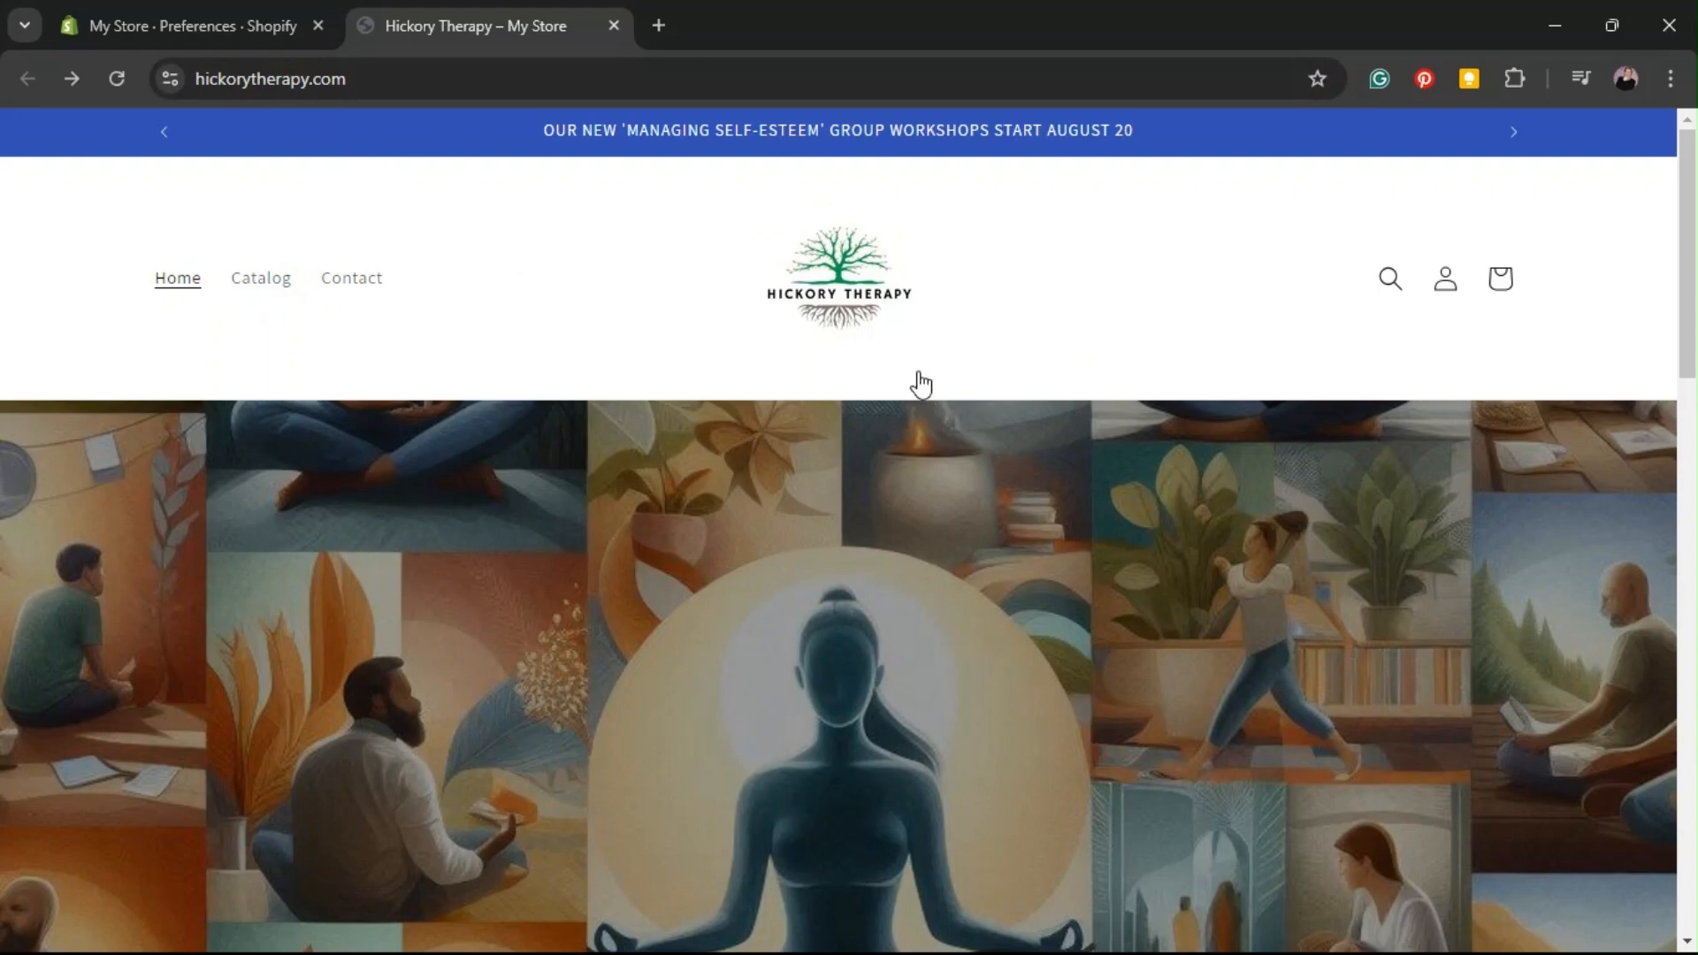
Open the 1-Hour Hypnotherapy Session product on the Hickory Therapy storefront and start booking a time
scroll(920, 383, down, 10)
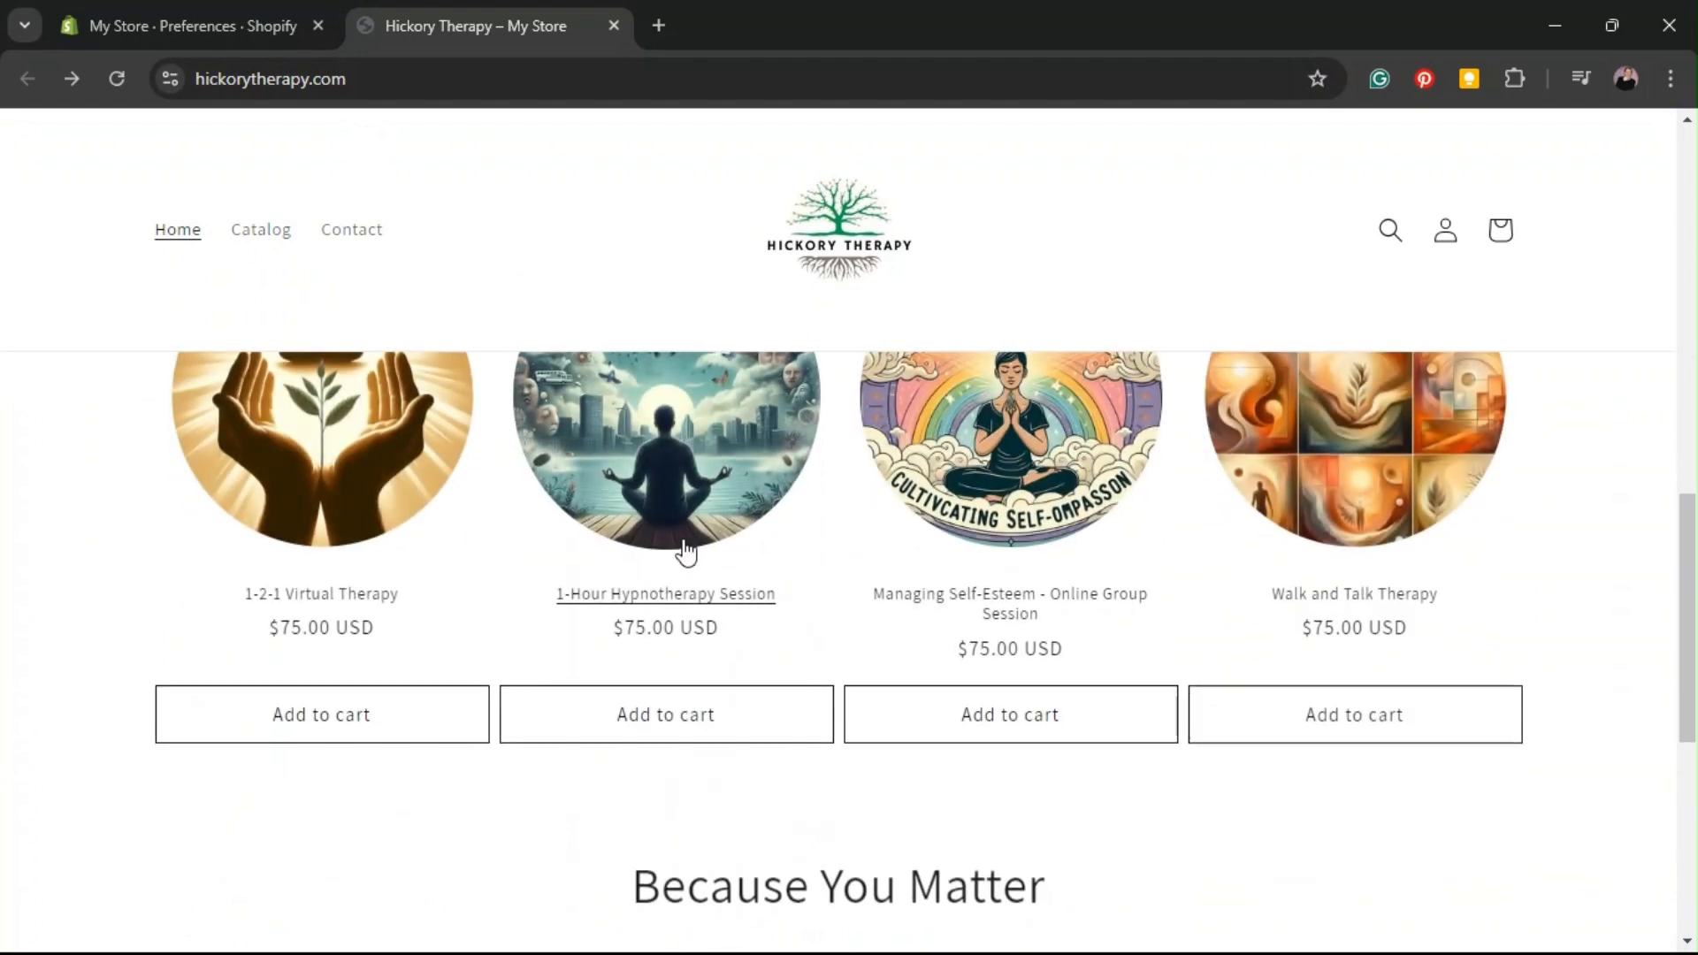
click(702, 482)
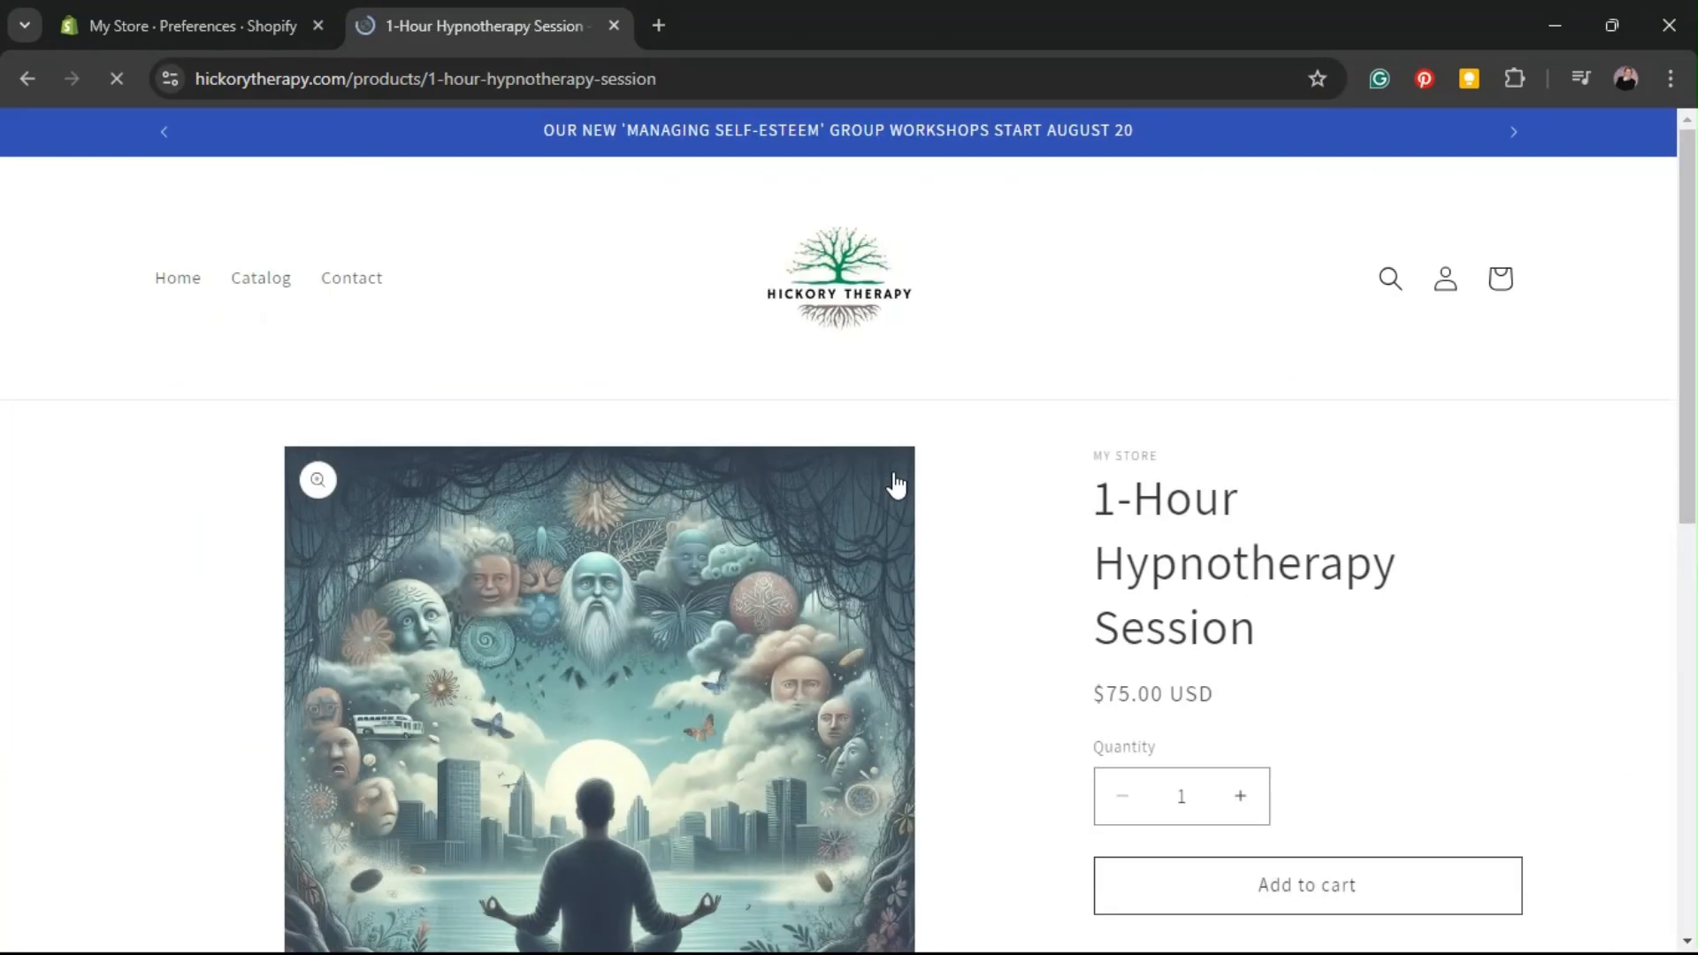
scroll(805, 491, down, 3)
click(1262, 644)
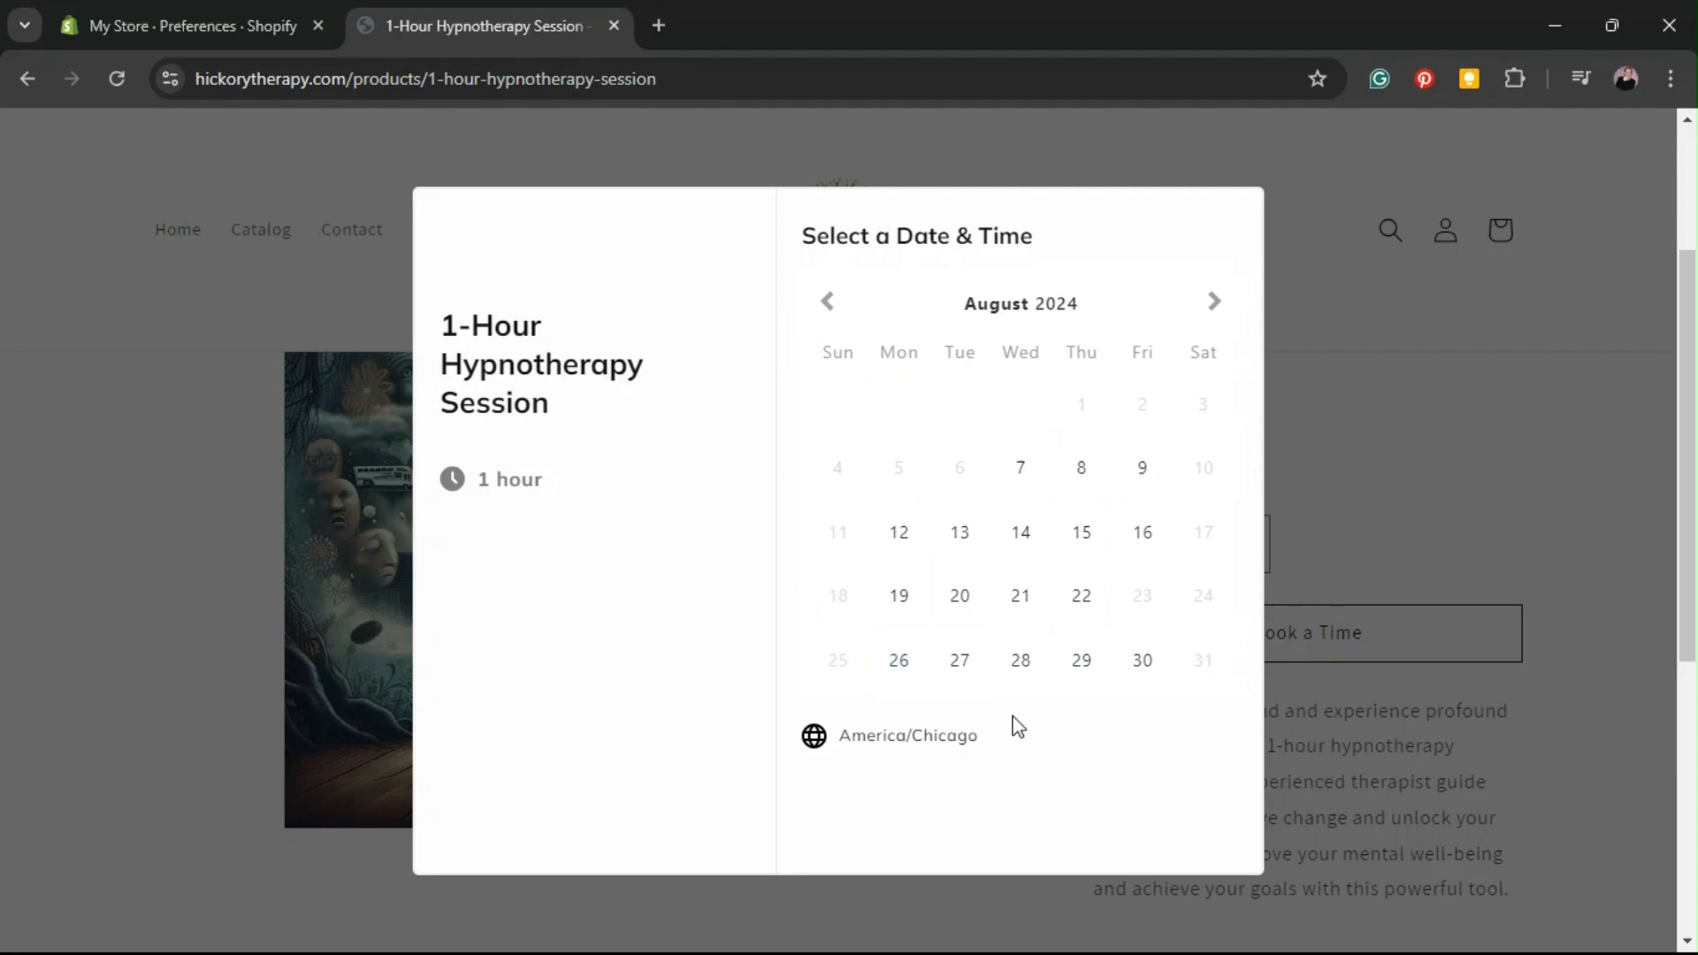
Choose the 01:00 PM slot on Thursday, 29 August 2024 and confirm it for the appointment
click(1078, 670)
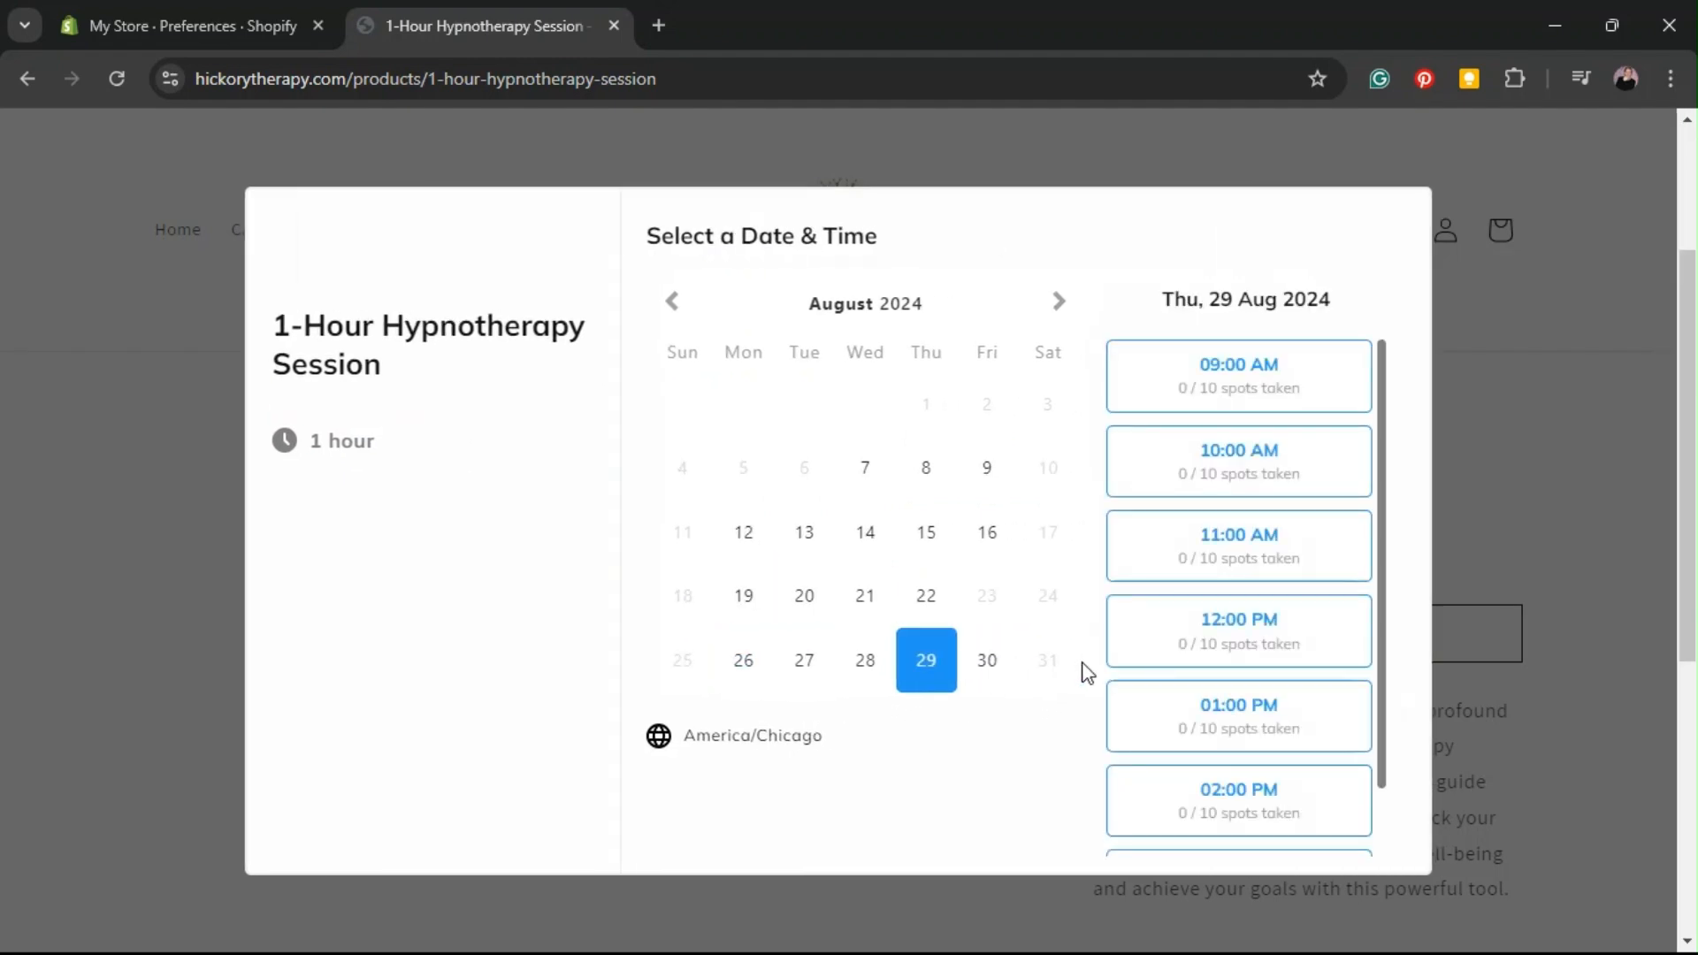
scroll(1221, 403, down, 1)
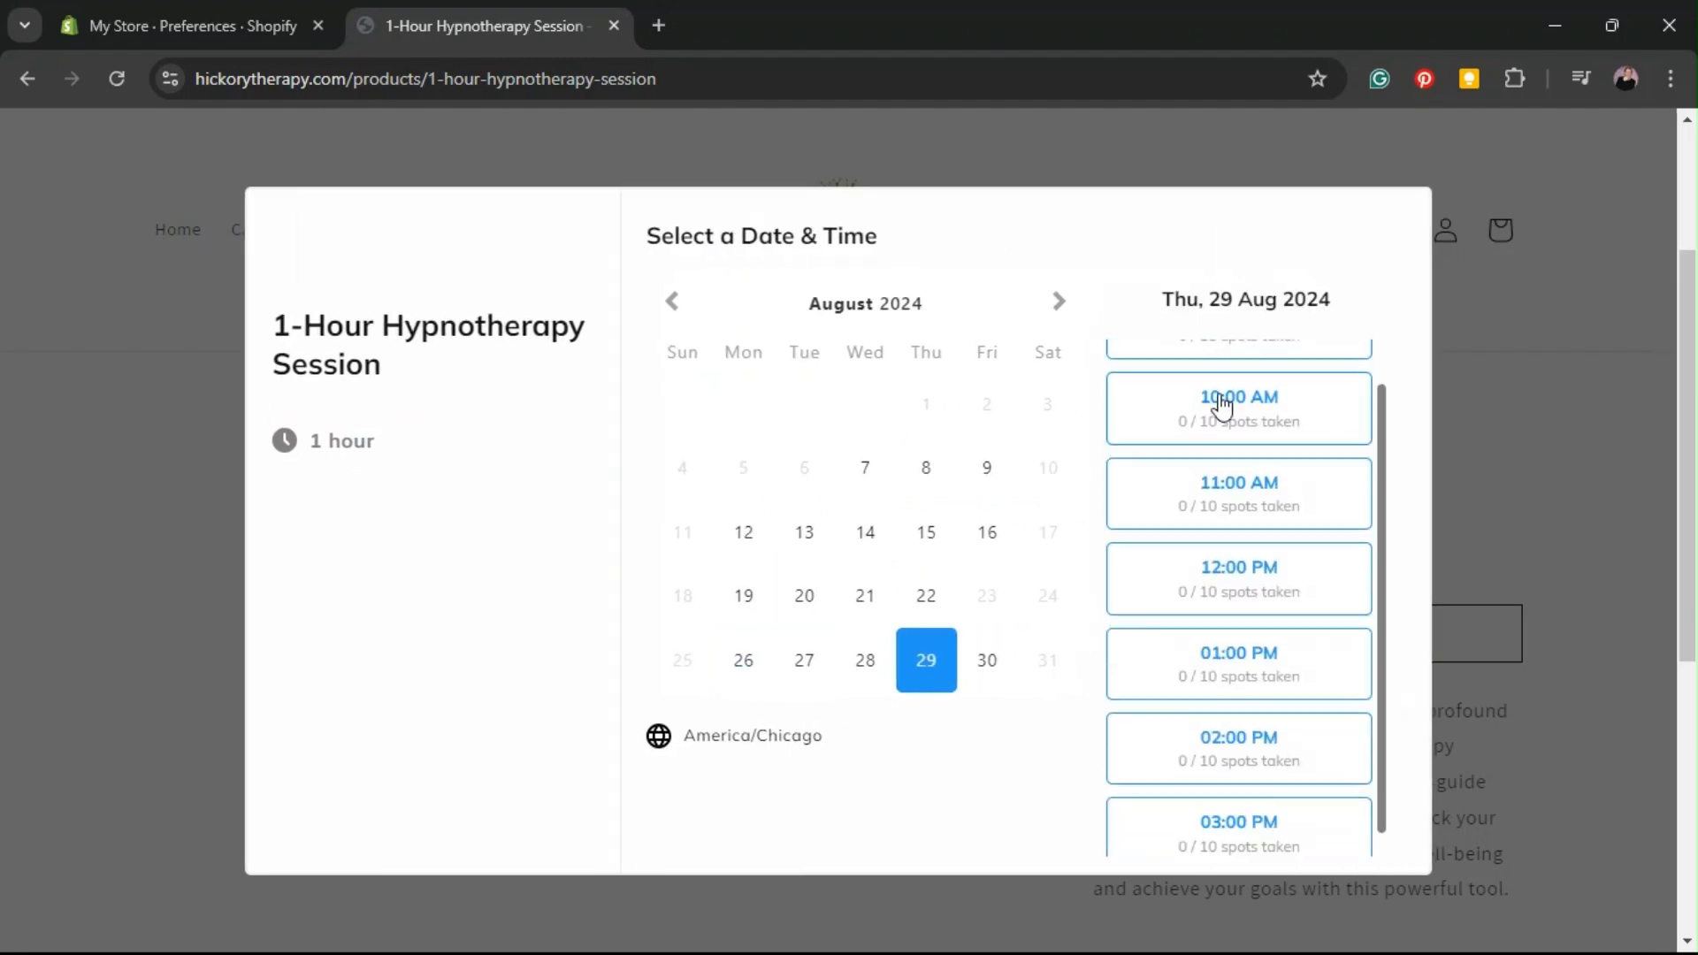
click(1221, 654)
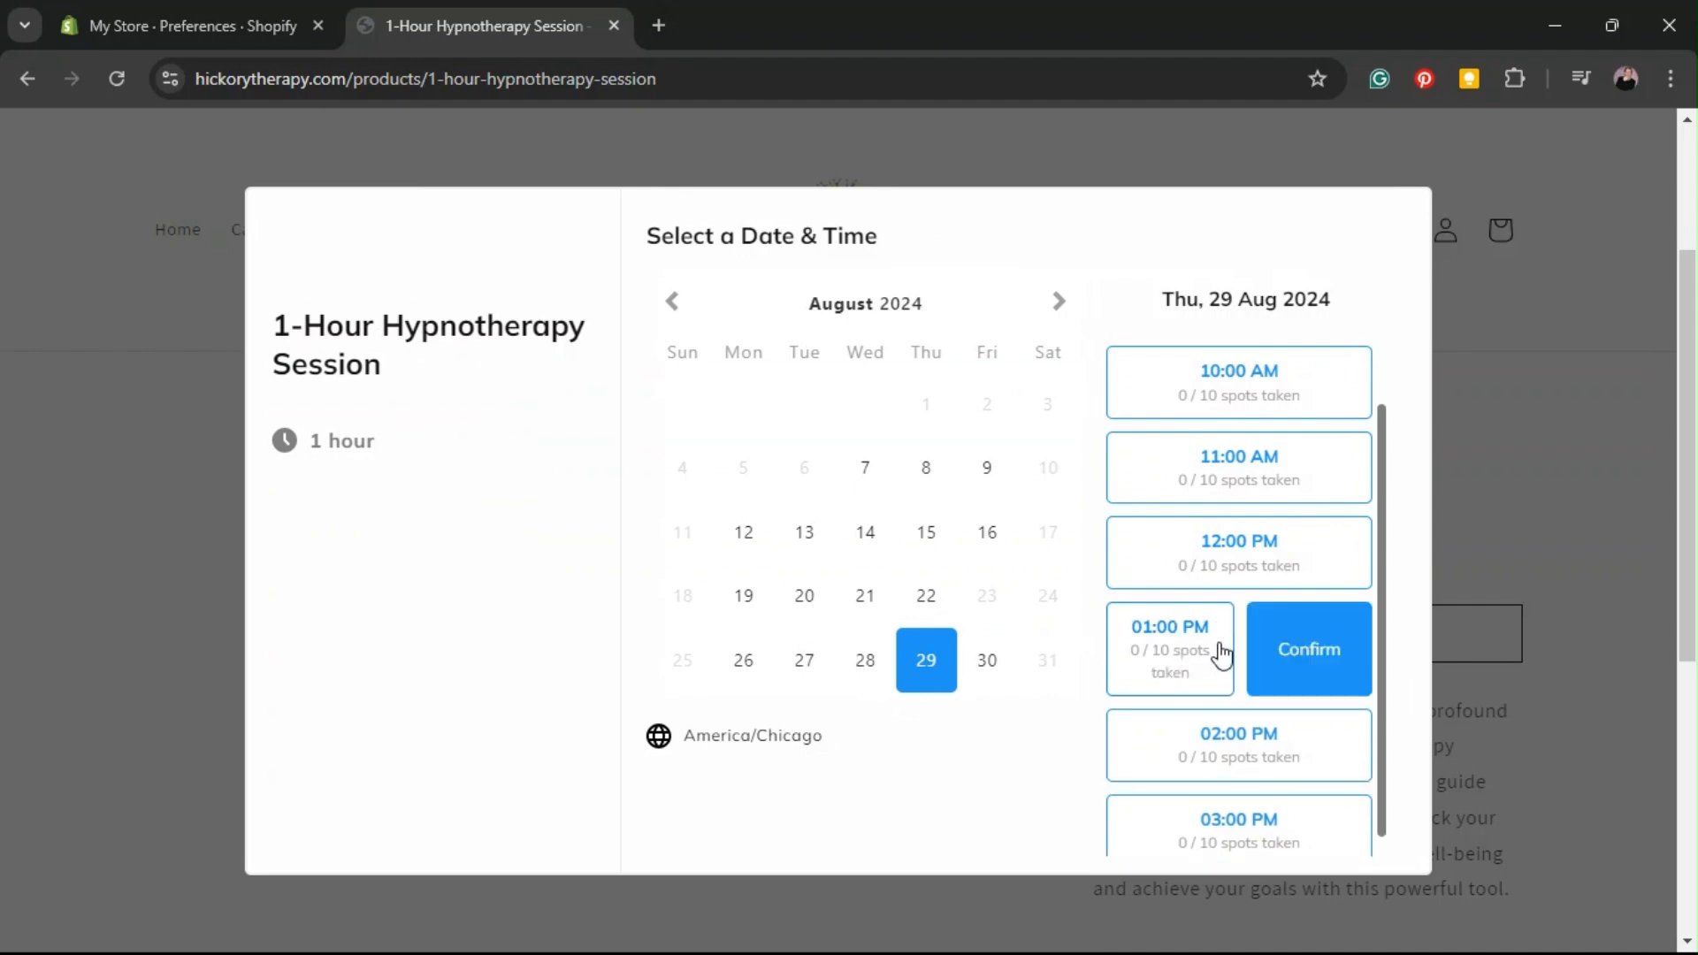
click(1324, 677)
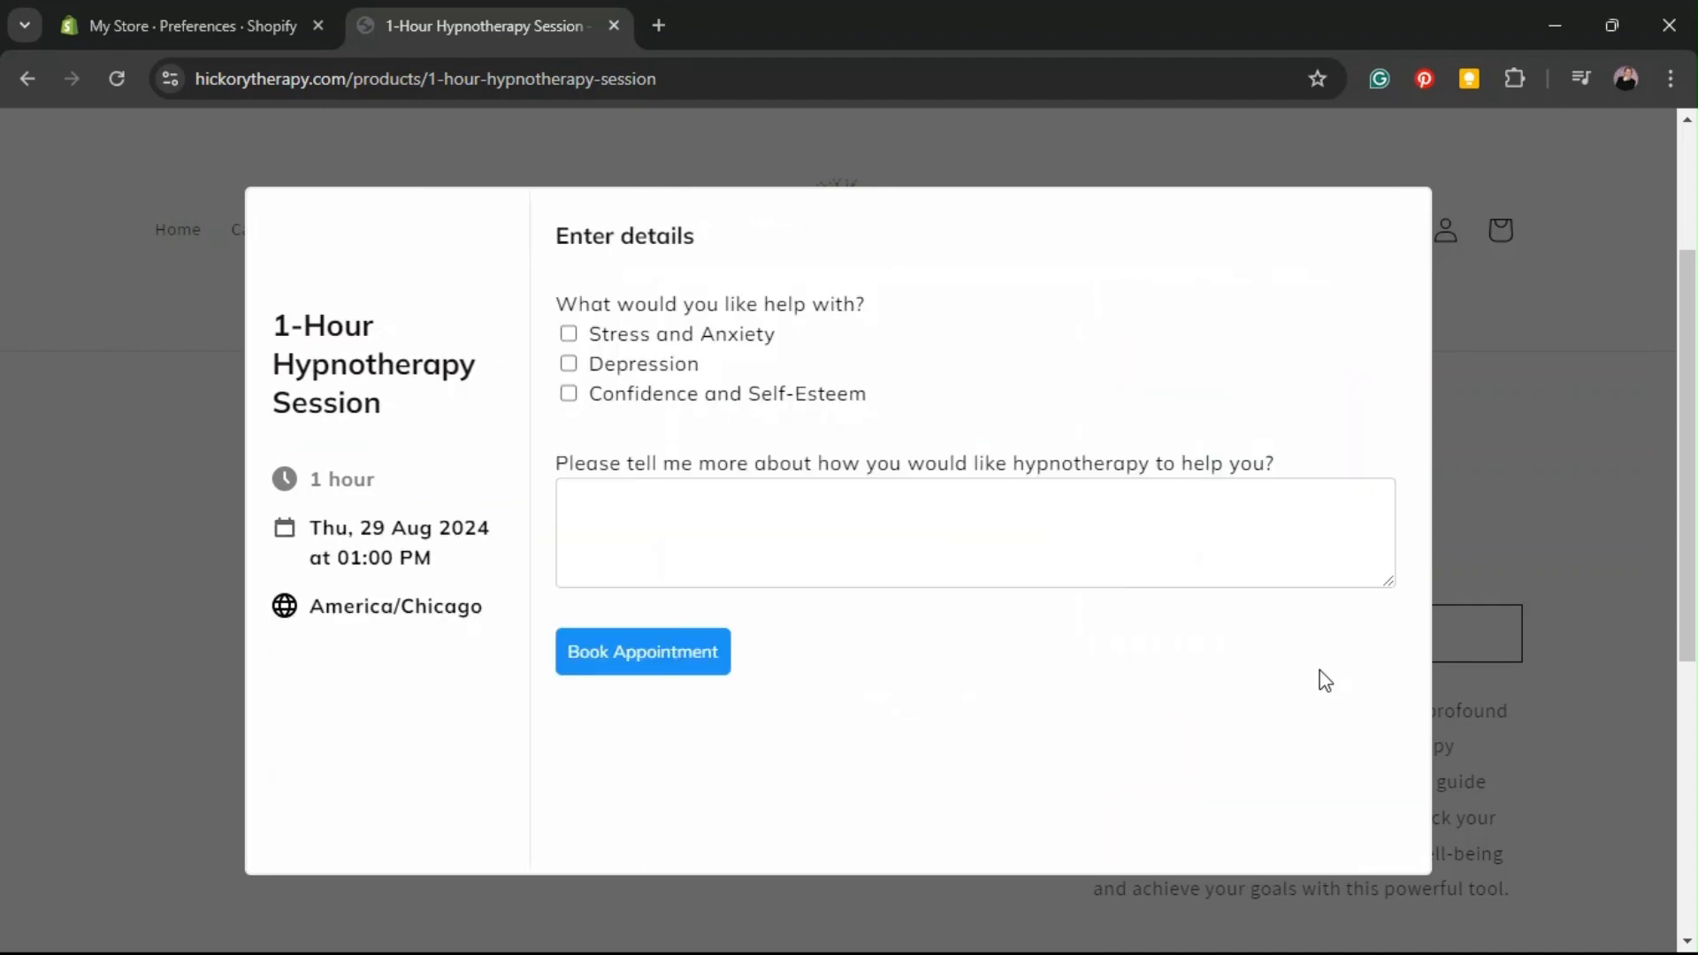
Answer the booking questions, choosing Stress and Anxiety as the area to get help with, and book the appointment
drag(557, 303, 947, 686)
click(681, 621)
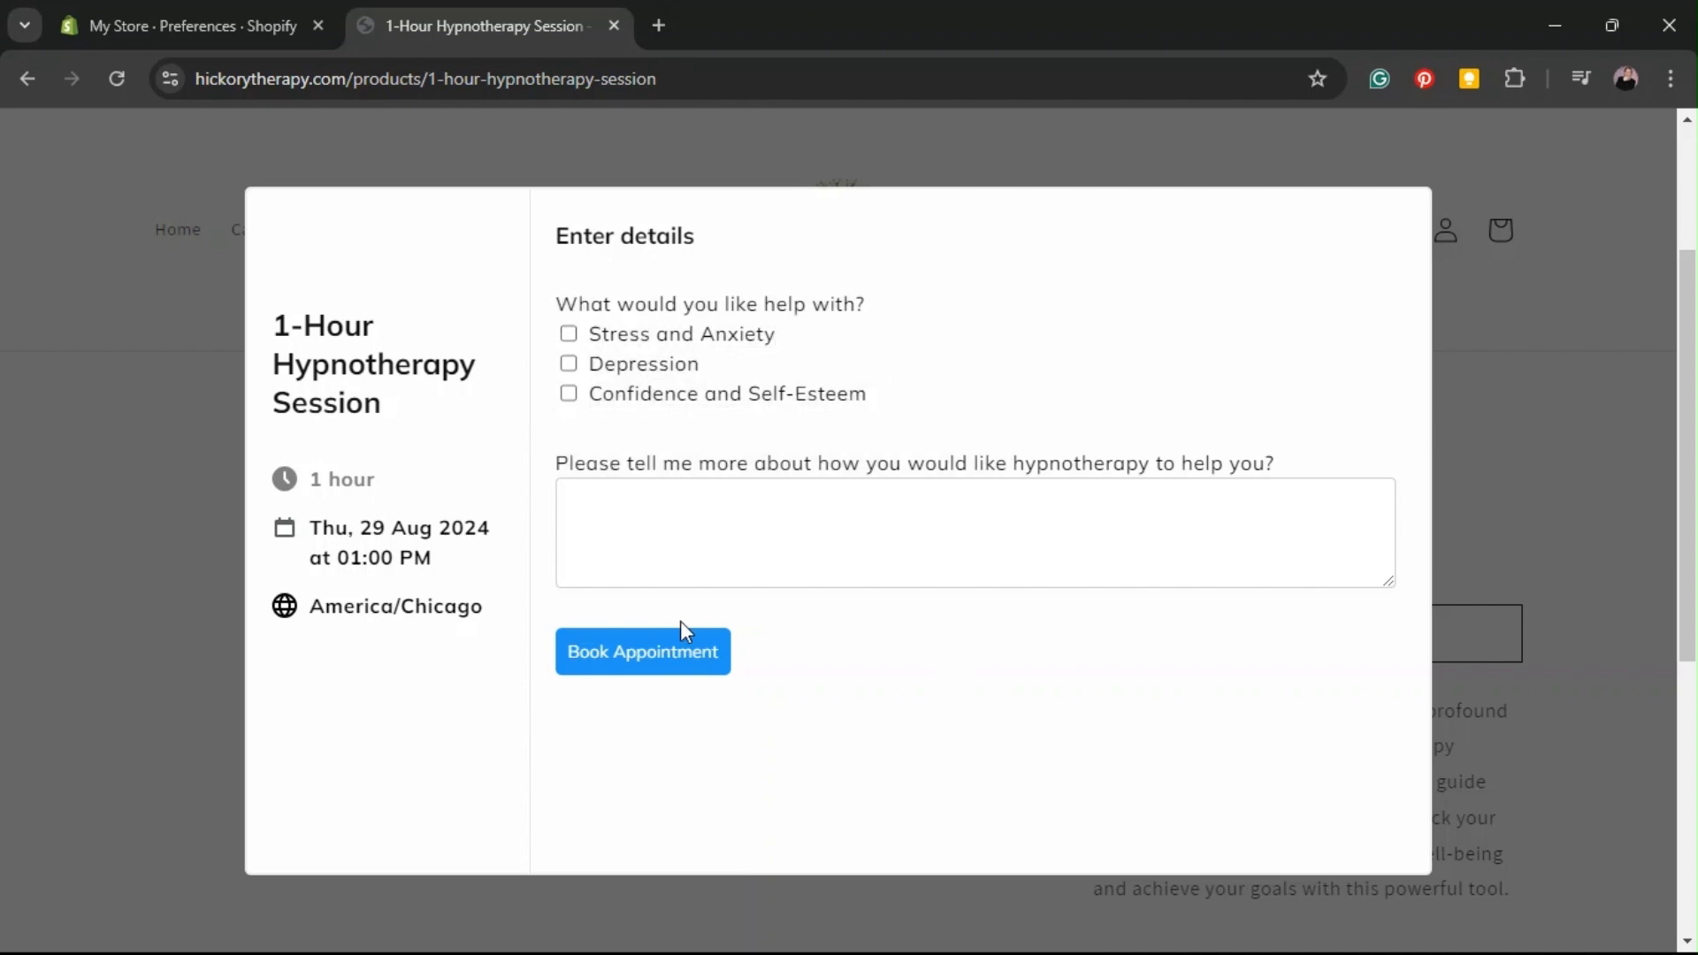
click(569, 335)
click(723, 527)
click(668, 670)
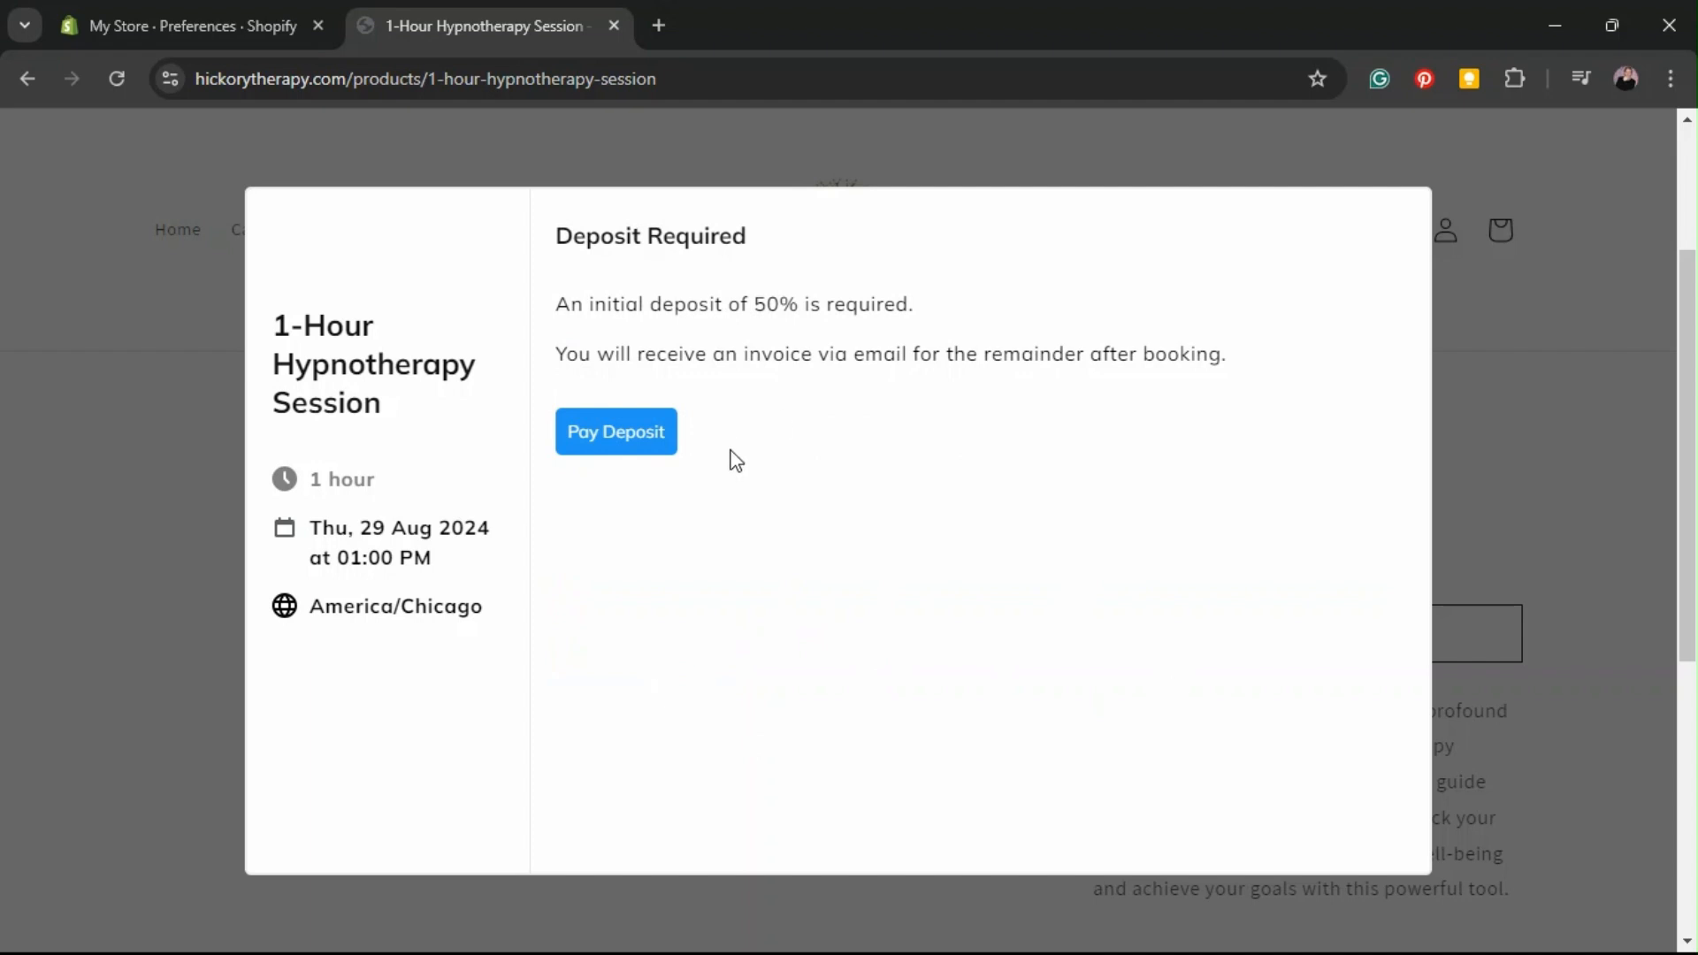
Proceed to pay the deposit and examine the order total at checkout
click(616, 442)
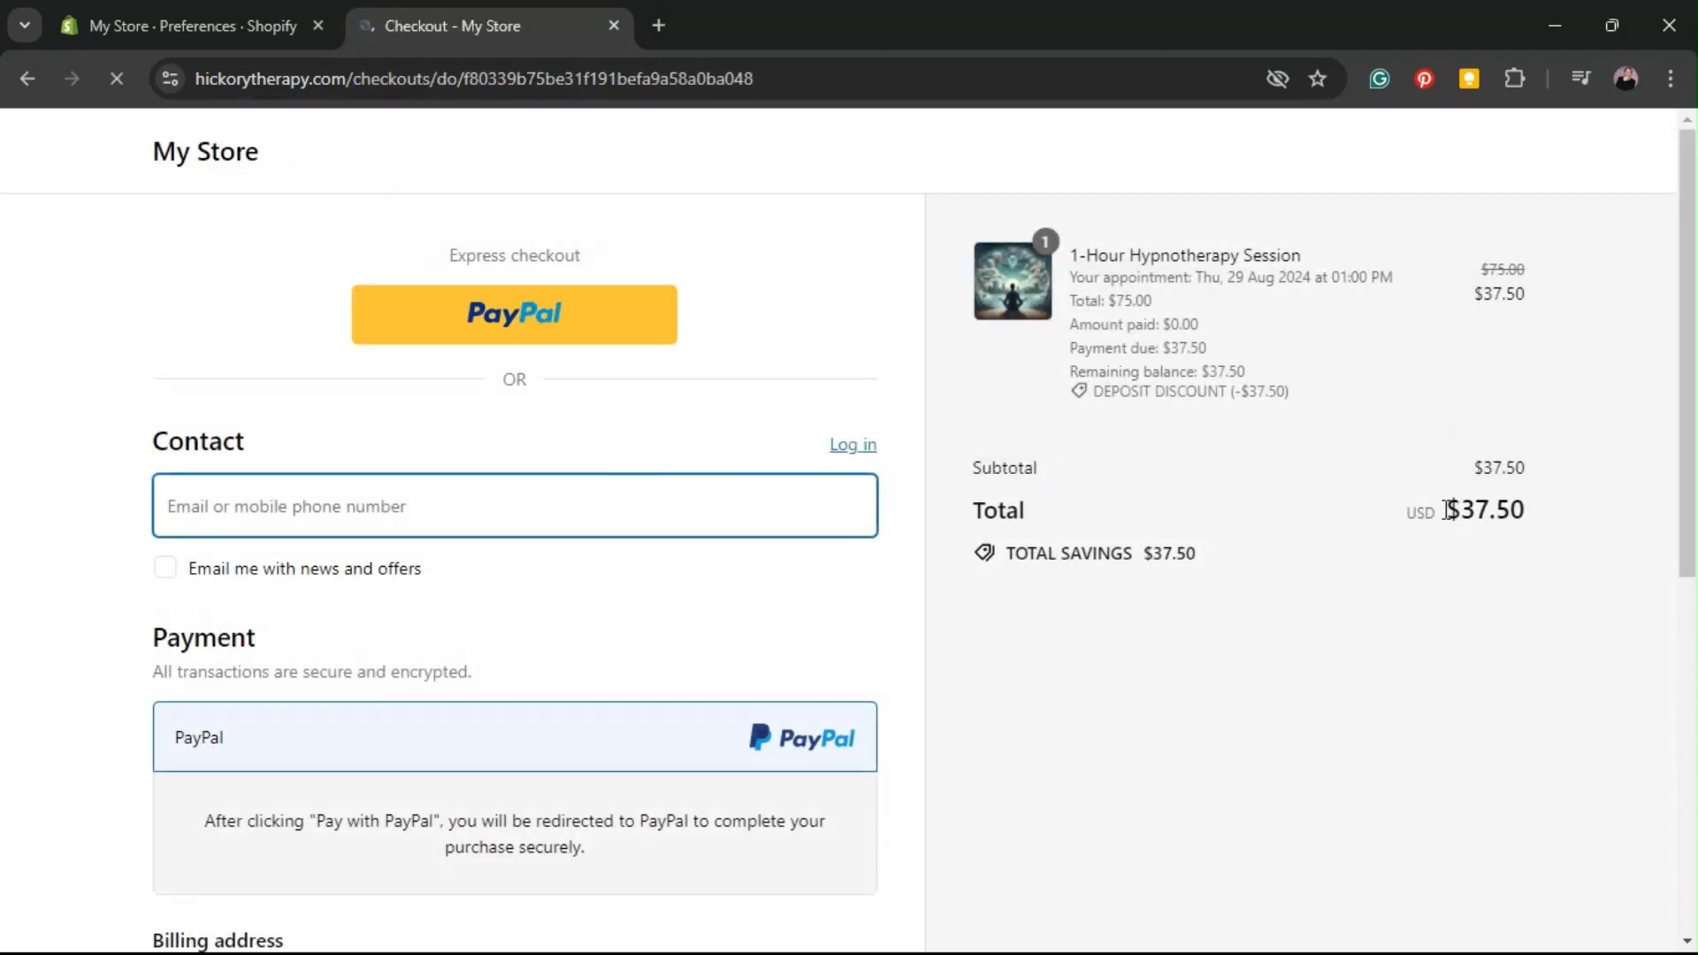
drag(1419, 511, 1648, 519)
click(1072, 687)
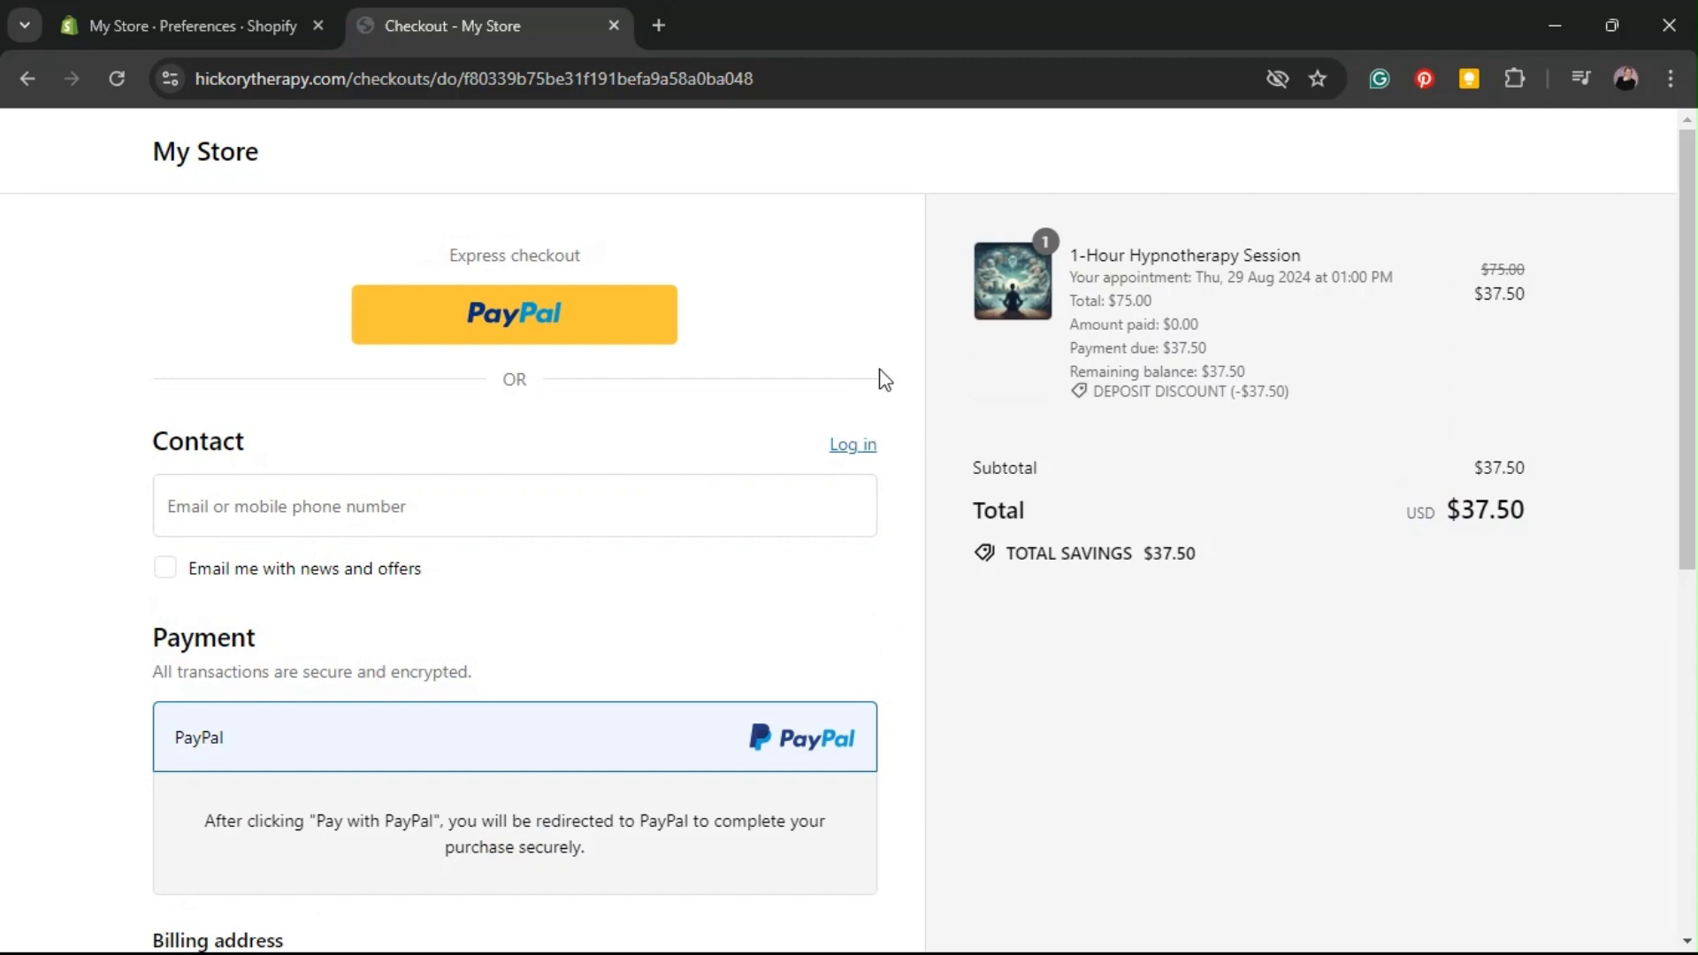
Return from checkout to the storefront home page and reopen the 1-Hour Hypnotherapy Session product
click(226, 157)
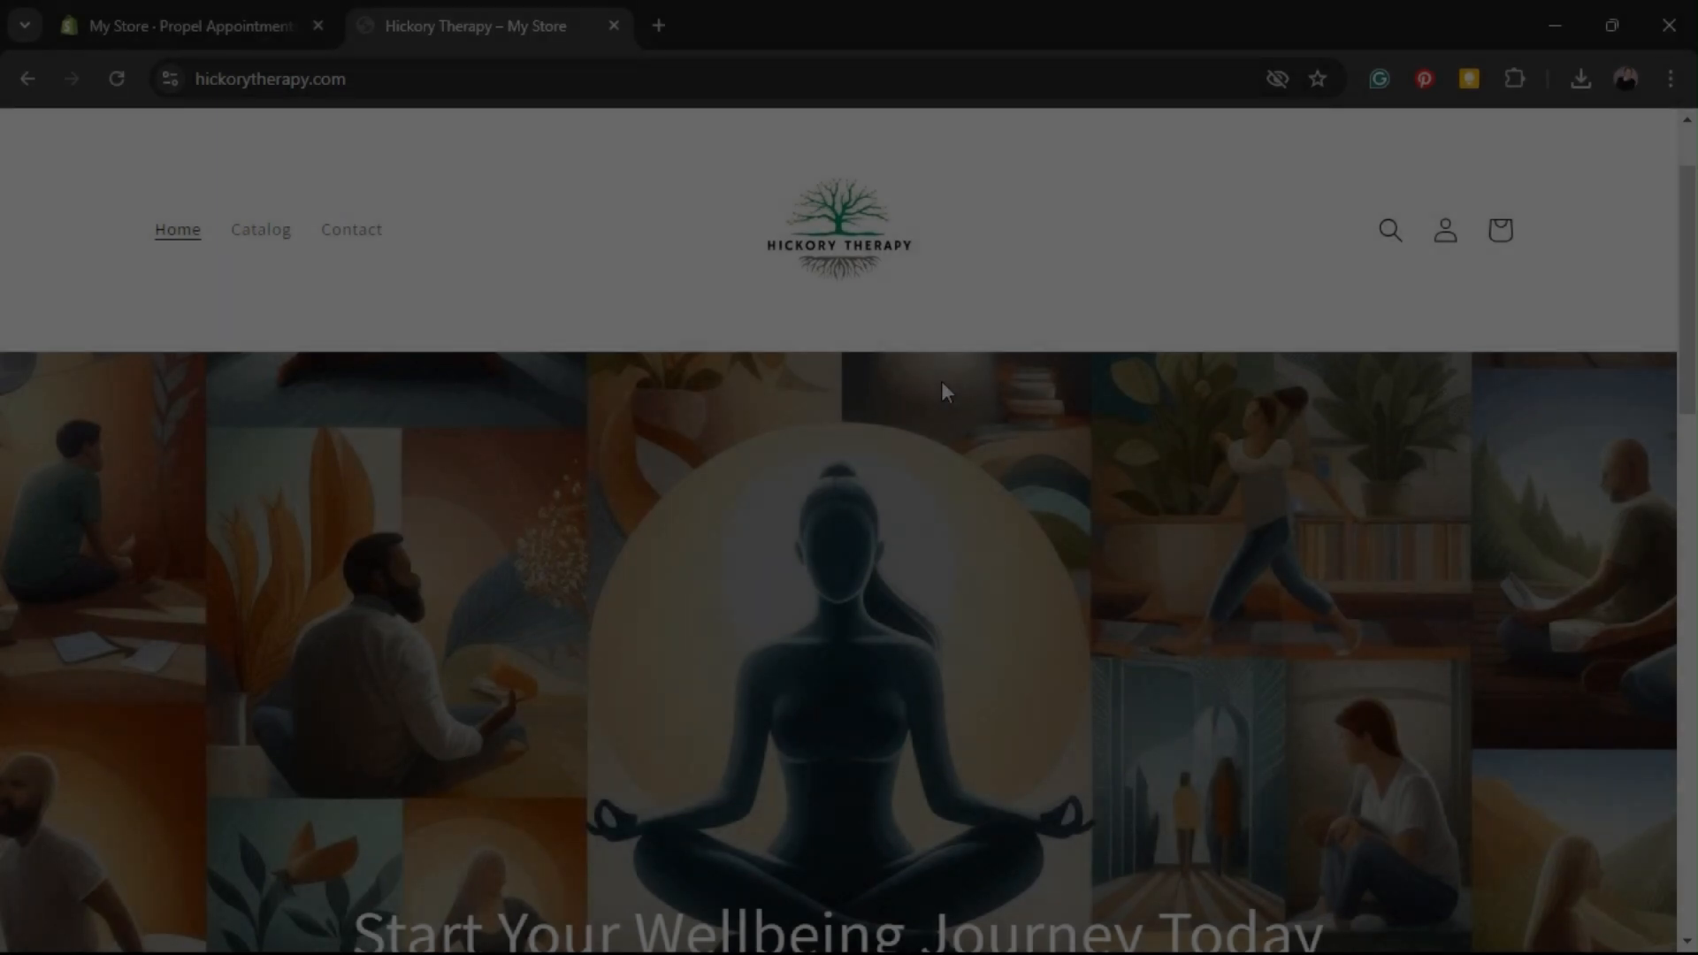
scroll(941, 381, down, 4)
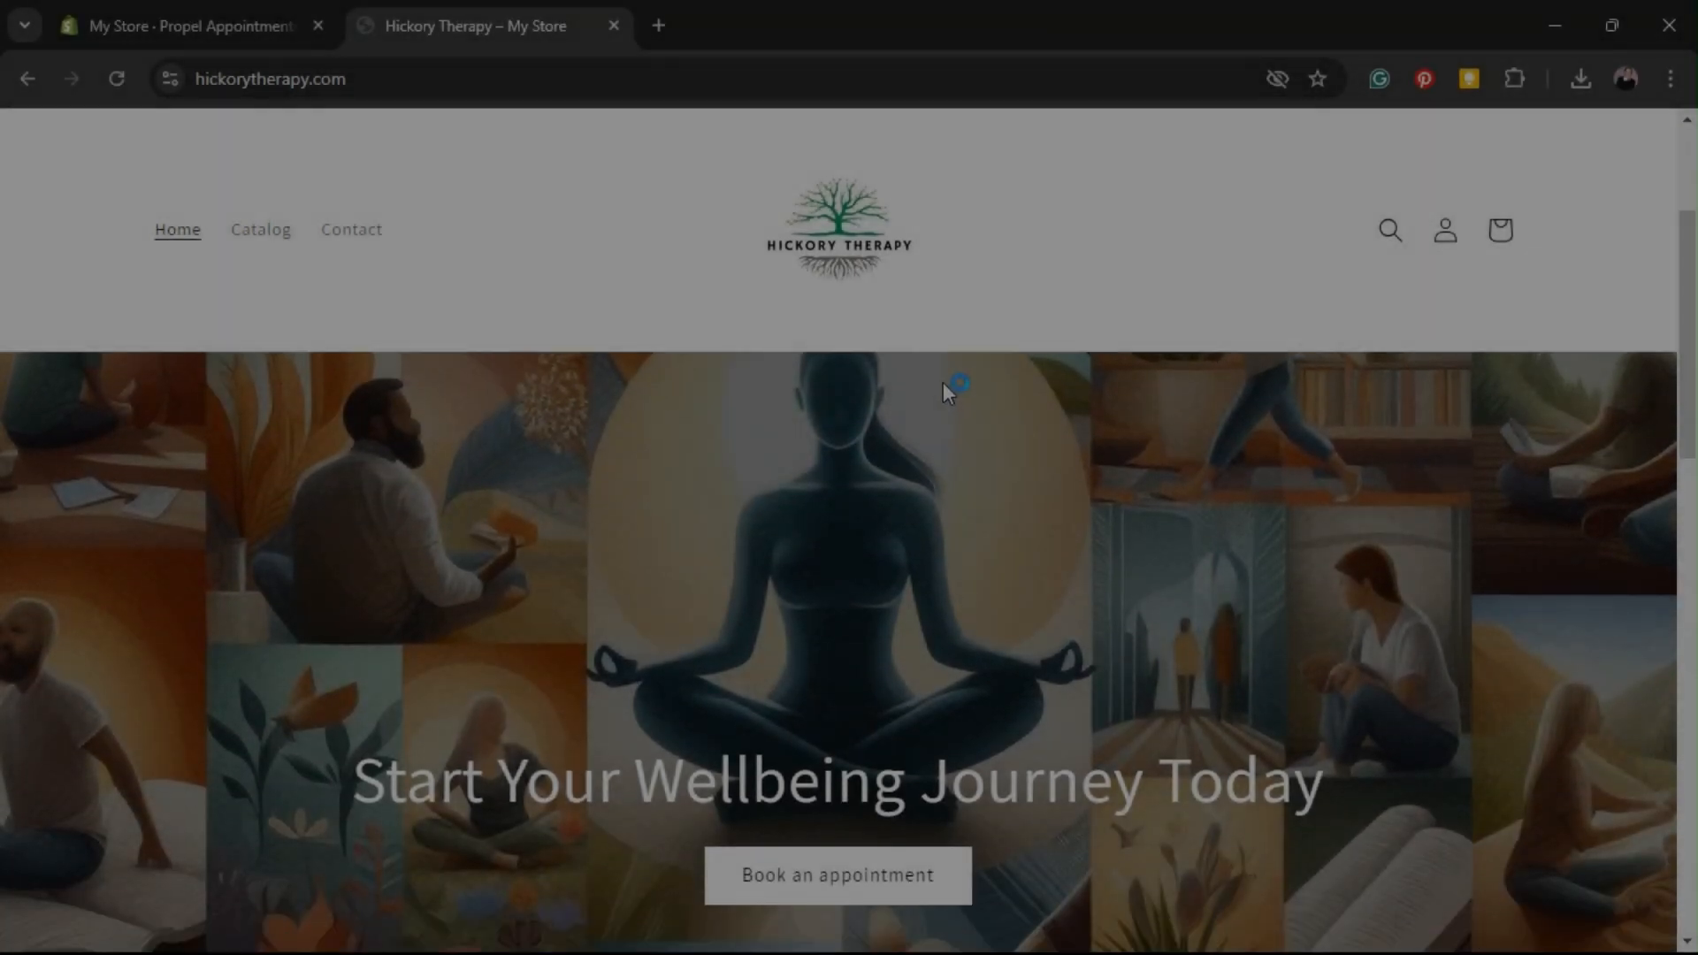
scroll(960, 442, down, 5)
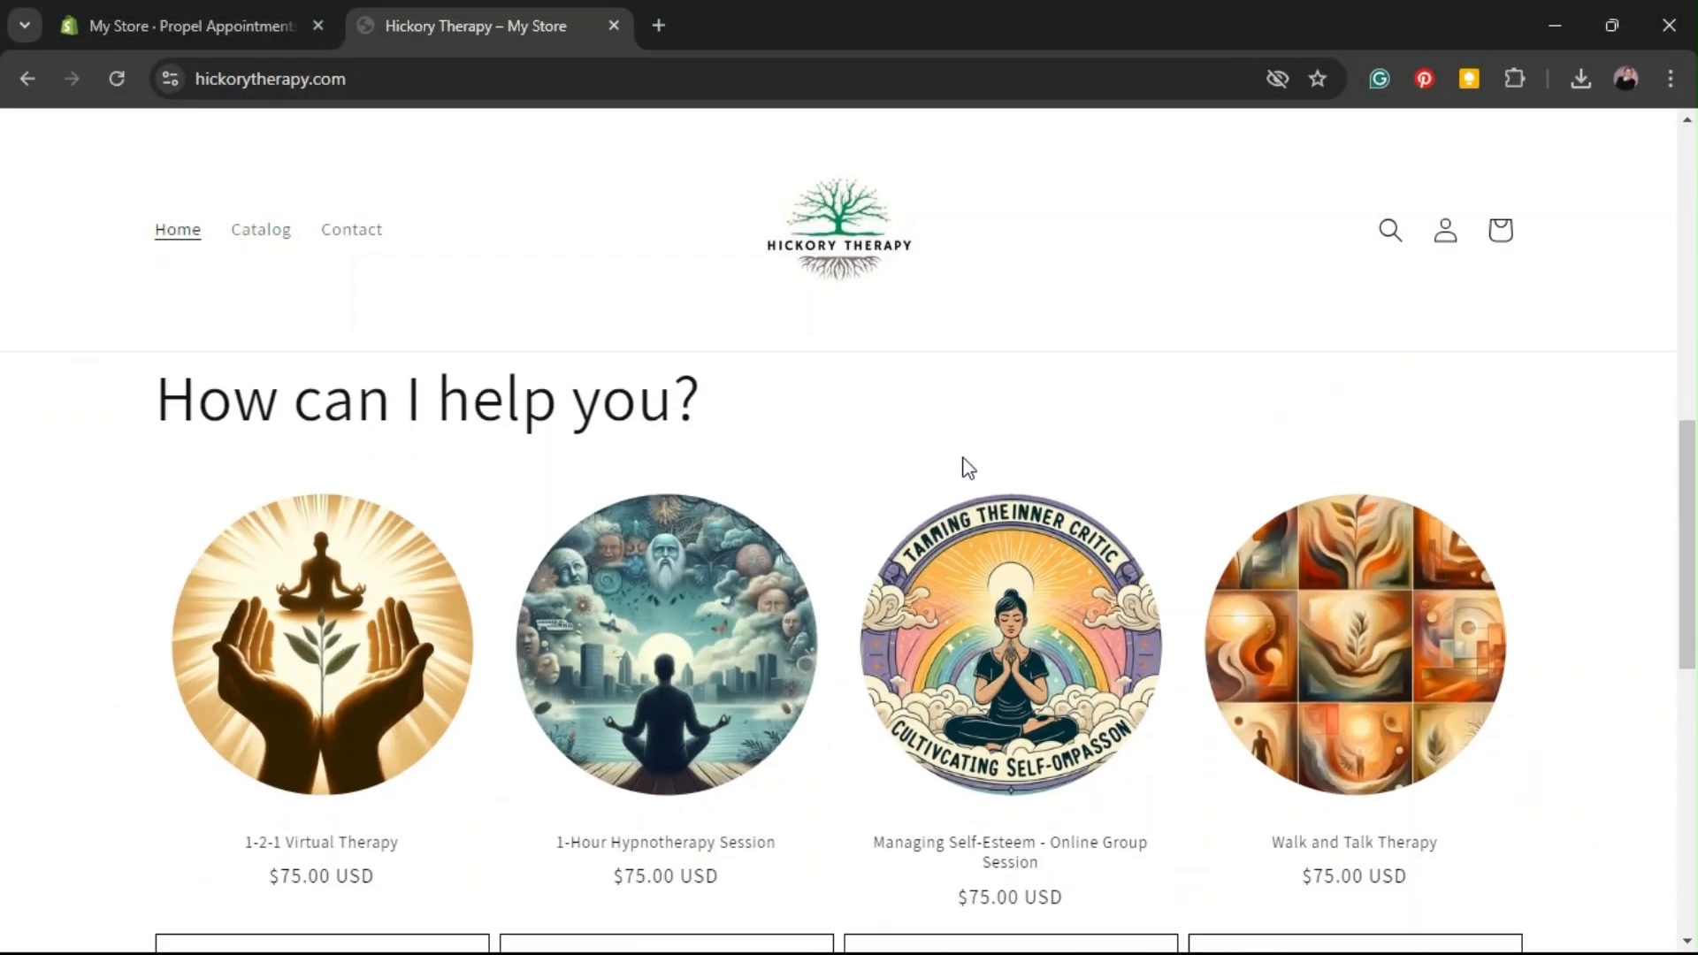
scroll(968, 469, down, 1)
click(771, 488)
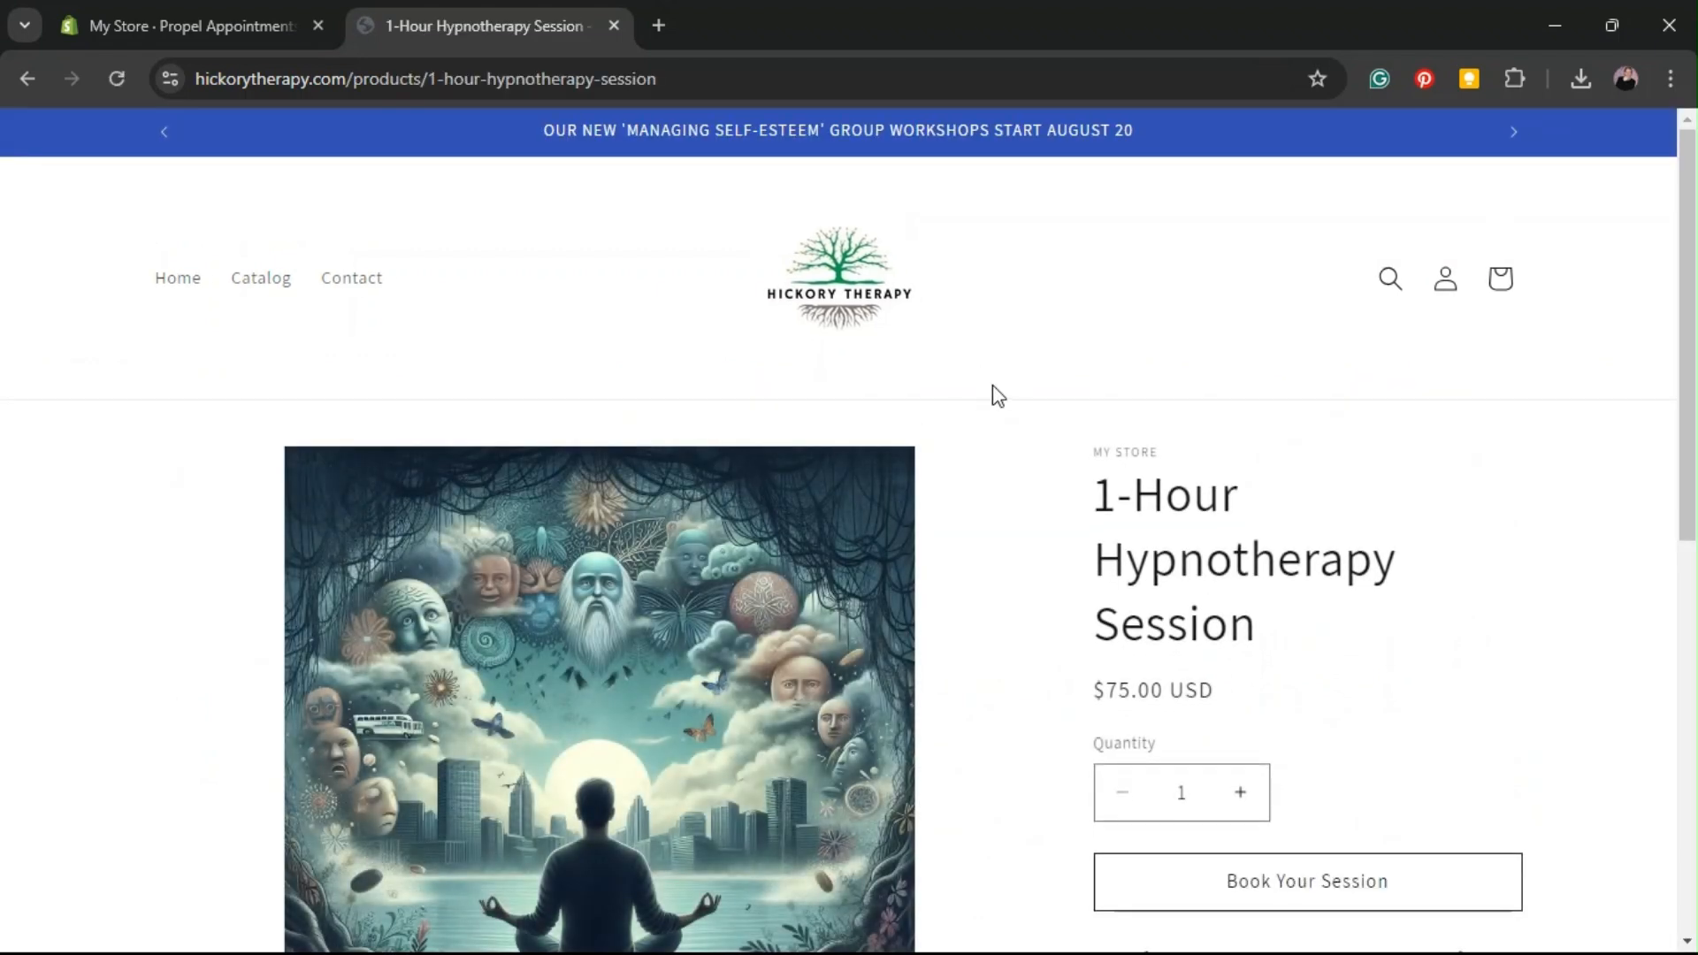
scroll(993, 395, down, 3)
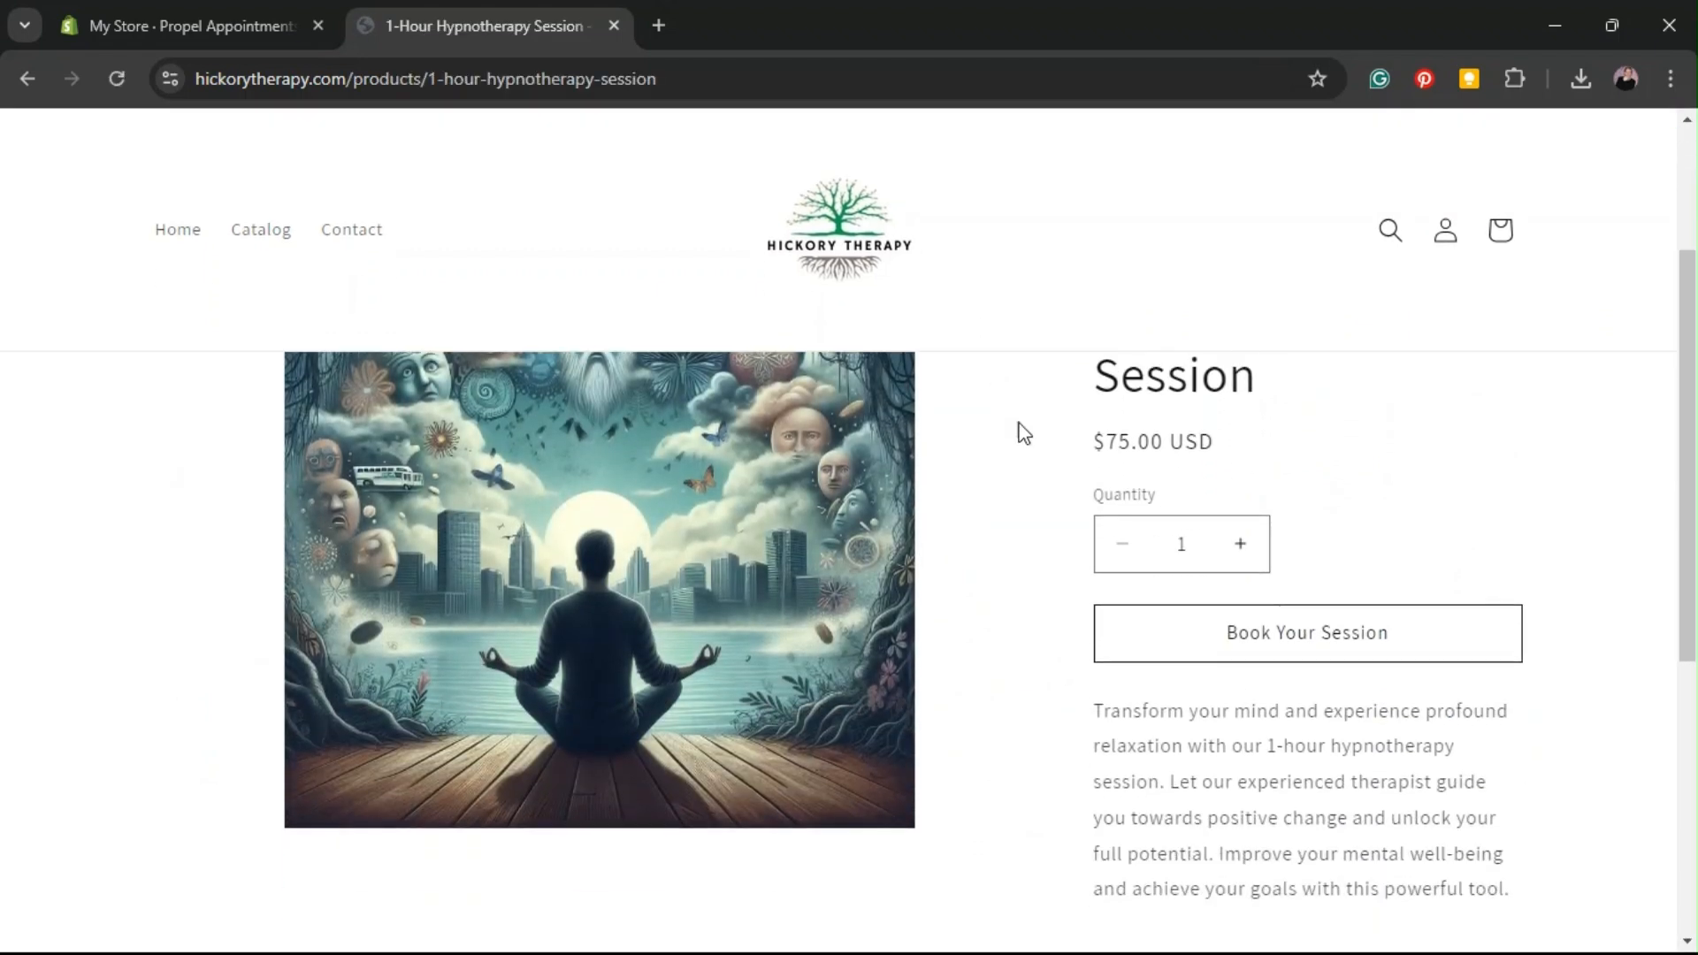
Start booking the session and select the 11:00 AM slot on Thursday, 22 August 2024
click(1360, 633)
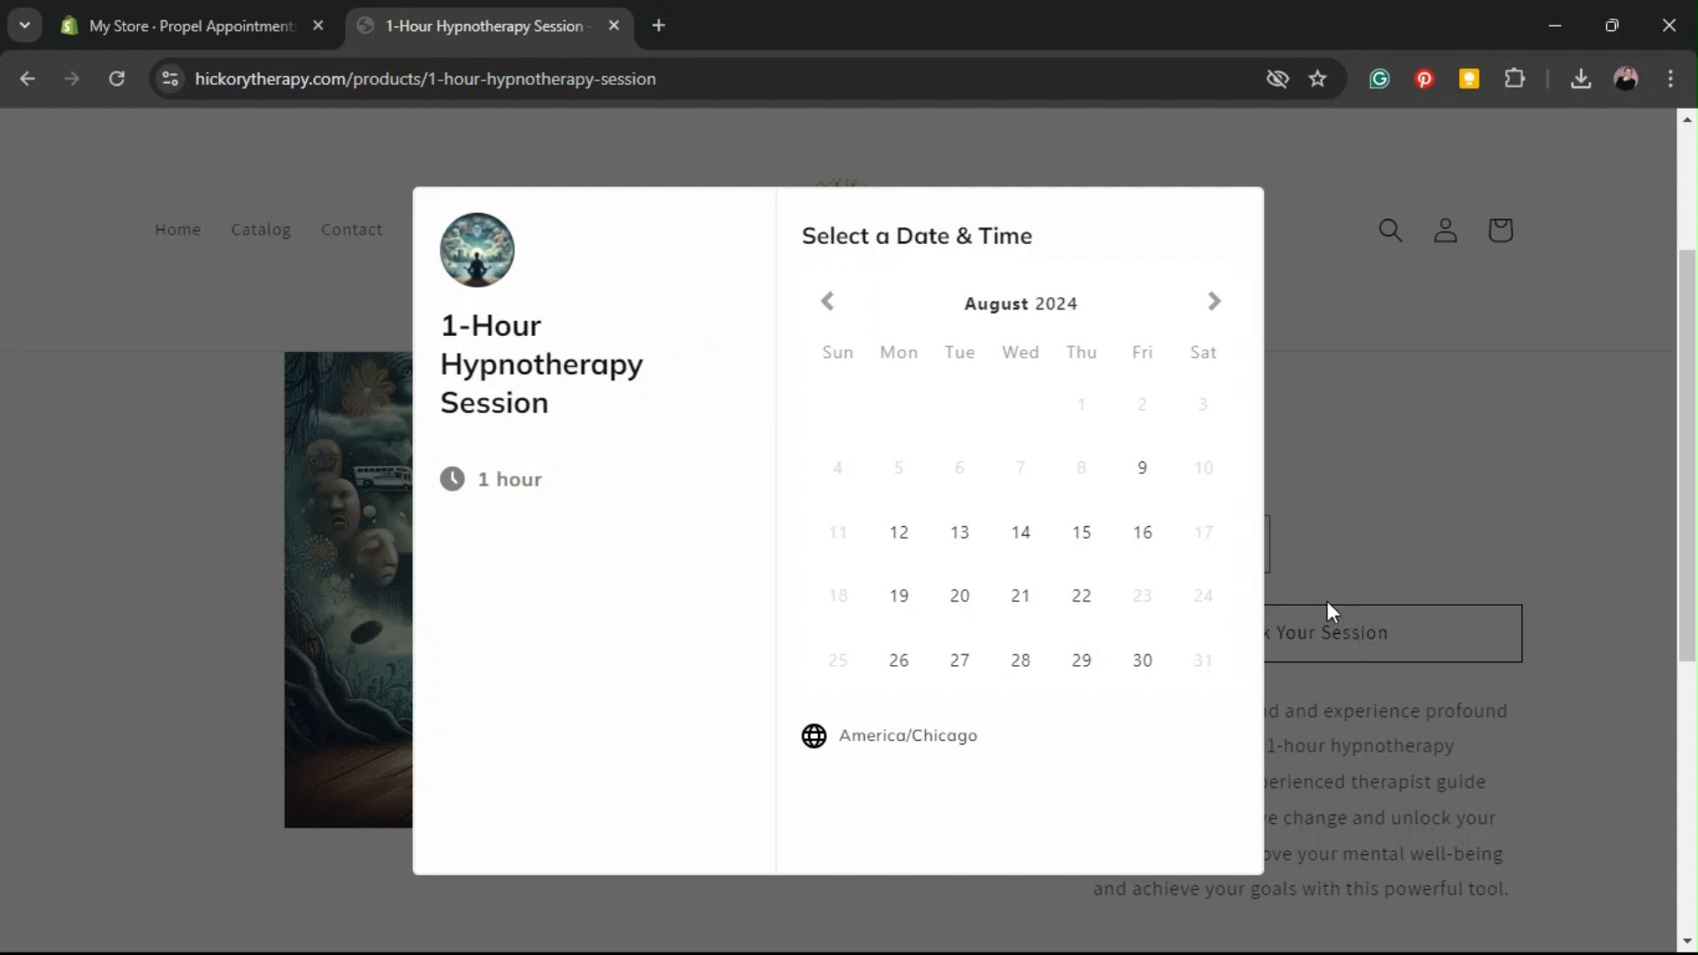
click(1084, 598)
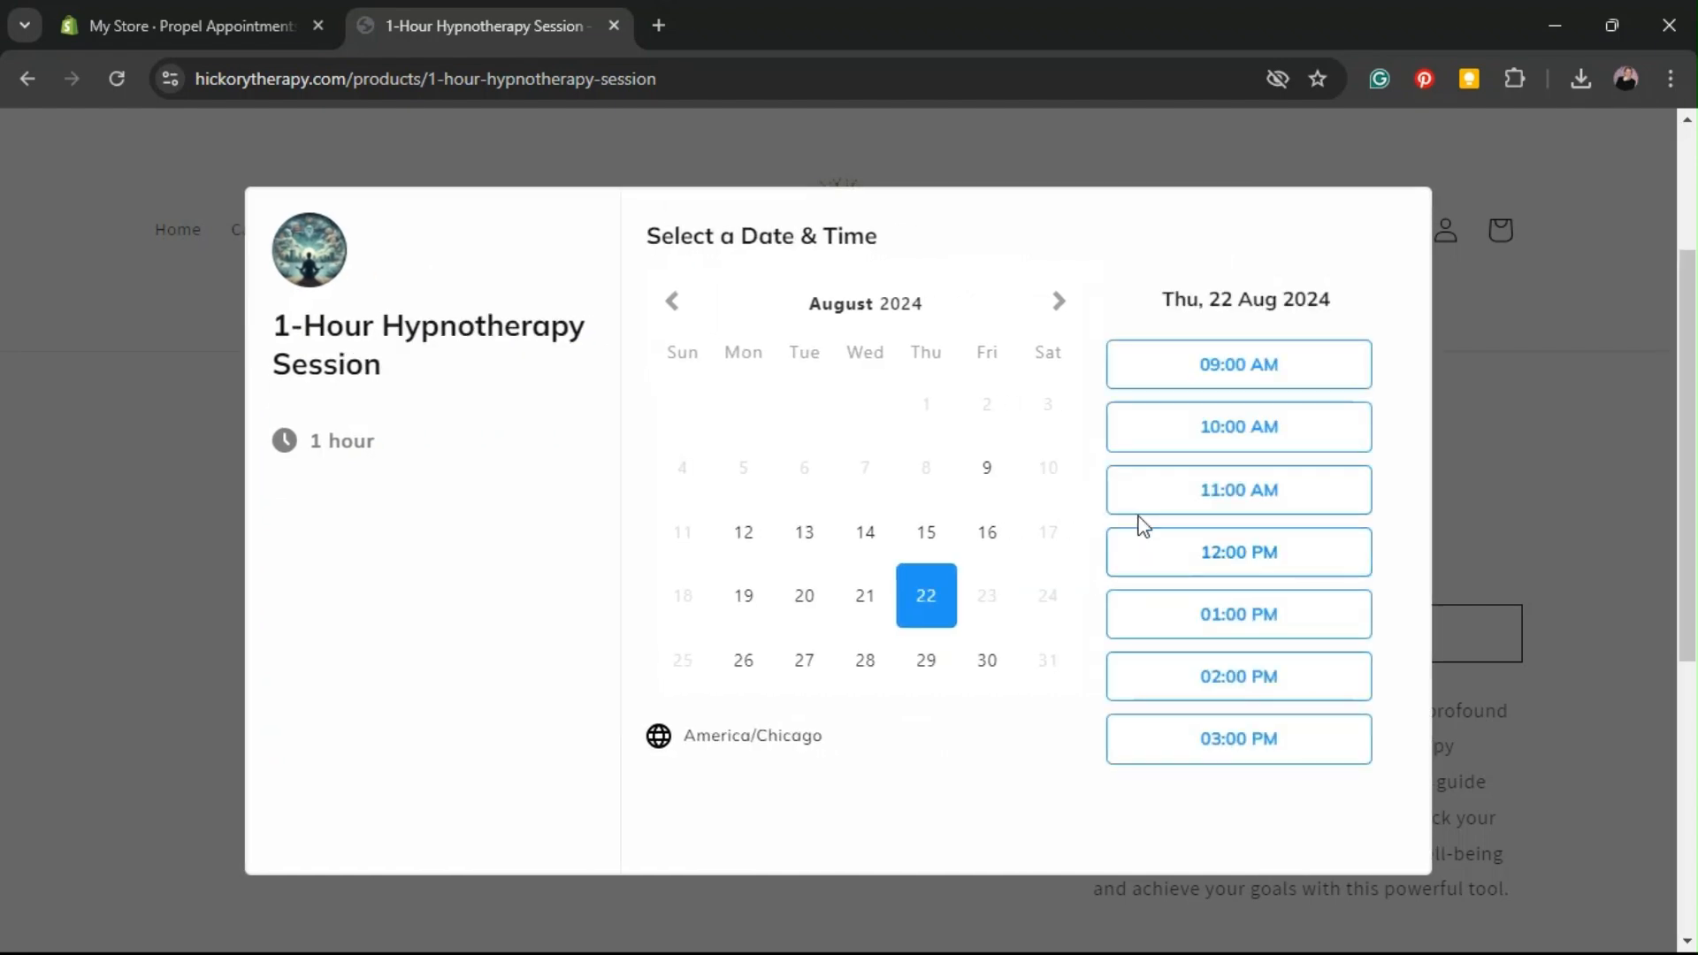
click(1205, 496)
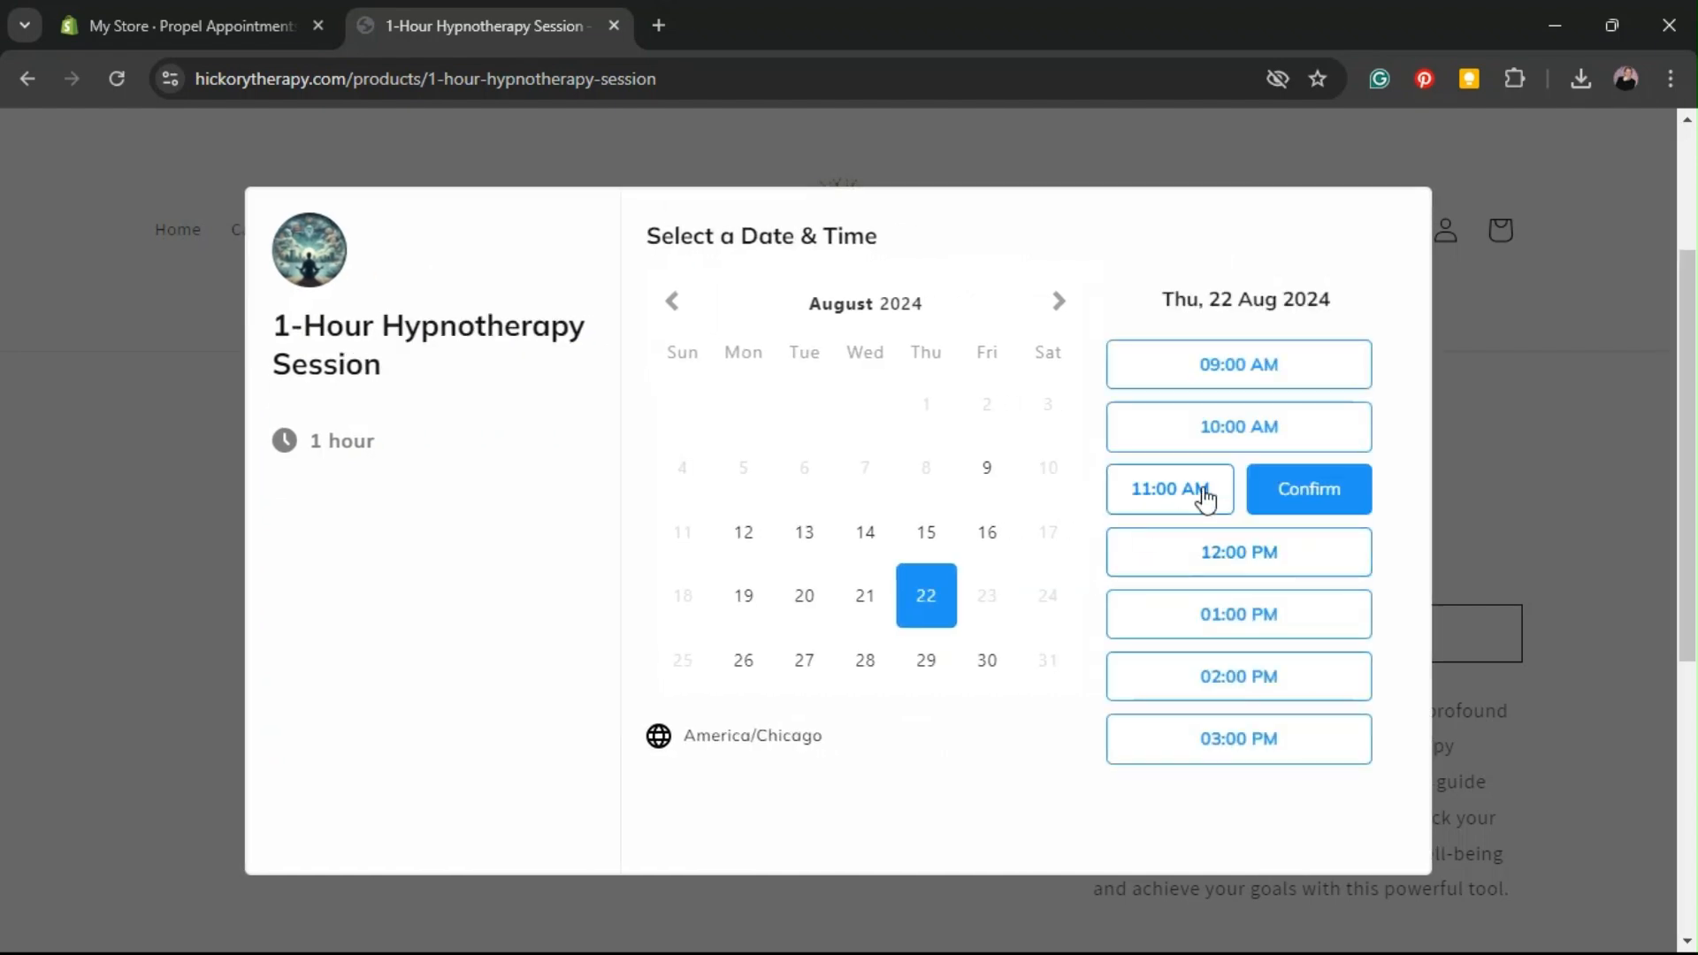